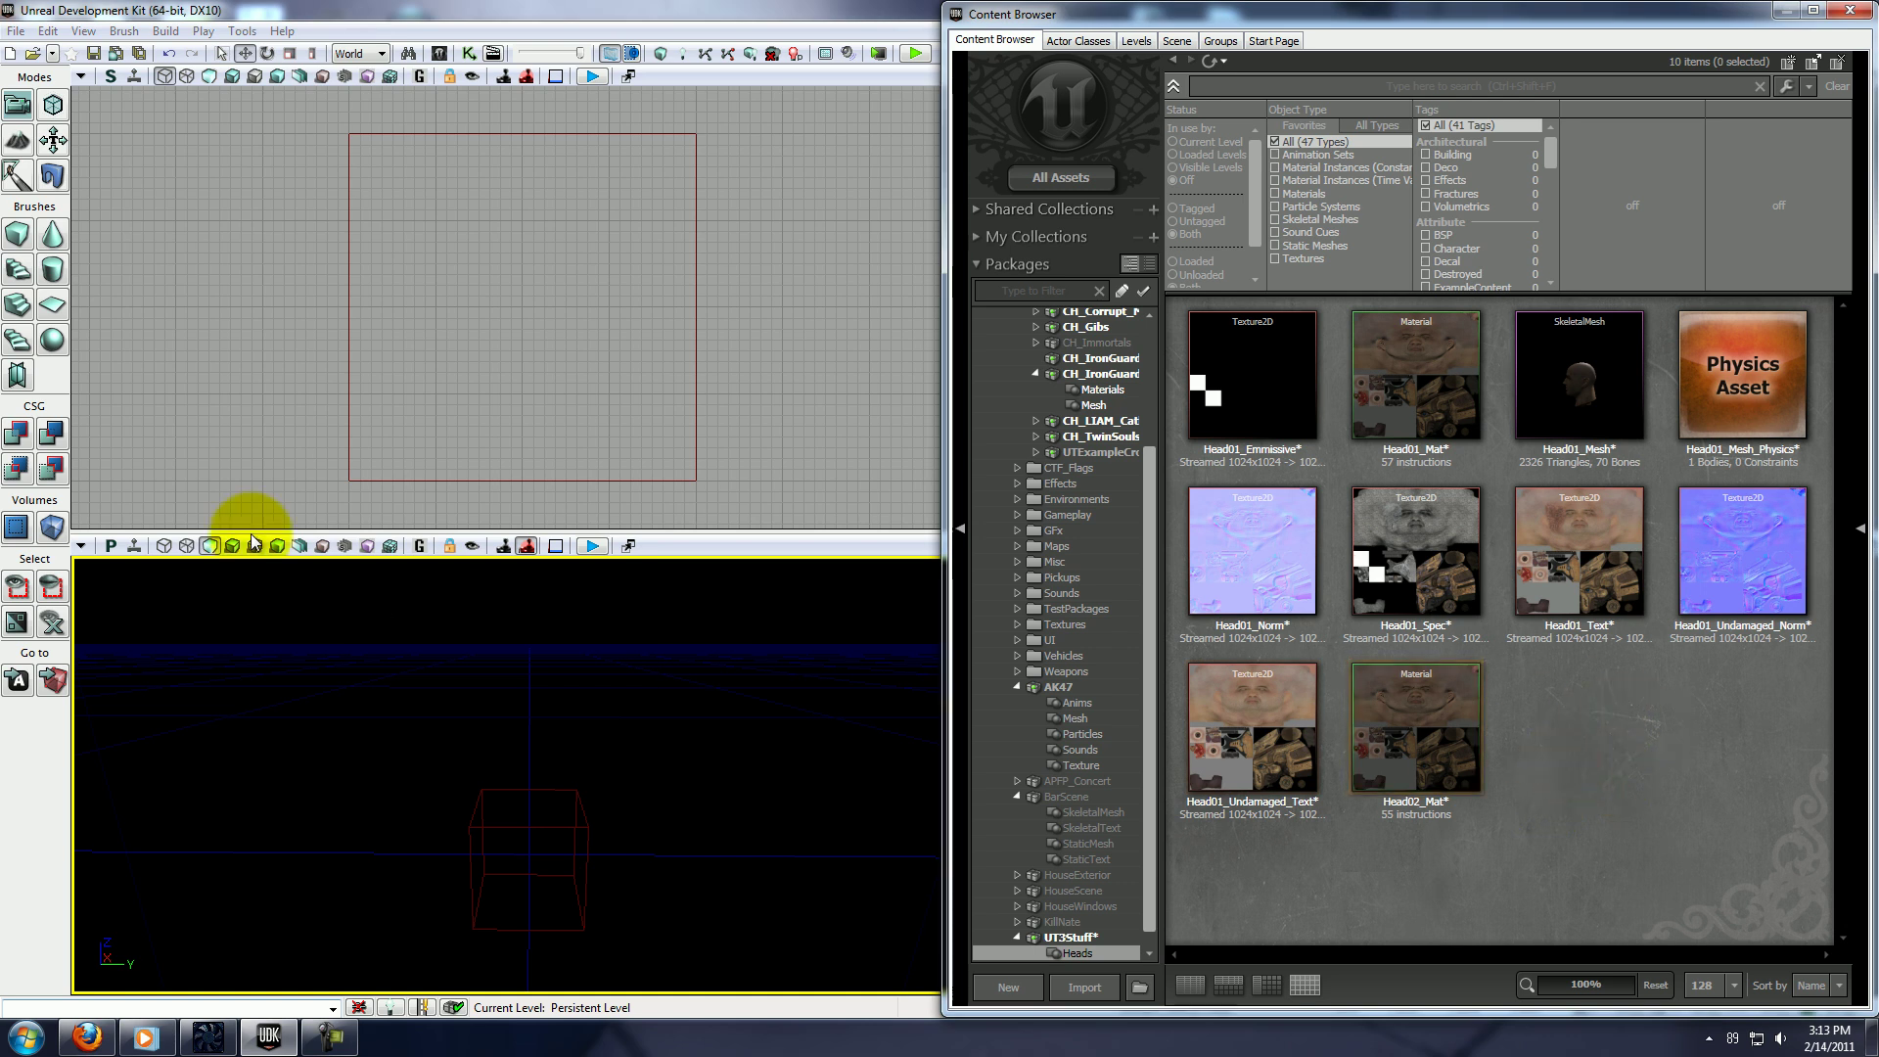
Make the cube brush hollow (256×256×256, 16-unit walls) and CSG Add it as a room.
right_click(17, 235)
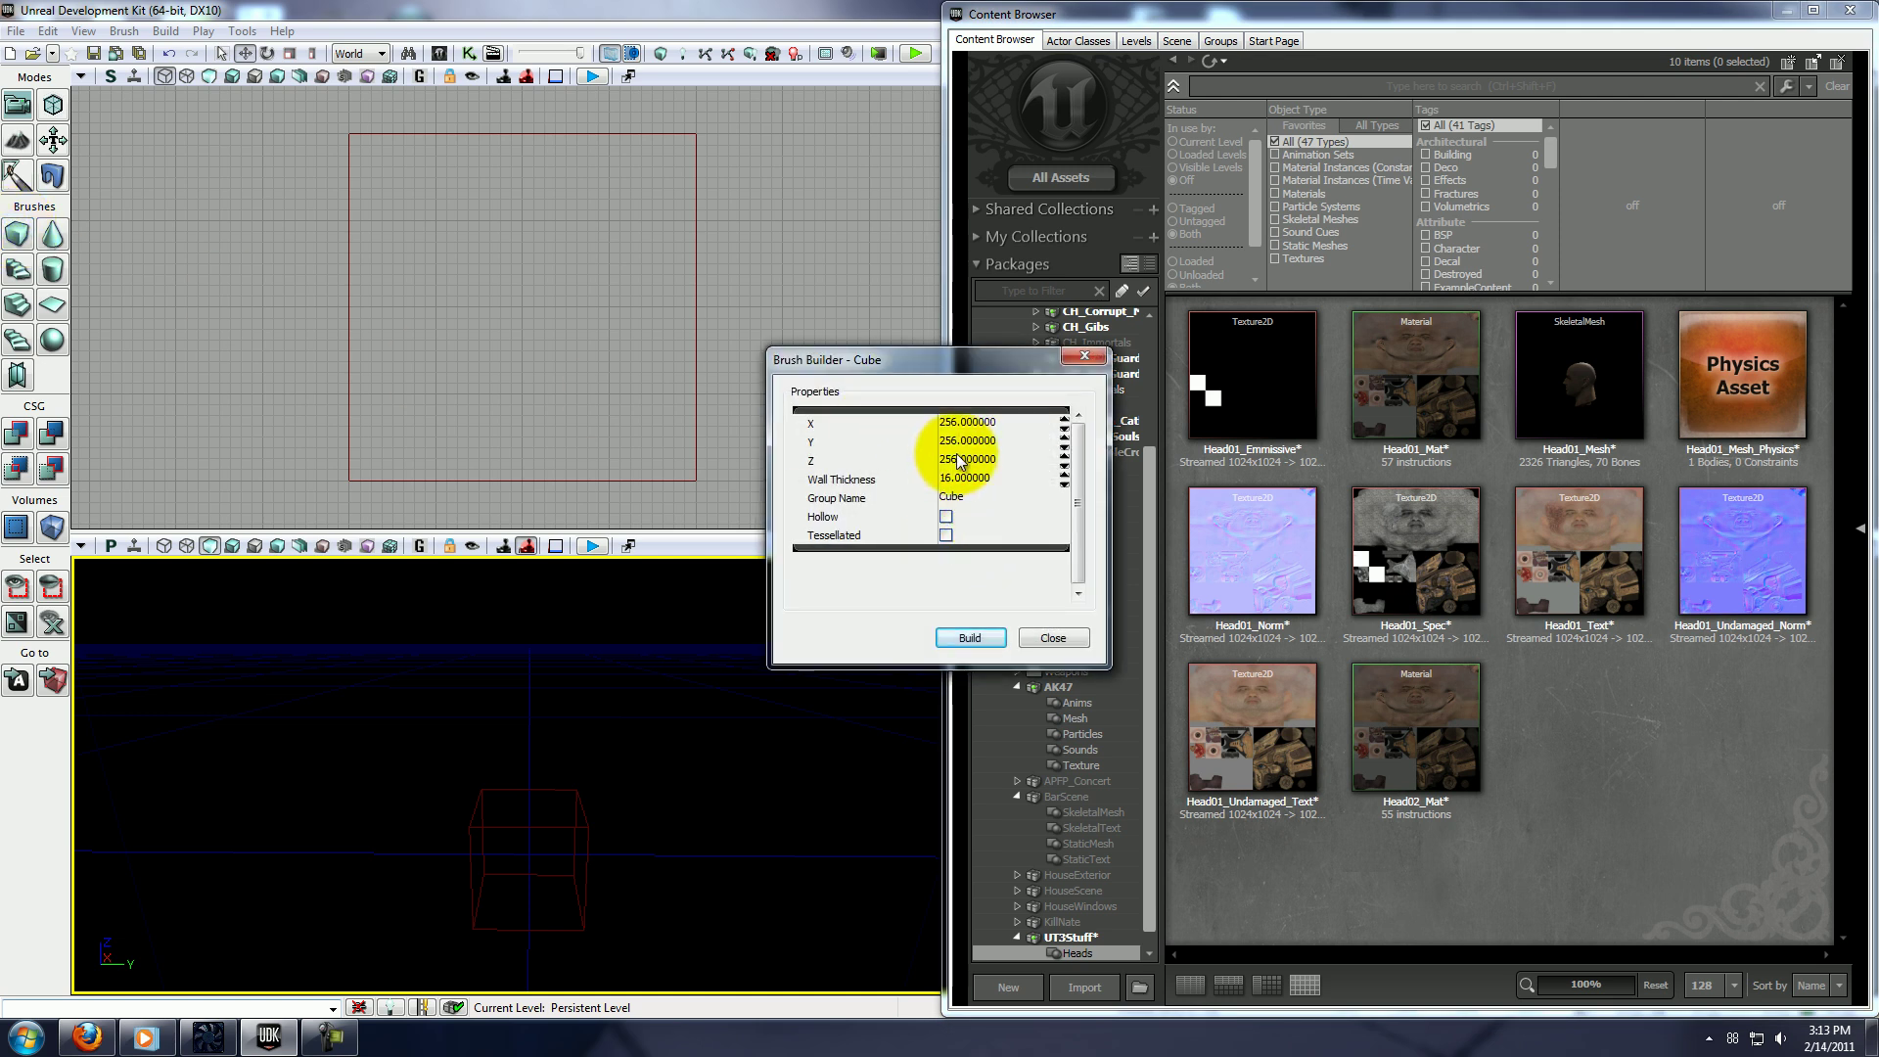
click(947, 515)
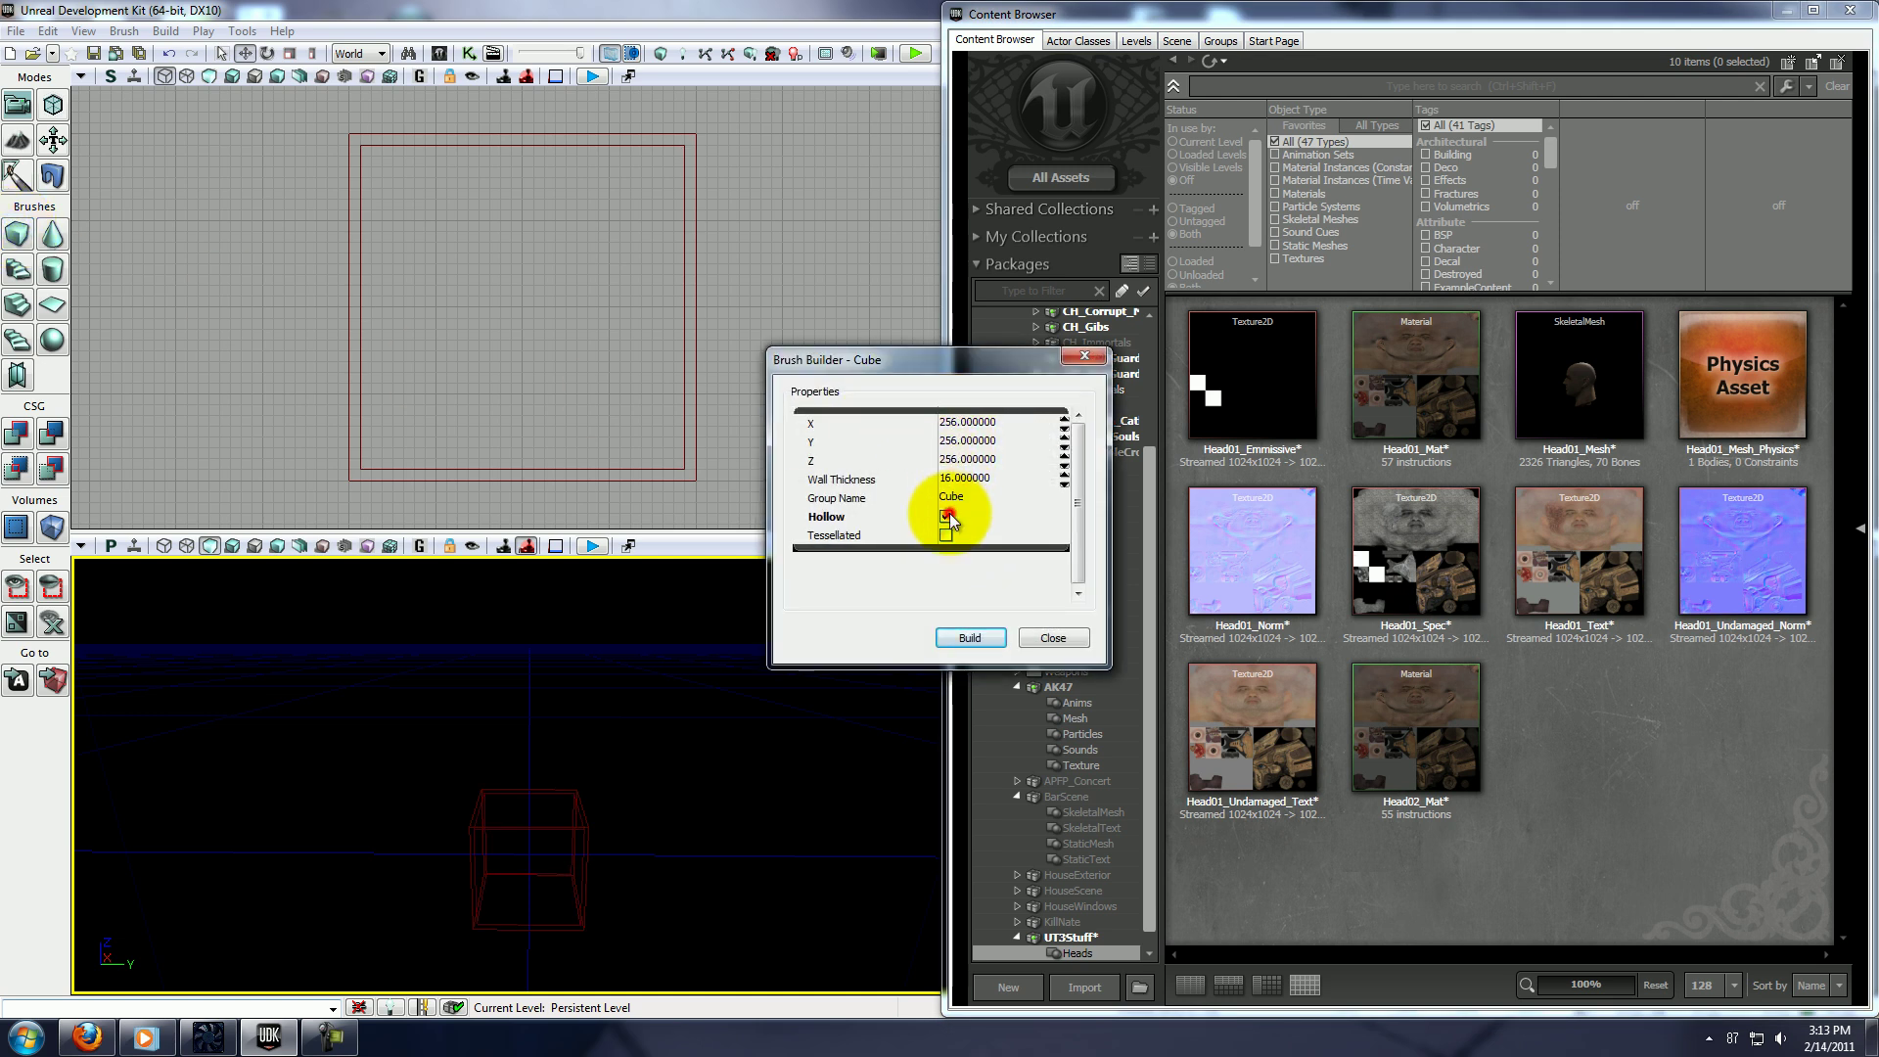
click(1066, 644)
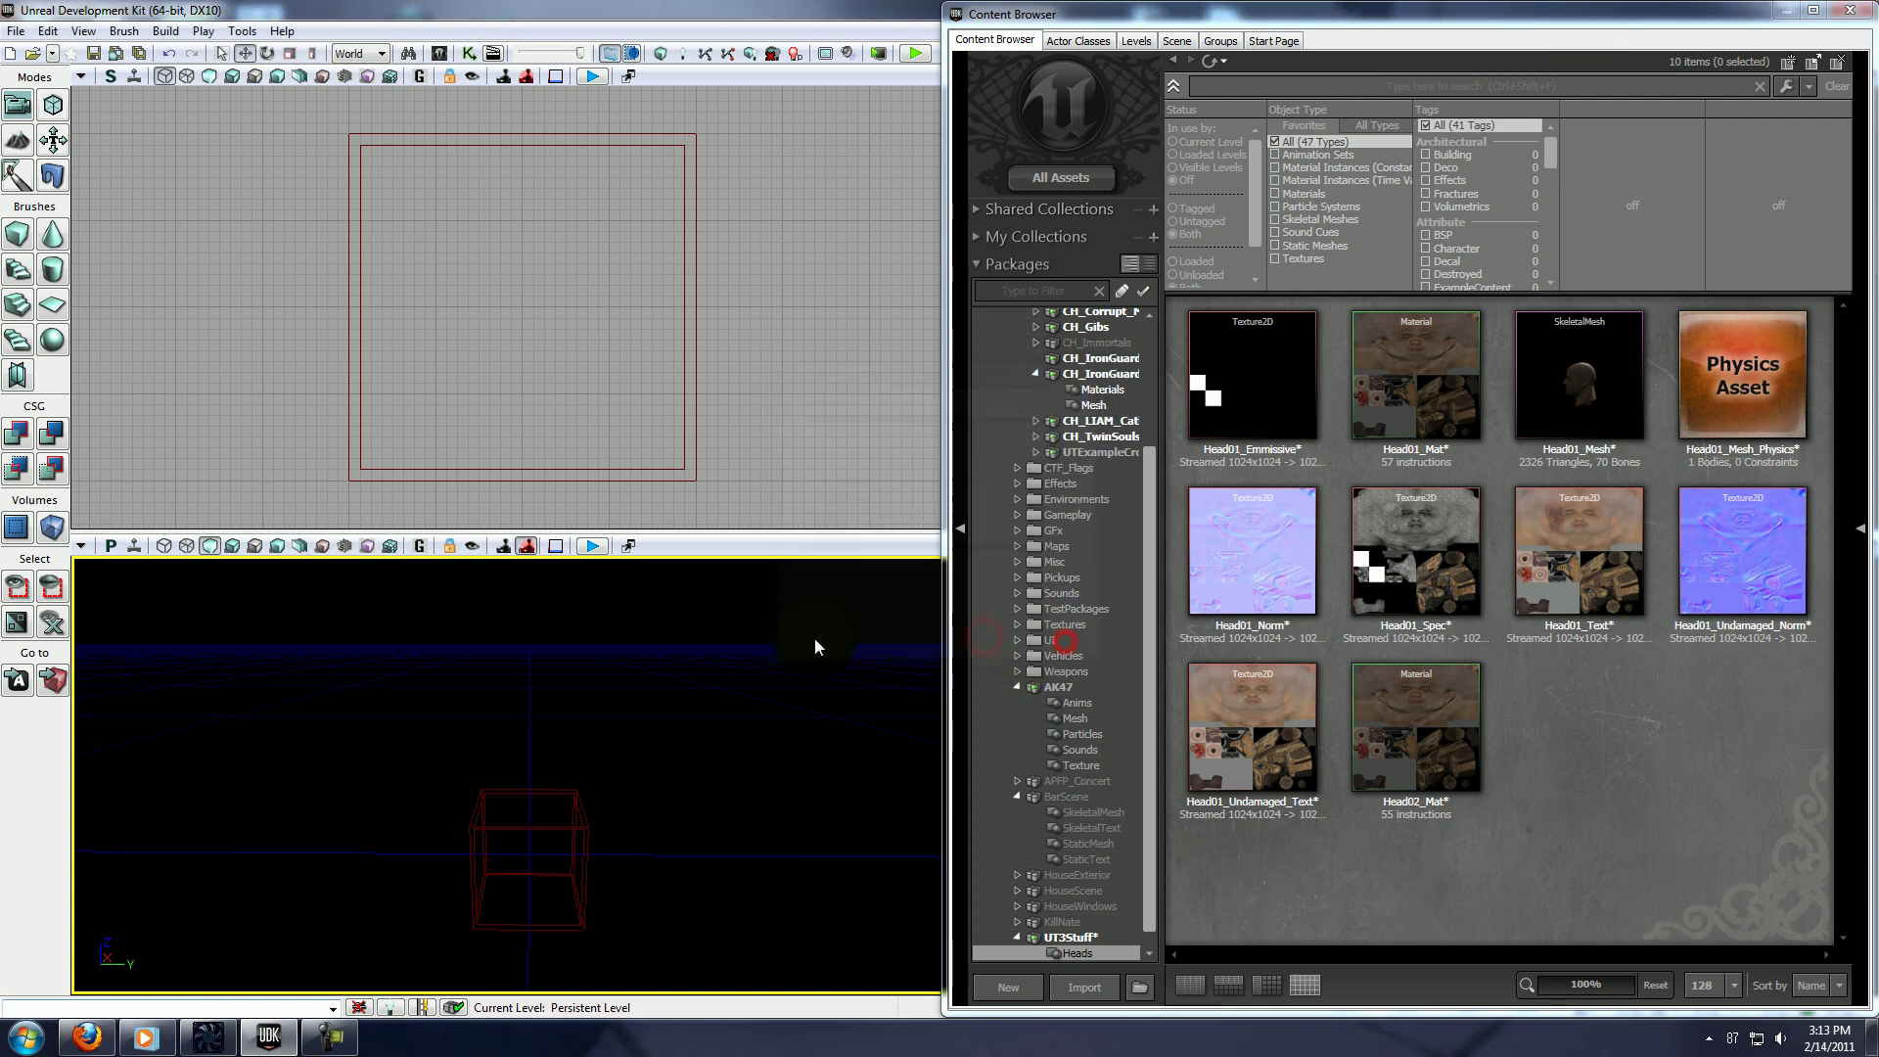
click(20, 445)
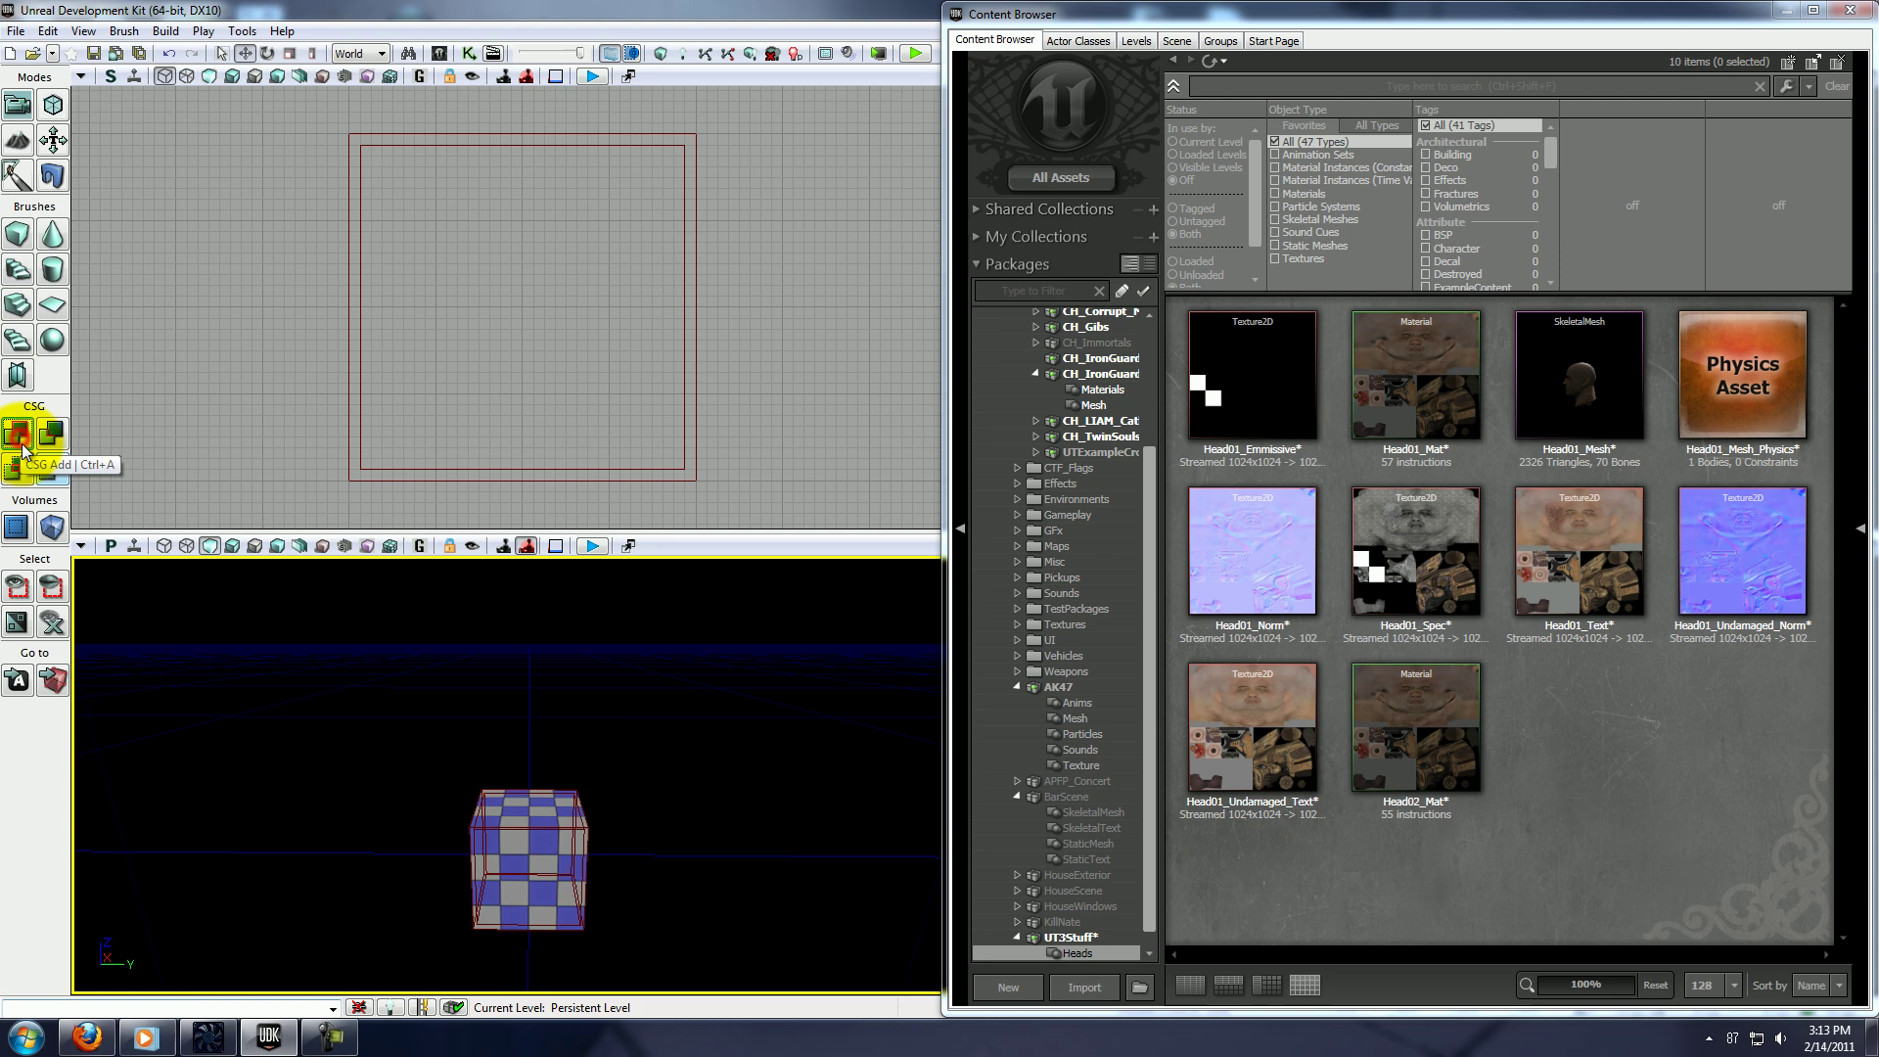
Drag Head01_Mesh from the Content Browser into the cube room.
mouse_move(668, 843)
mouse_down()
mouse_move(703, 808)
mouse_move(691, 849)
mouse_move(726, 812)
mouse_up()
right_drag(708, 835, 979, 917)
drag(1593, 371, 491, 950)
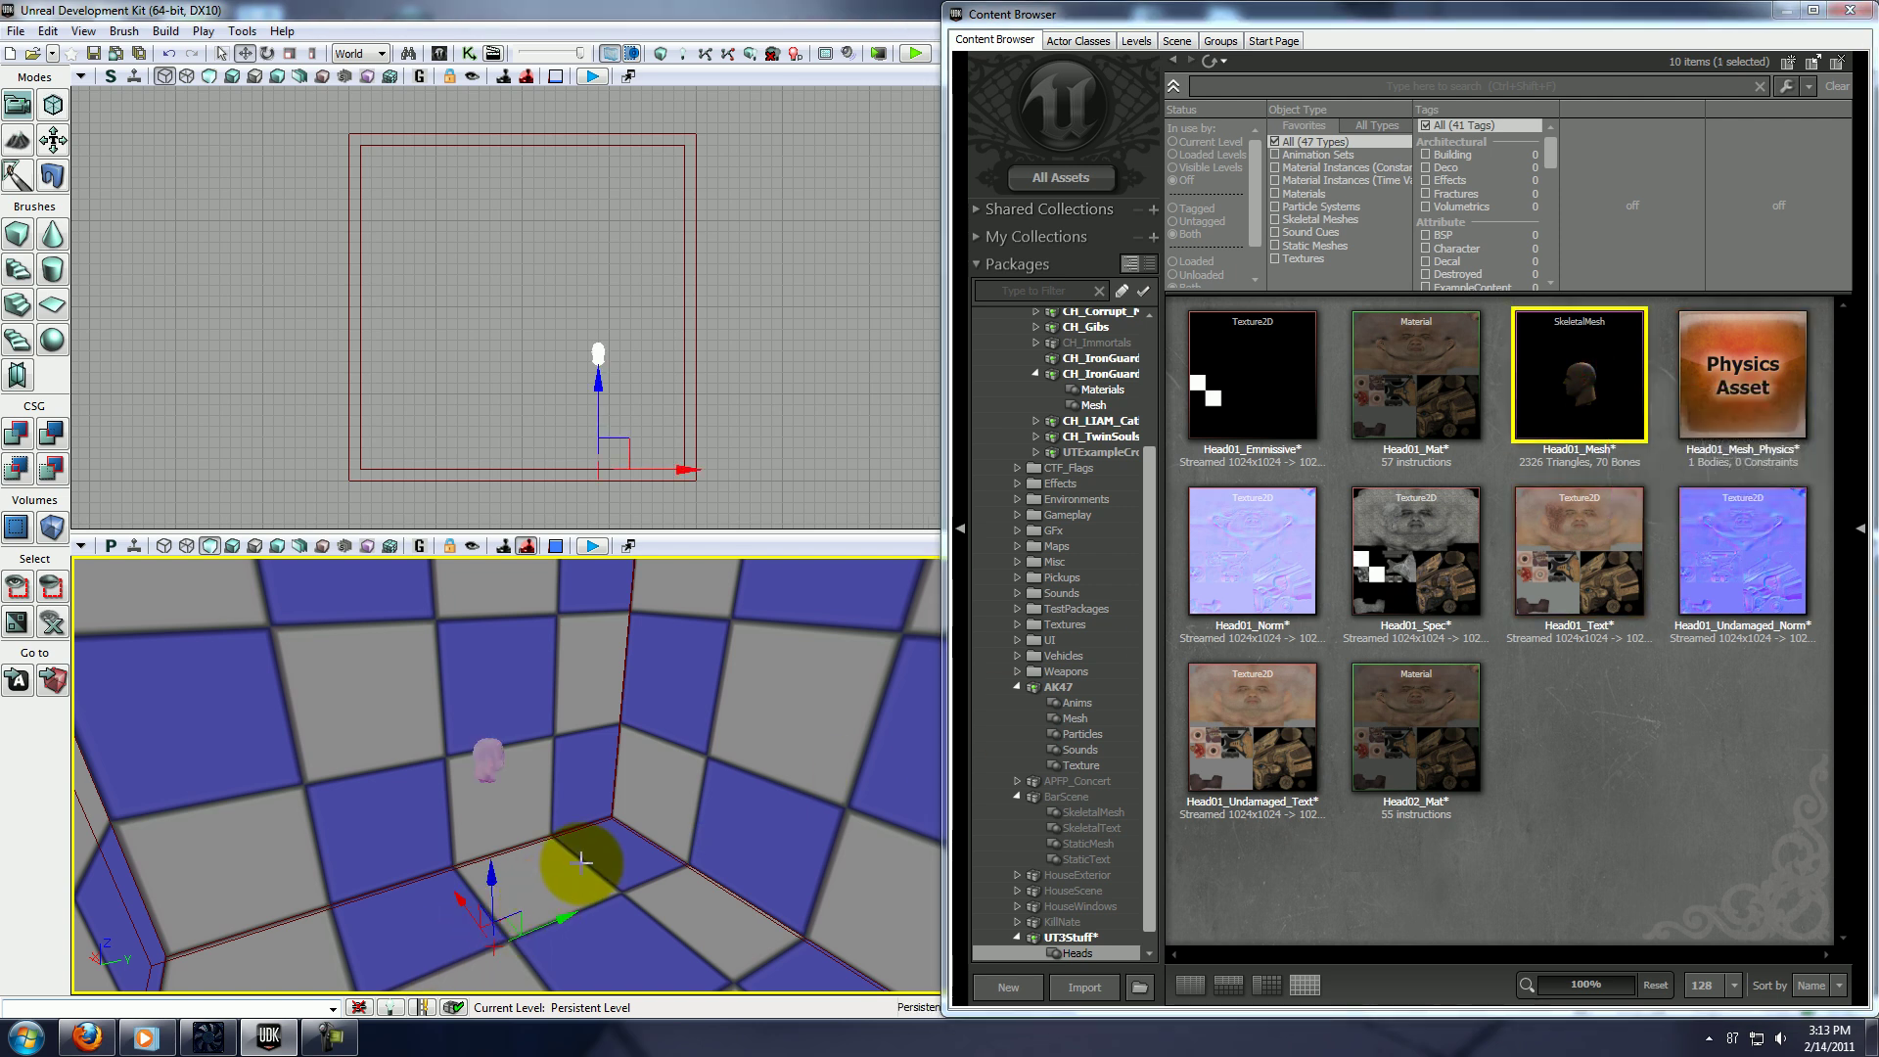
drag(581, 861, 458, 864)
click(550, 542)
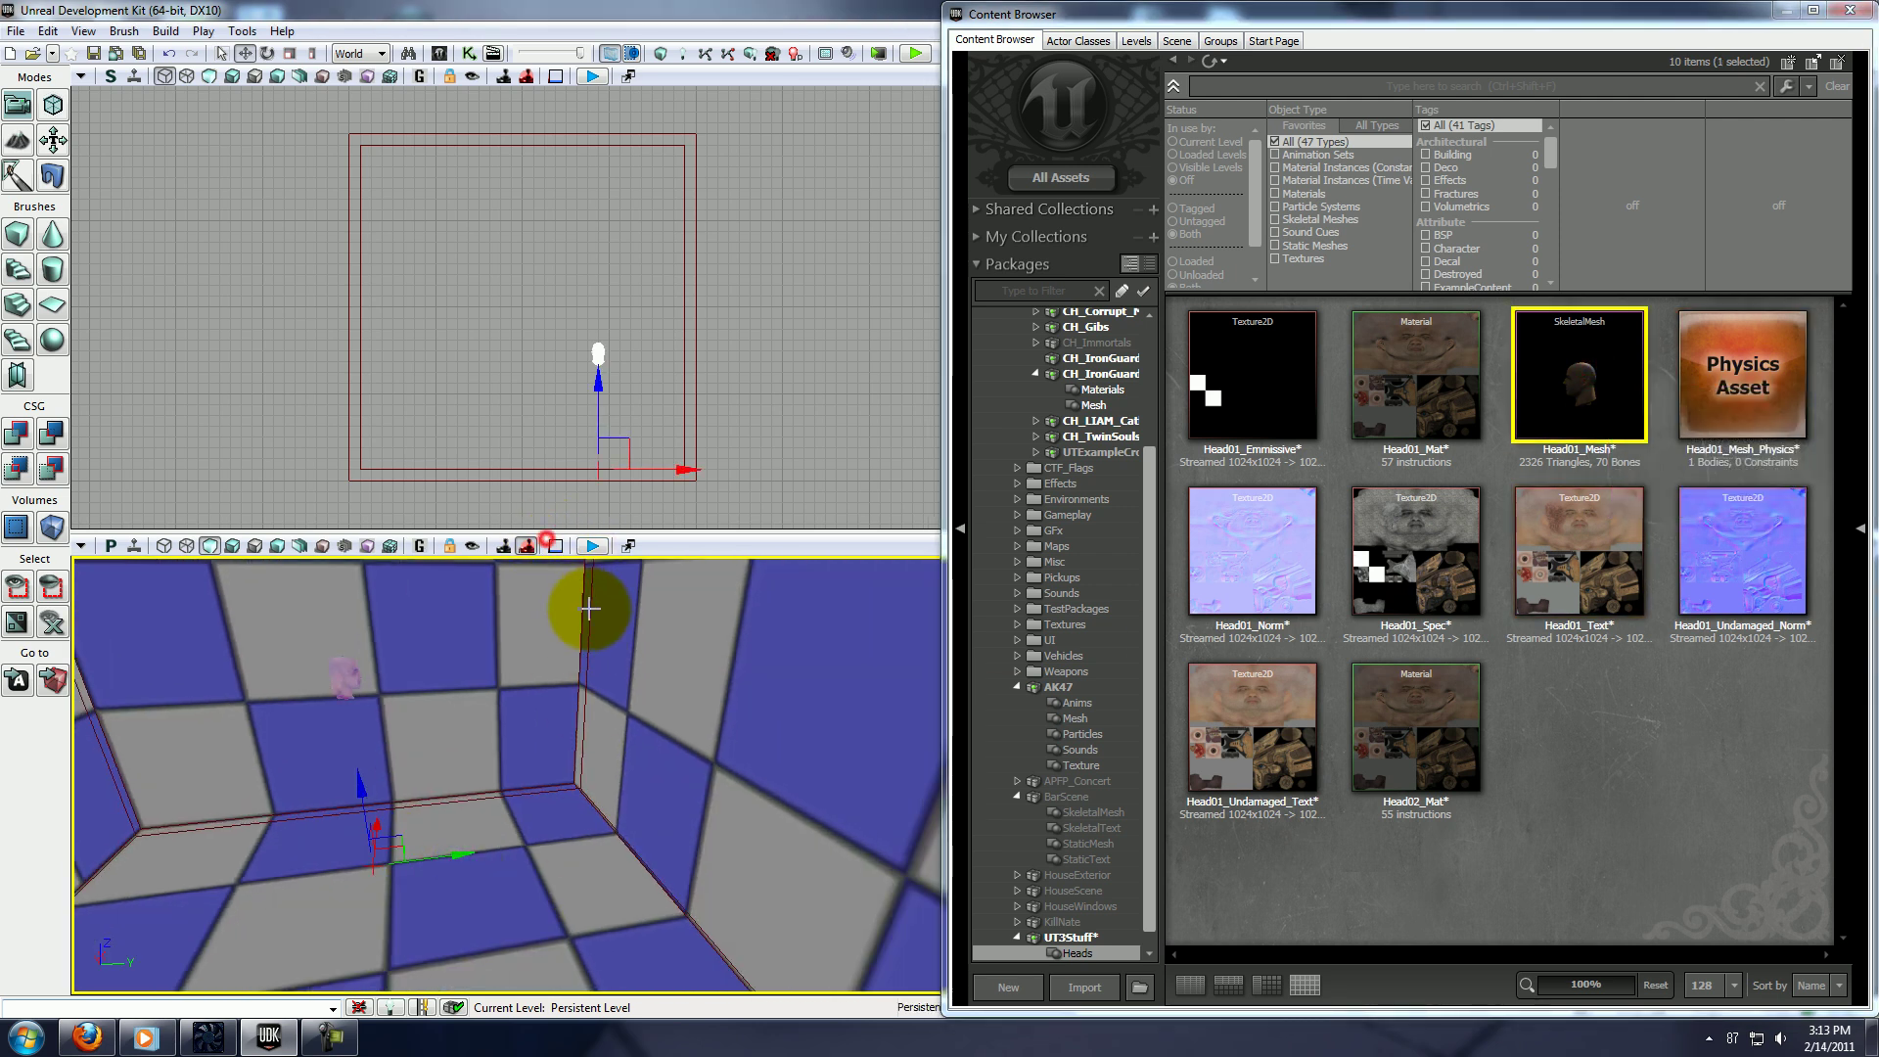
drag(586, 673, 471, 647)
drag(760, 382, 731, 372)
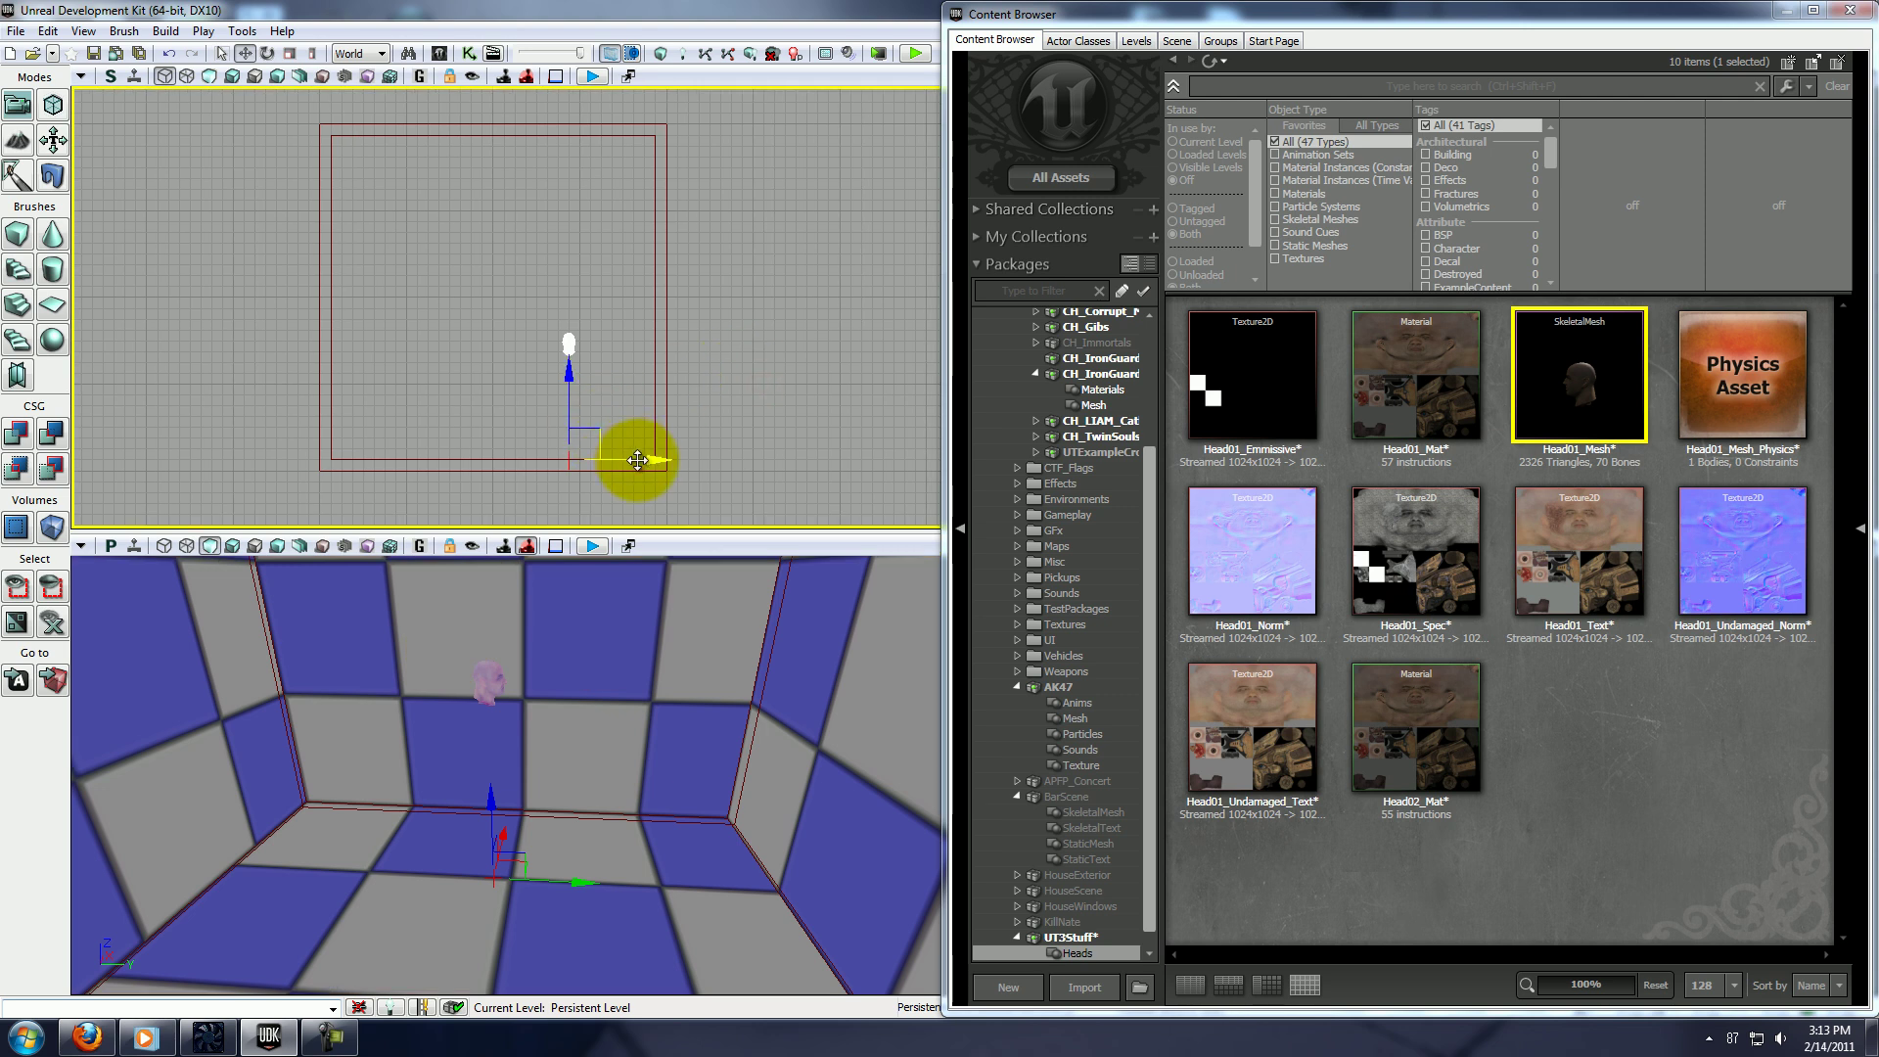
Slide the head along X toward the back wall and frame it in view.
drag(637, 460, 569, 459)
drag(704, 852, 636, 854)
drag(604, 977, 418, 949)
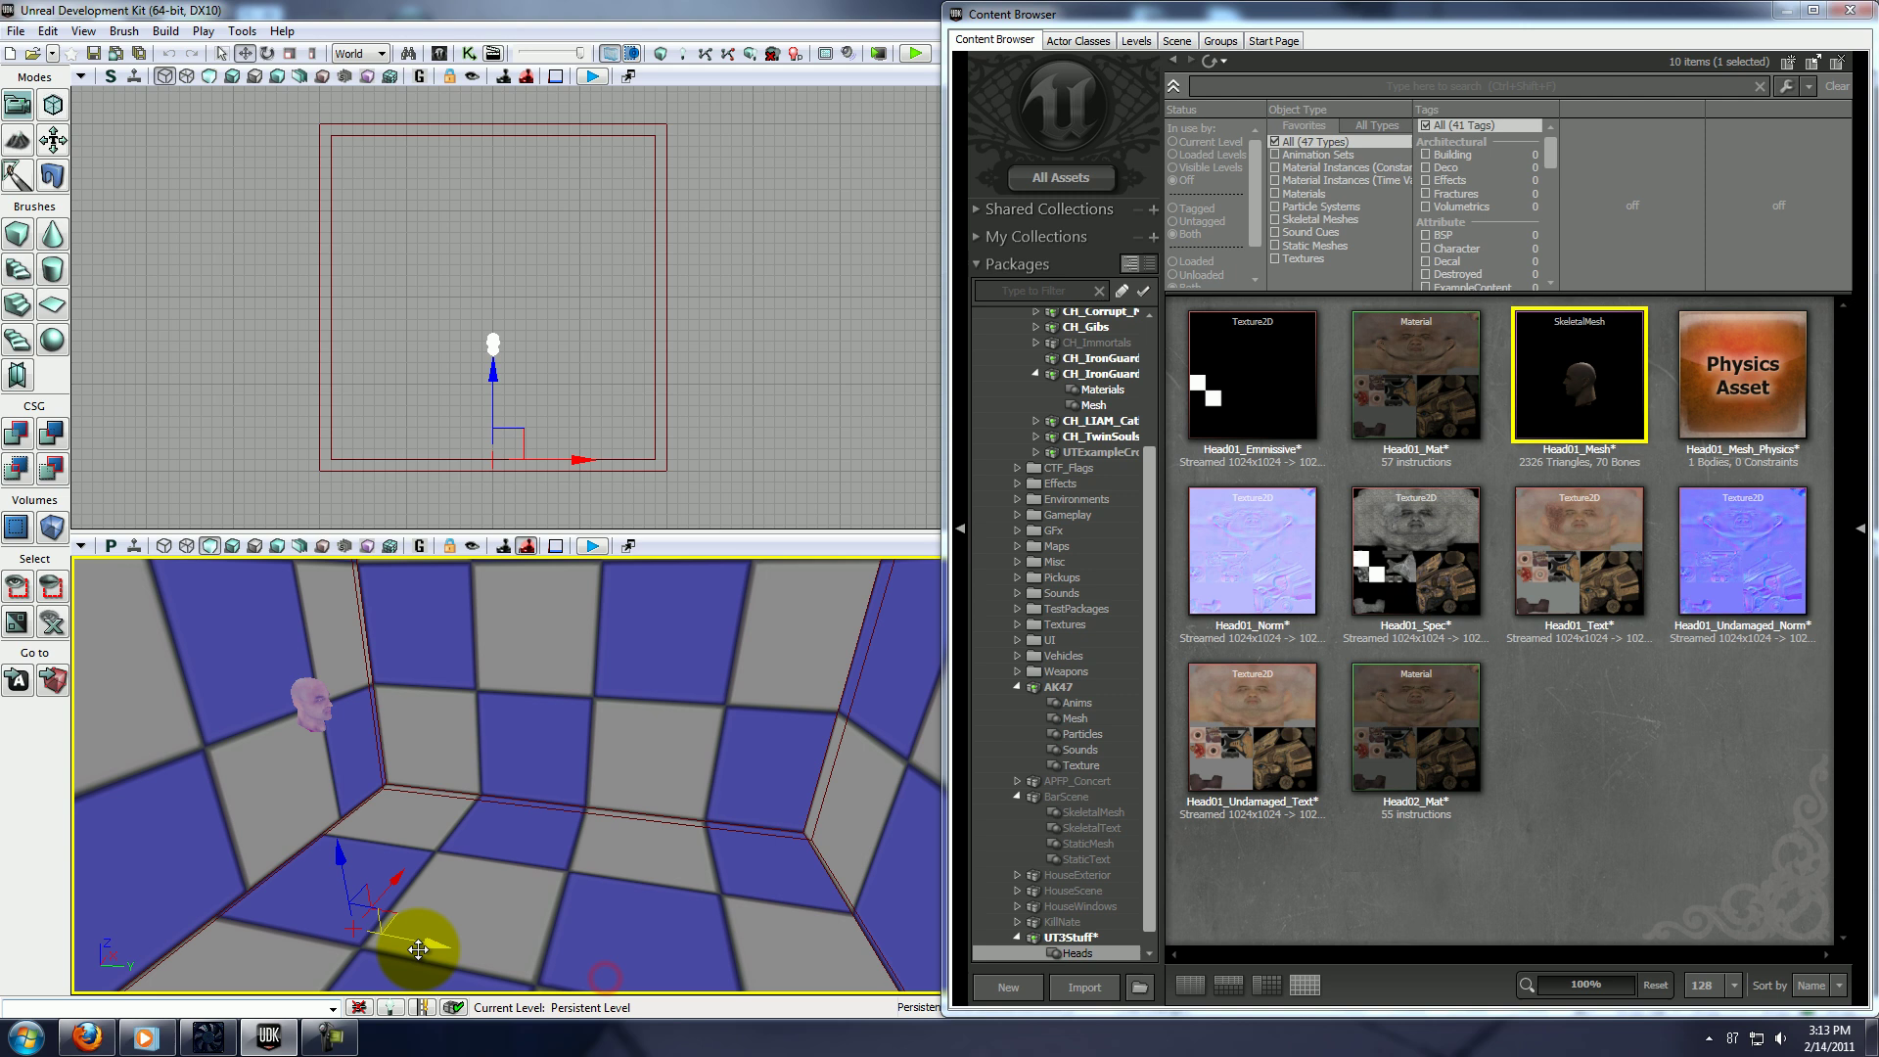
mouse_move(549, 810)
mouse_down()
mouse_move(59, 767)
mouse_move(549, 806)
mouse_up()
drag(714, 810, 706, 798)
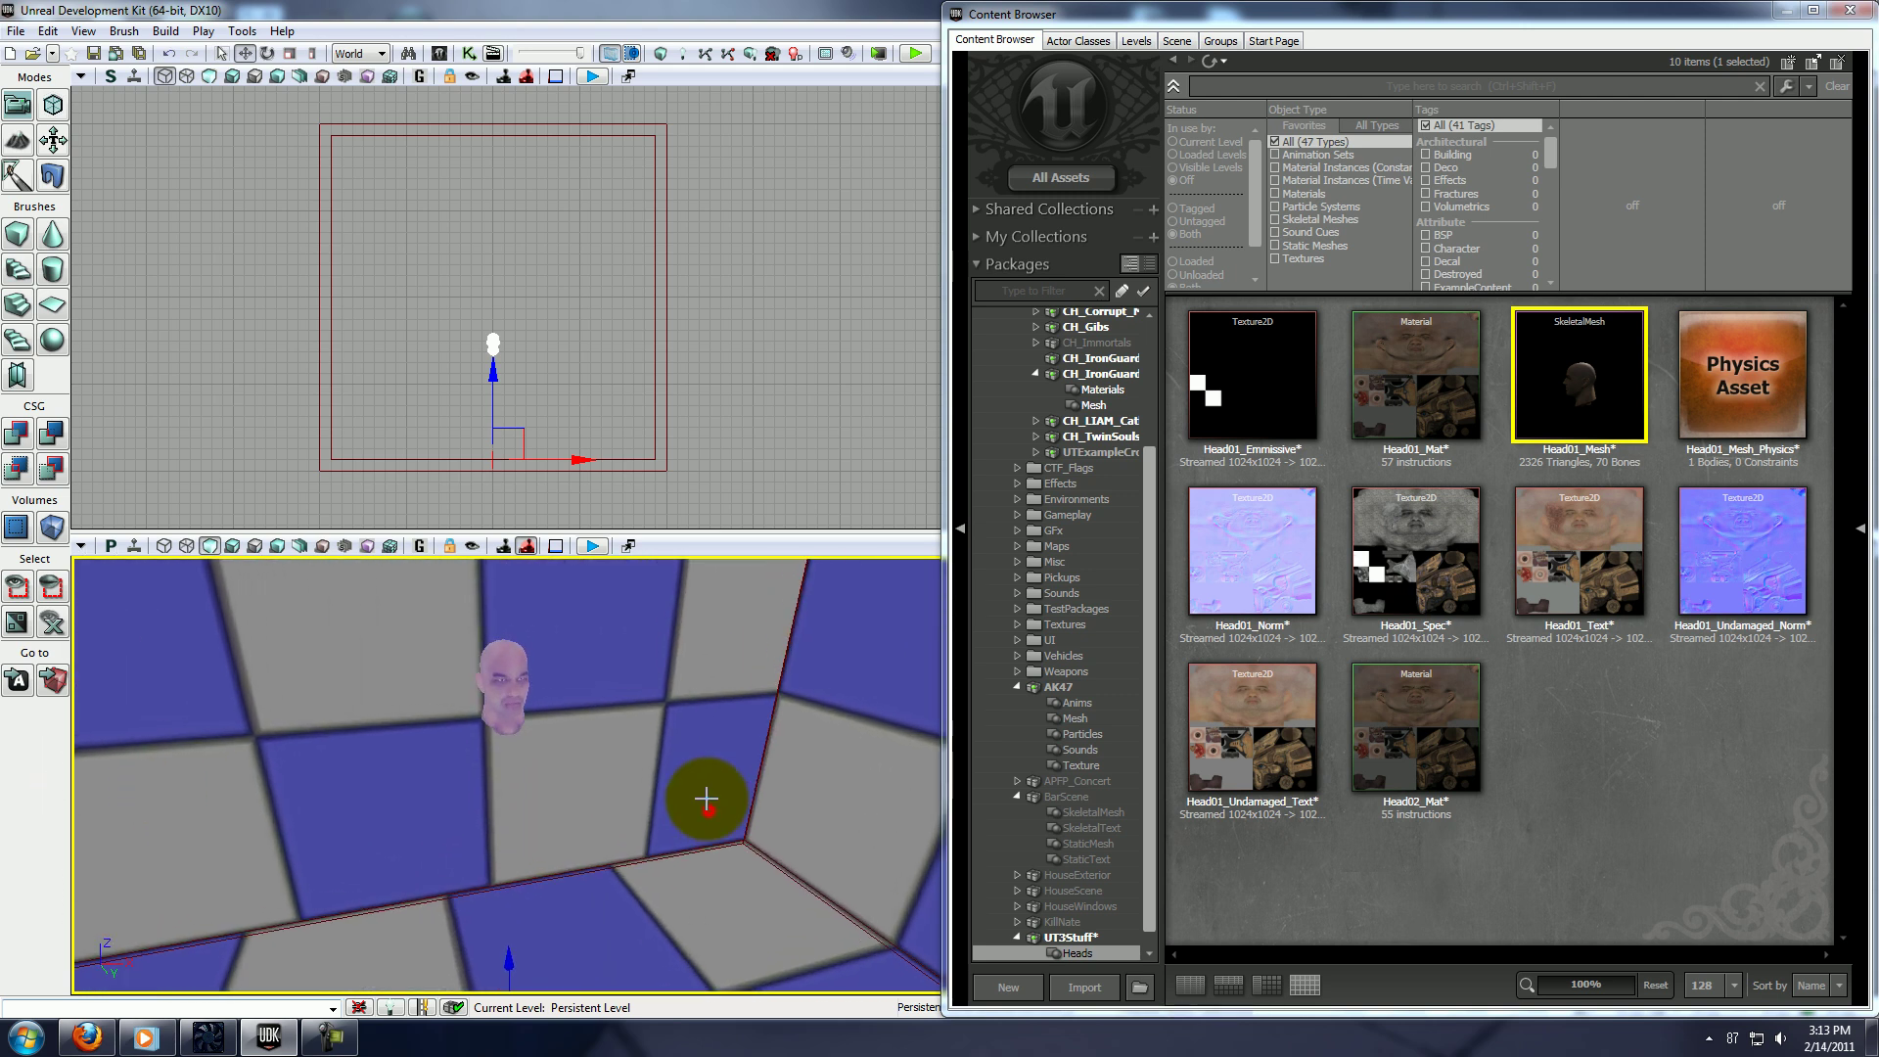
click(626, 755)
right_drag(759, 840, 696, 787)
drag(696, 786, 705, 826)
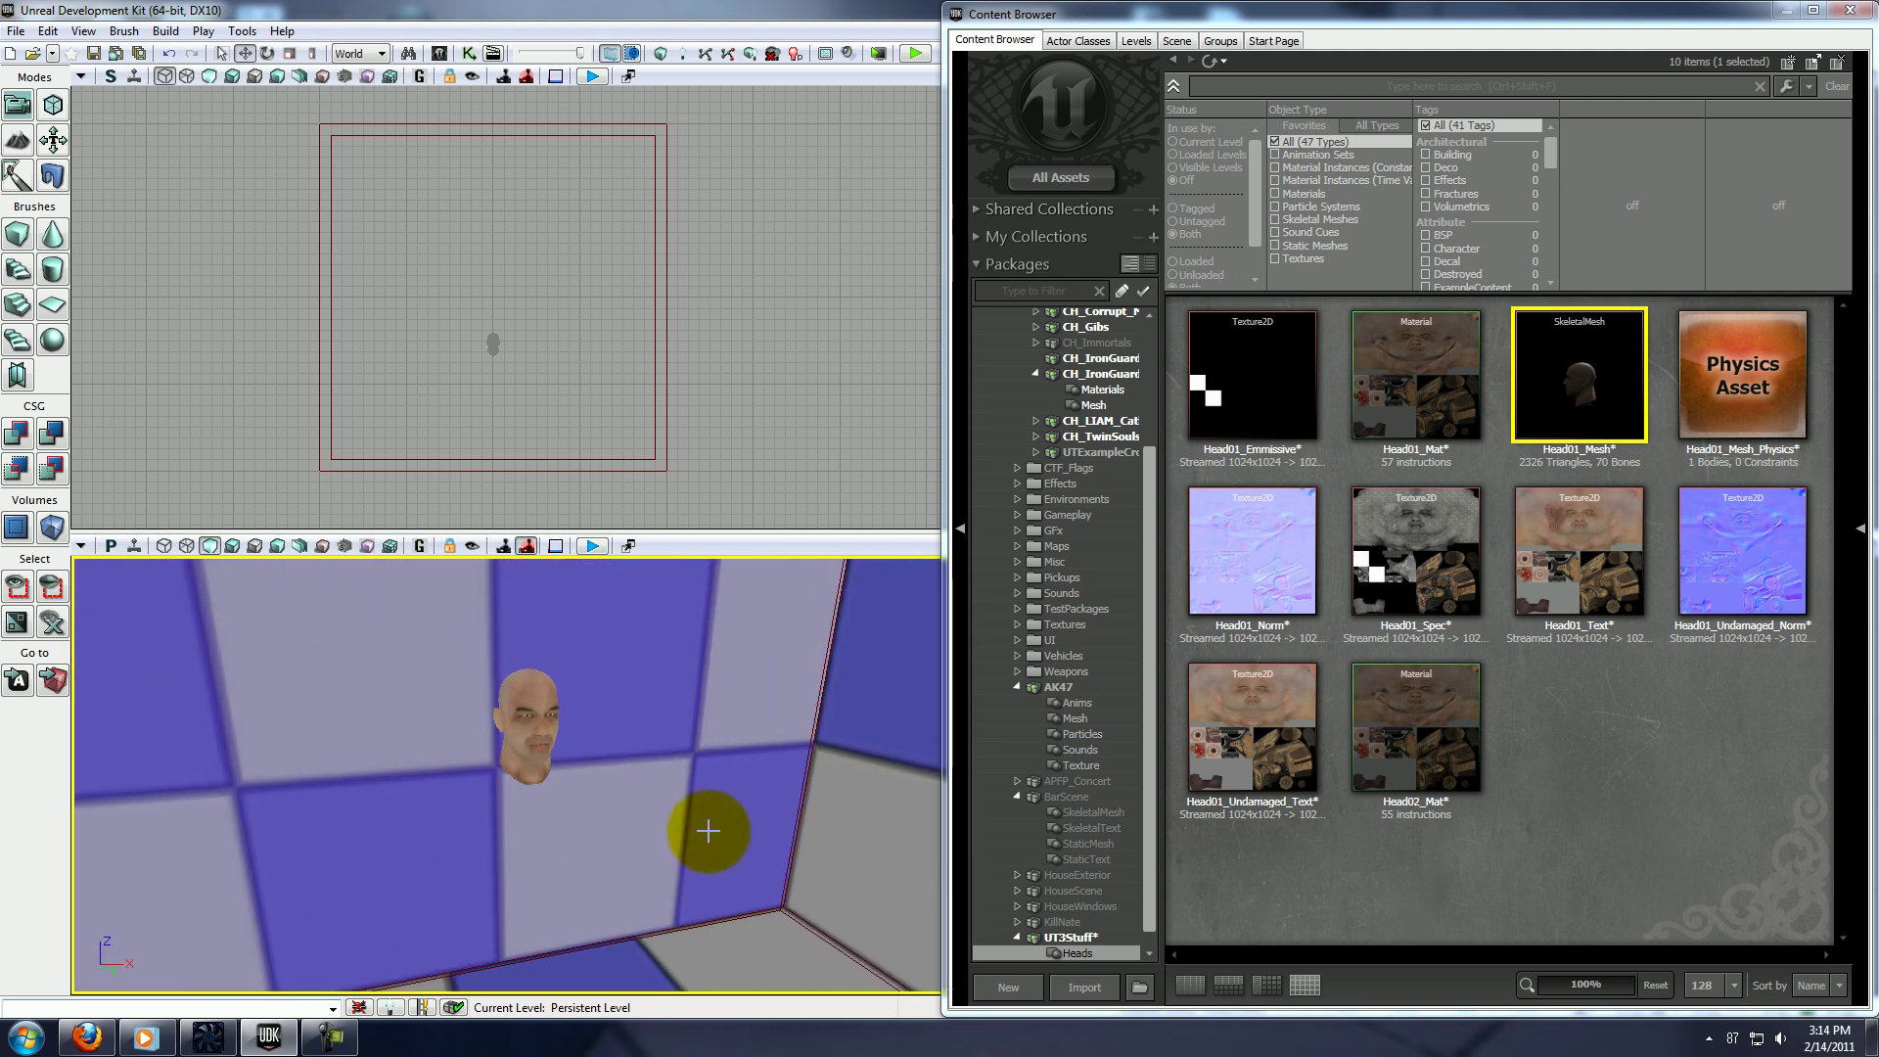
drag(692, 663, 449, 553)
Delete the stray floor light and select PointLightMovable under Lights > PointLights in Actor Classes.
click(462, 938)
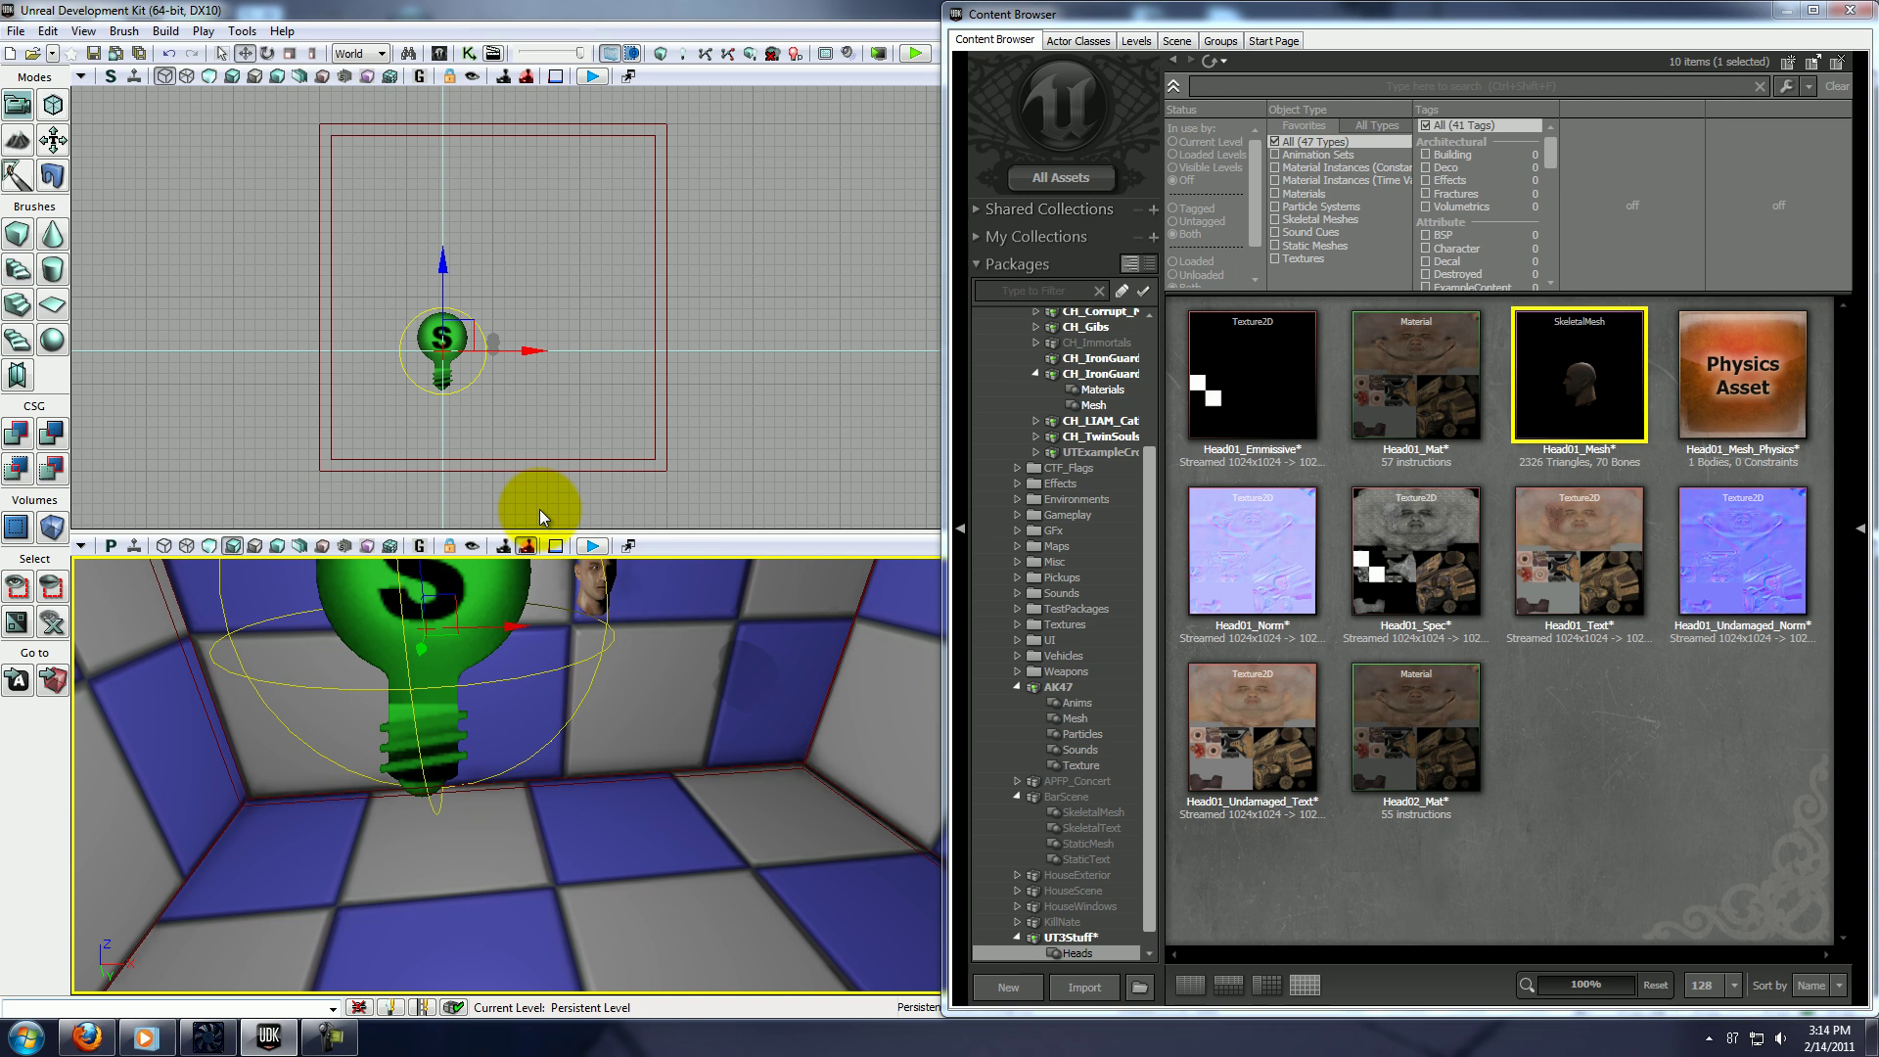
key(Delete)
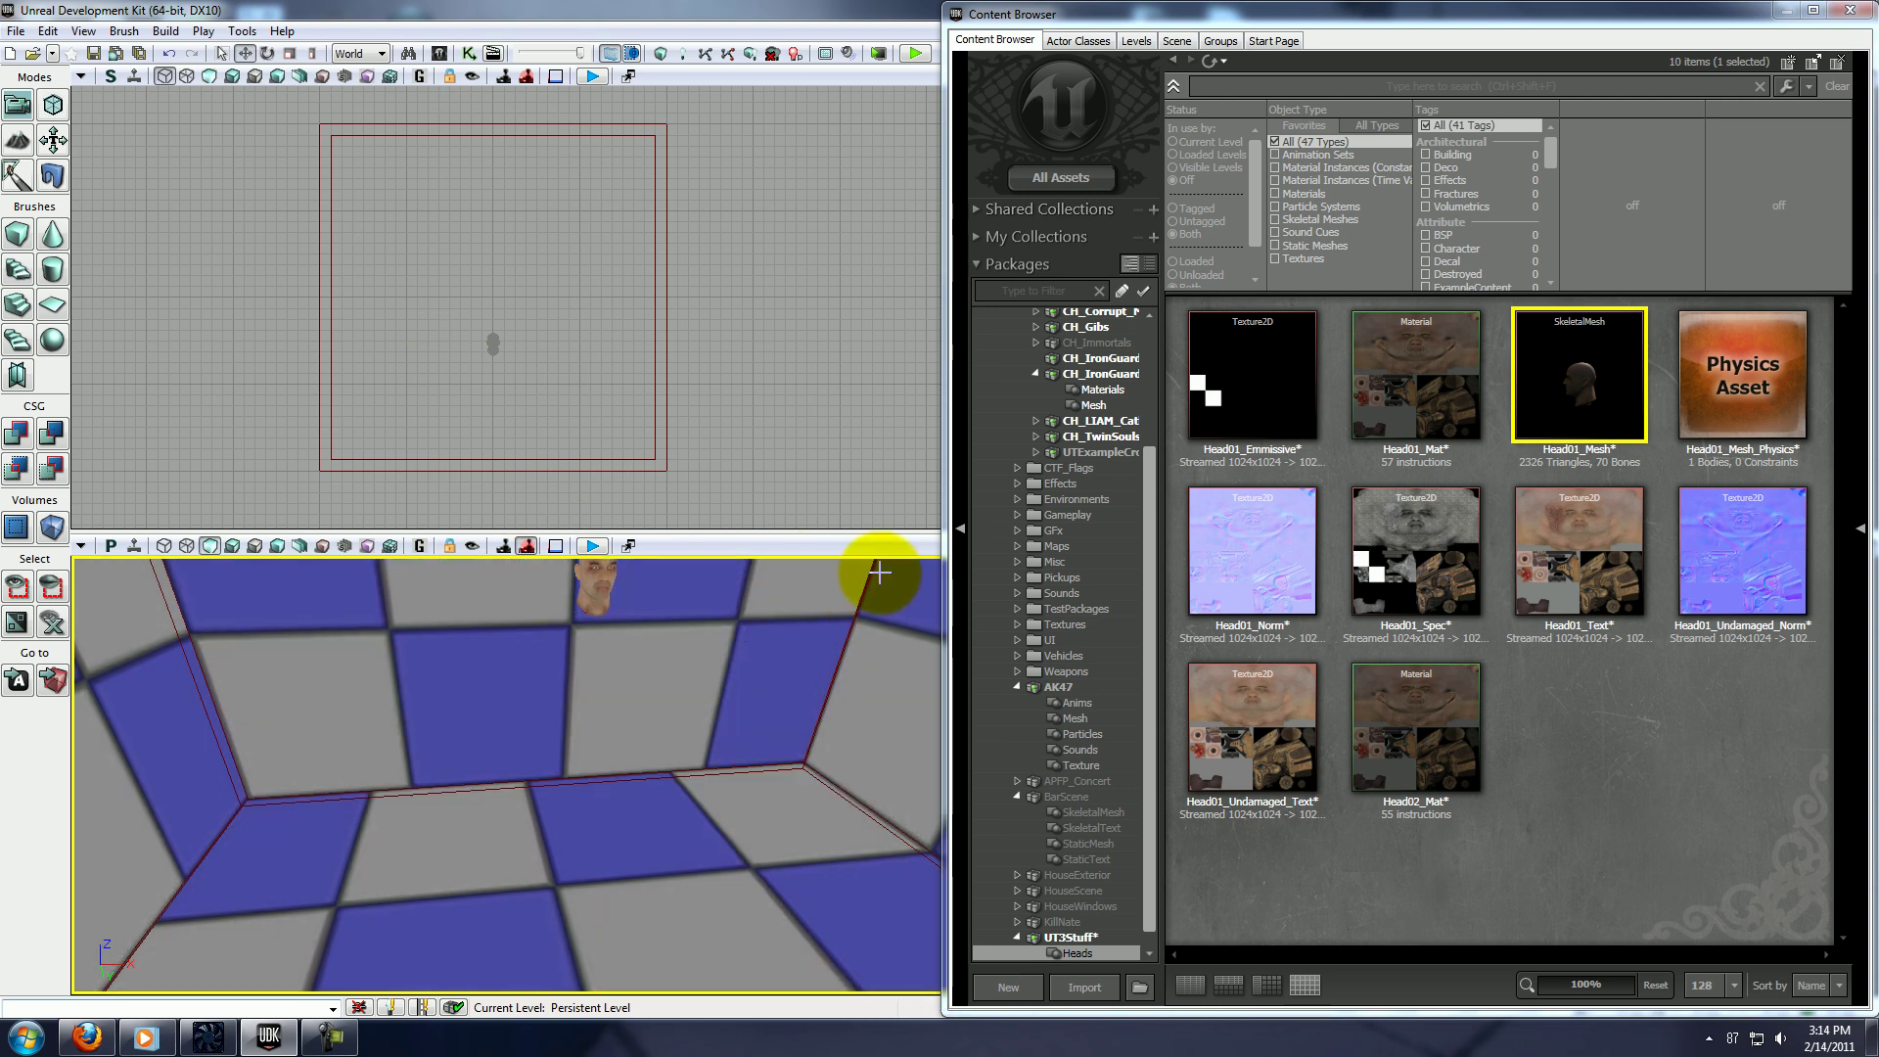
click(1085, 41)
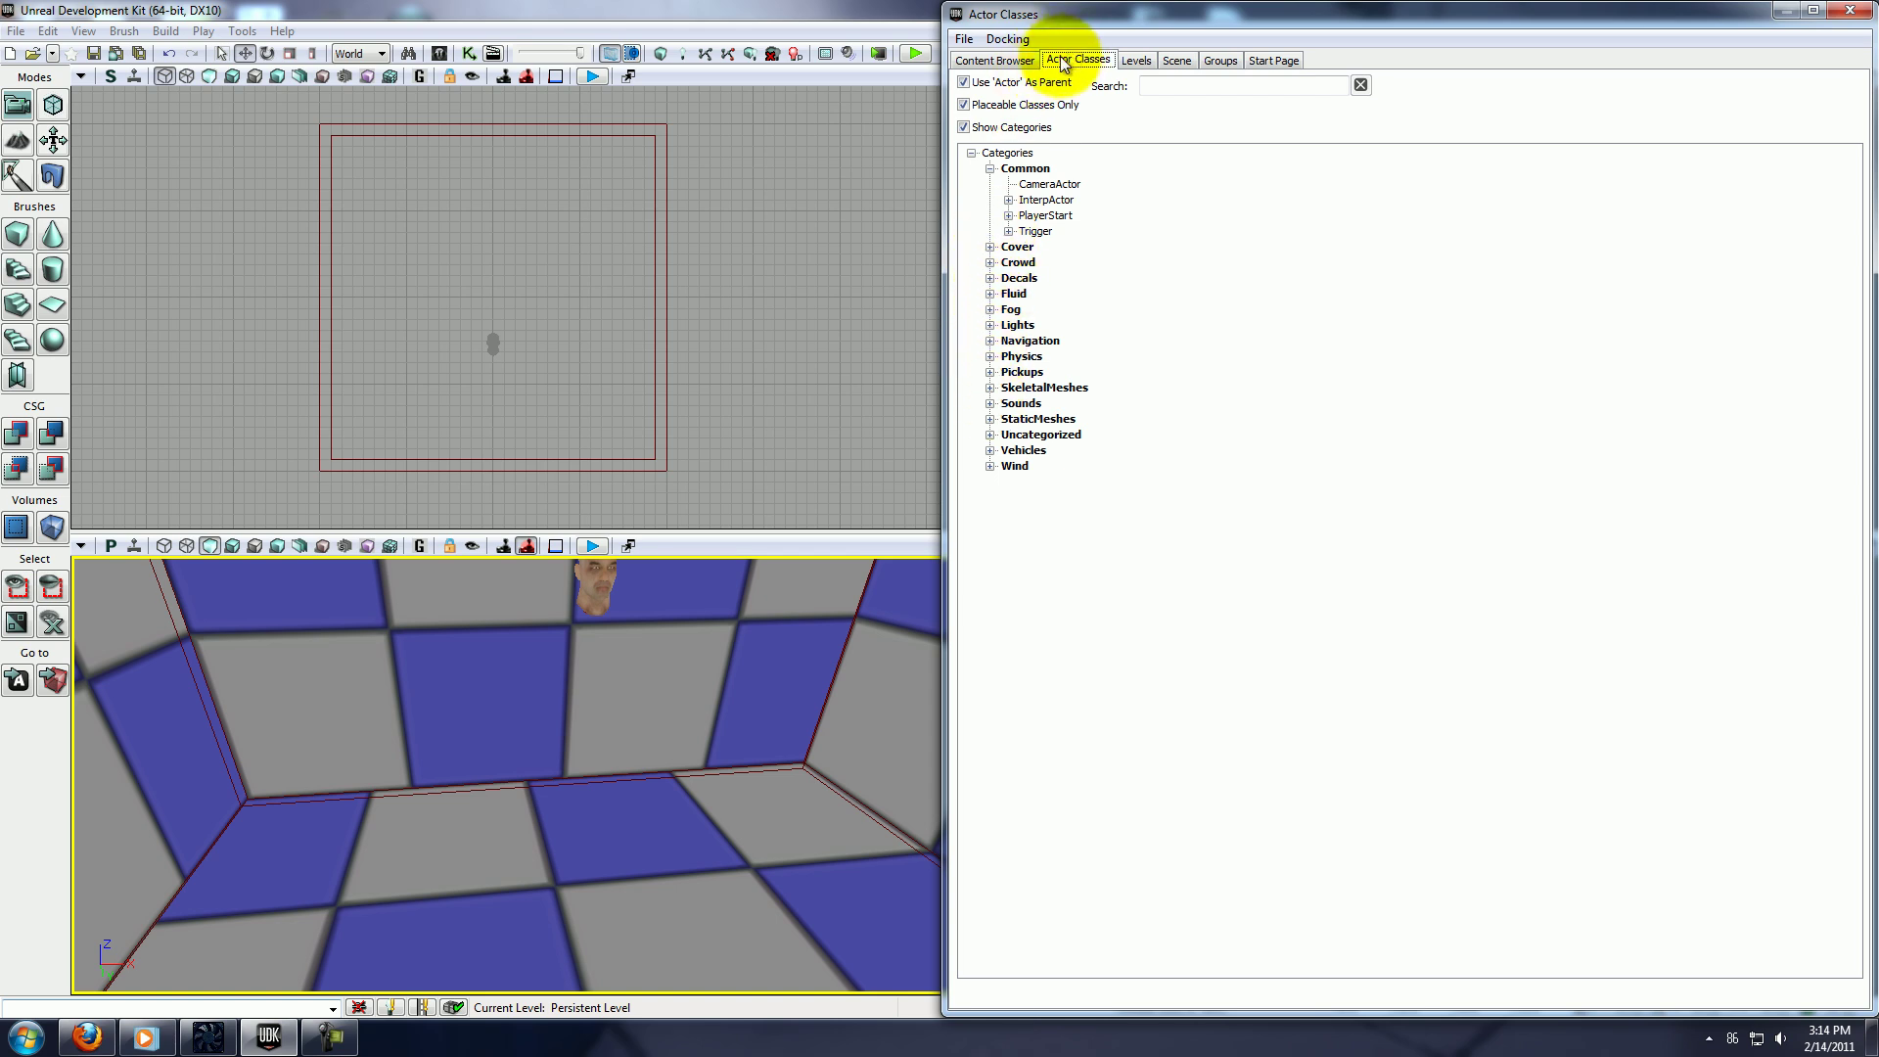
click(989, 325)
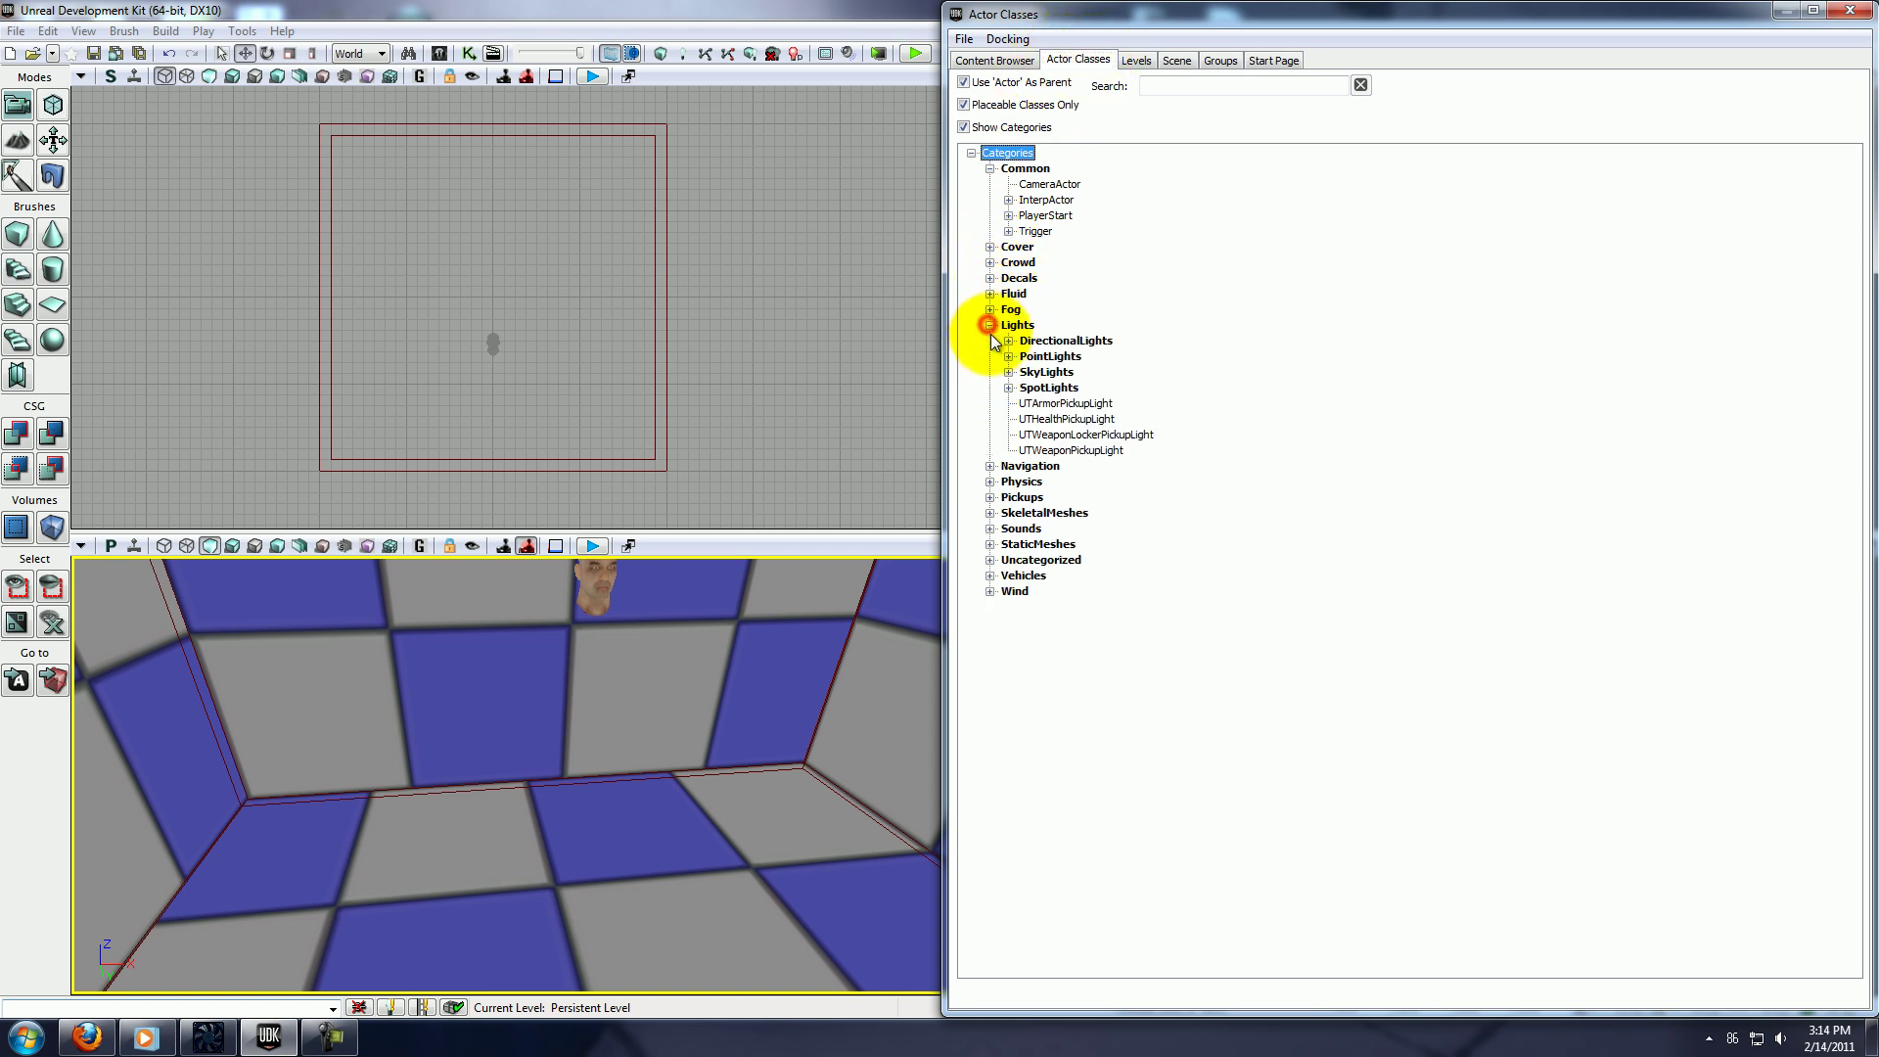
click(1009, 357)
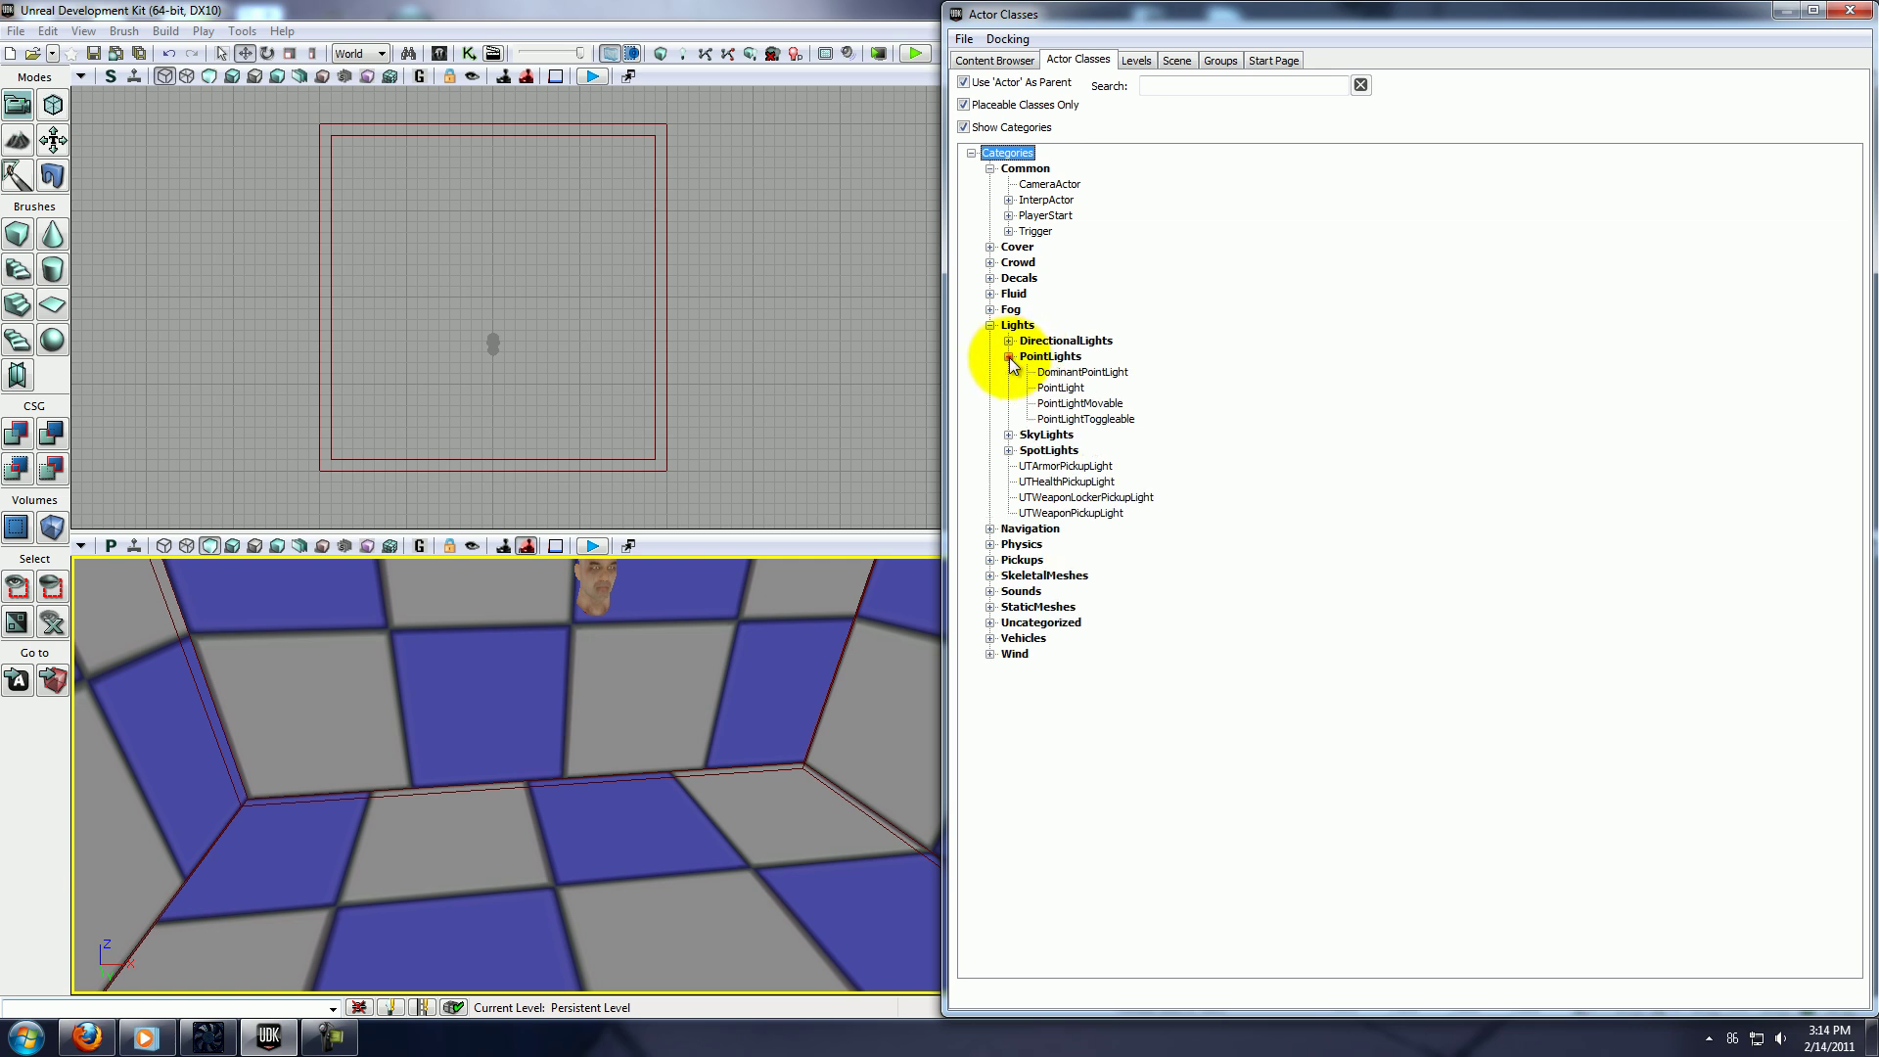
click(1072, 404)
Add a PointLightMovable on the floor, raise it, and close the floating browser.
right_click(489, 941)
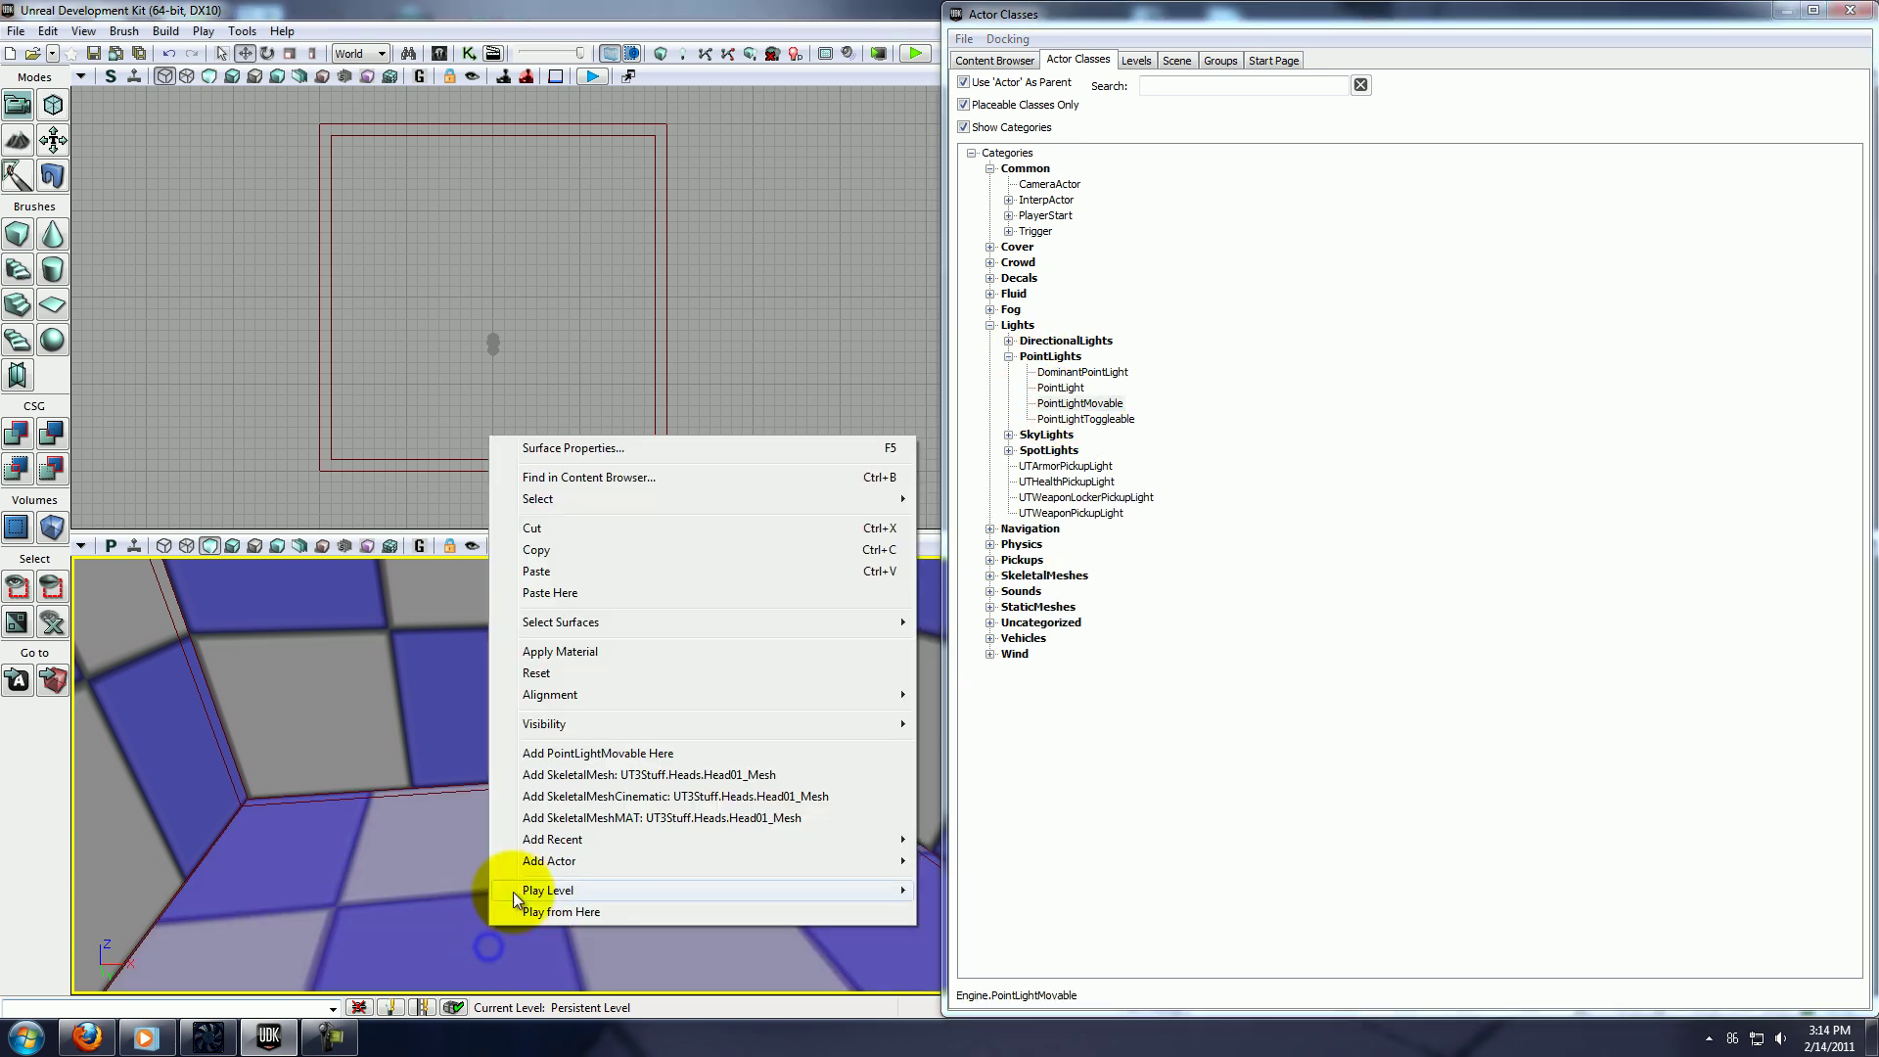
click(534, 753)
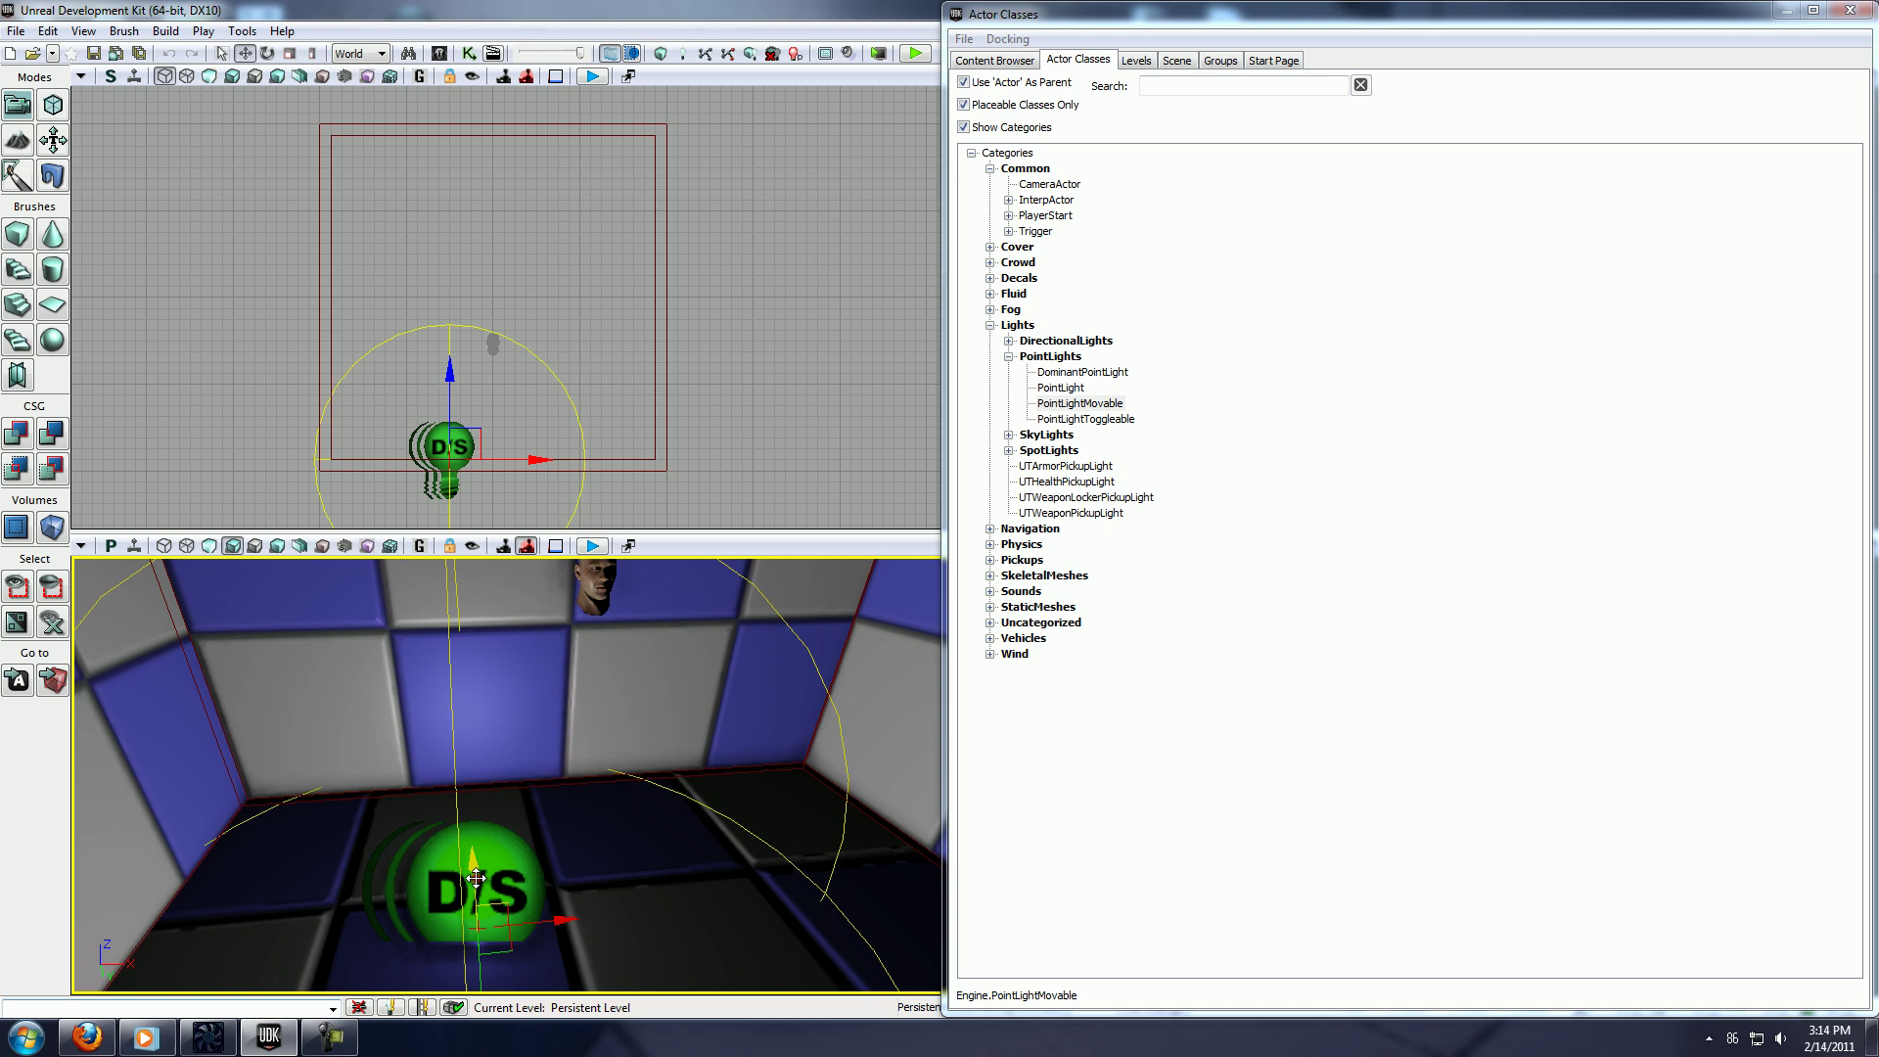
drag(439, 621, 574, 335)
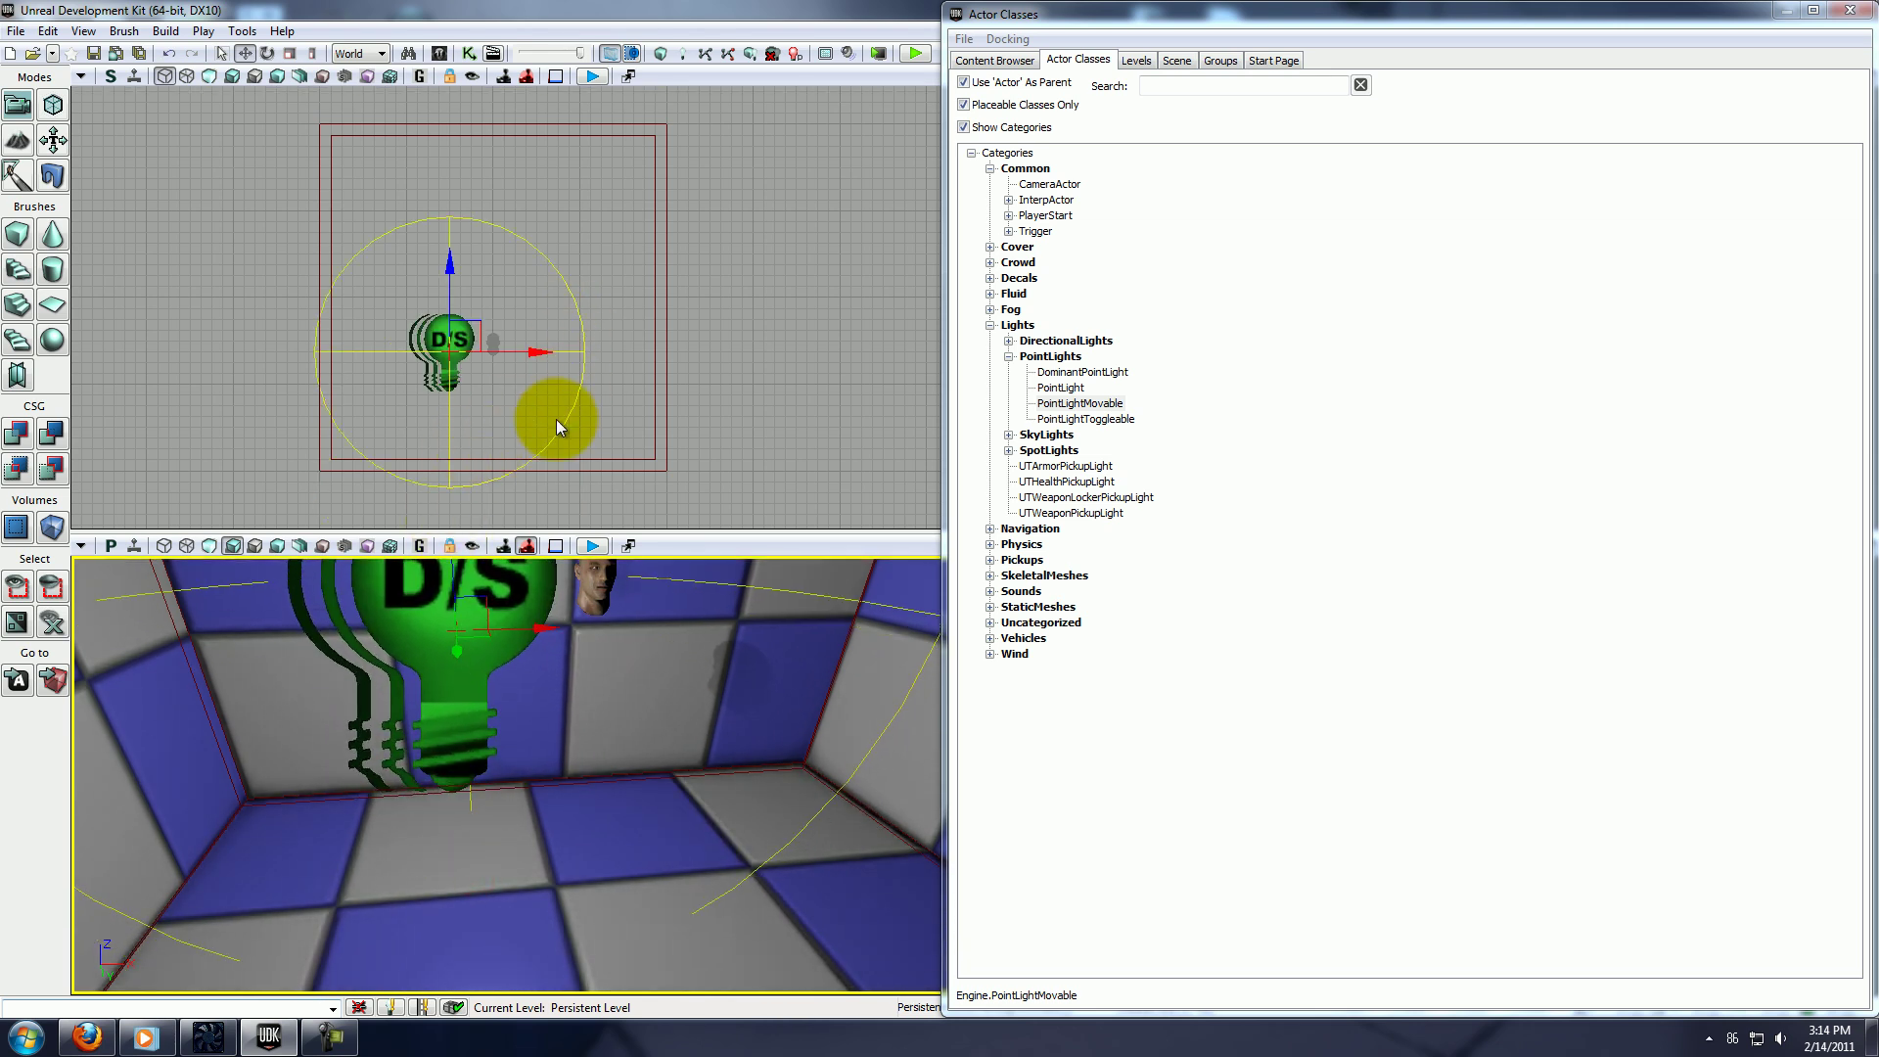
drag(587, 682, 625, 669)
right_drag(632, 710, 636, 650)
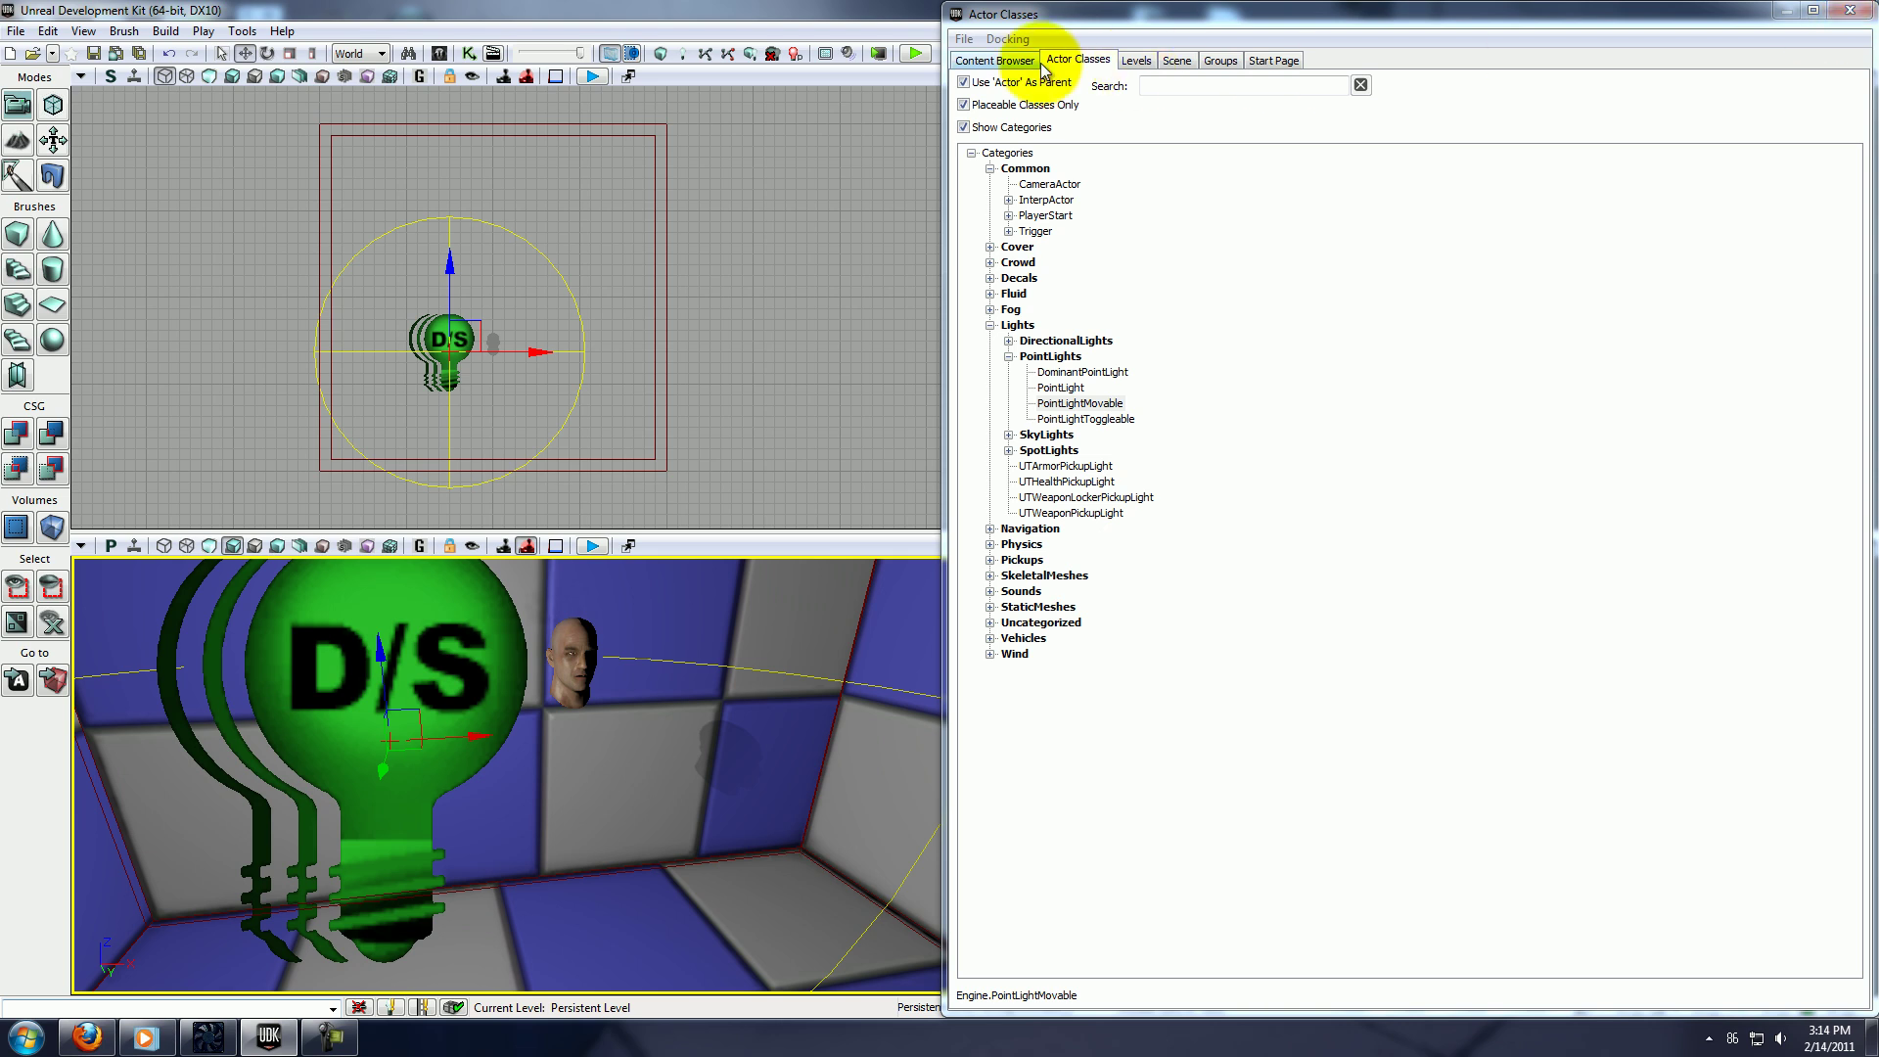
click(994, 60)
click(1849, 12)
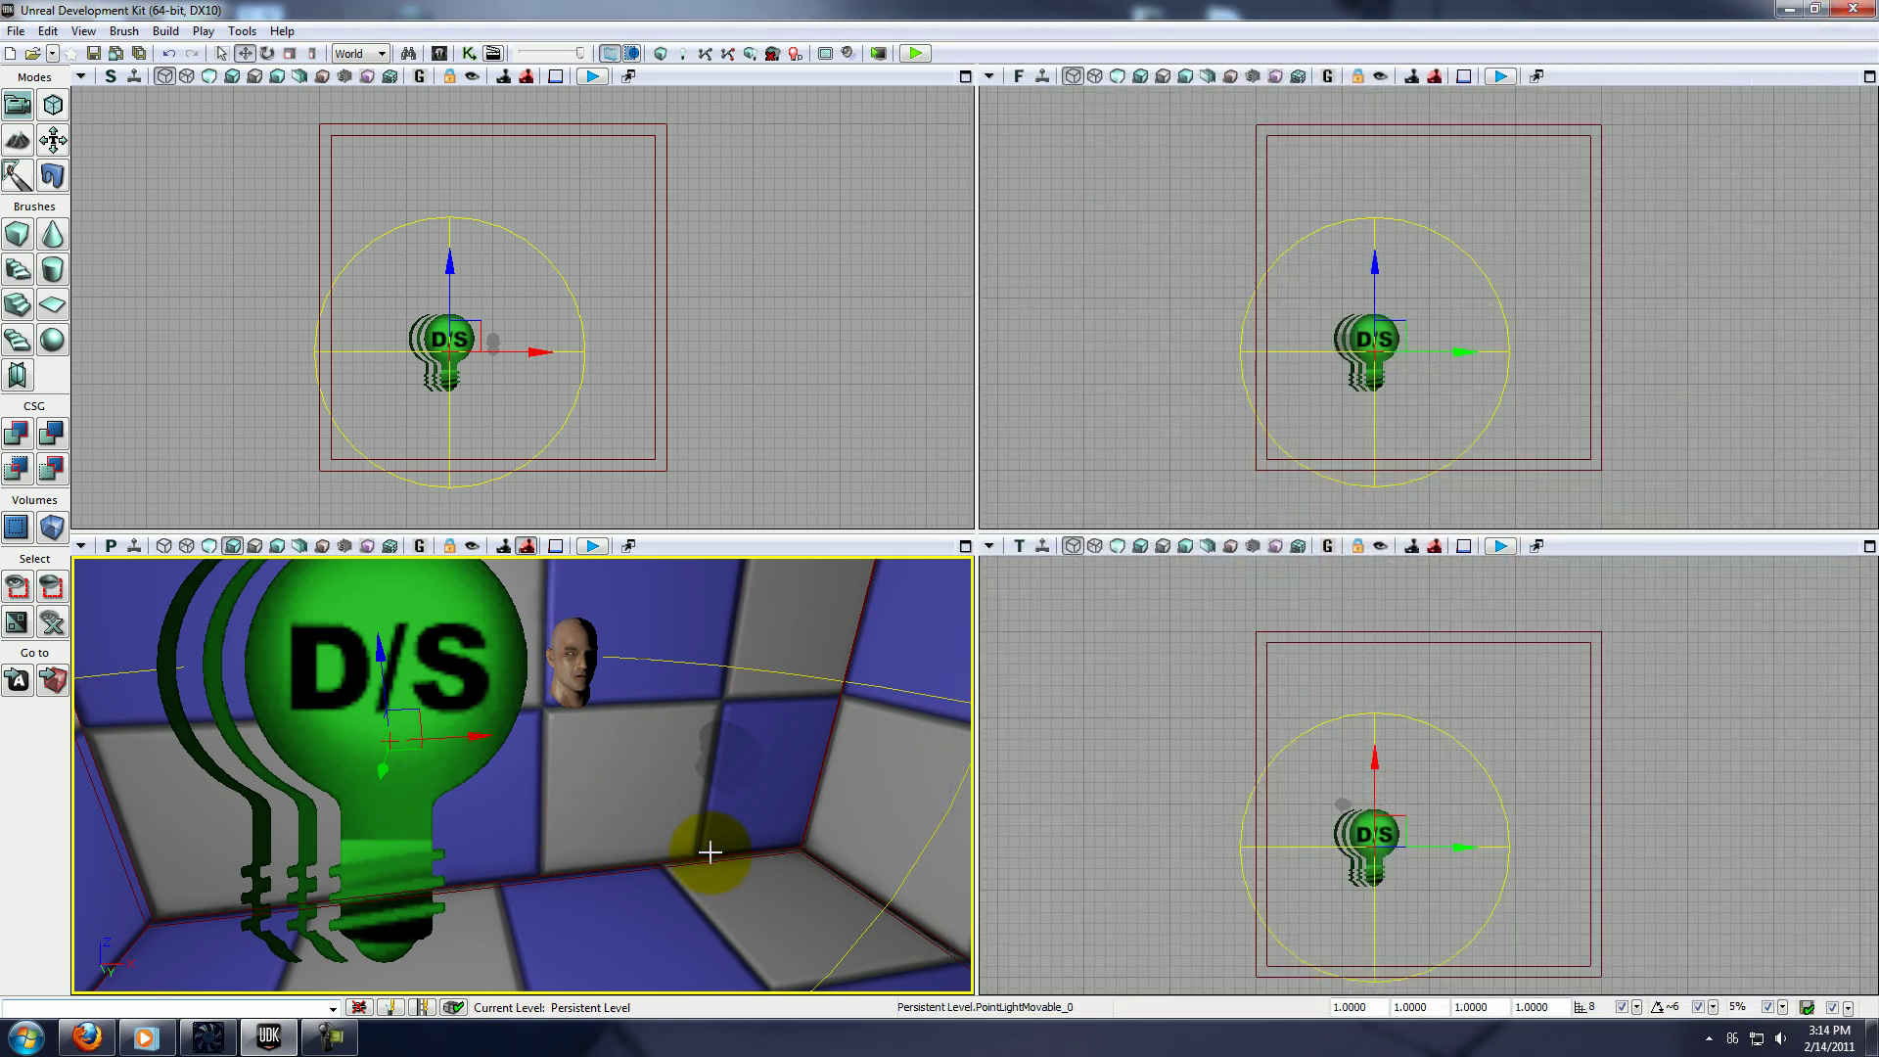
Add a CameraActor on the room floor from the Actor Classes list.
click(438, 55)
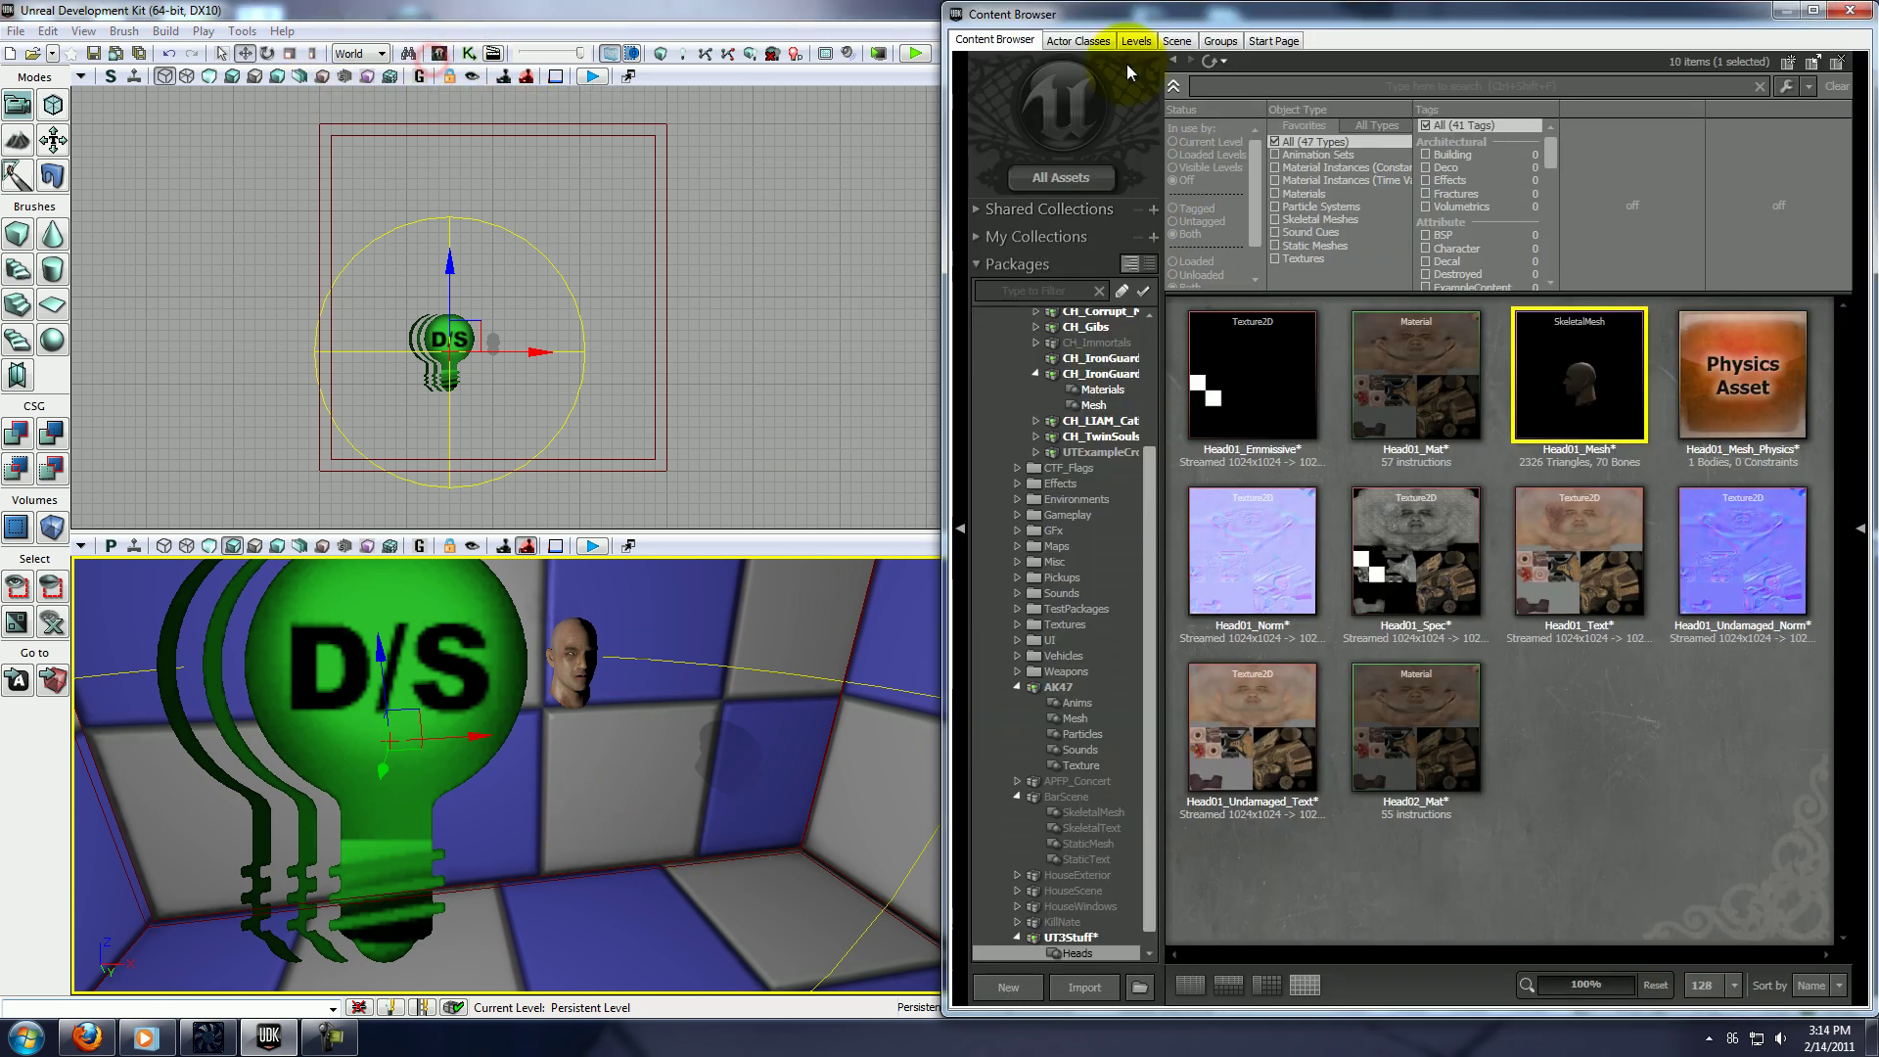
click(1079, 40)
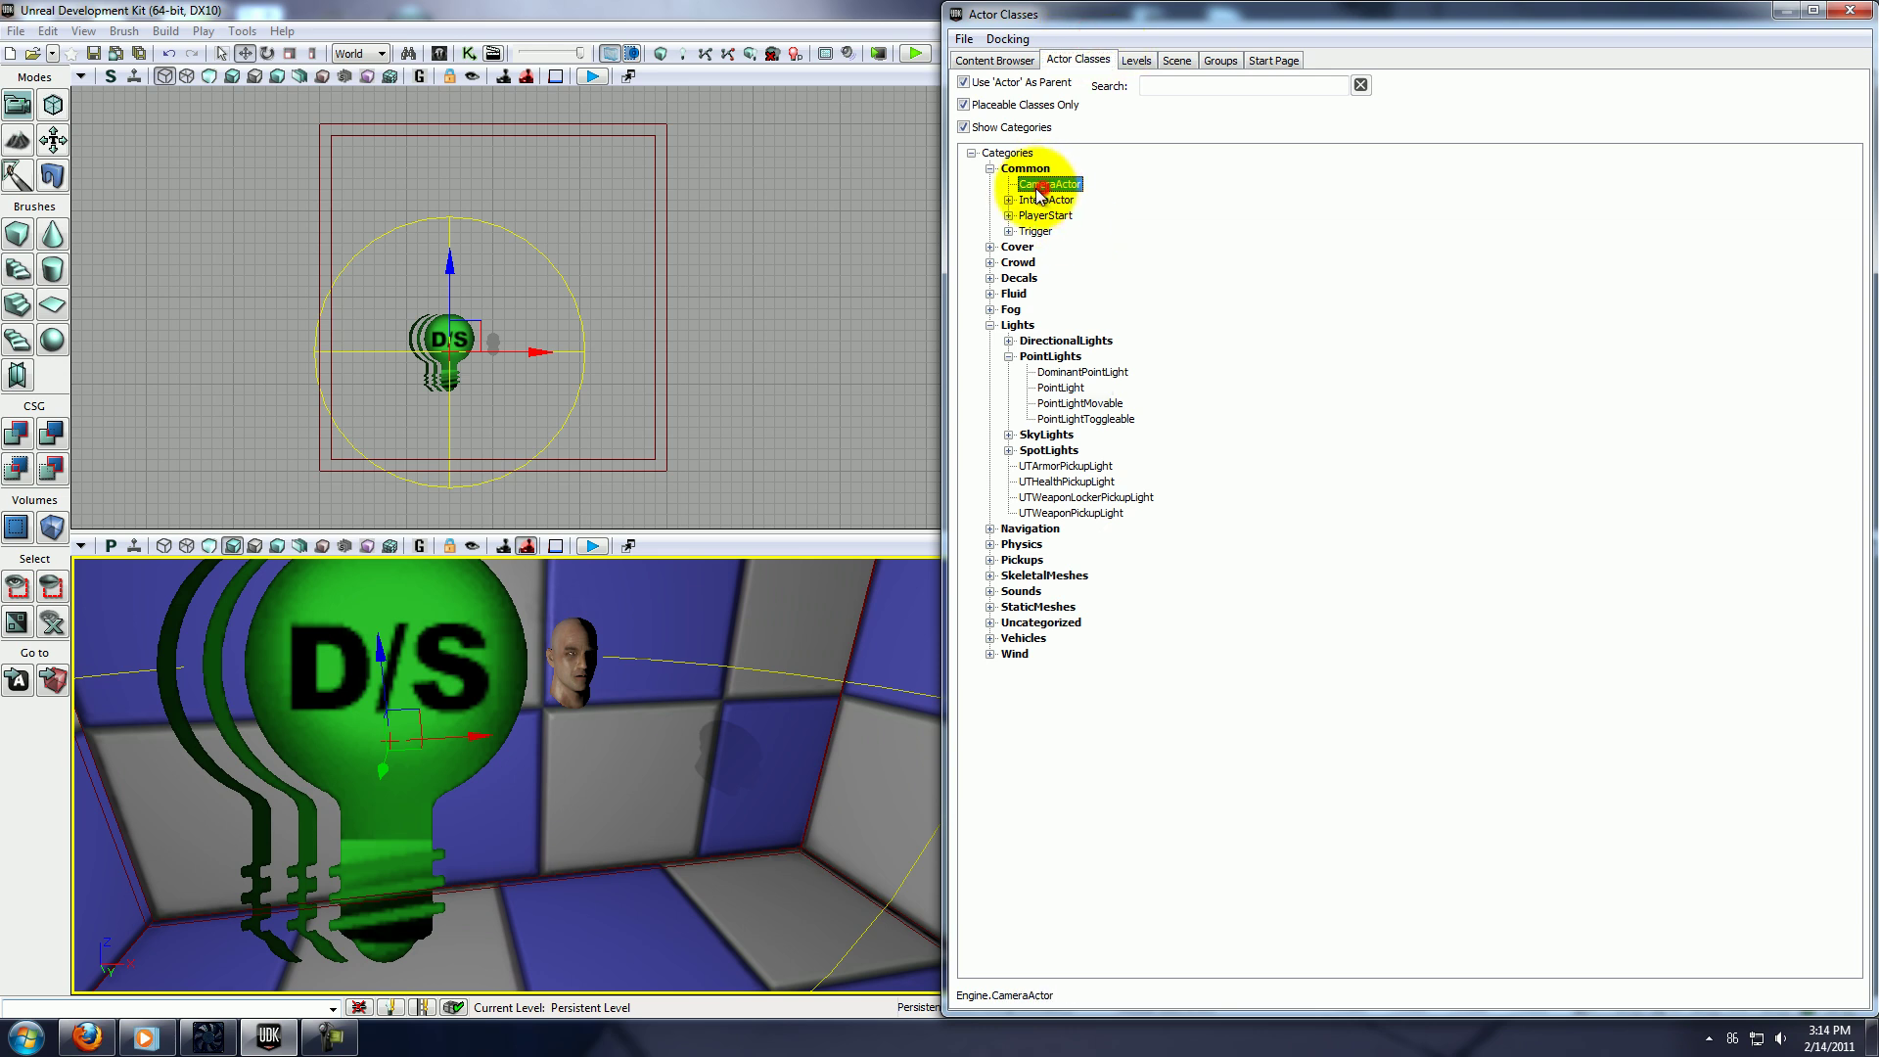
right_drag(774, 747, 780, 849)
right_click(776, 844)
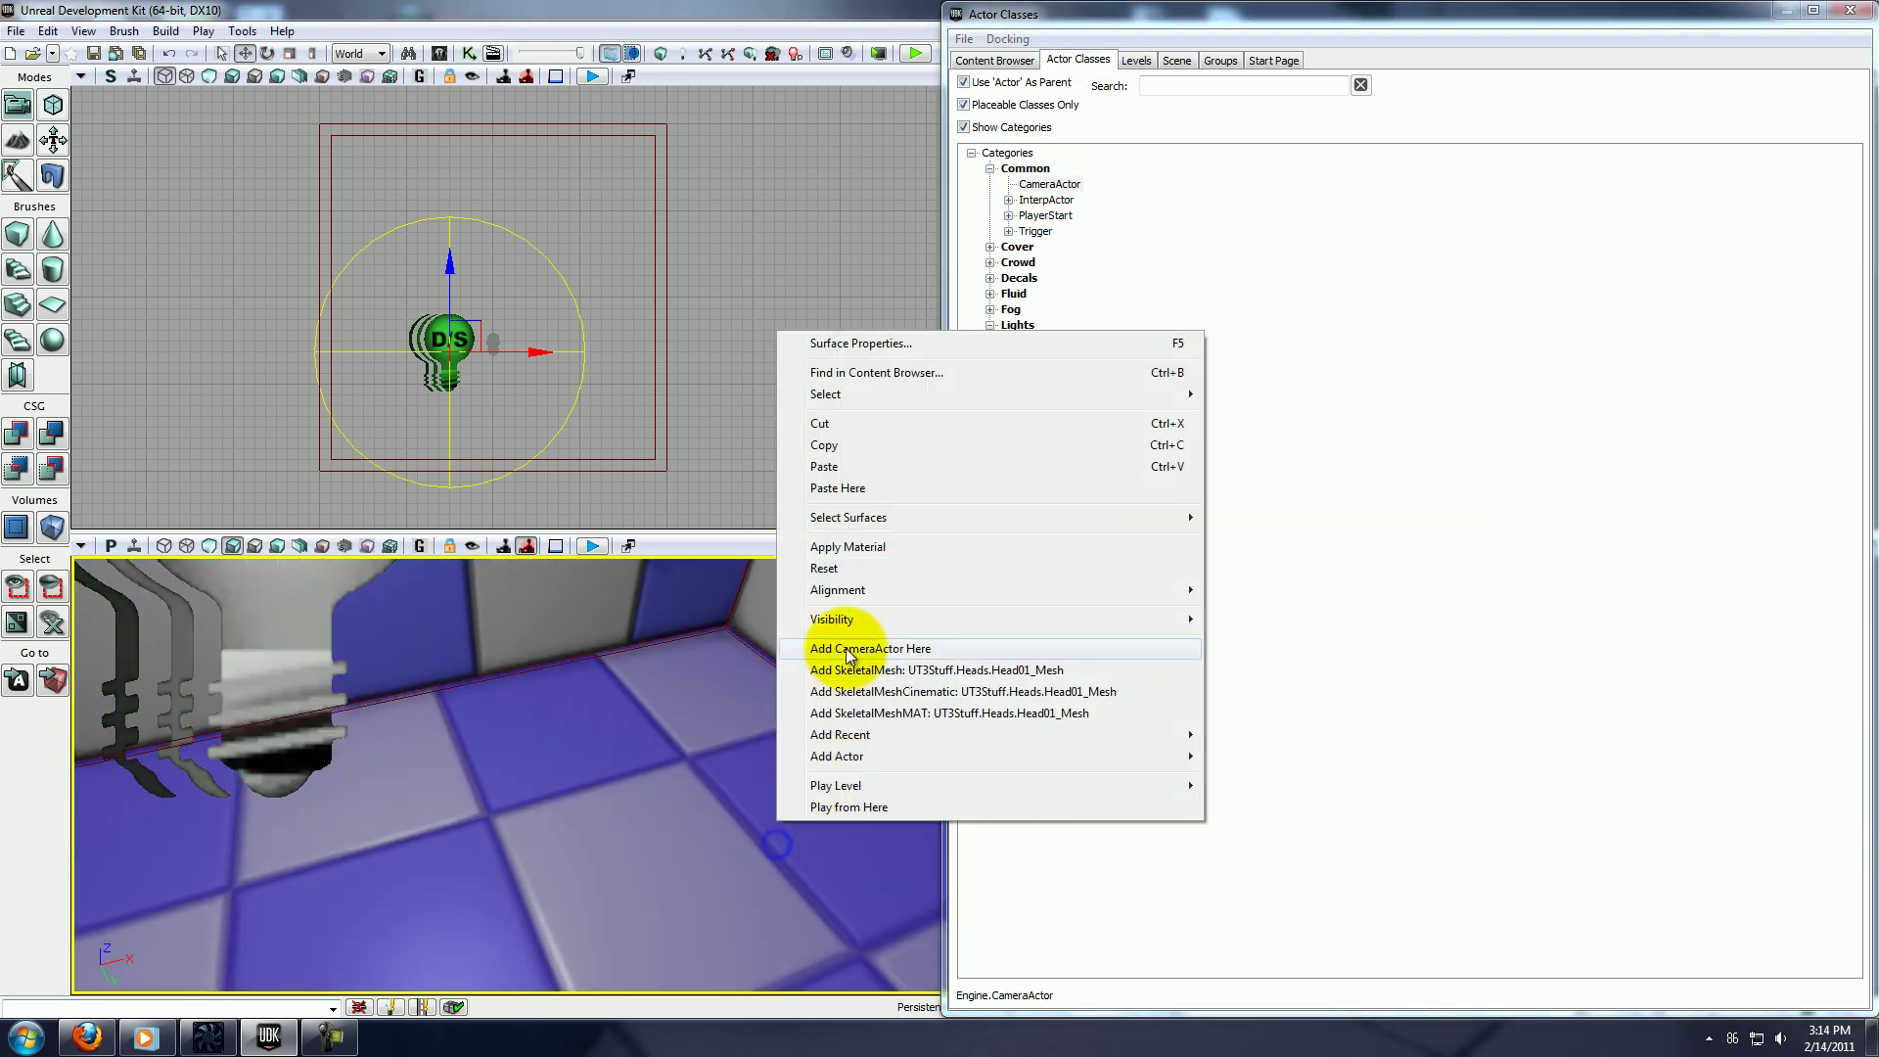
click(858, 646)
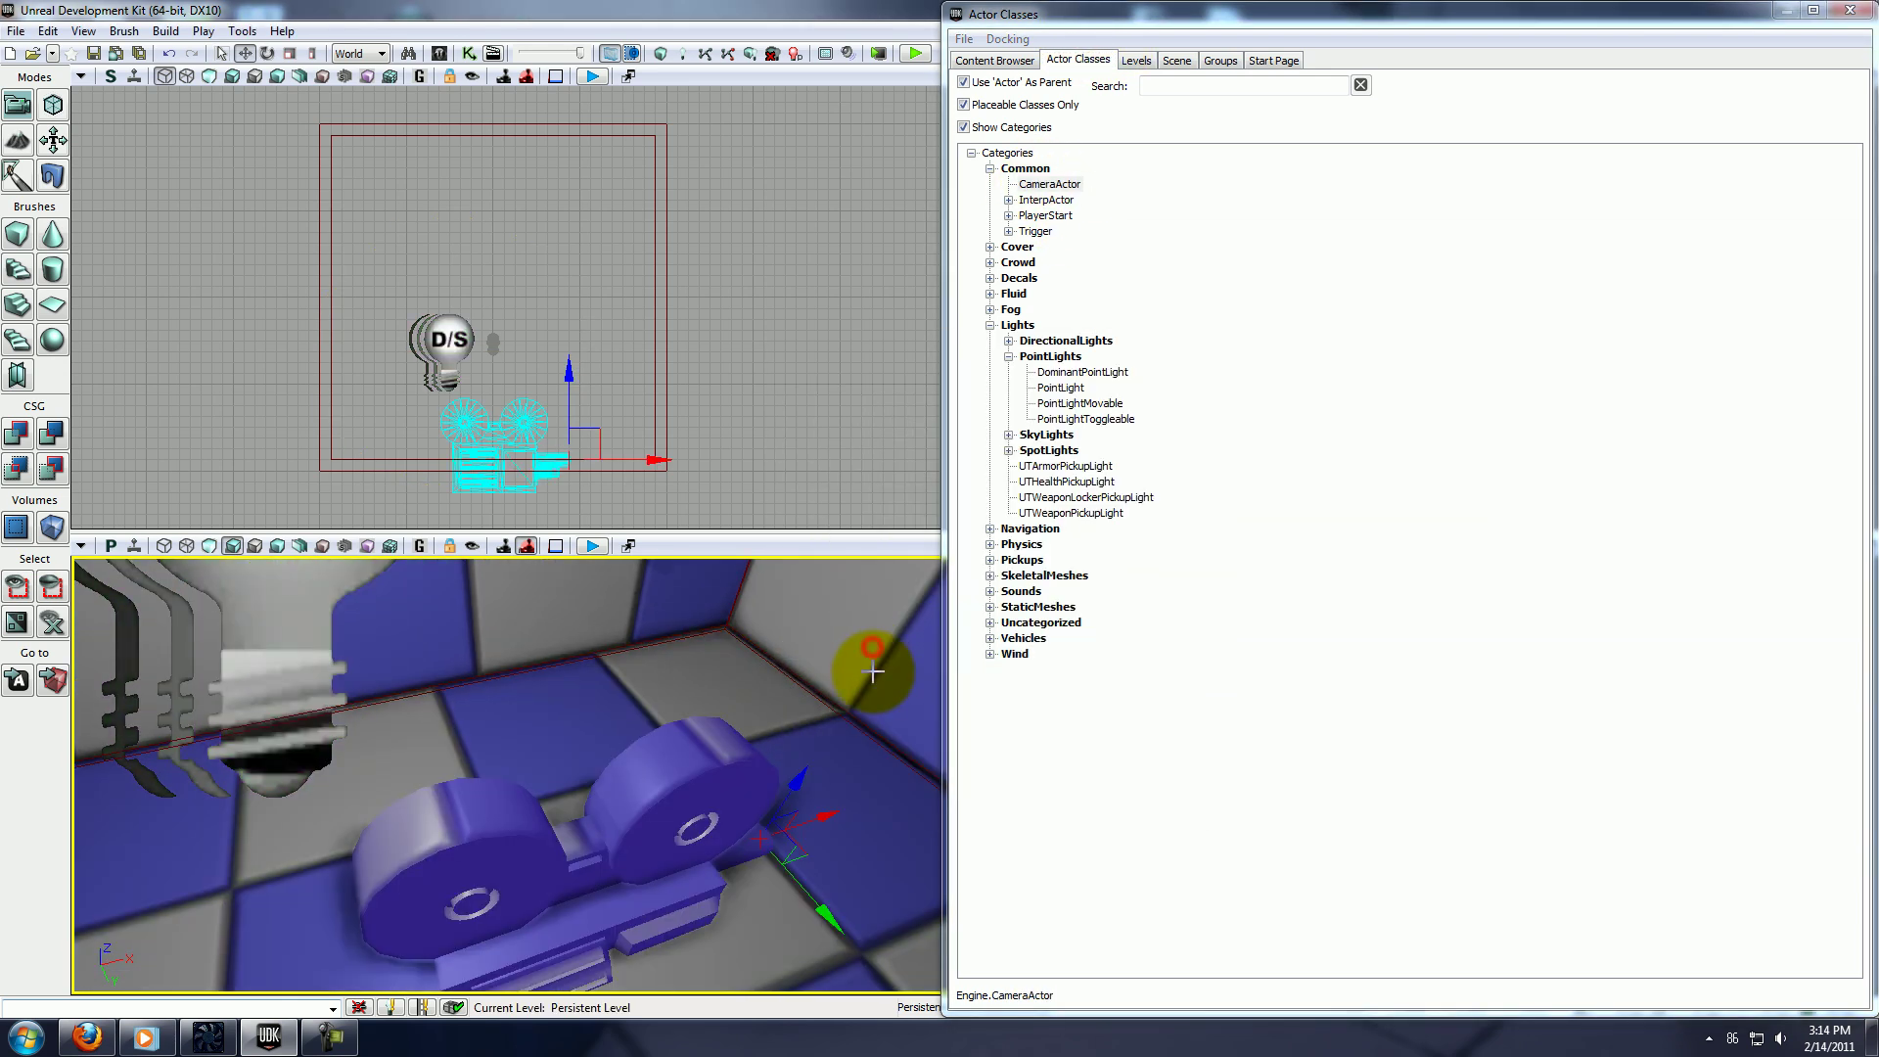
Lock the view to the camera, raise and aim it at the light and head, then unlock.
click(479, 547)
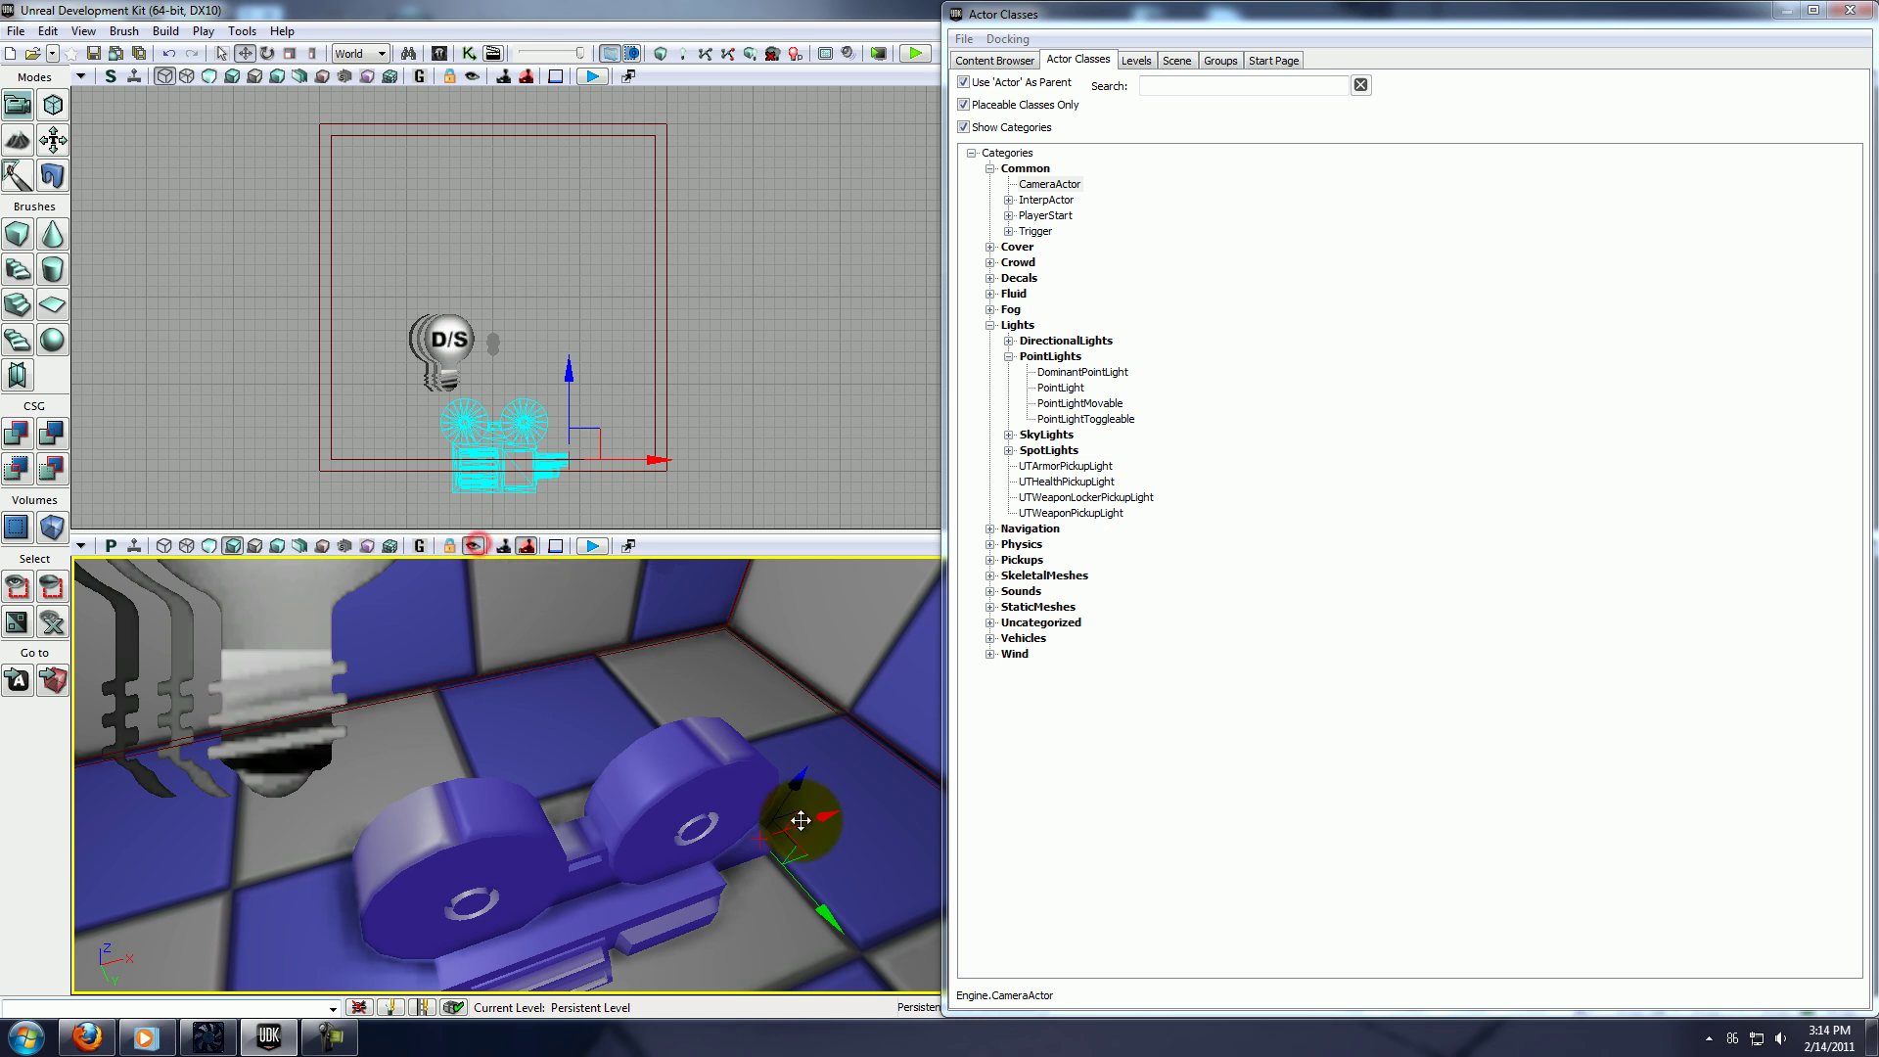
click(719, 791)
right_drag(713, 784, 327, 837)
drag(326, 837, 812, 668)
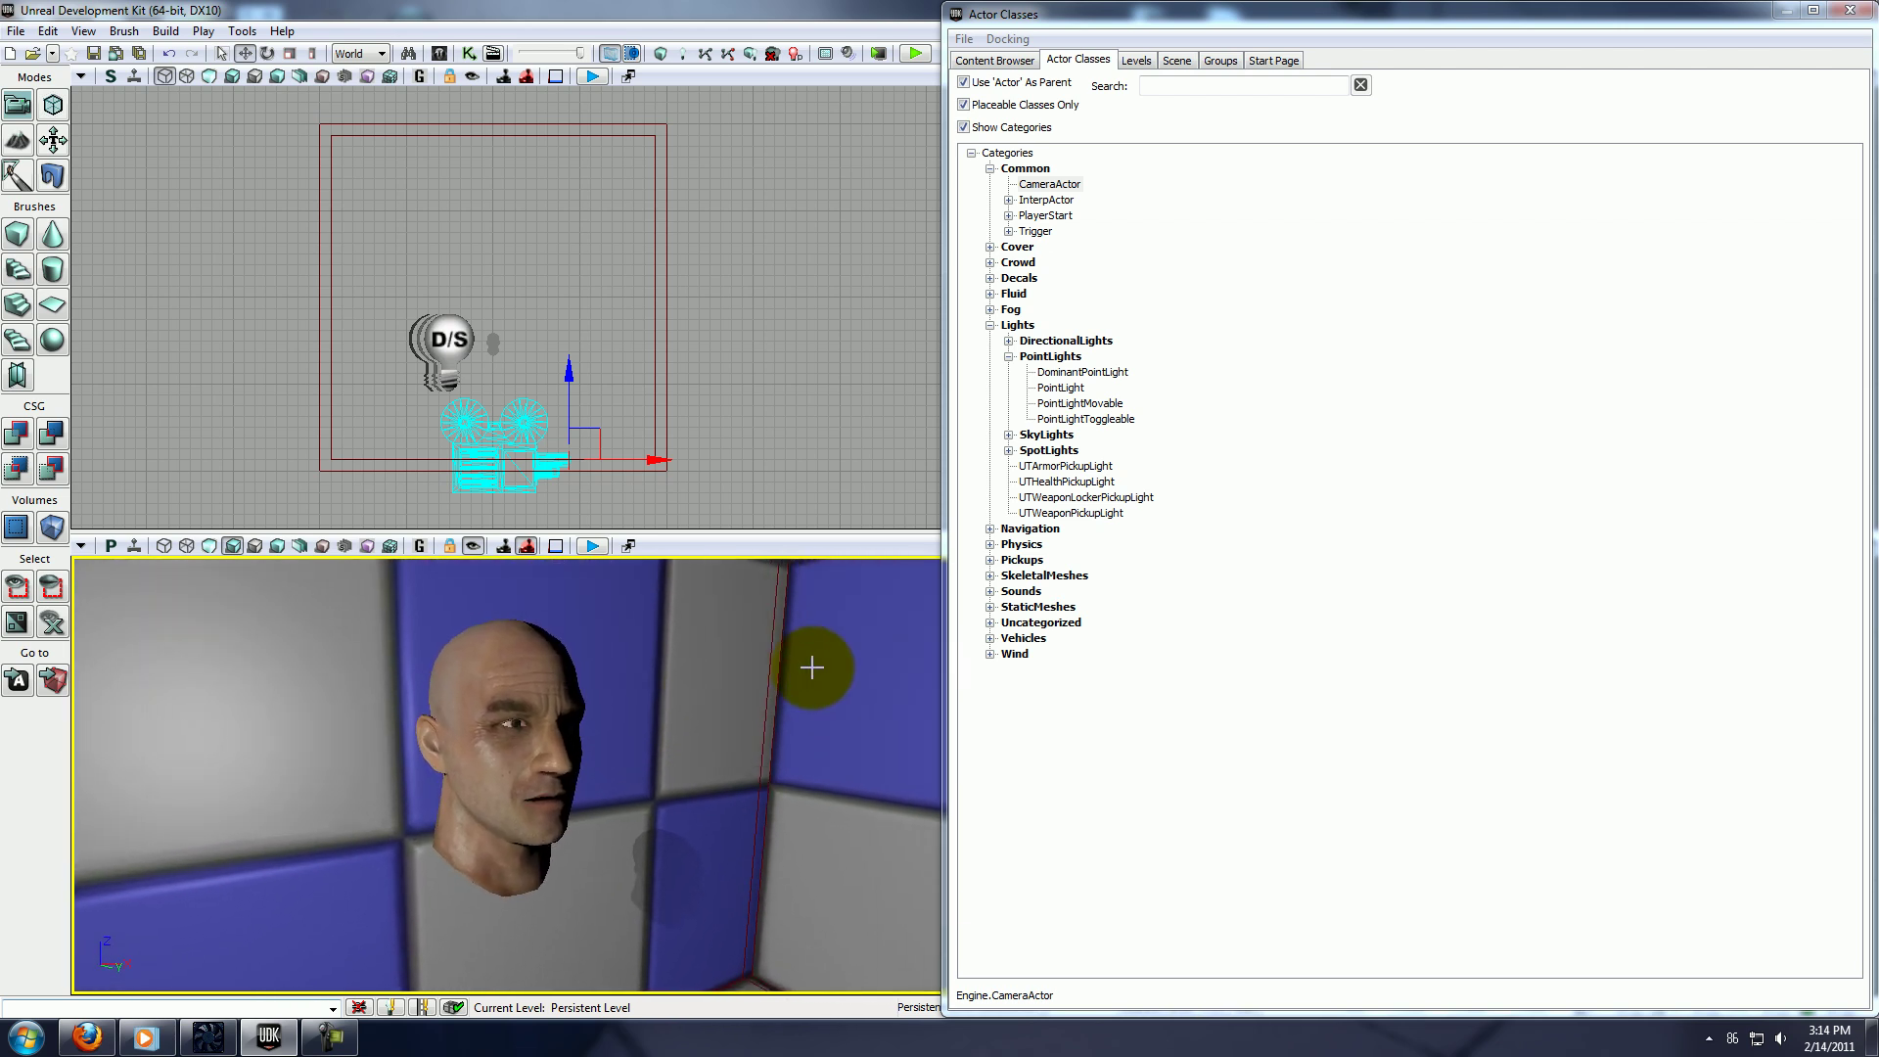
click(475, 548)
drag(583, 730, 735, 768)
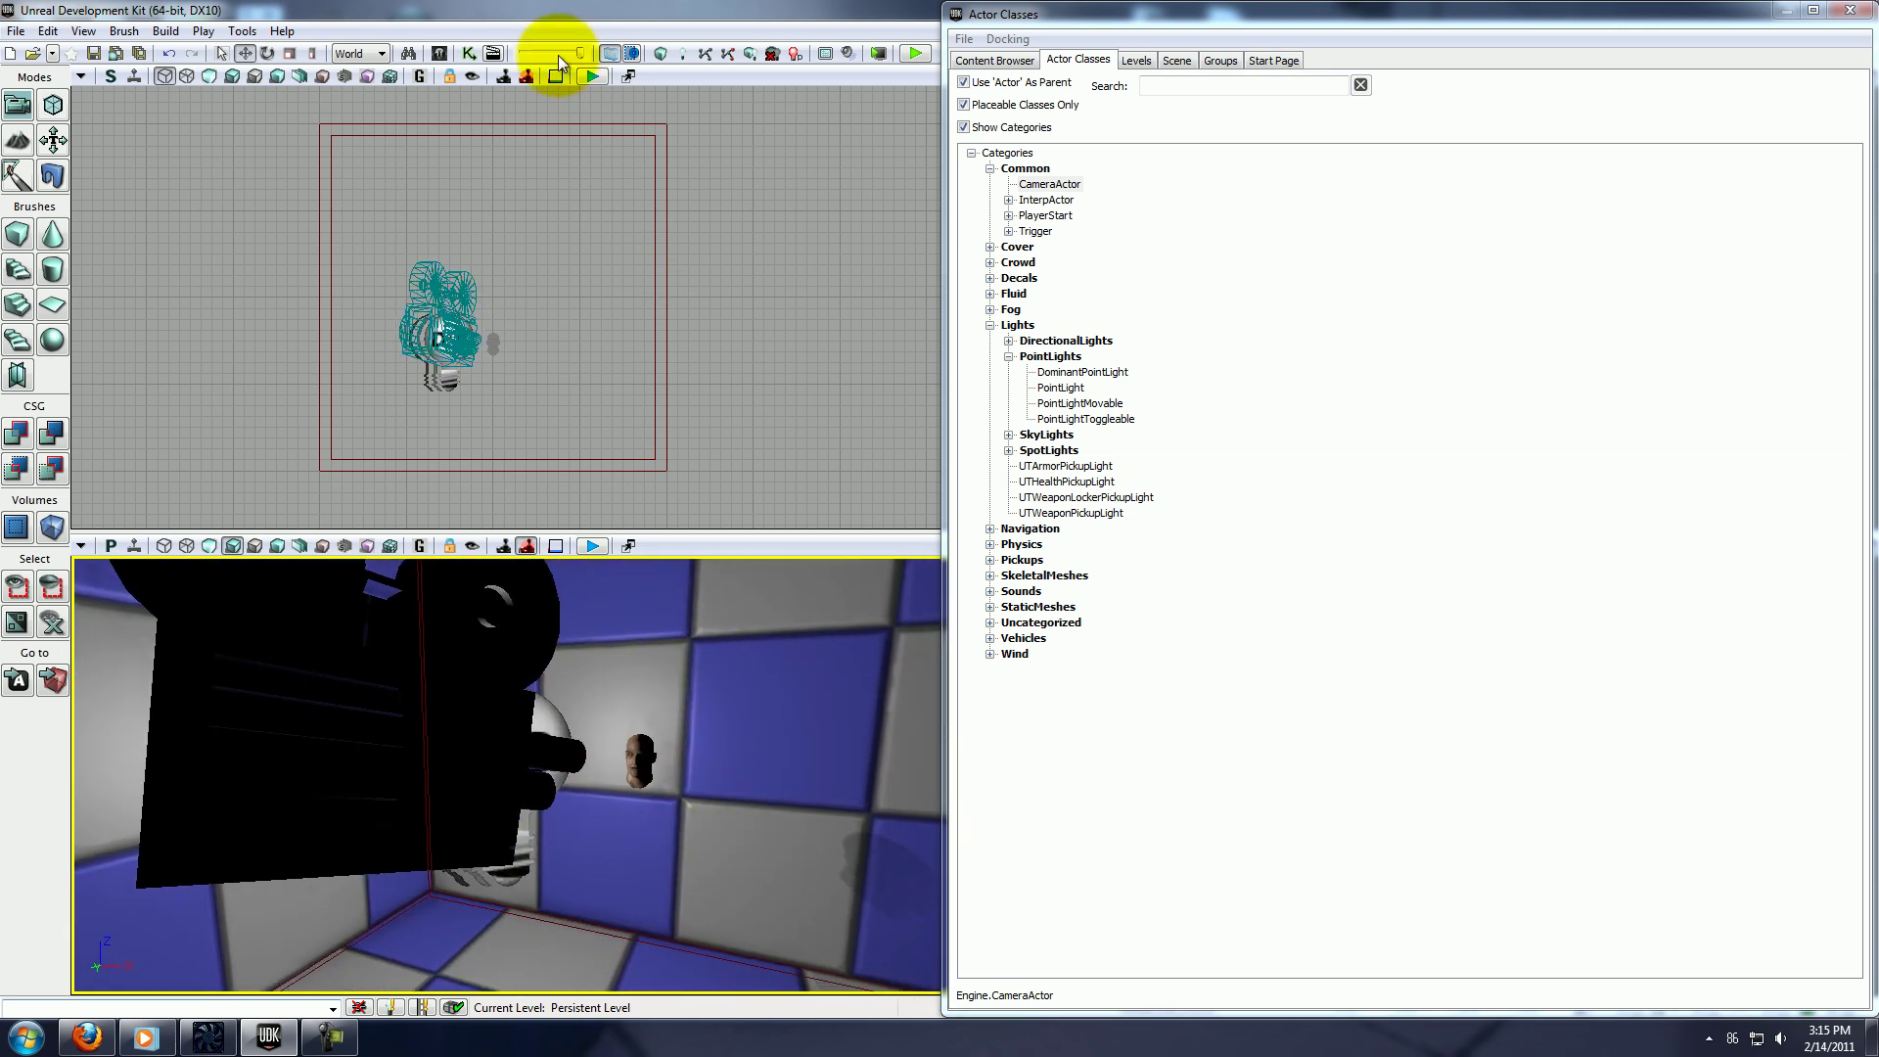
Create a New Matinee node in Kismet, open it, and move UnrealMatinee to the right.
click(470, 54)
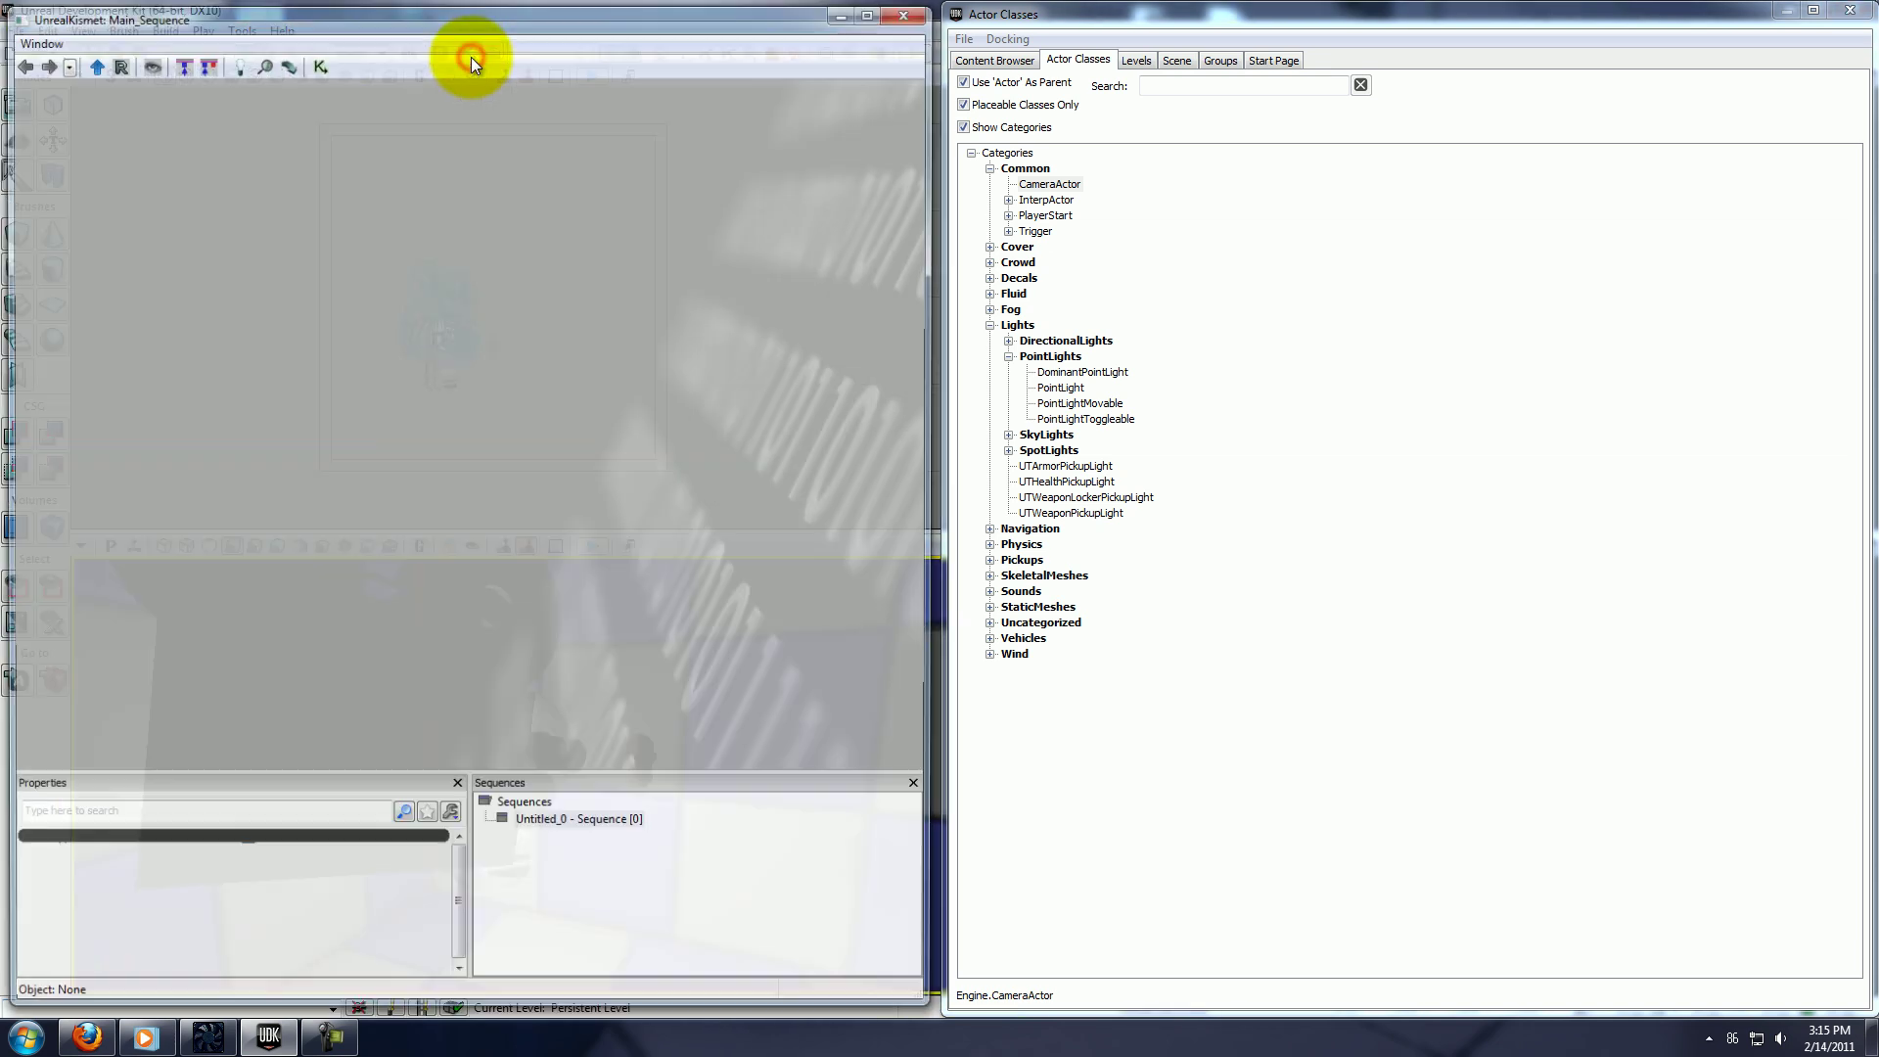
right_click(407, 370)
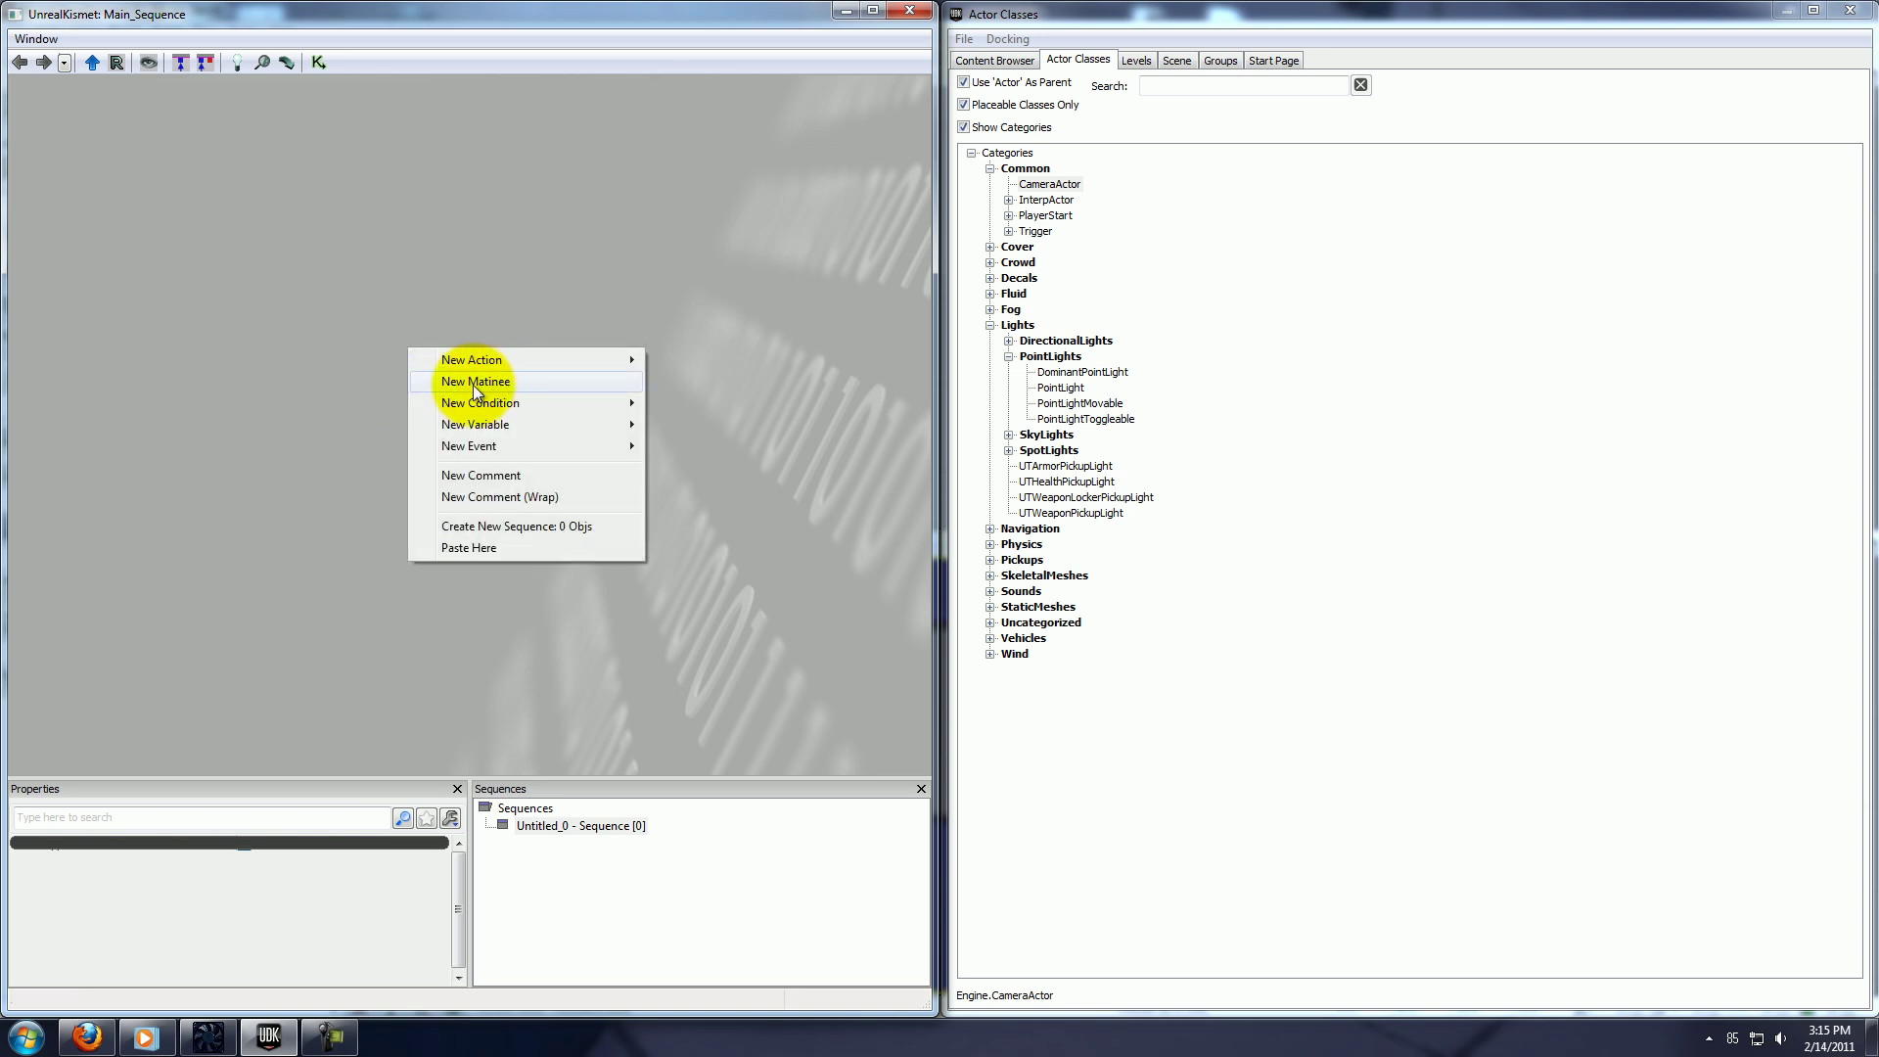
click(531, 384)
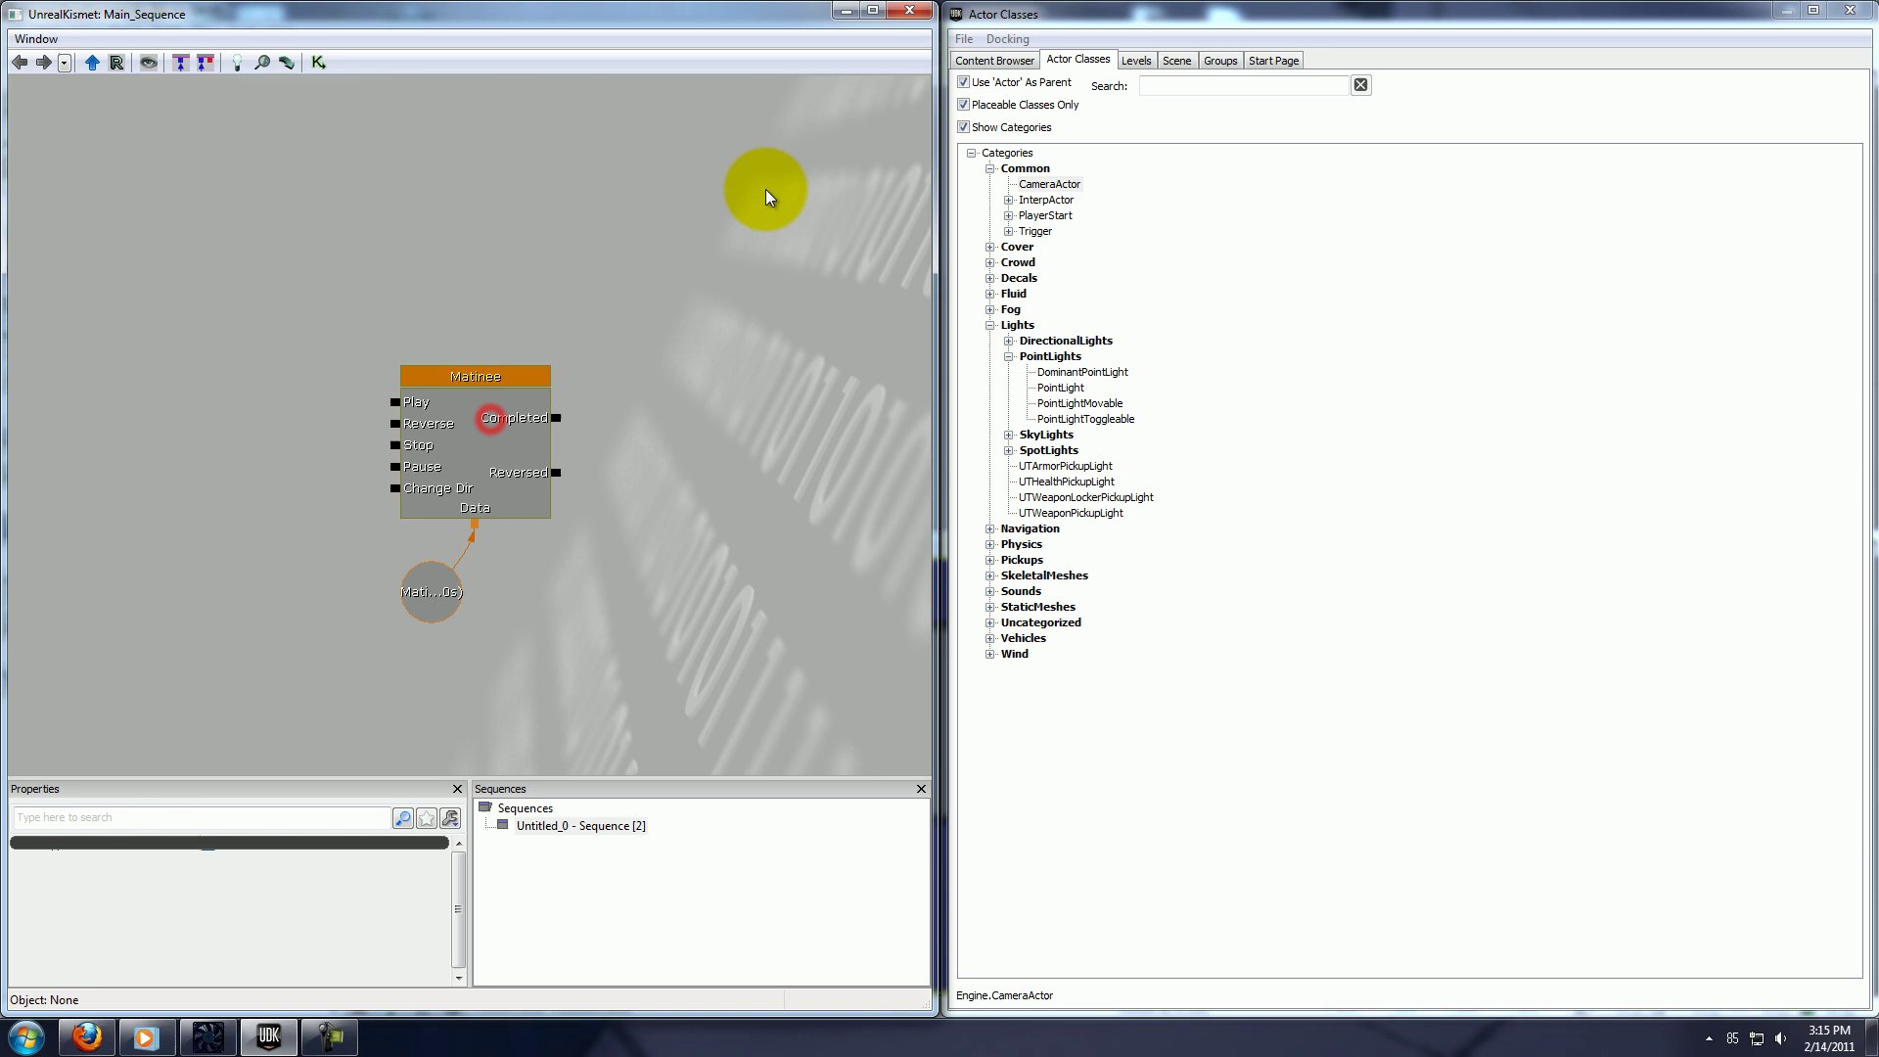
double_click(503, 390)
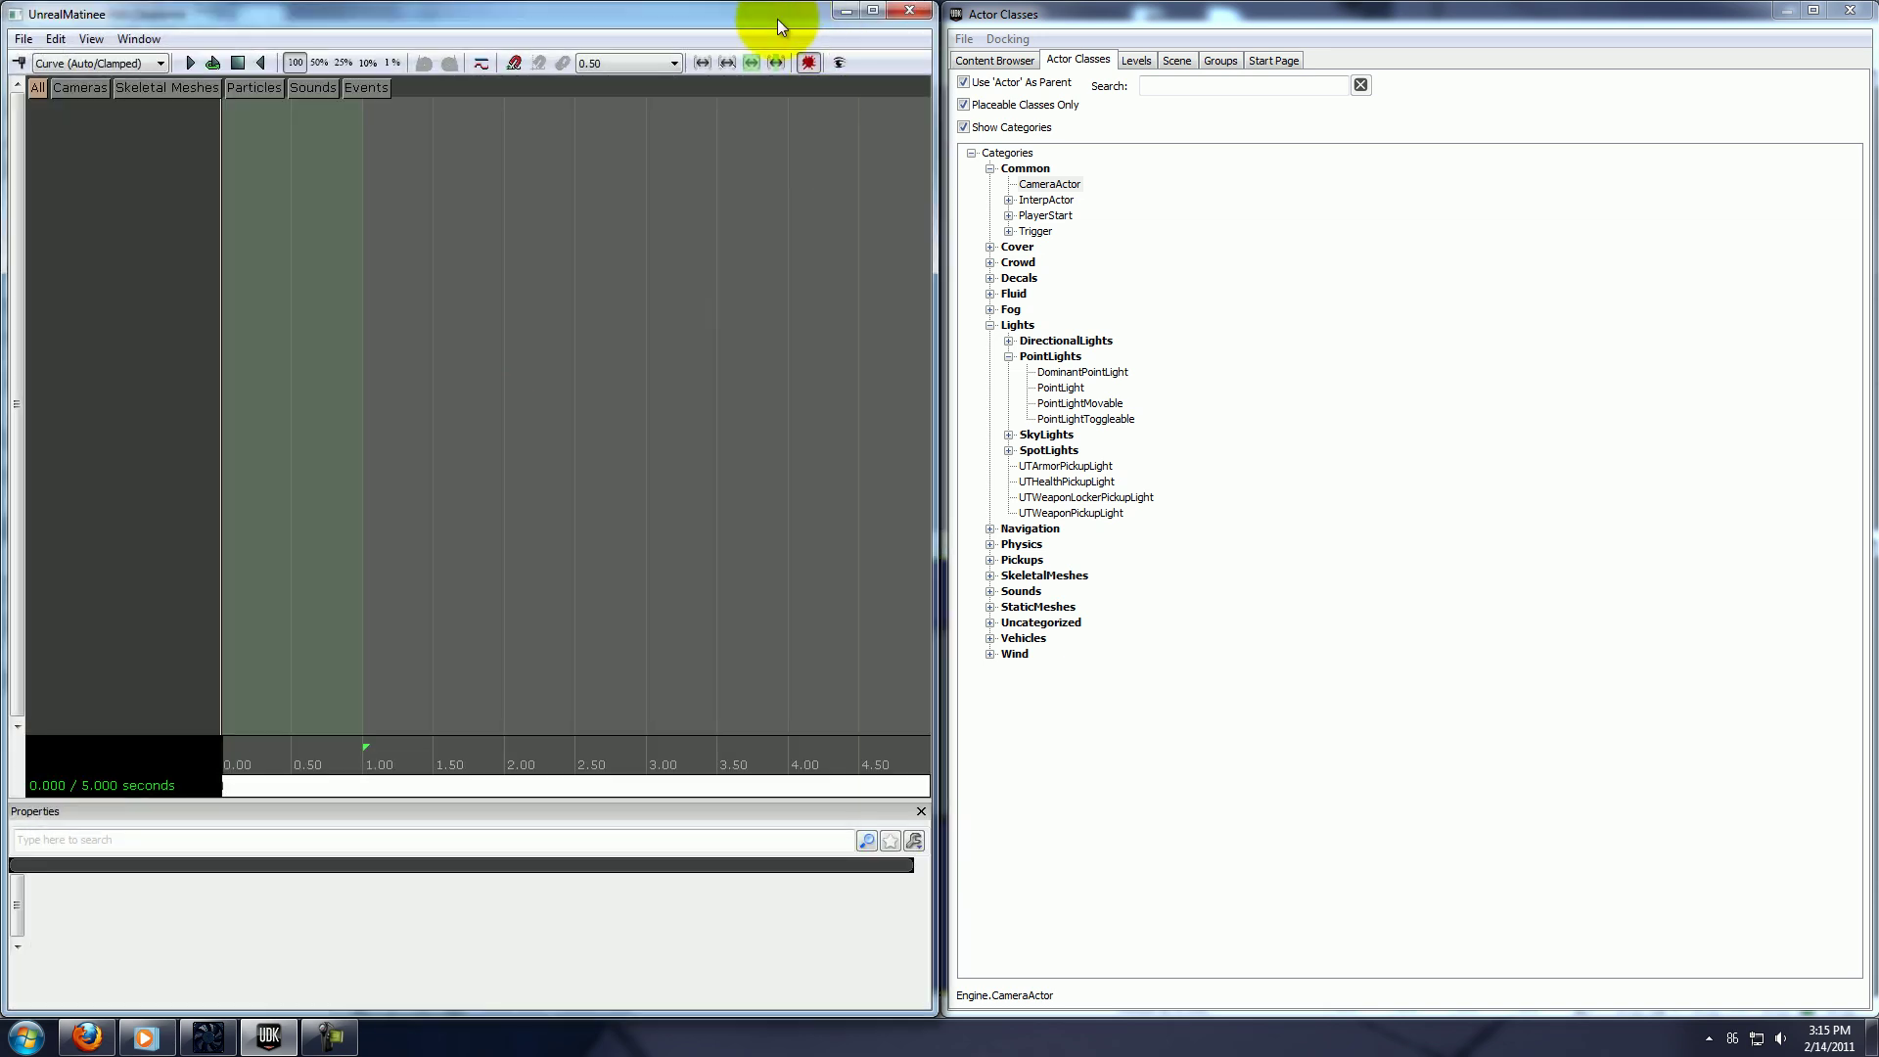
drag(779, 19, 0, 77)
drag(326, 22, 1058, 19)
drag(1446, 21, 1653, 29)
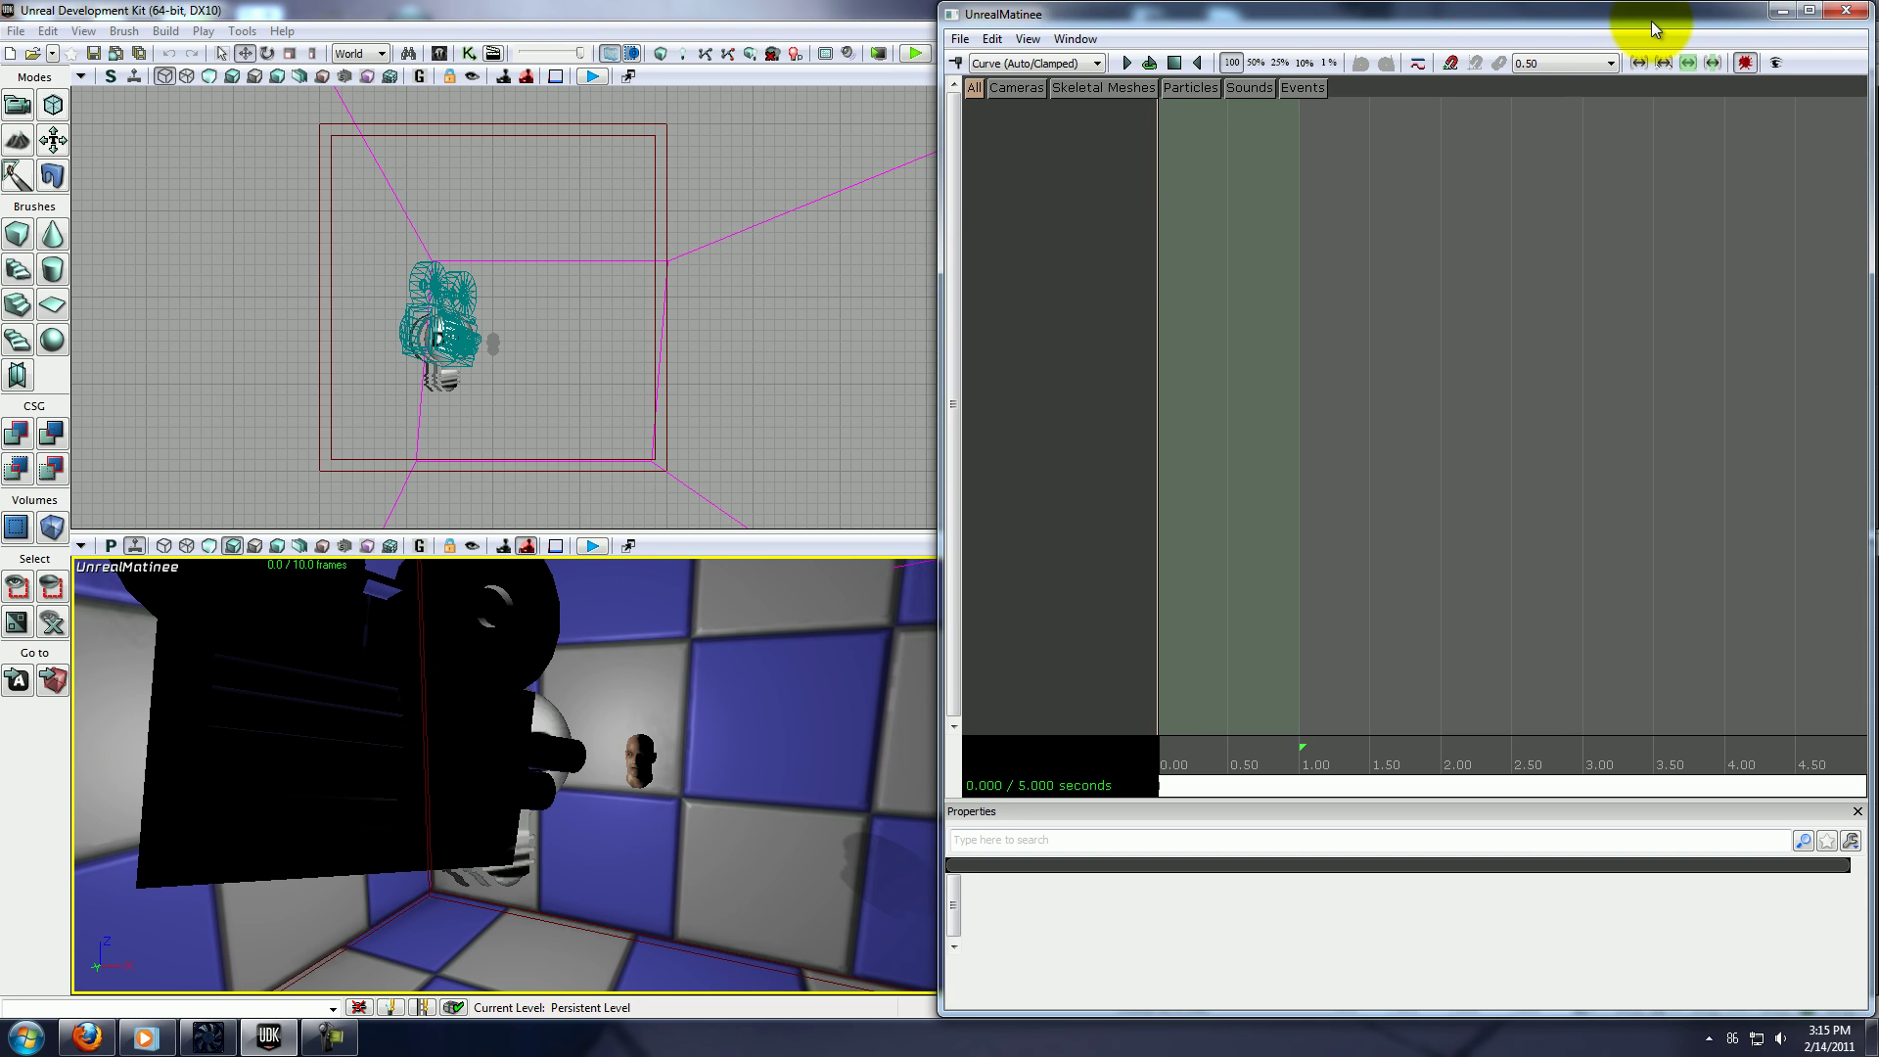
Add a camera group named Cam1 for the selected camera actor.
click(324, 764)
drag(684, 872, 734, 886)
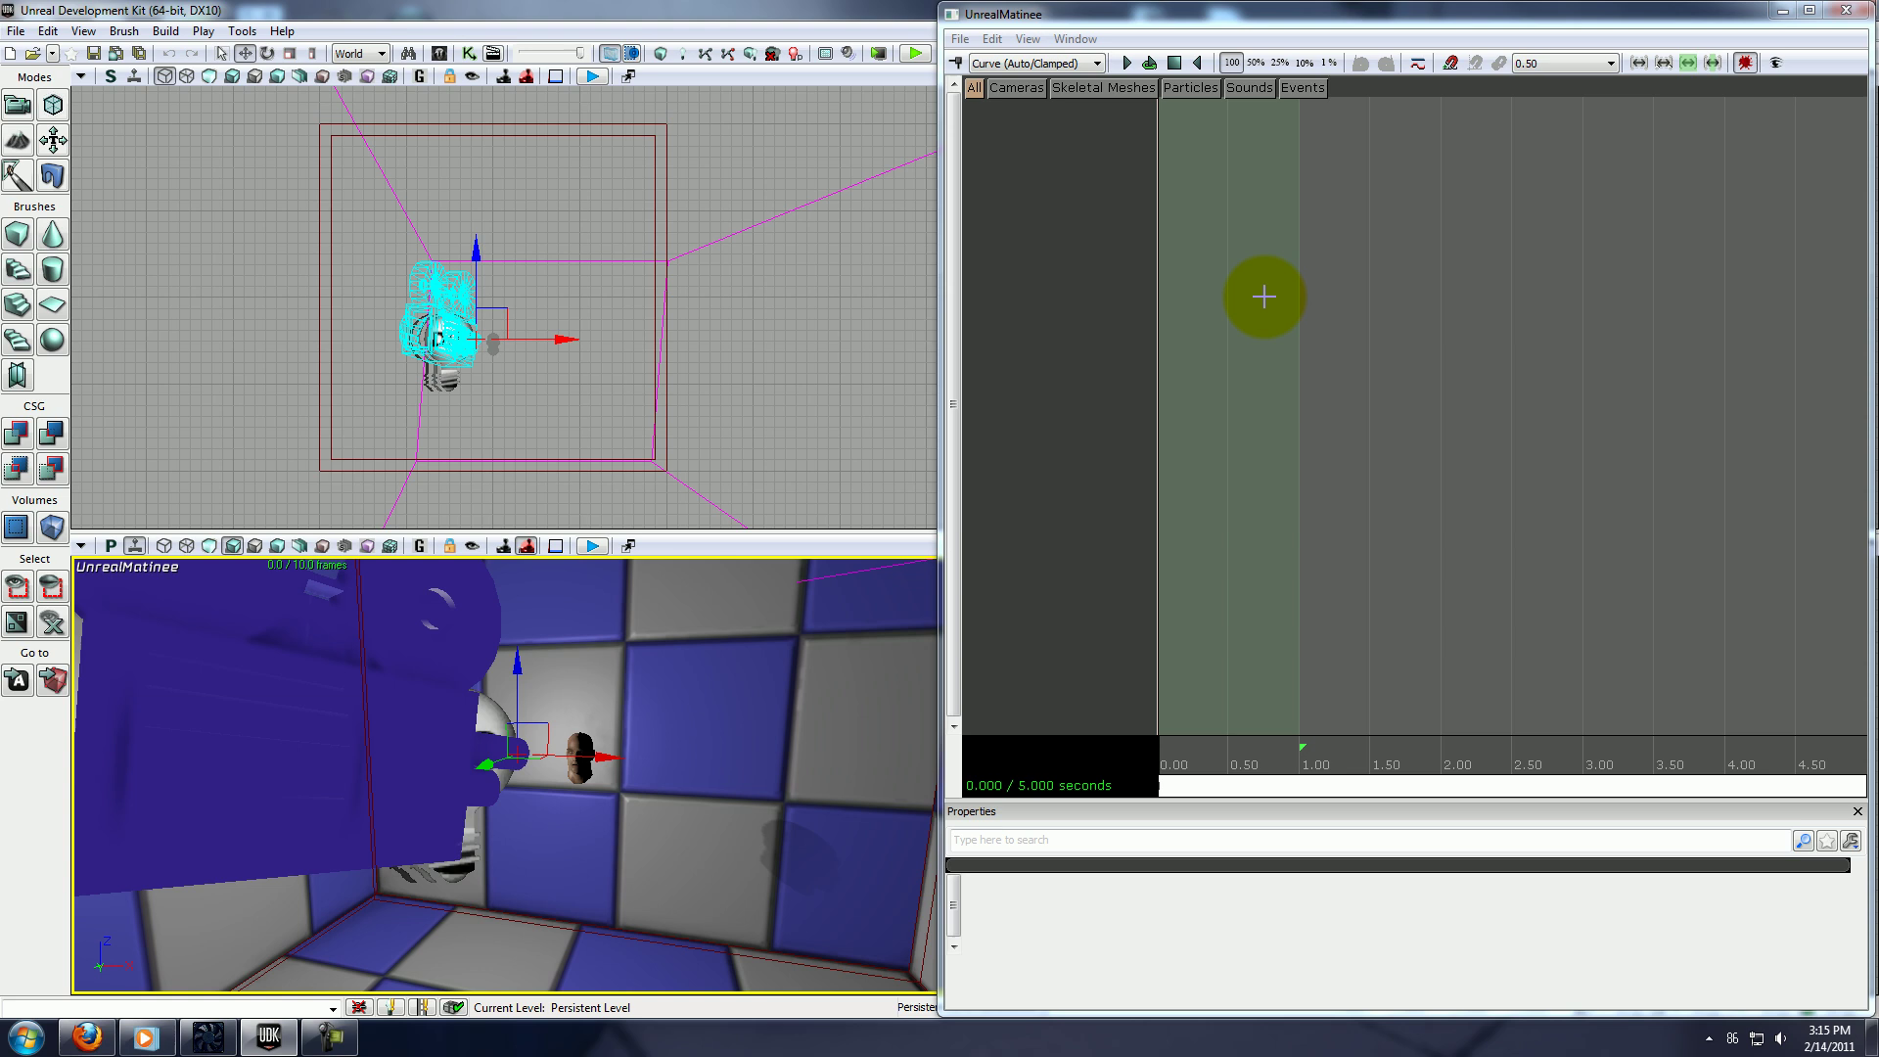
right_click(983, 245)
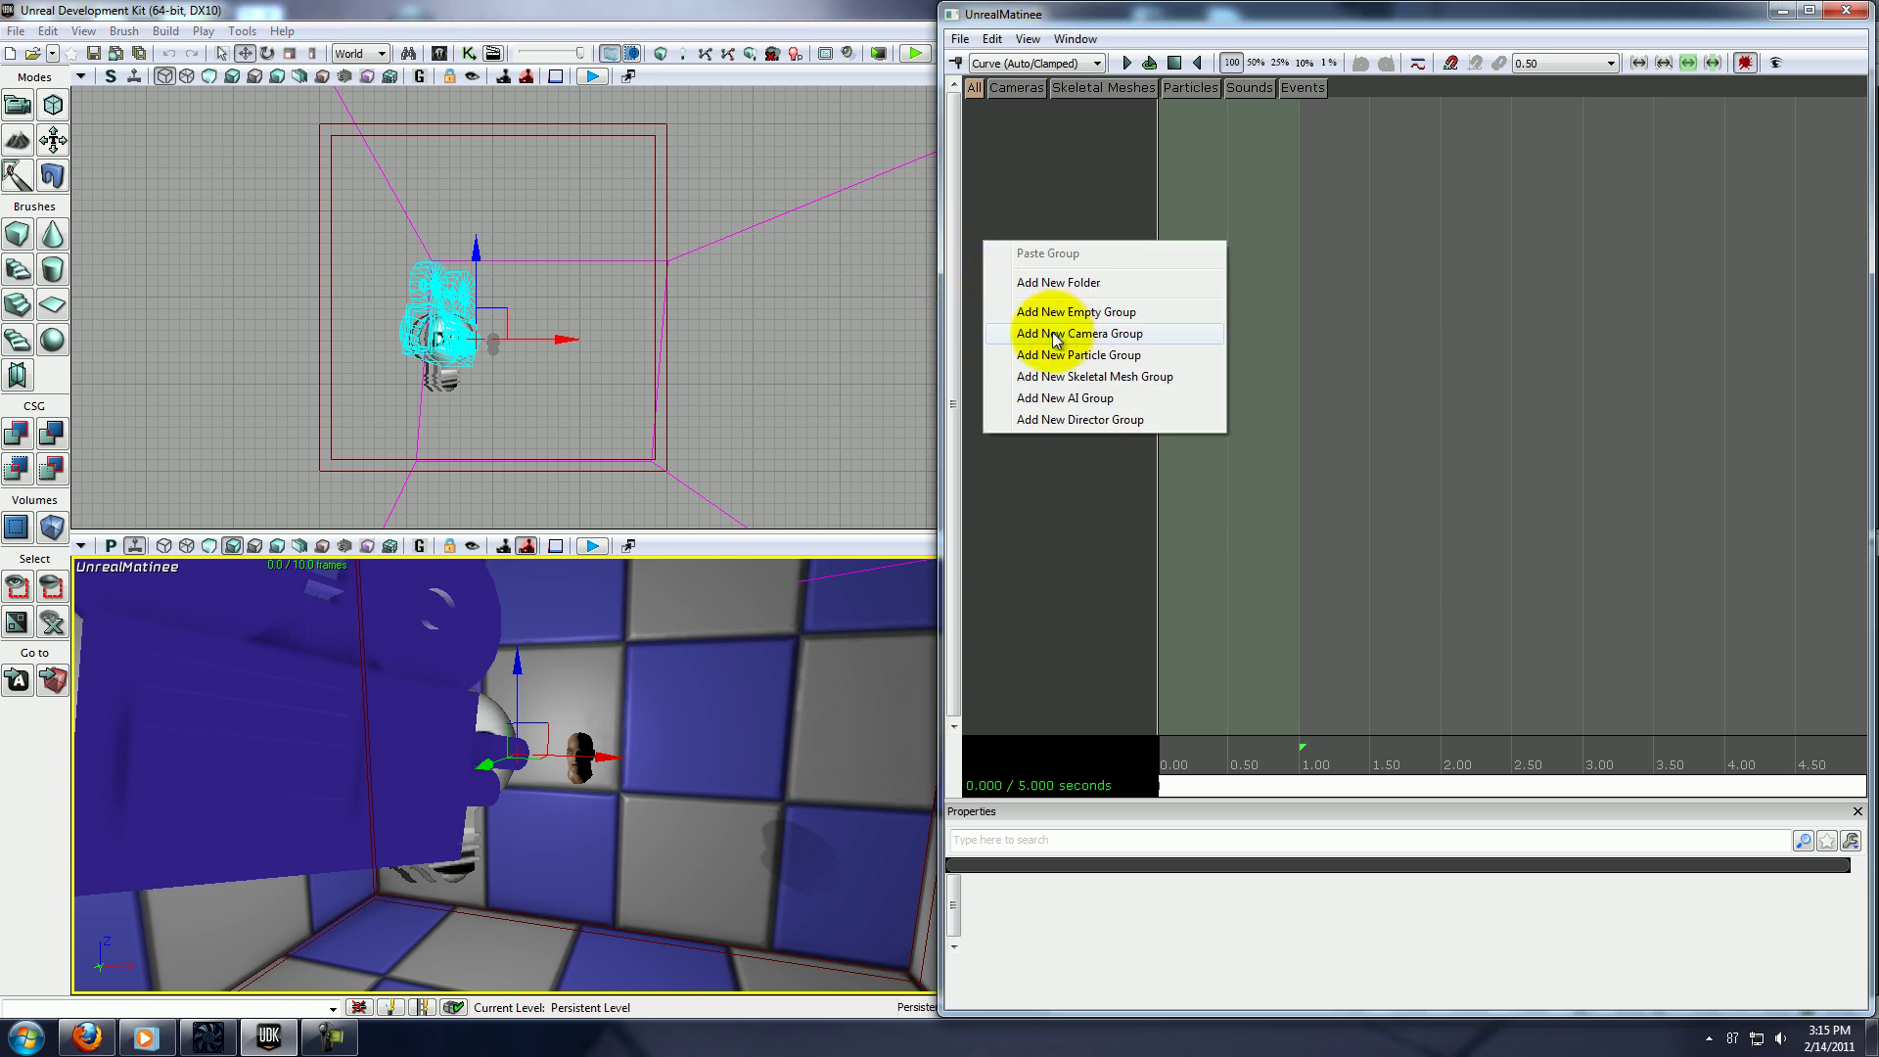
click(1088, 332)
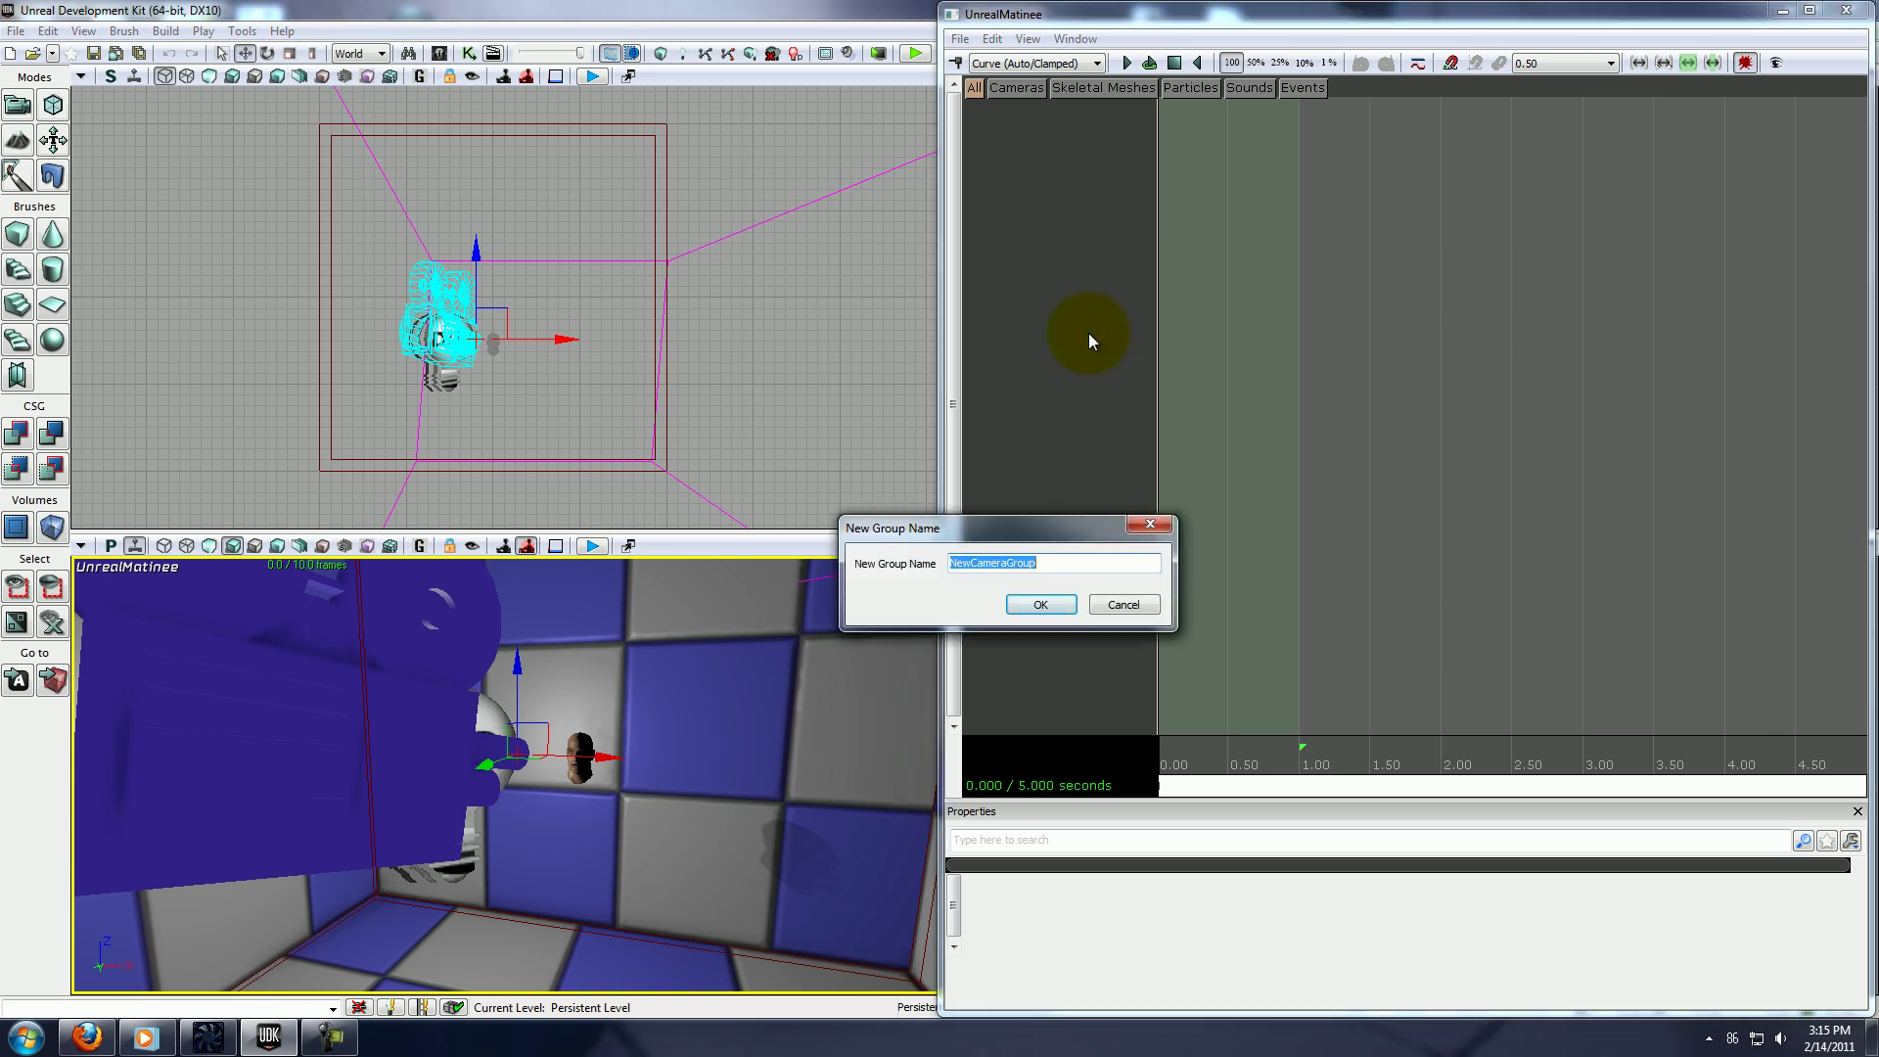
text(Cam1)
key(Return)
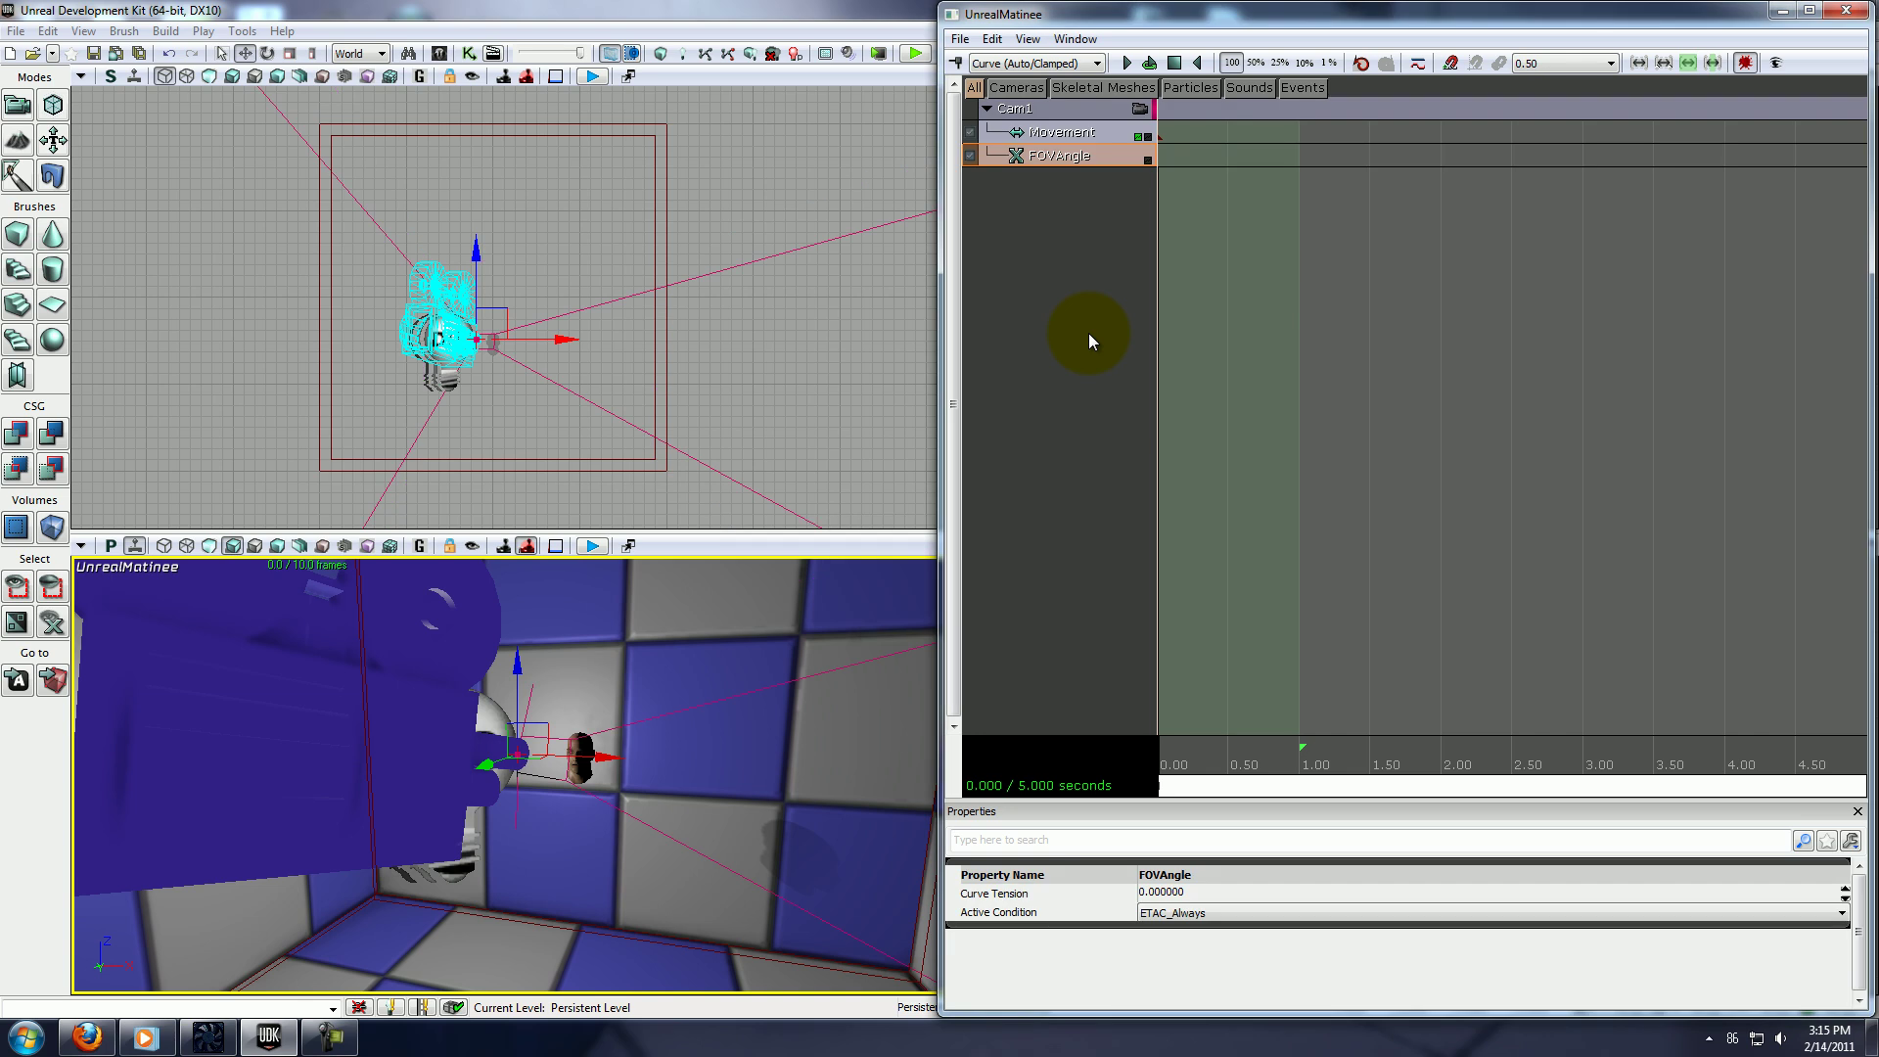
click(1088, 332)
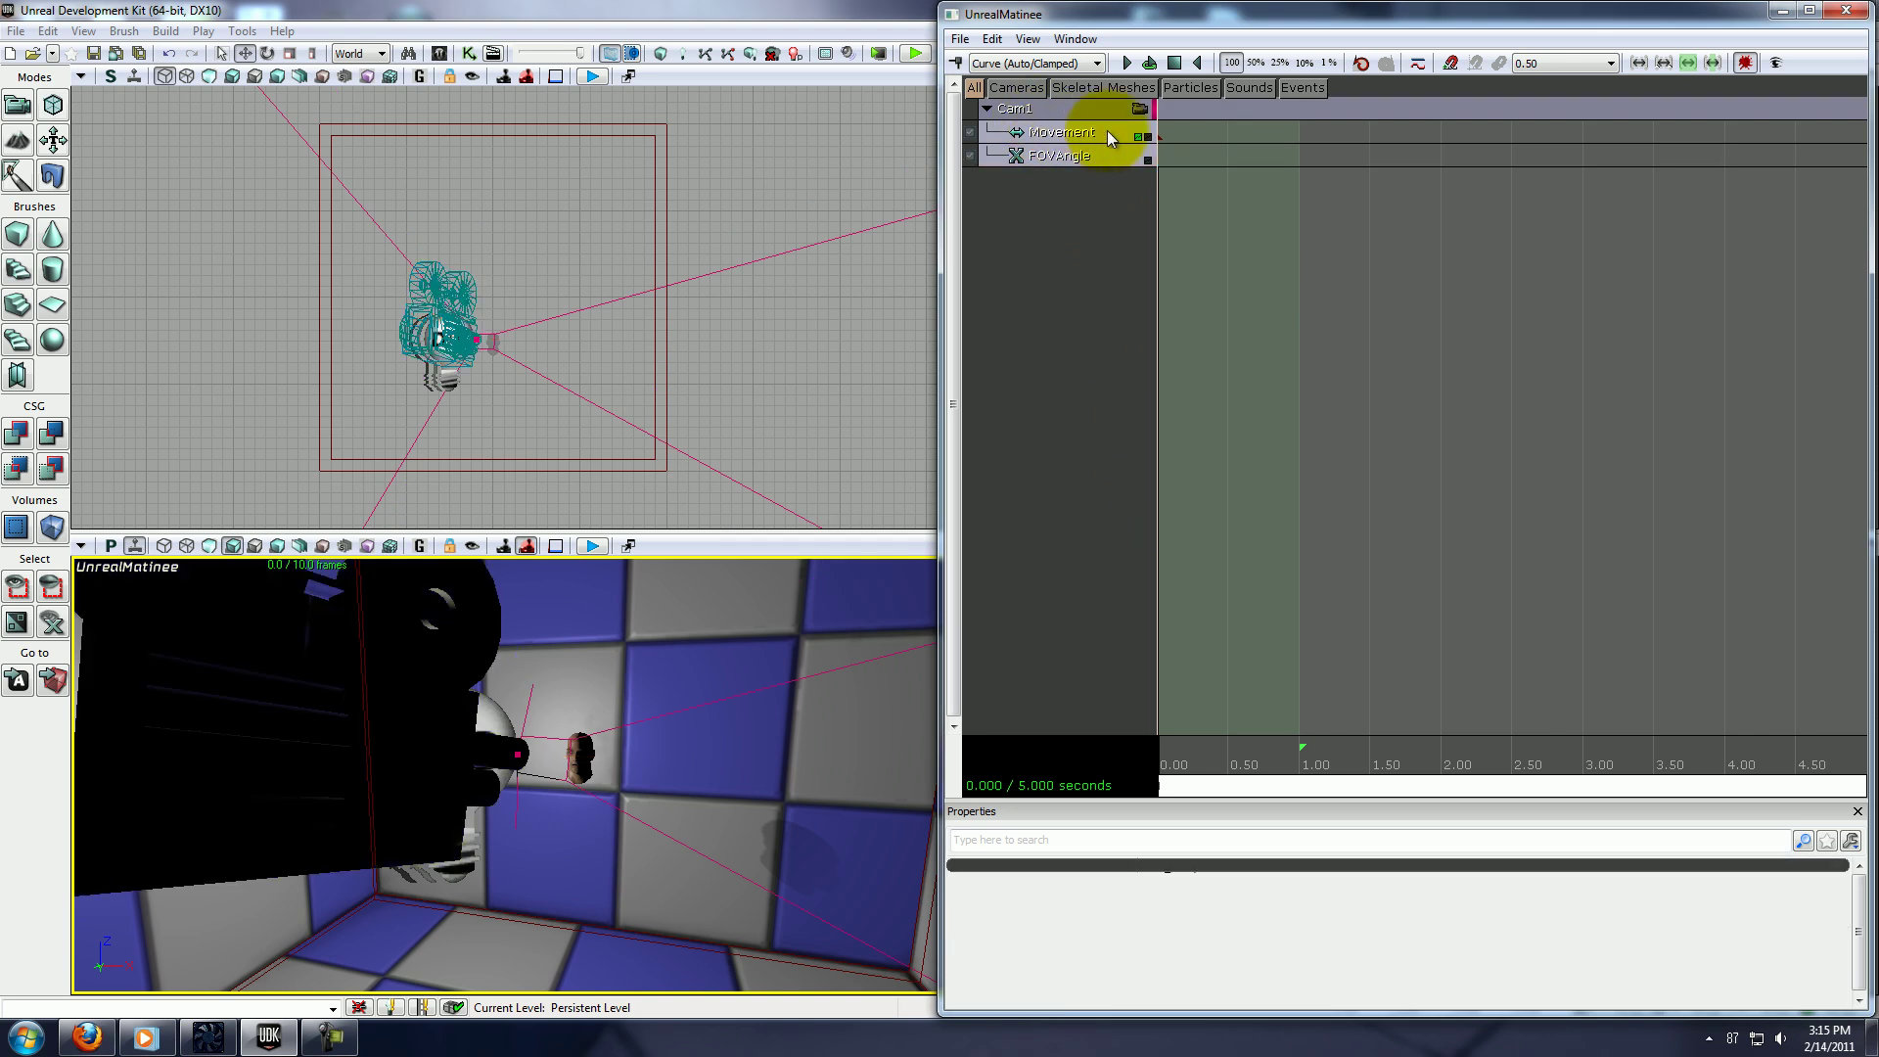
Add a Director group with a cut to Cam1 at the start, and preview it.
right_click(1043, 401)
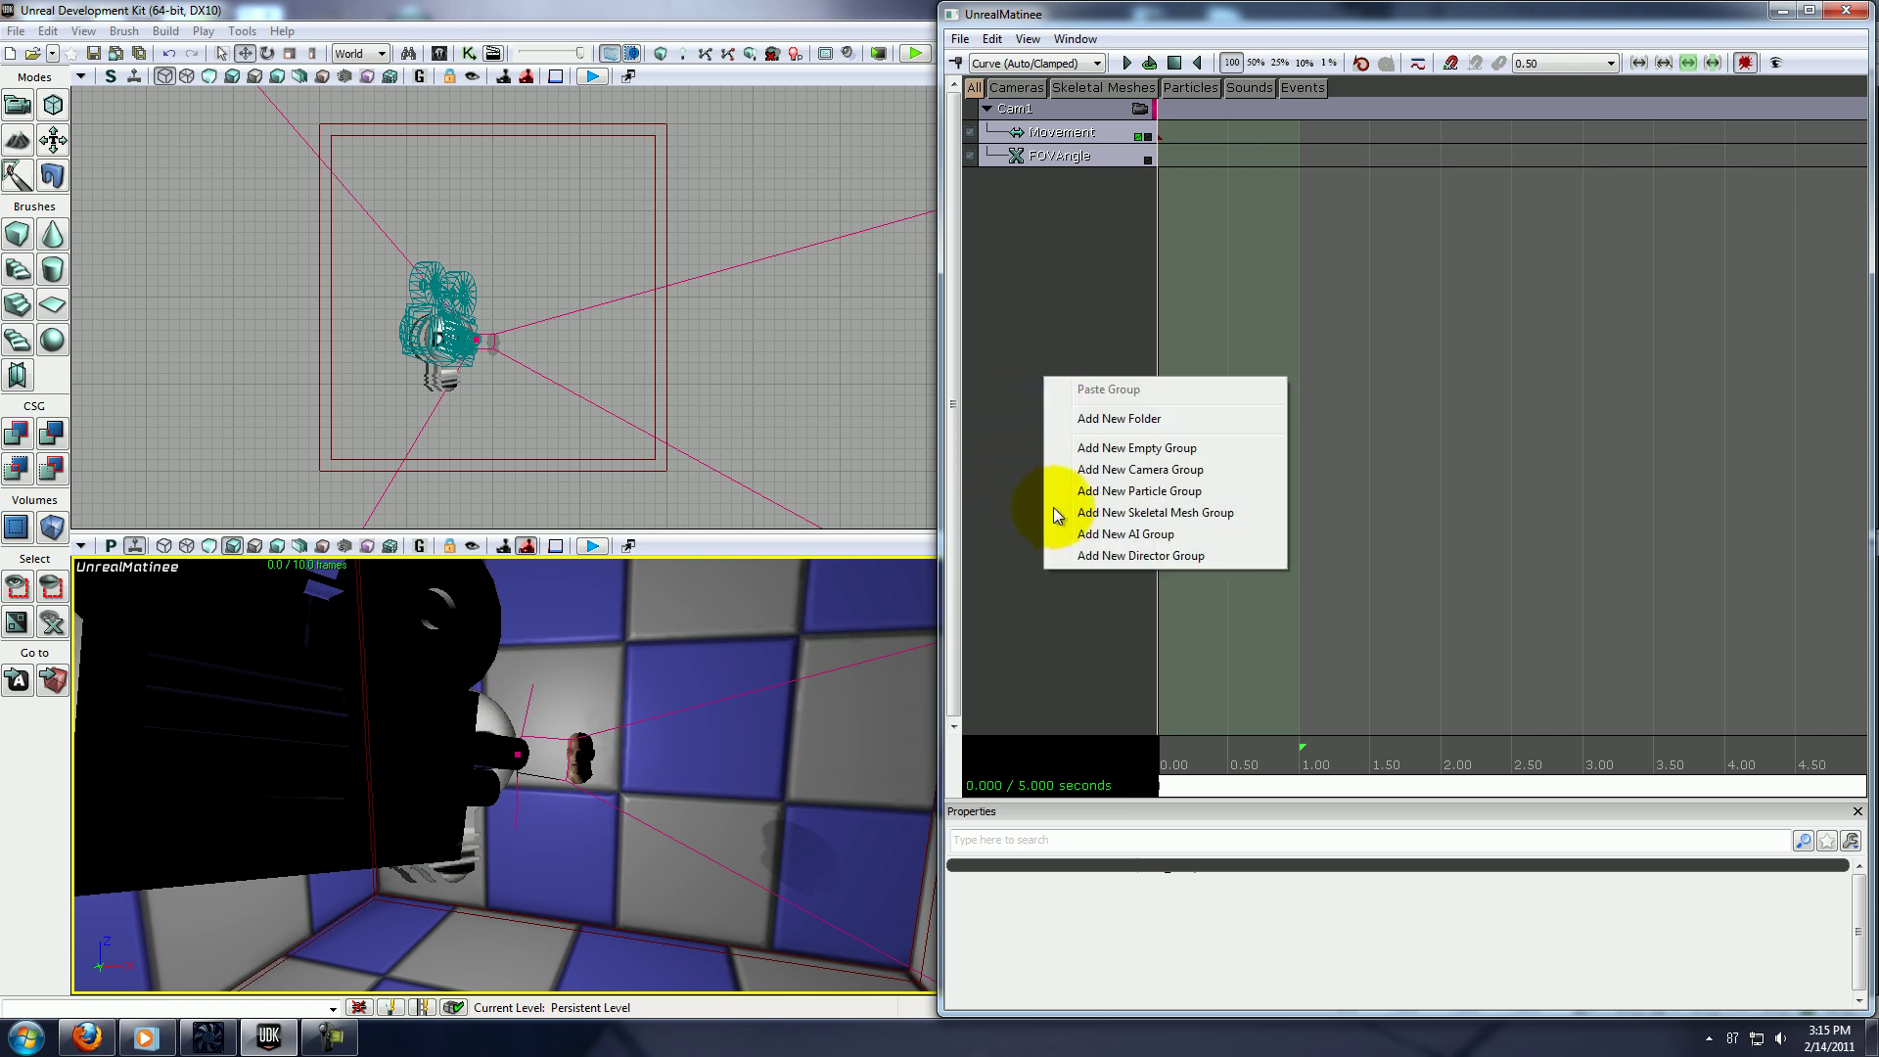
click(1179, 553)
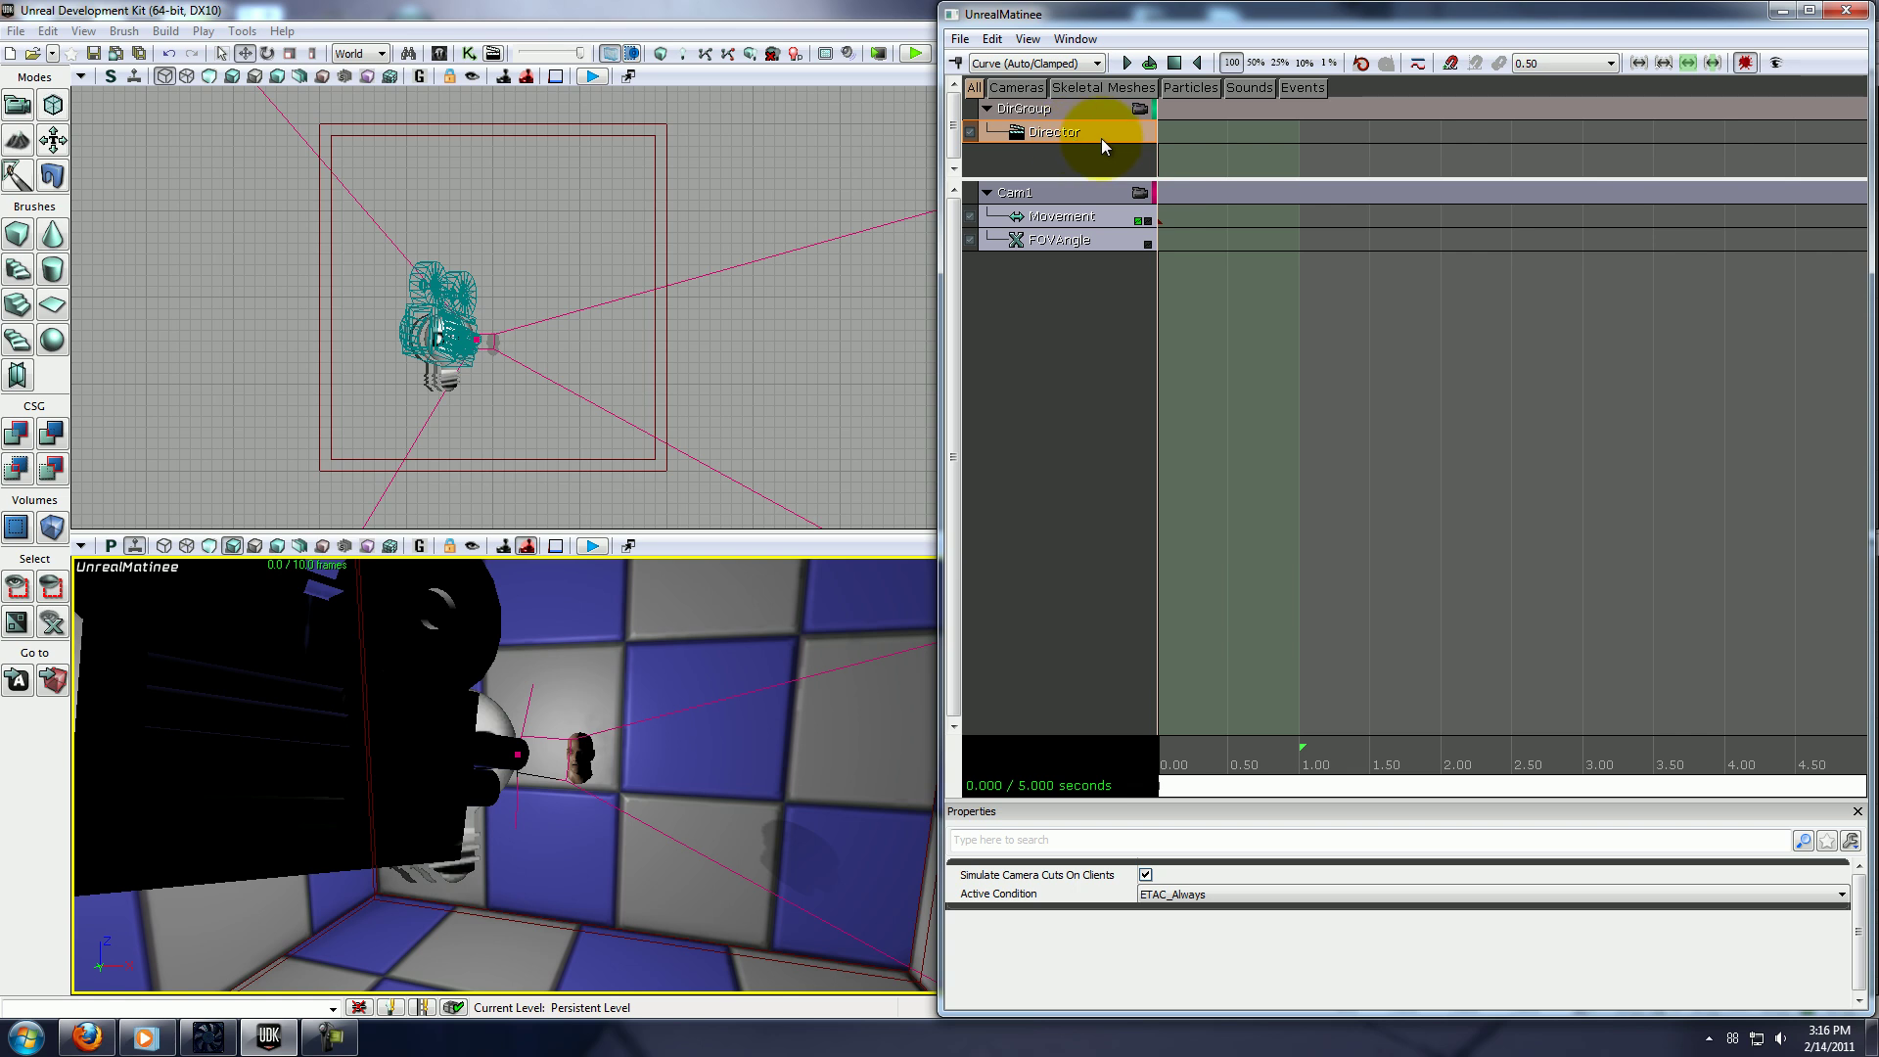
key(Return)
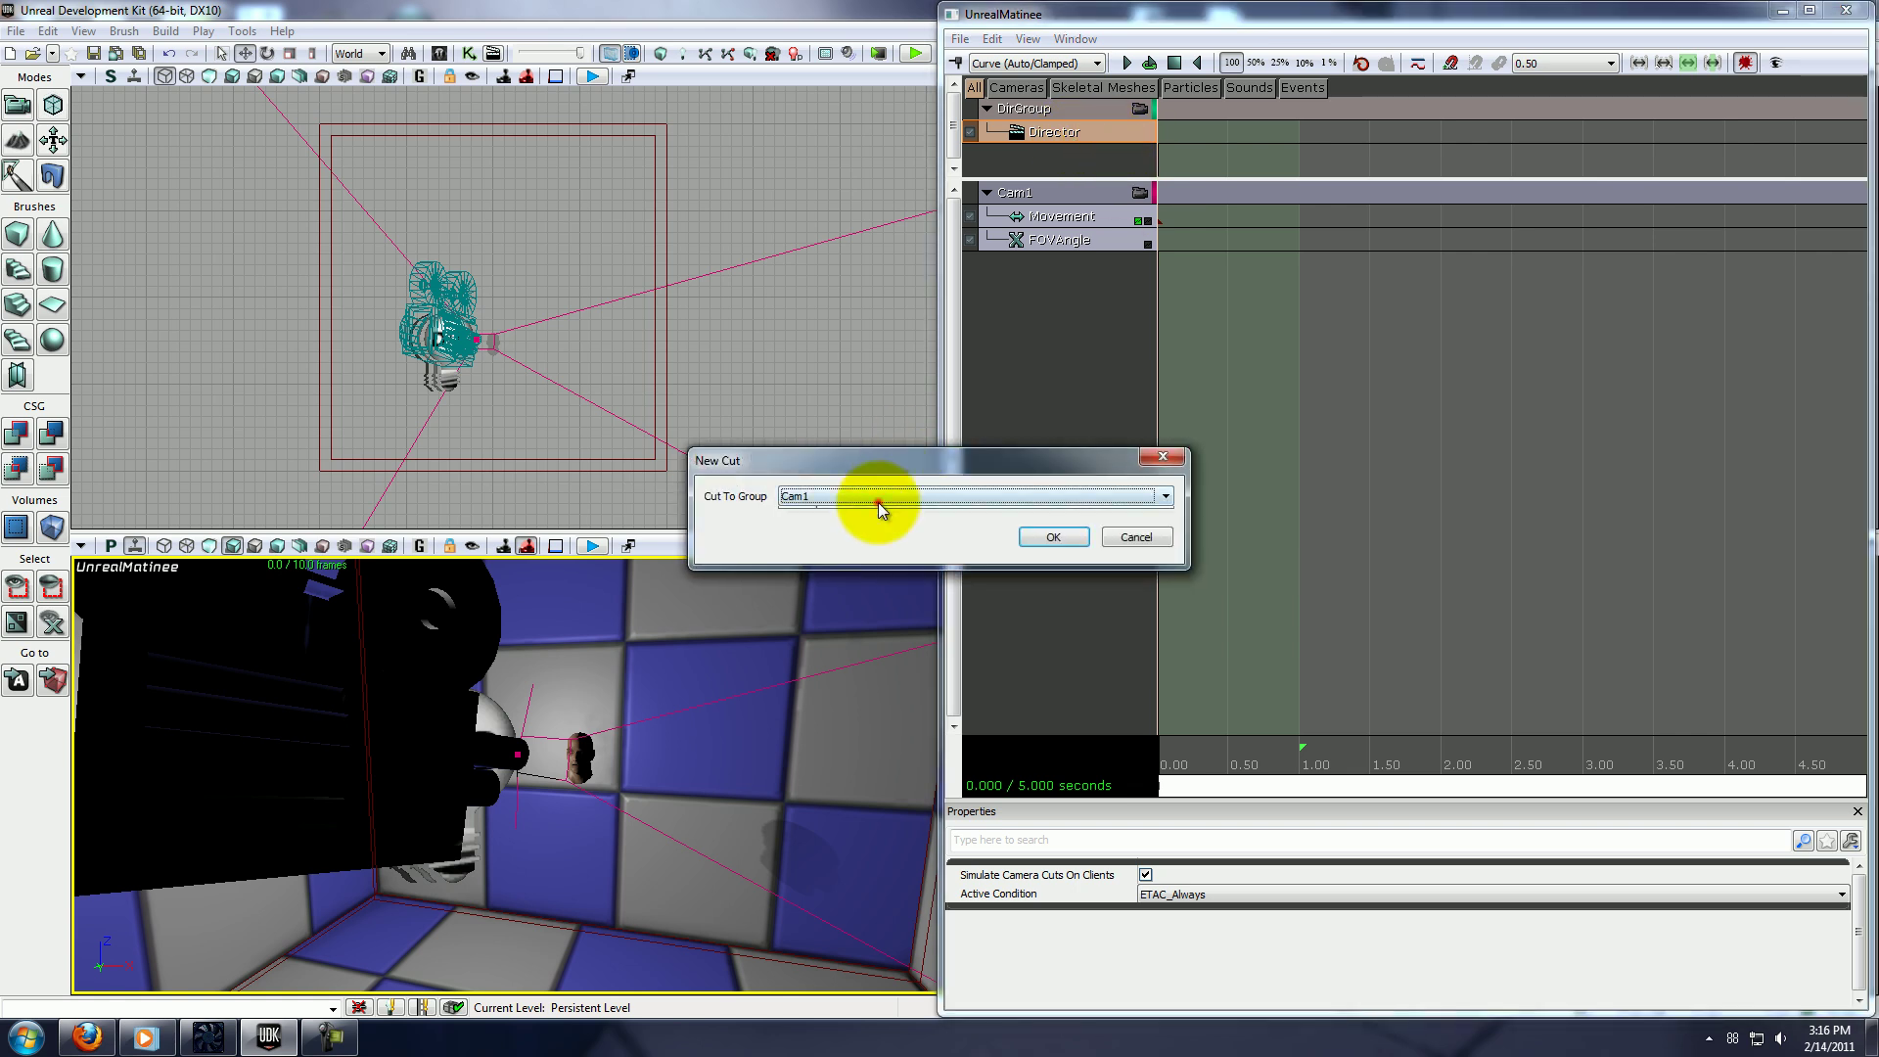
click(878, 502)
click(850, 512)
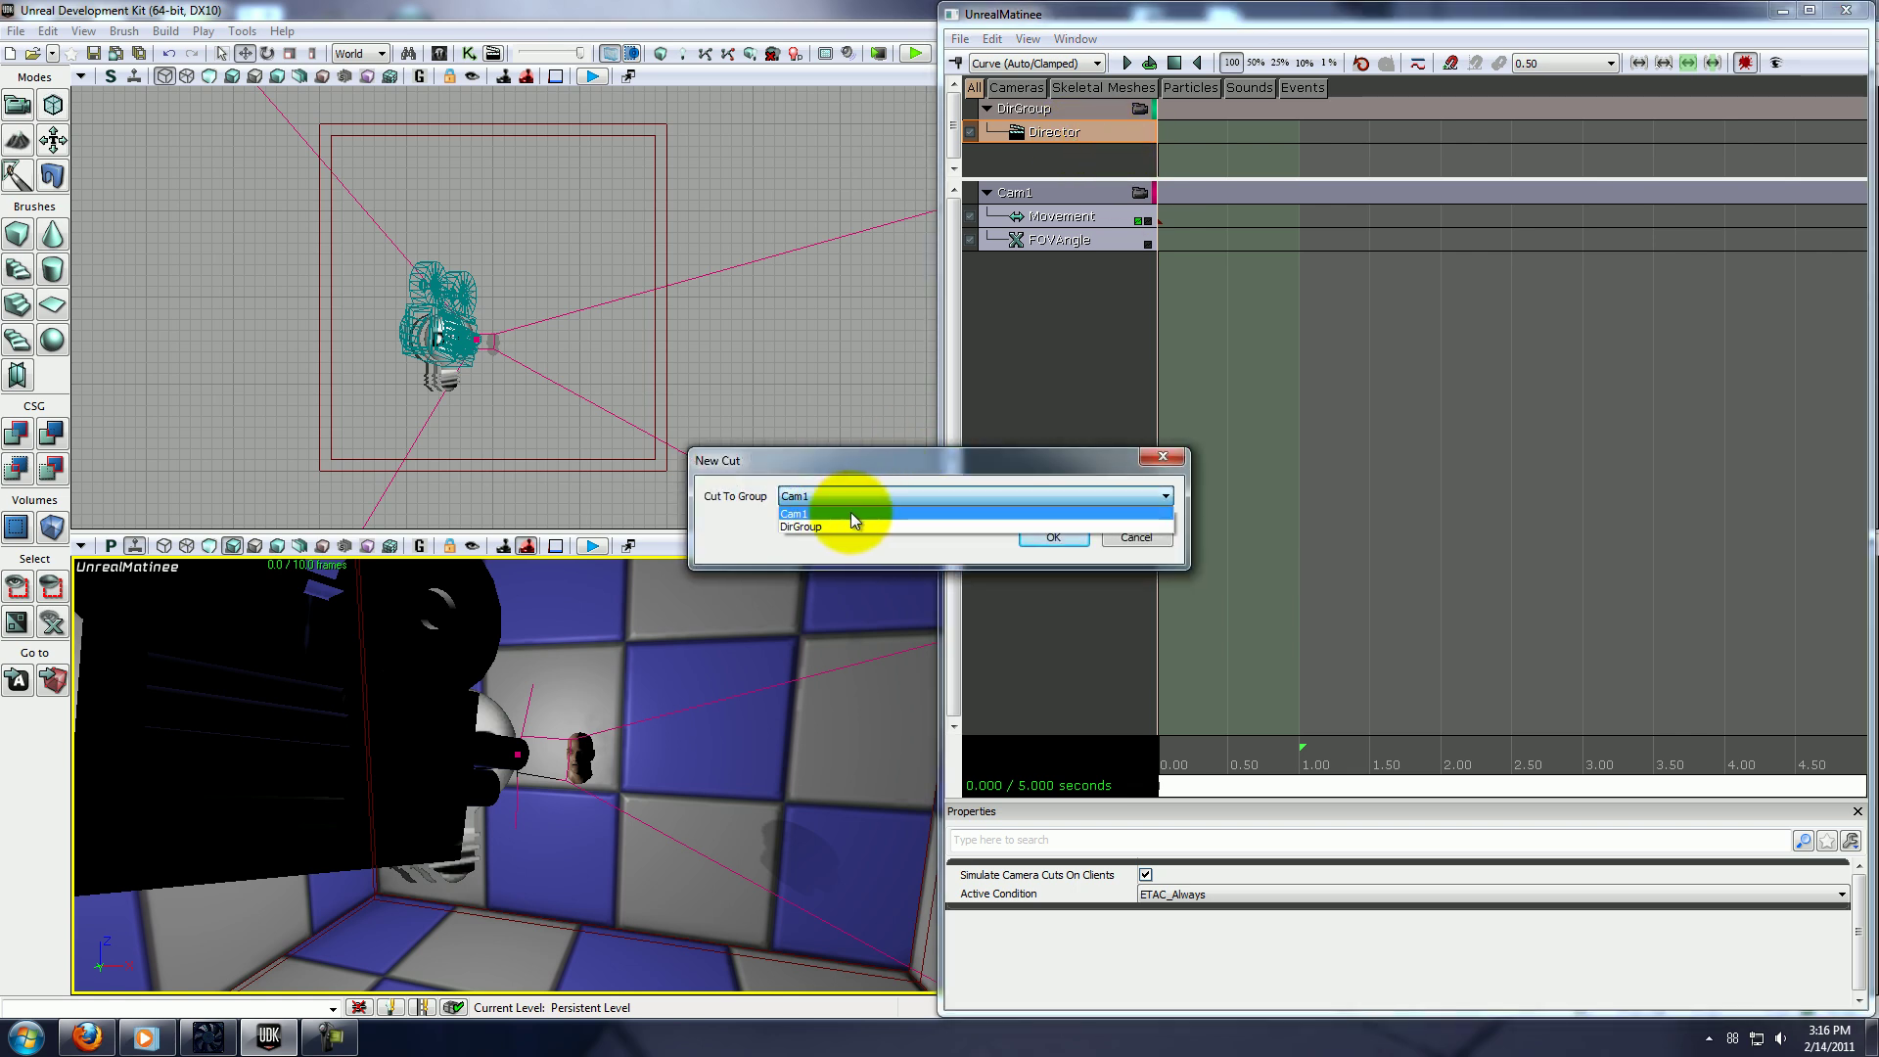
click(1055, 536)
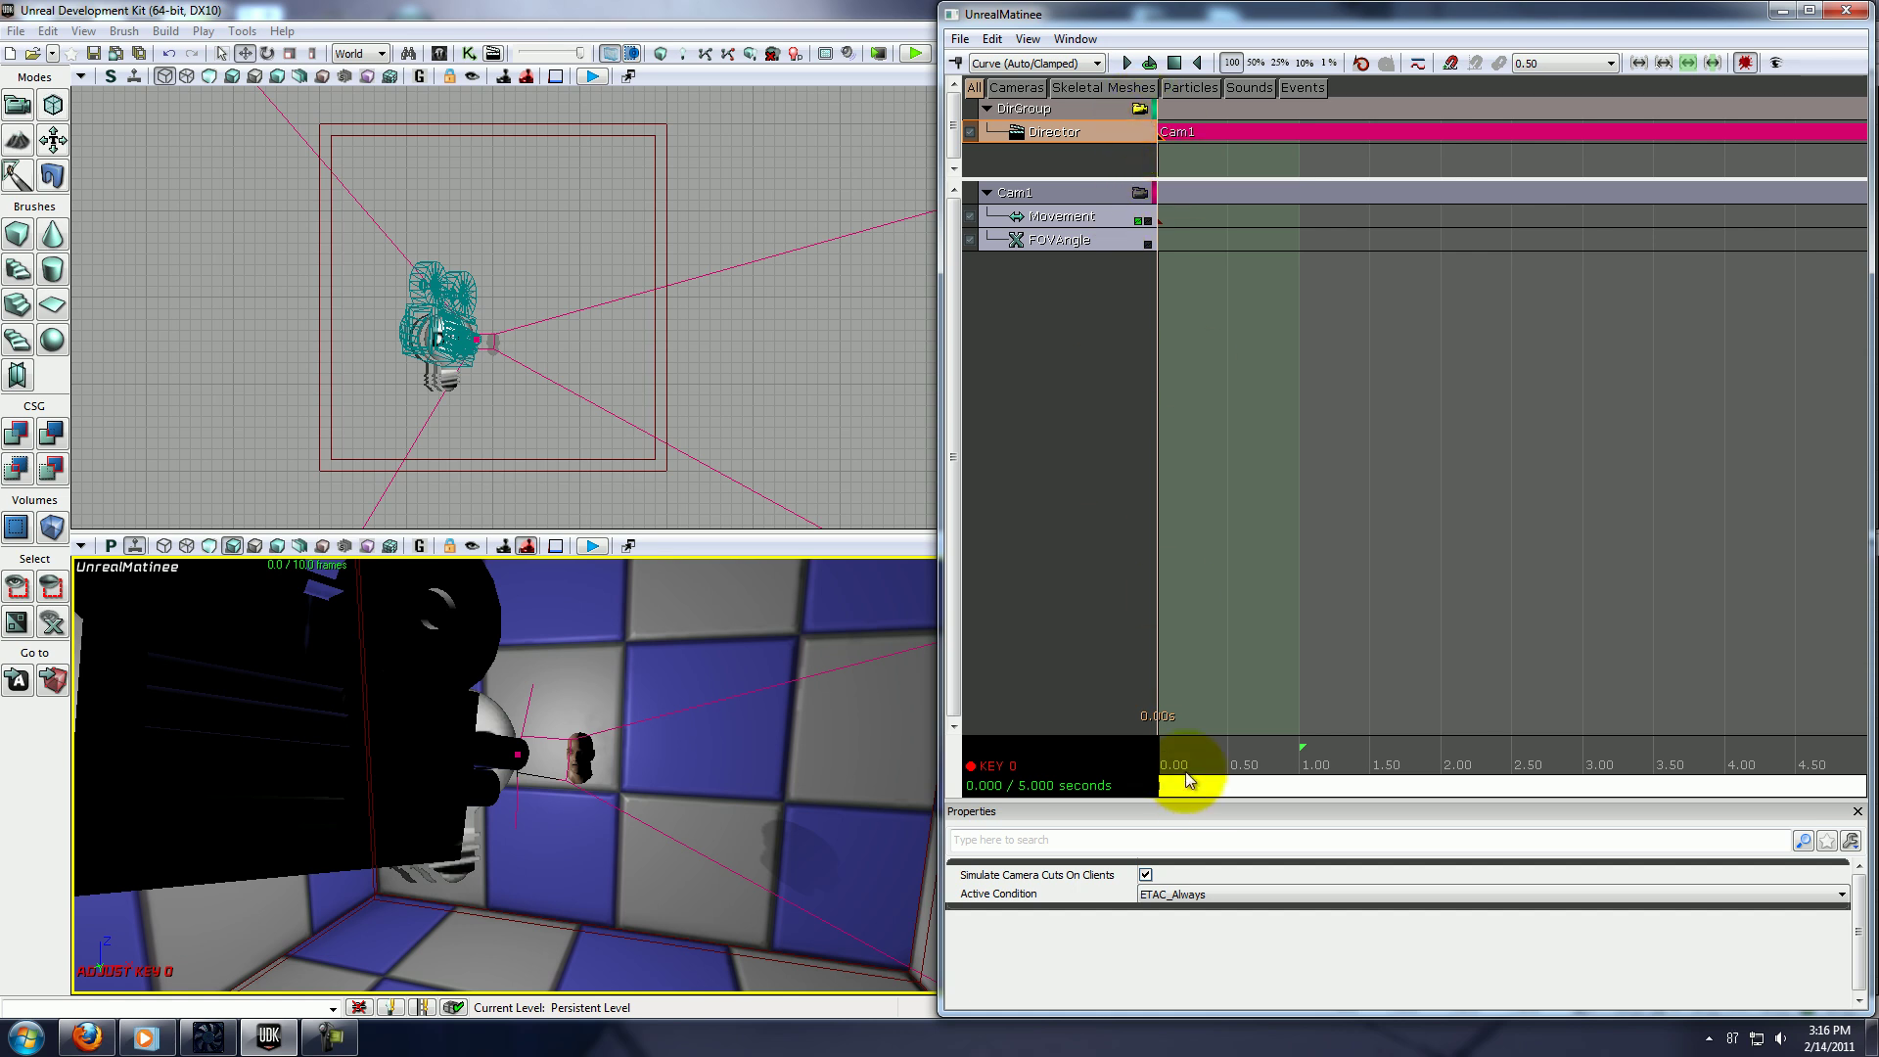
drag(1186, 775, 1125, 742)
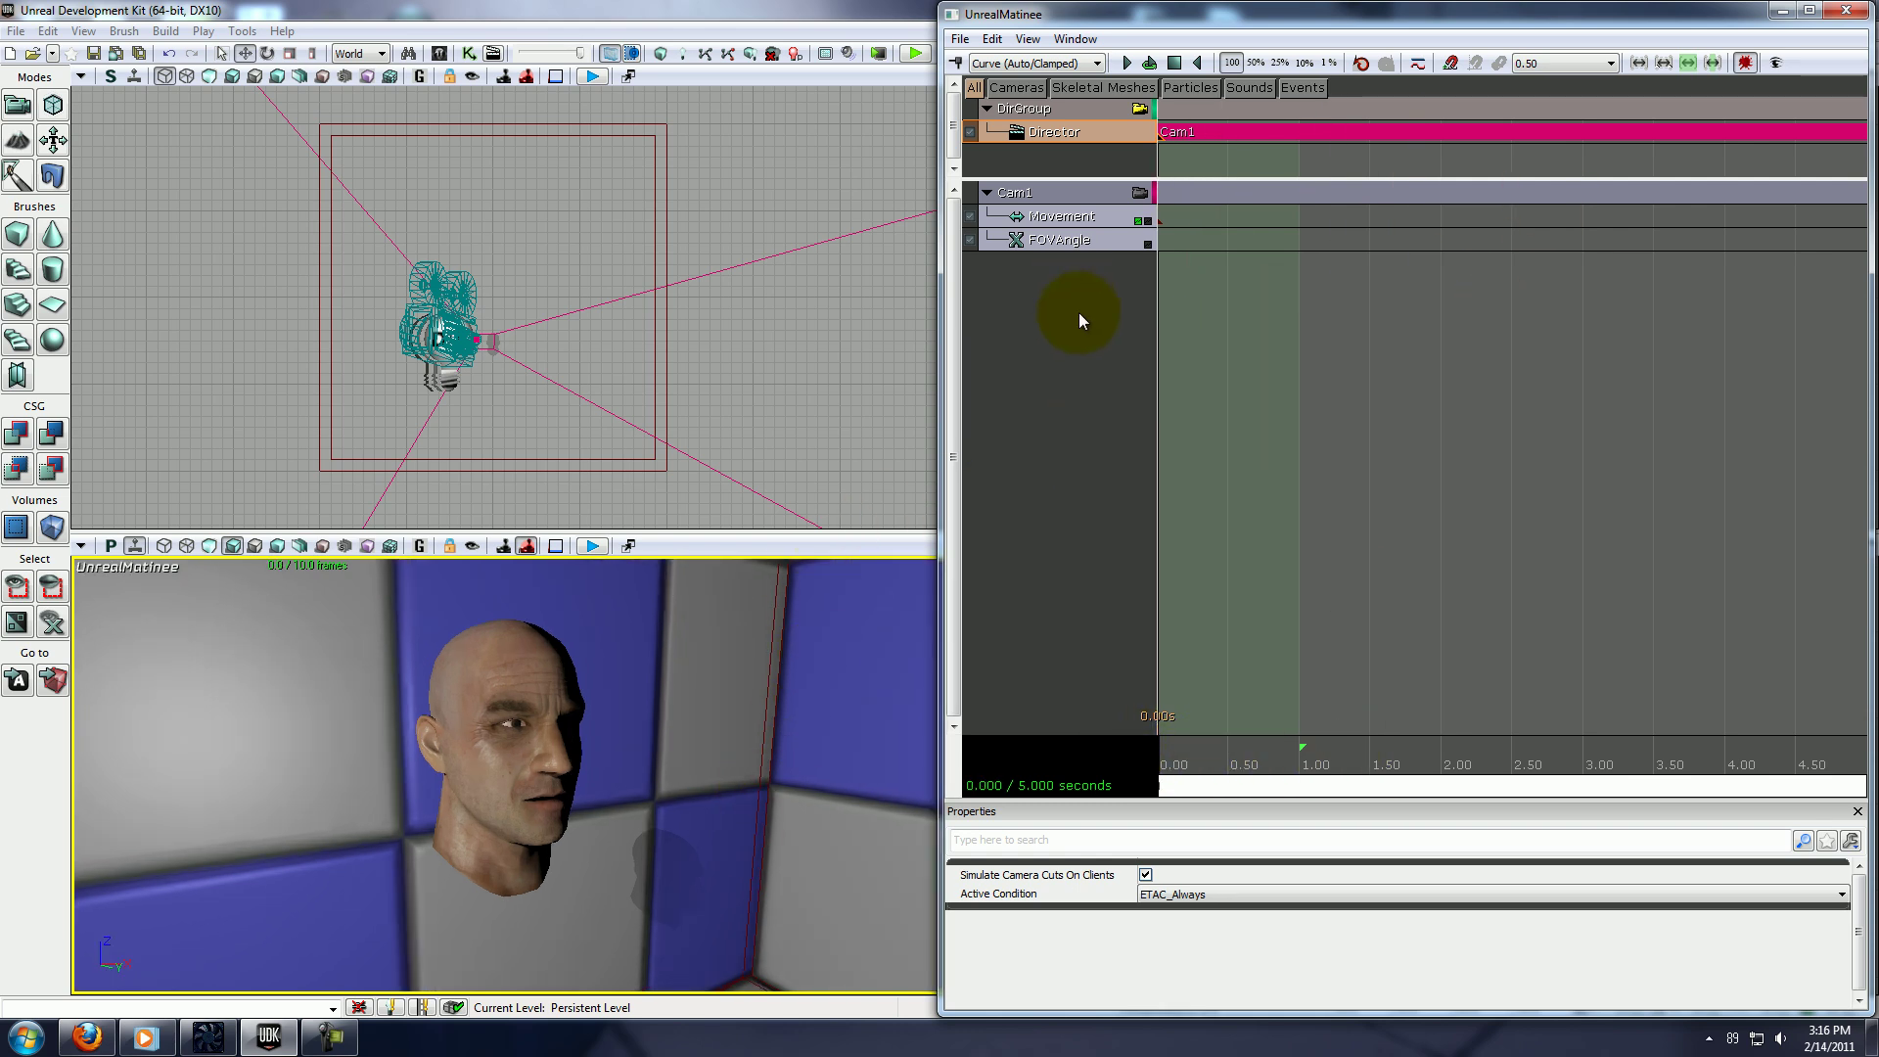
Select the light beside the D/S sign and add an empty Matinee group named Light.
drag(700, 658, 675, 776)
click(281, 624)
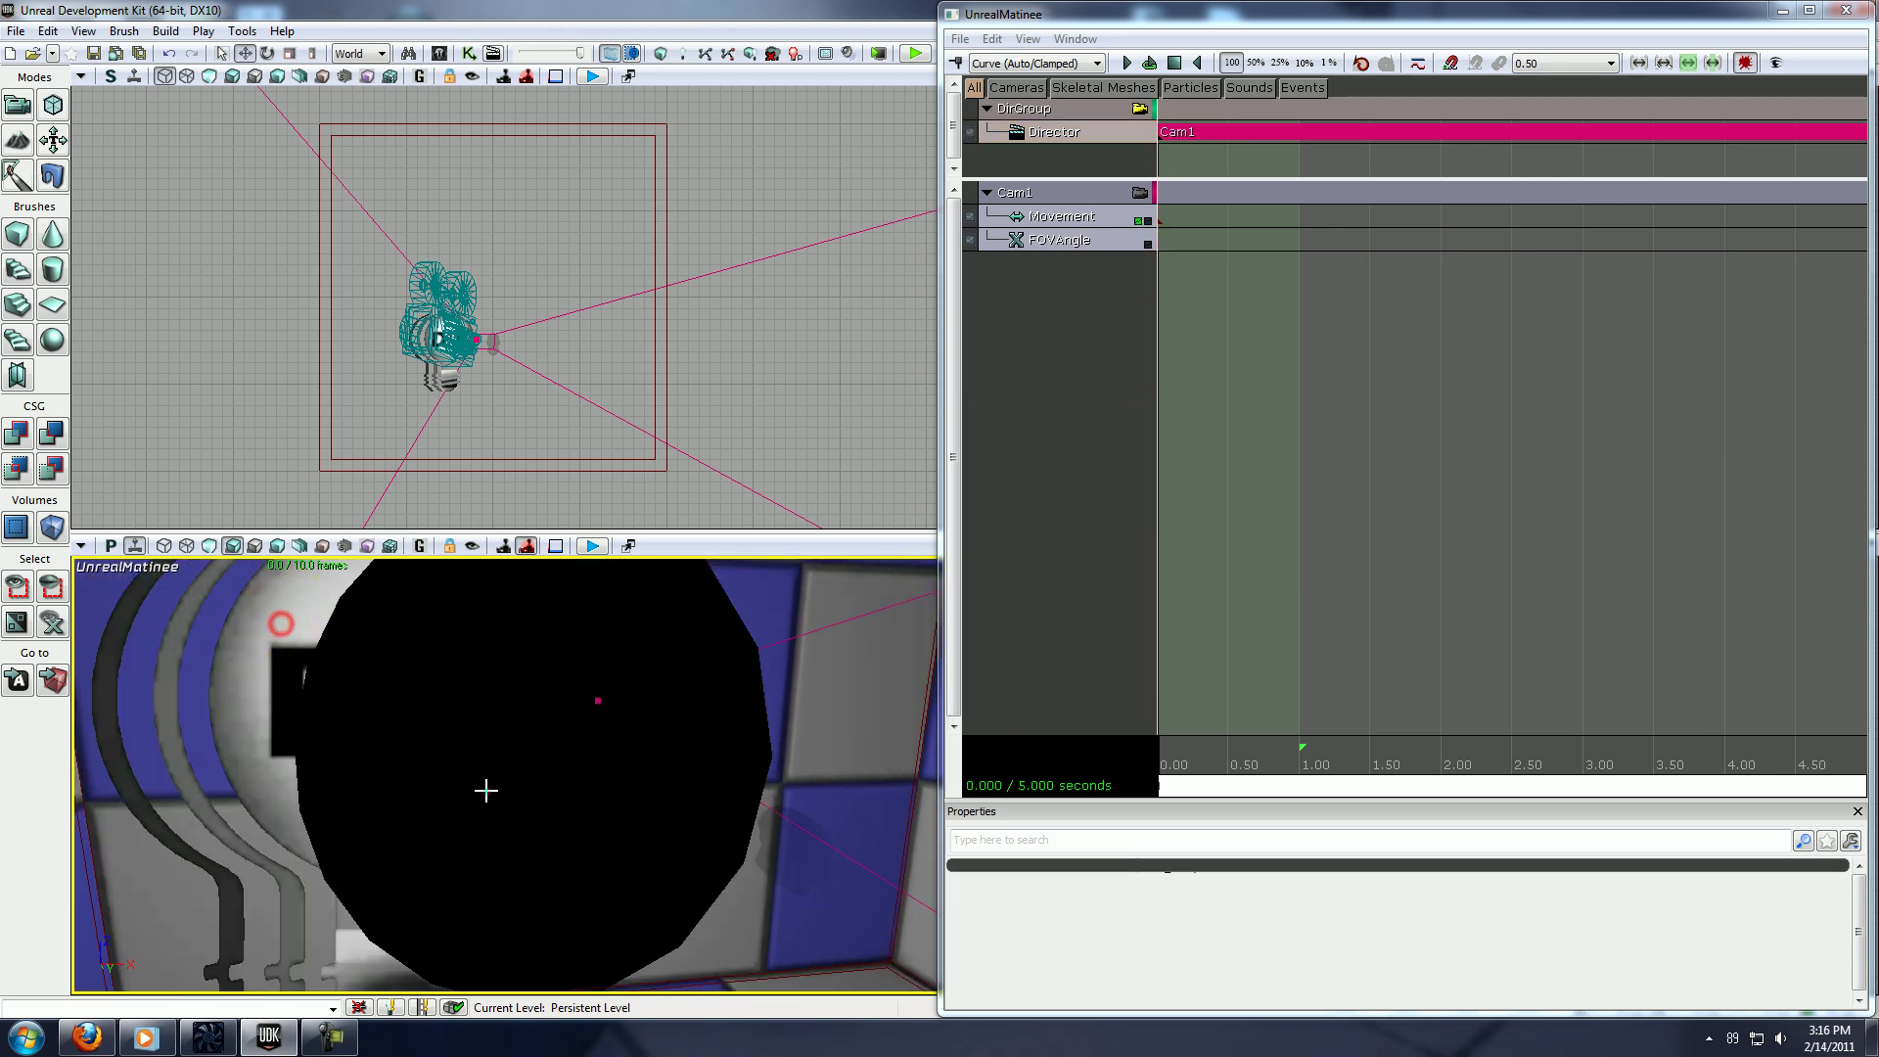
drag(487, 790, 972, 734)
click(590, 763)
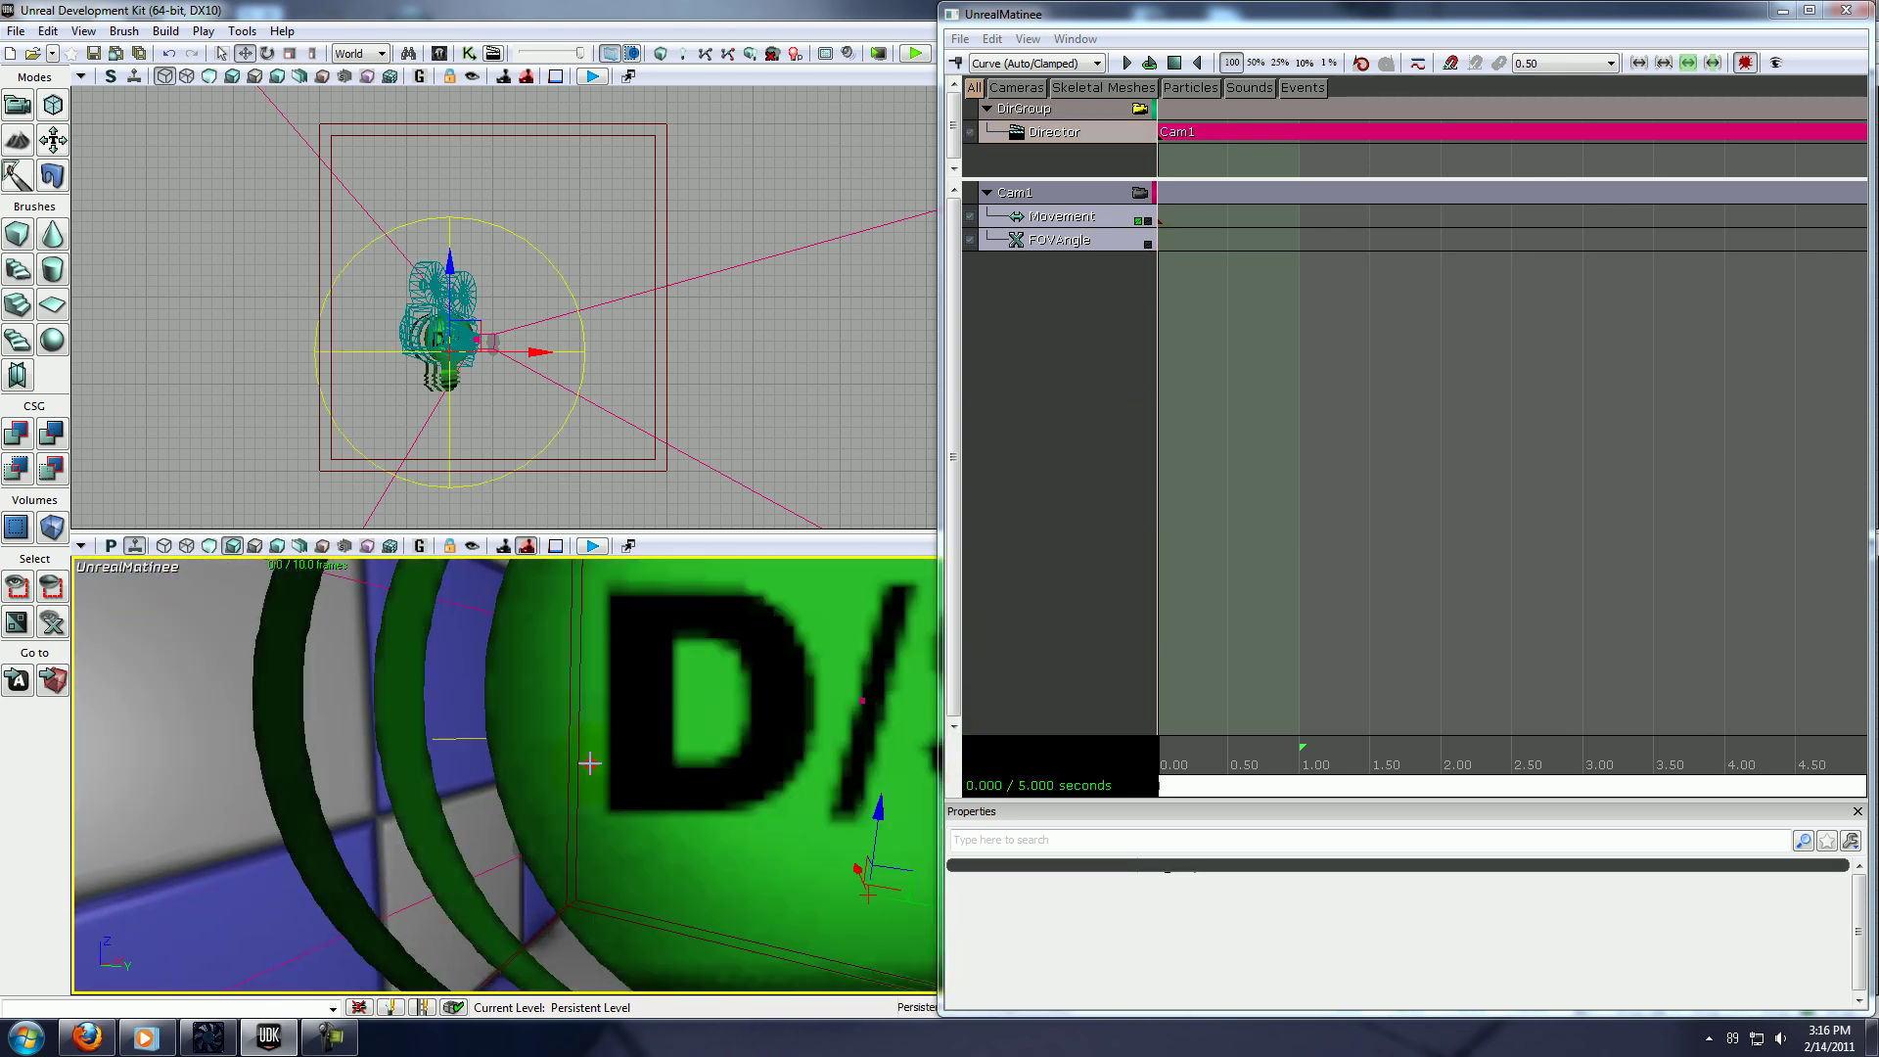
right_click(1049, 315)
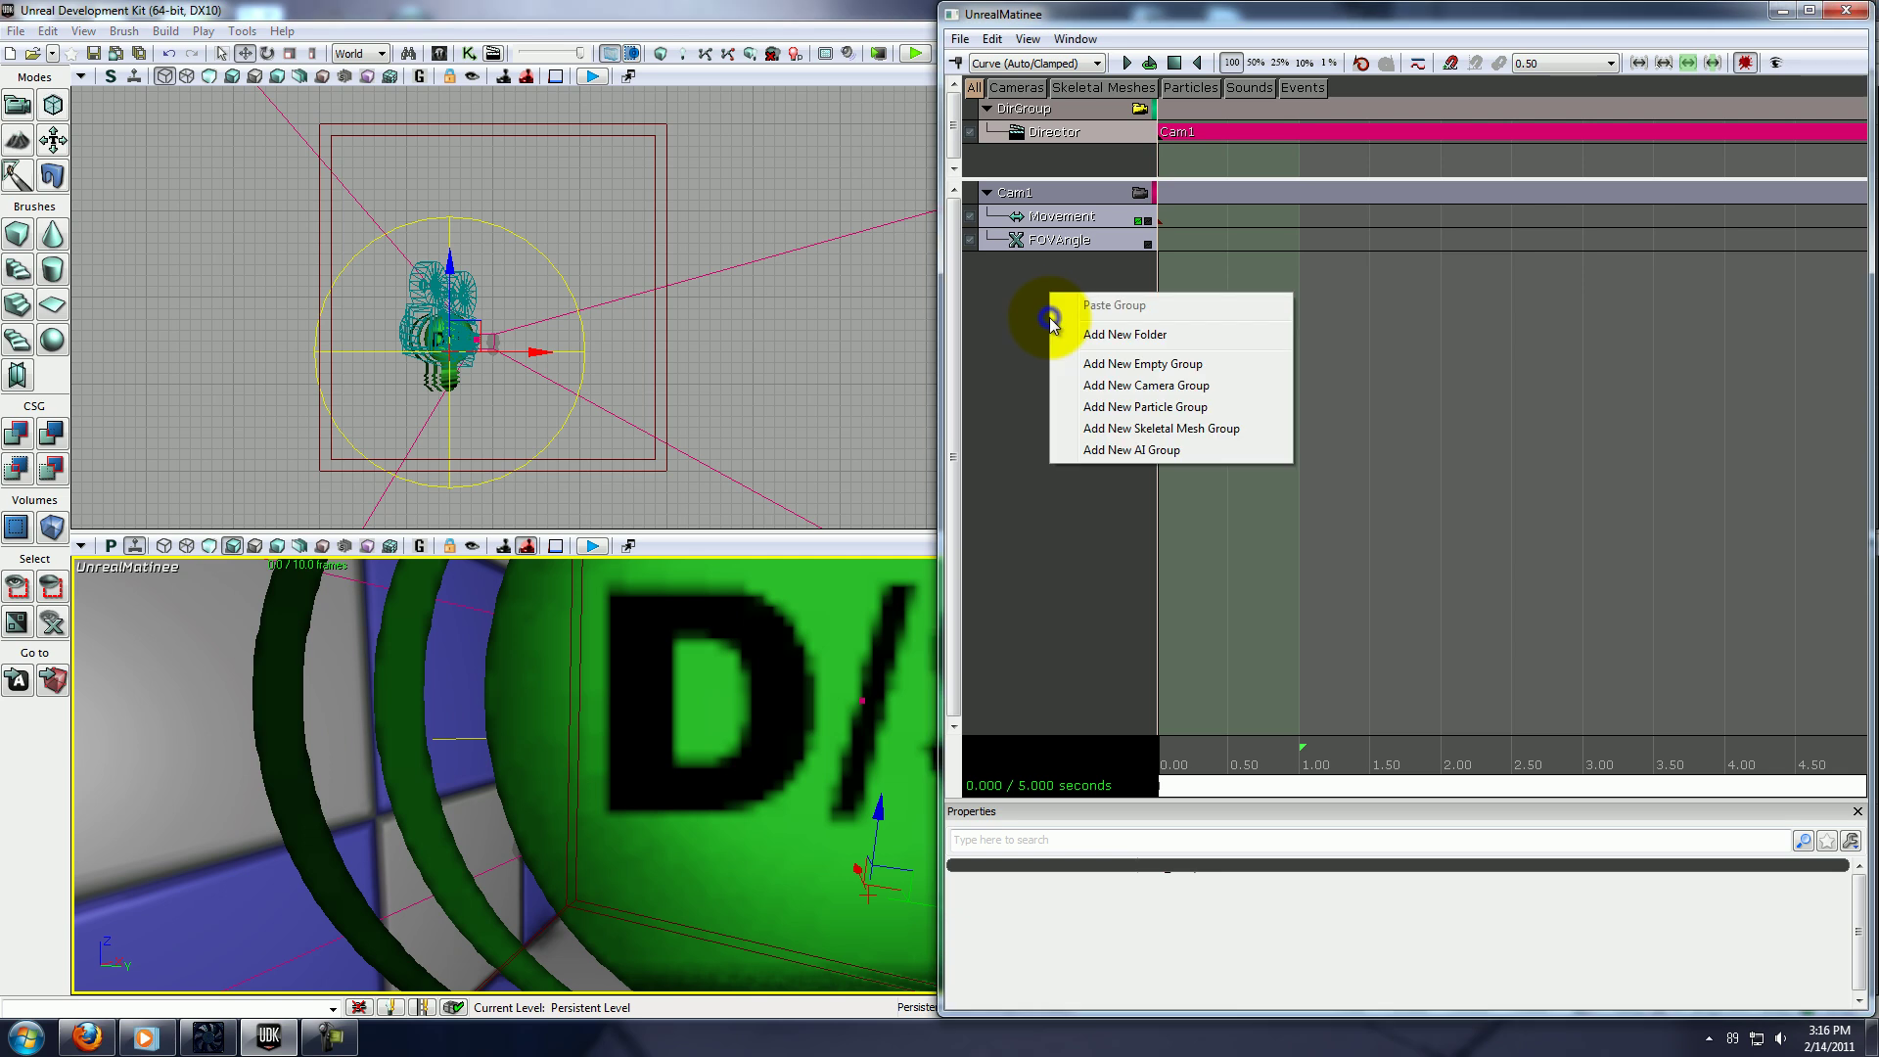
click(1147, 365)
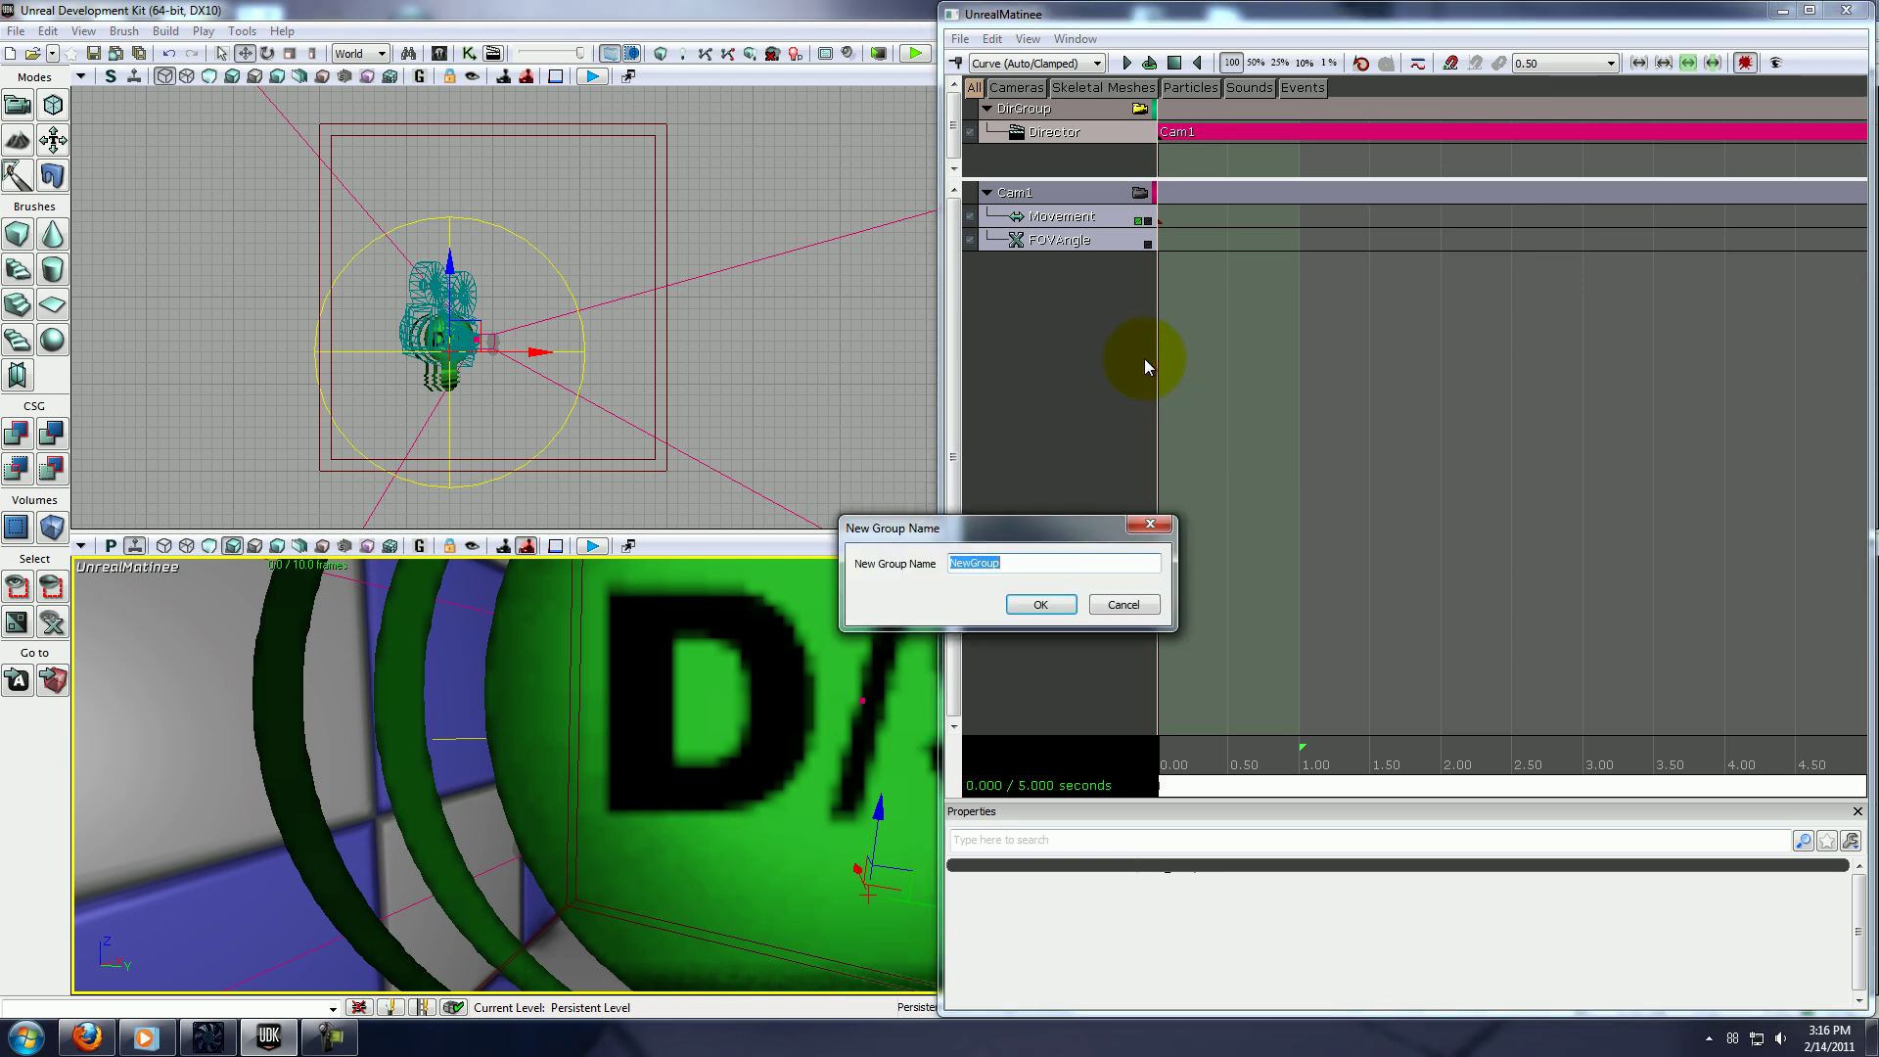
text(Light)
key(Return)
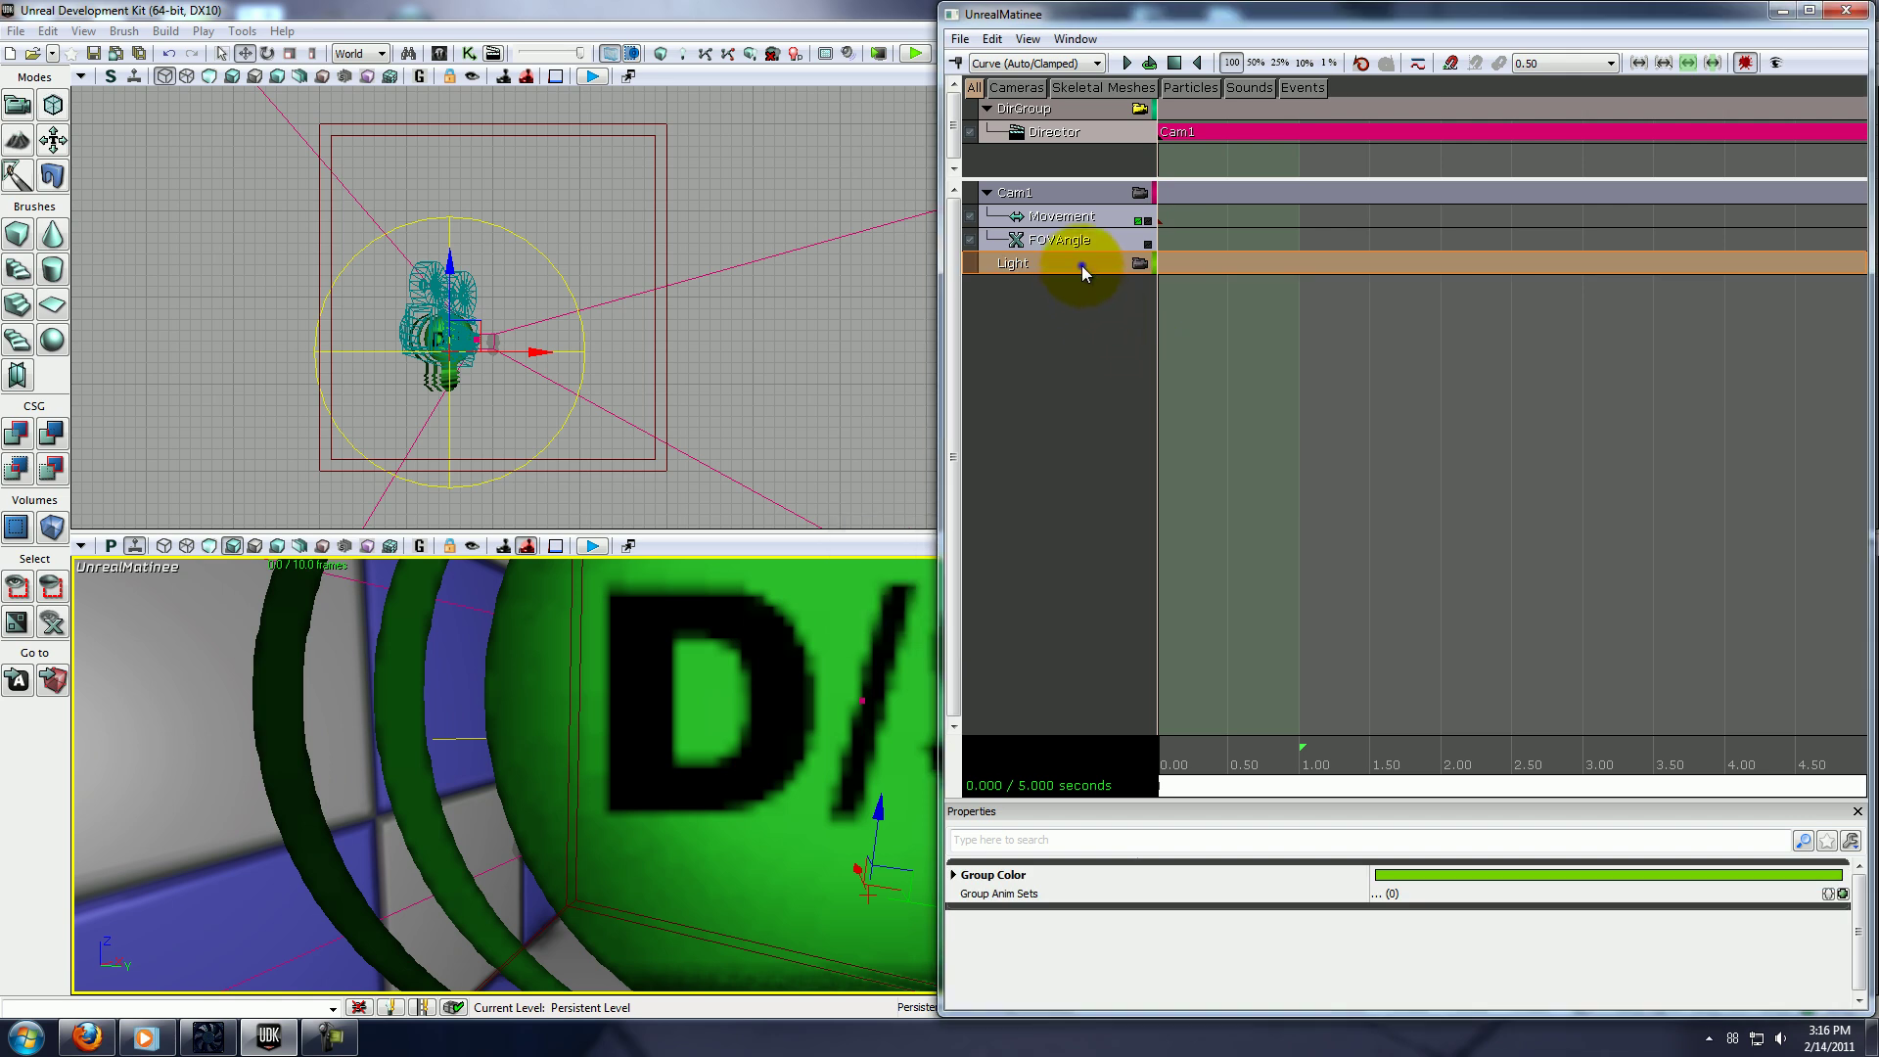
Add a Movement track to the Light group.
right_click(1082, 266)
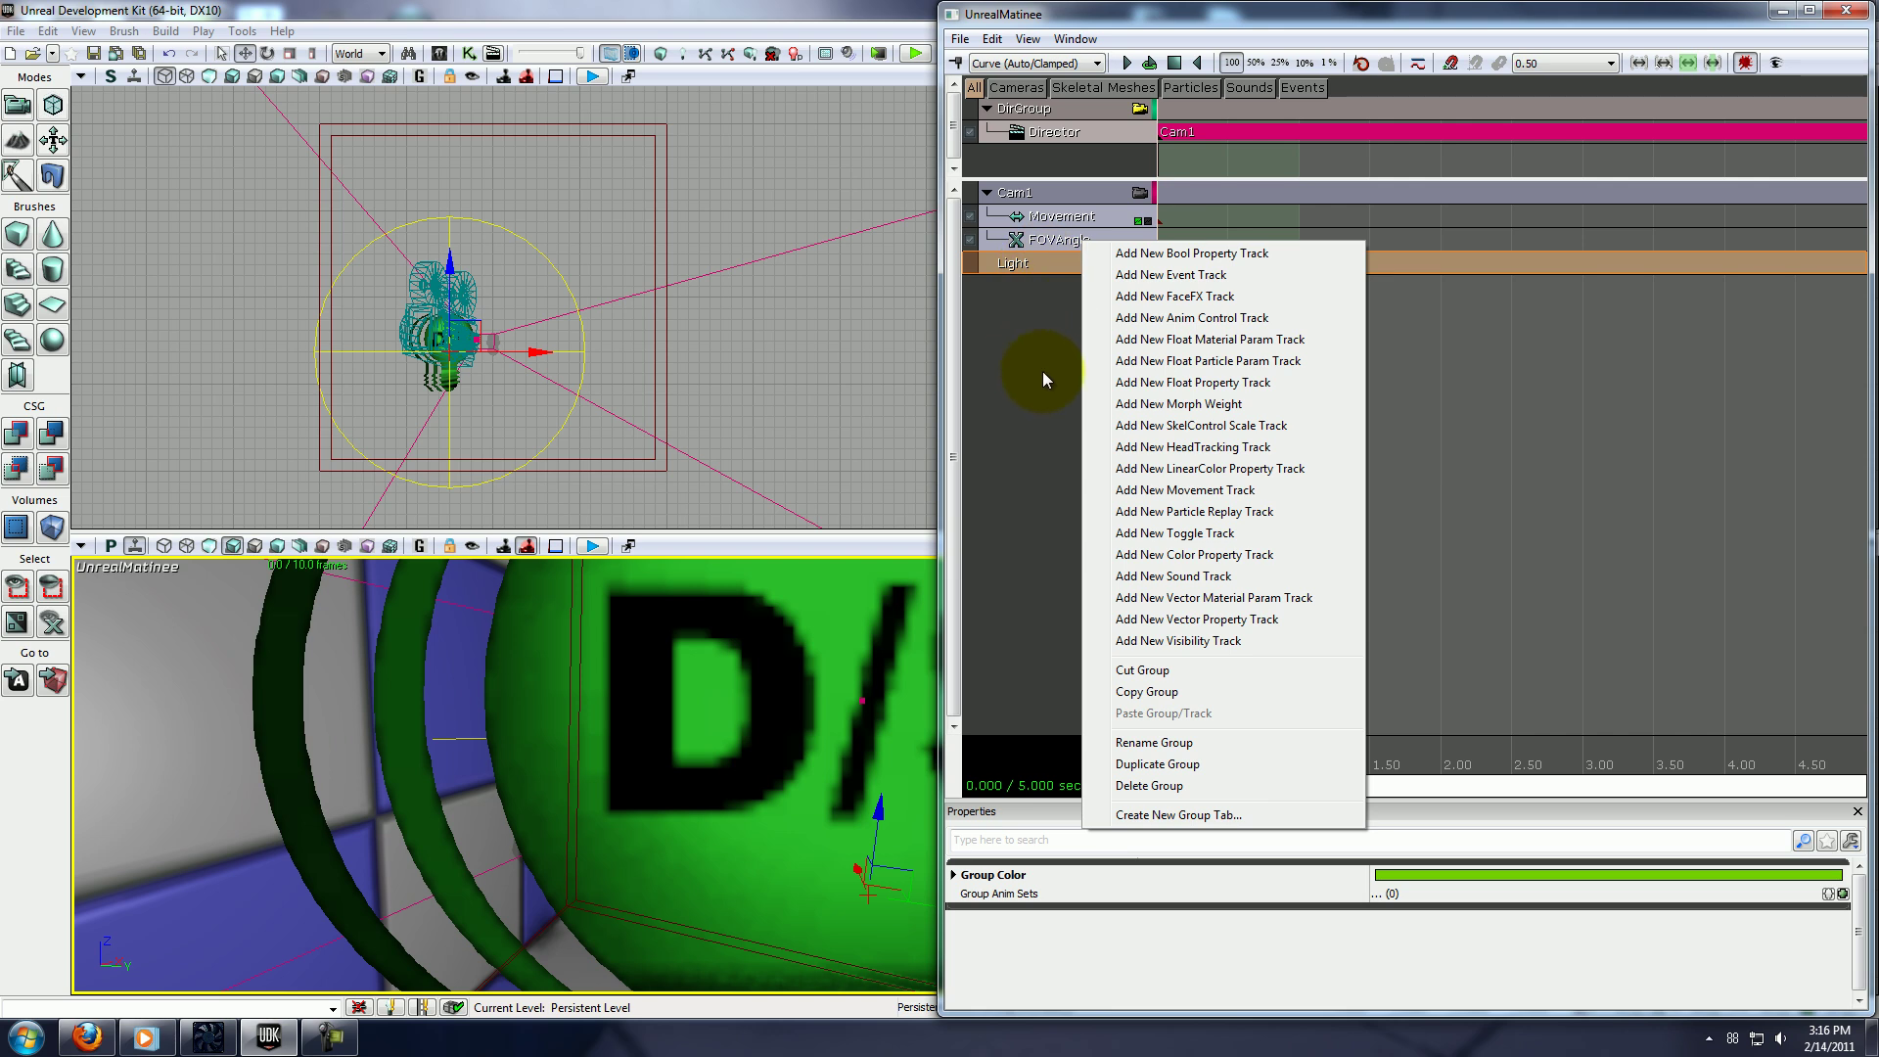
click(1239, 491)
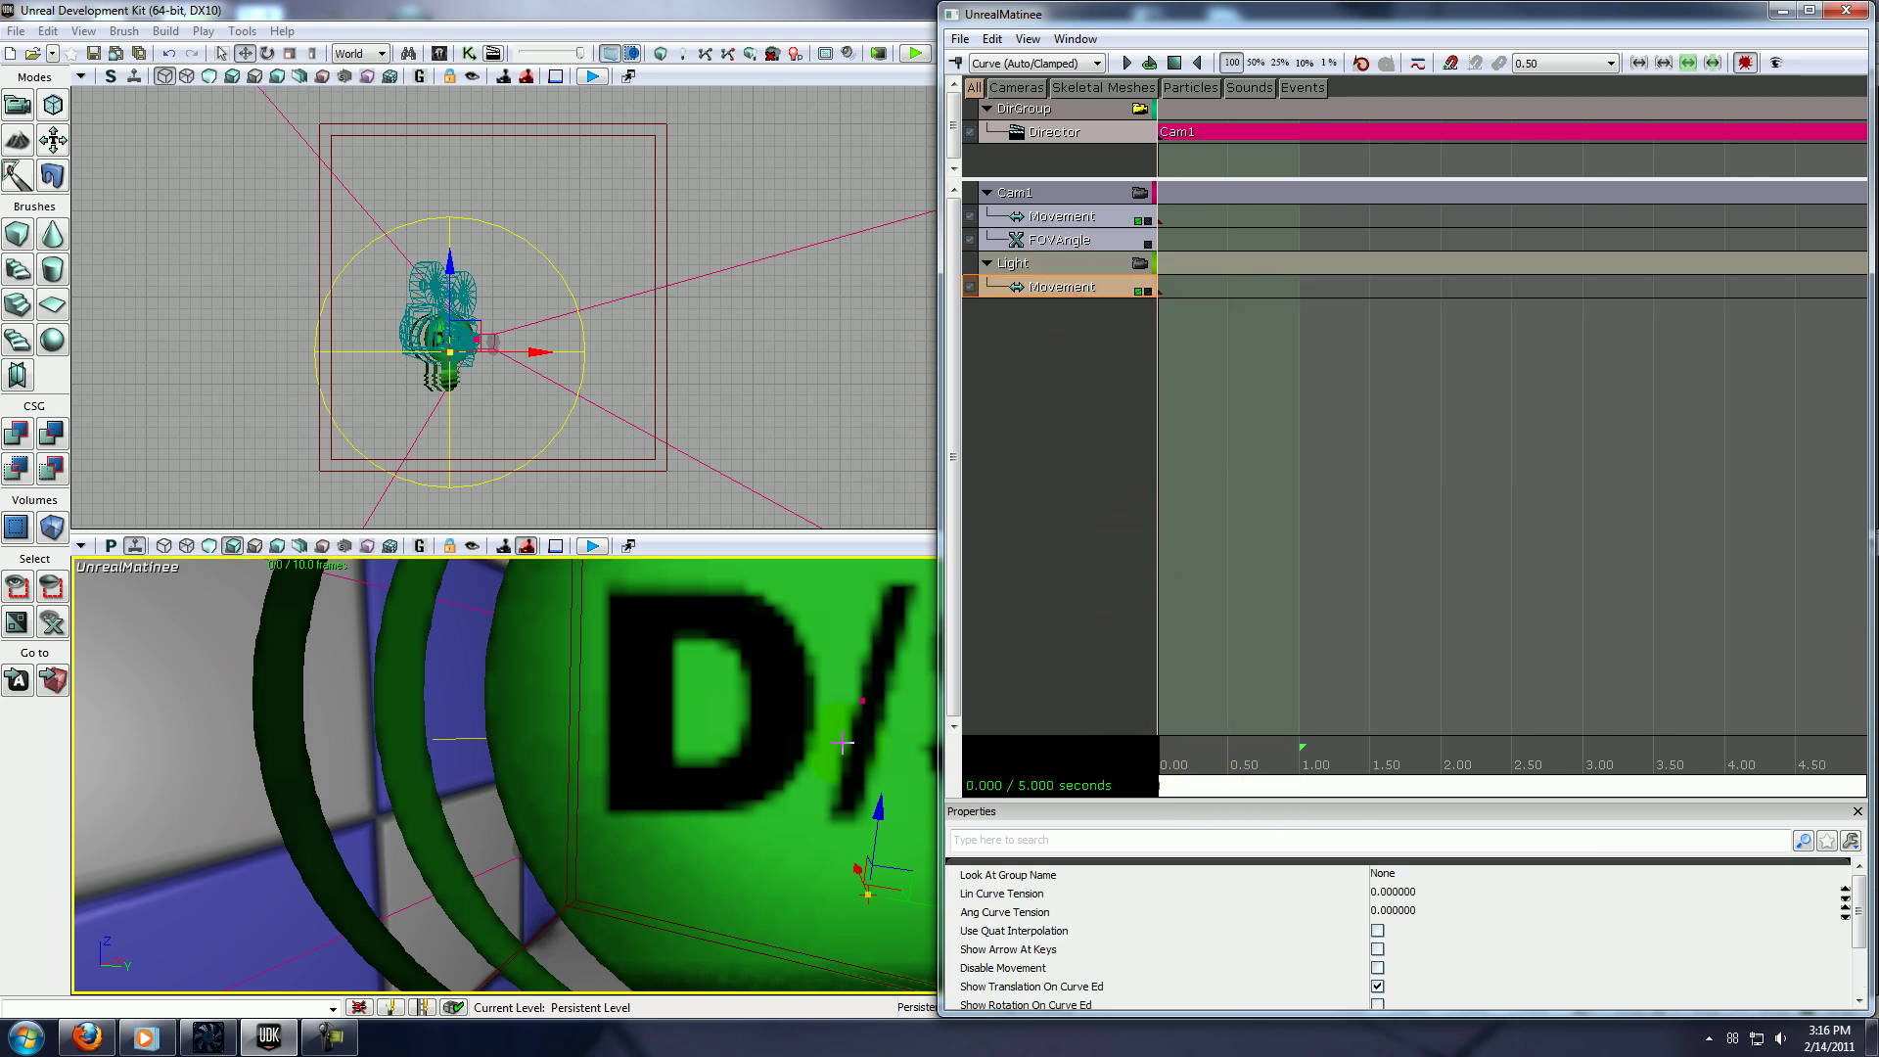
drag(678, 761, 591, 754)
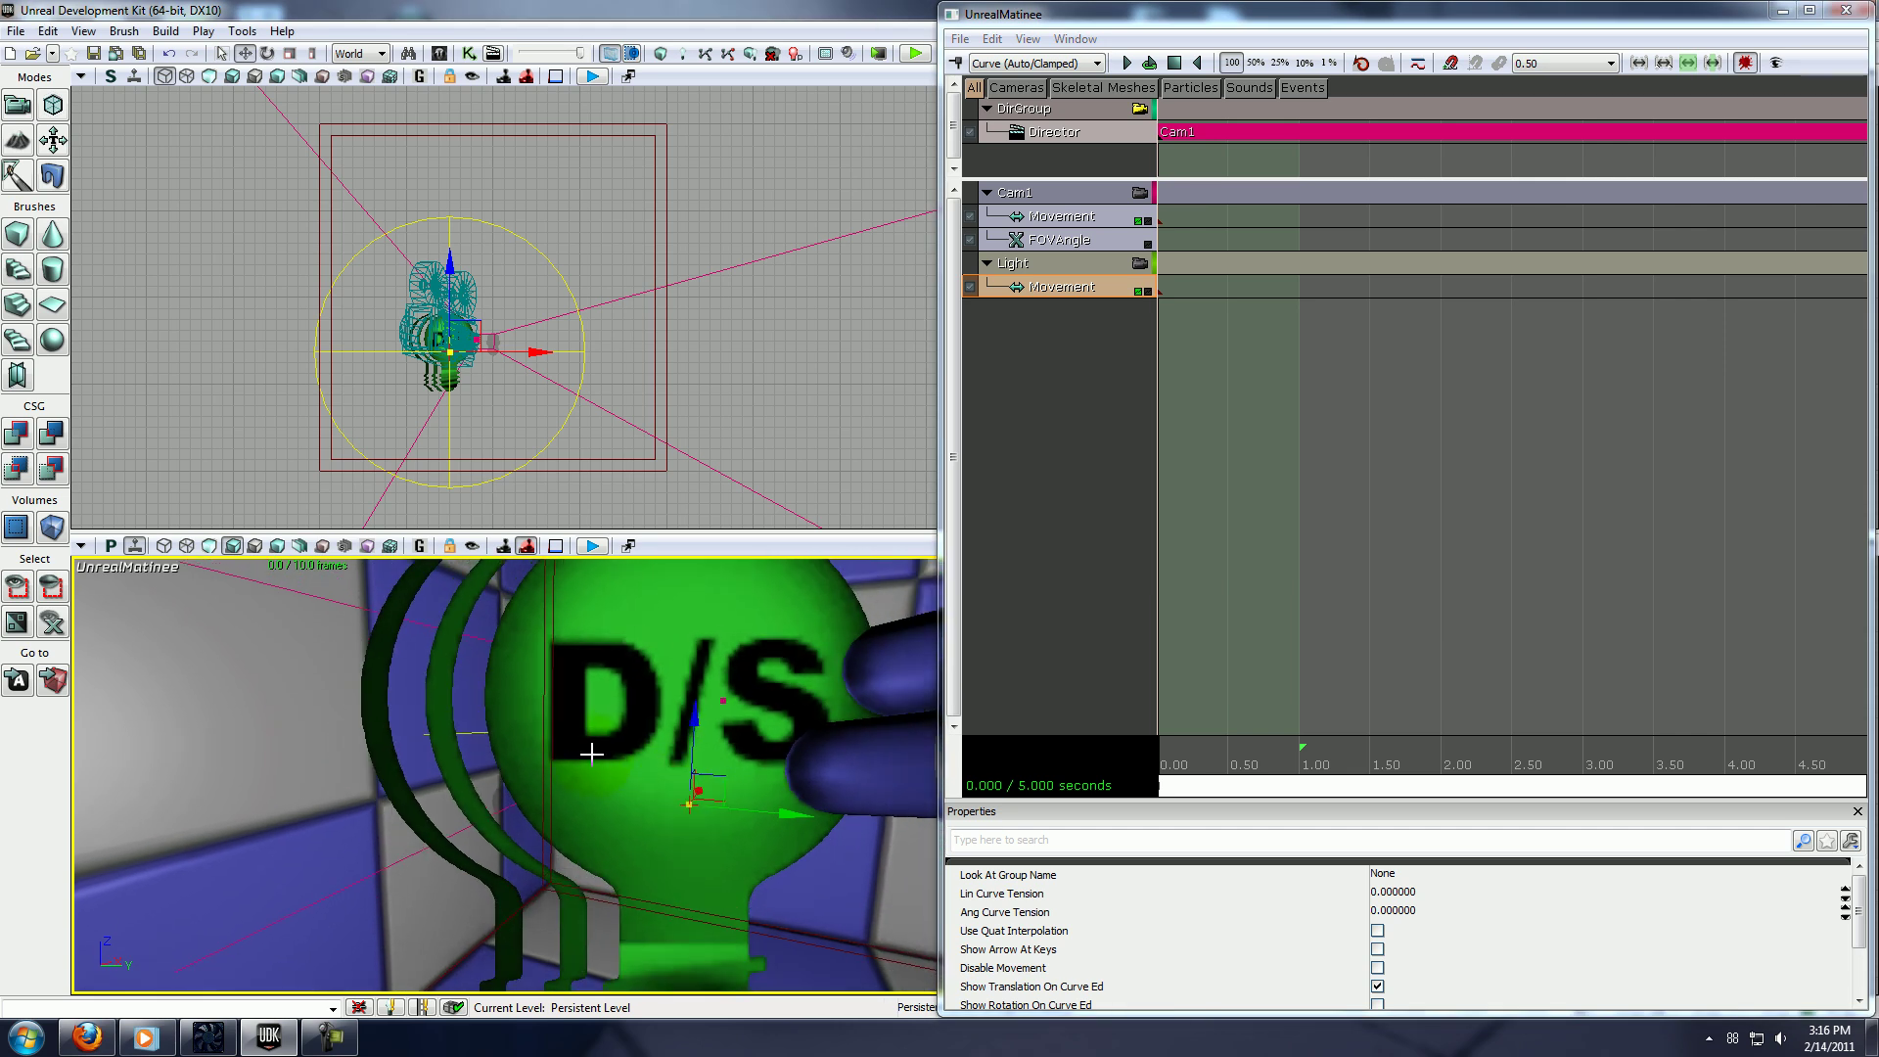
Set the PointLightMovable's Movement > Physics to PHYS_Interpolating and close its properties.
right_drag(584, 751, 591, 753)
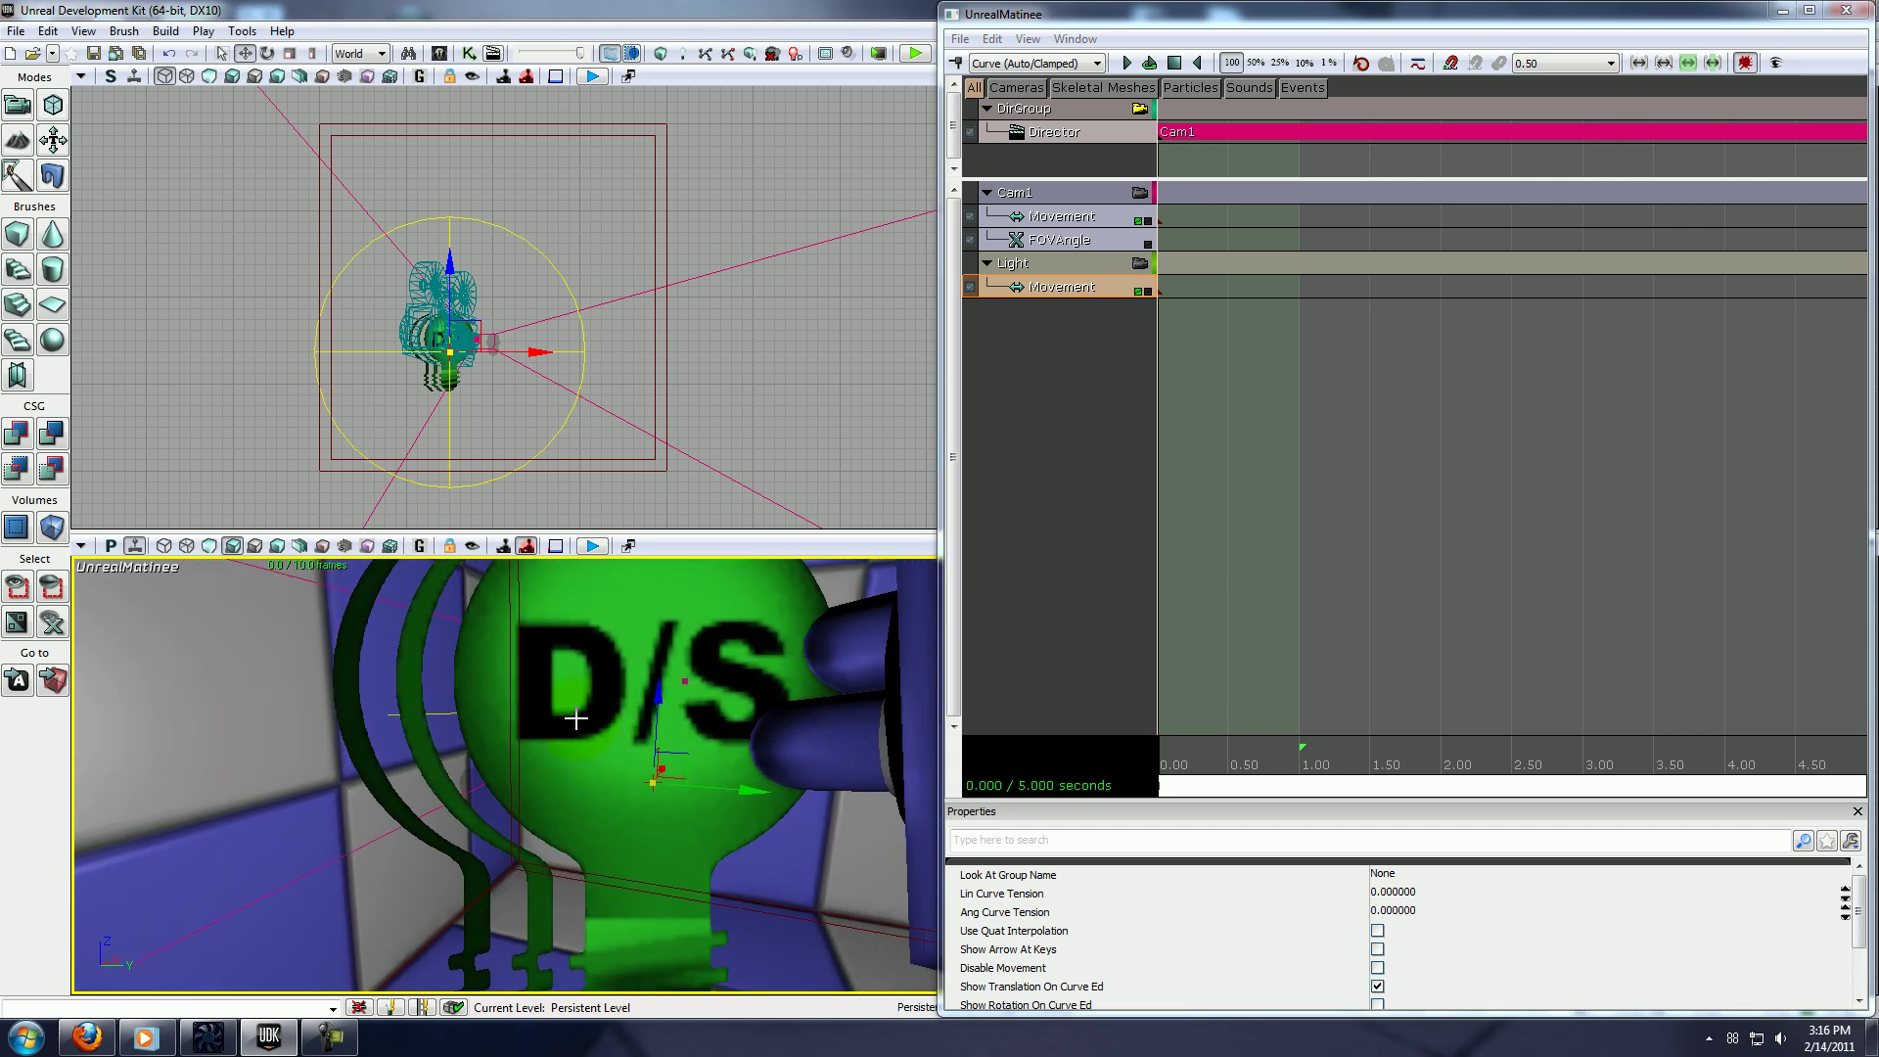
click(585, 720)
double_click(587, 700)
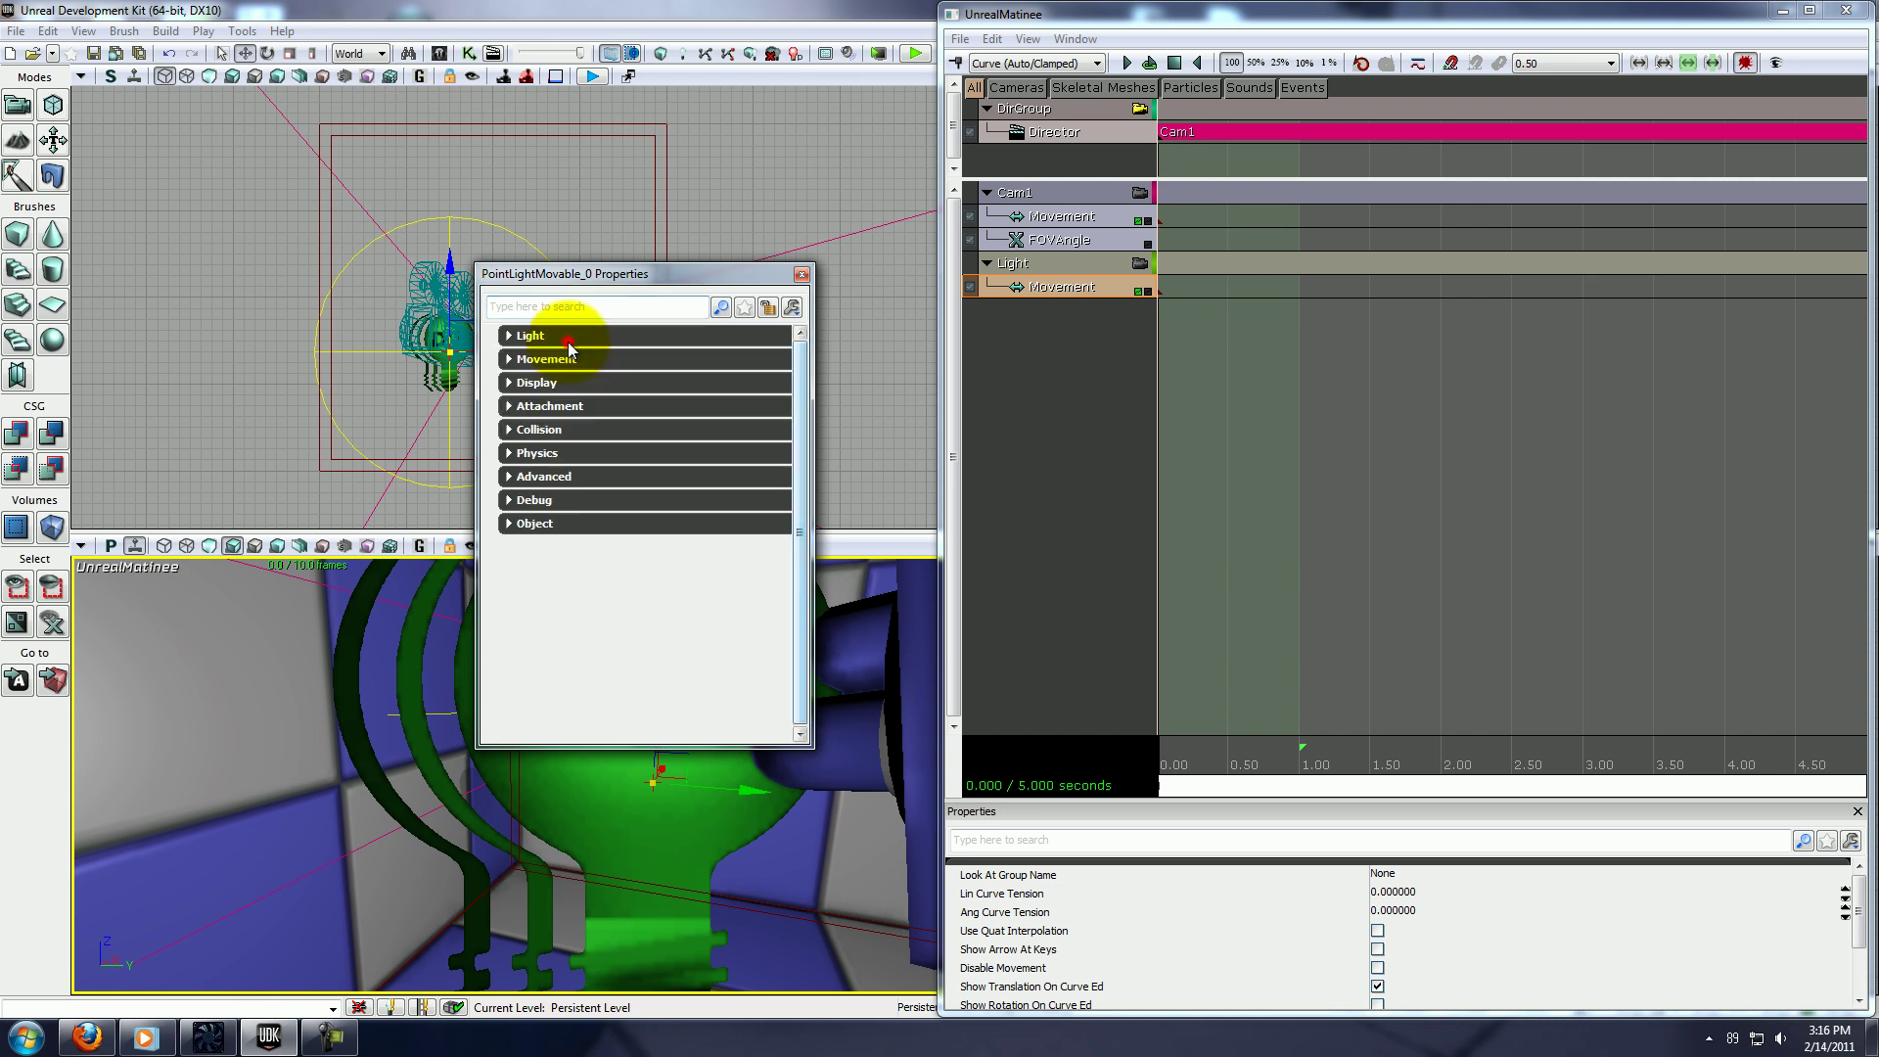
click(566, 362)
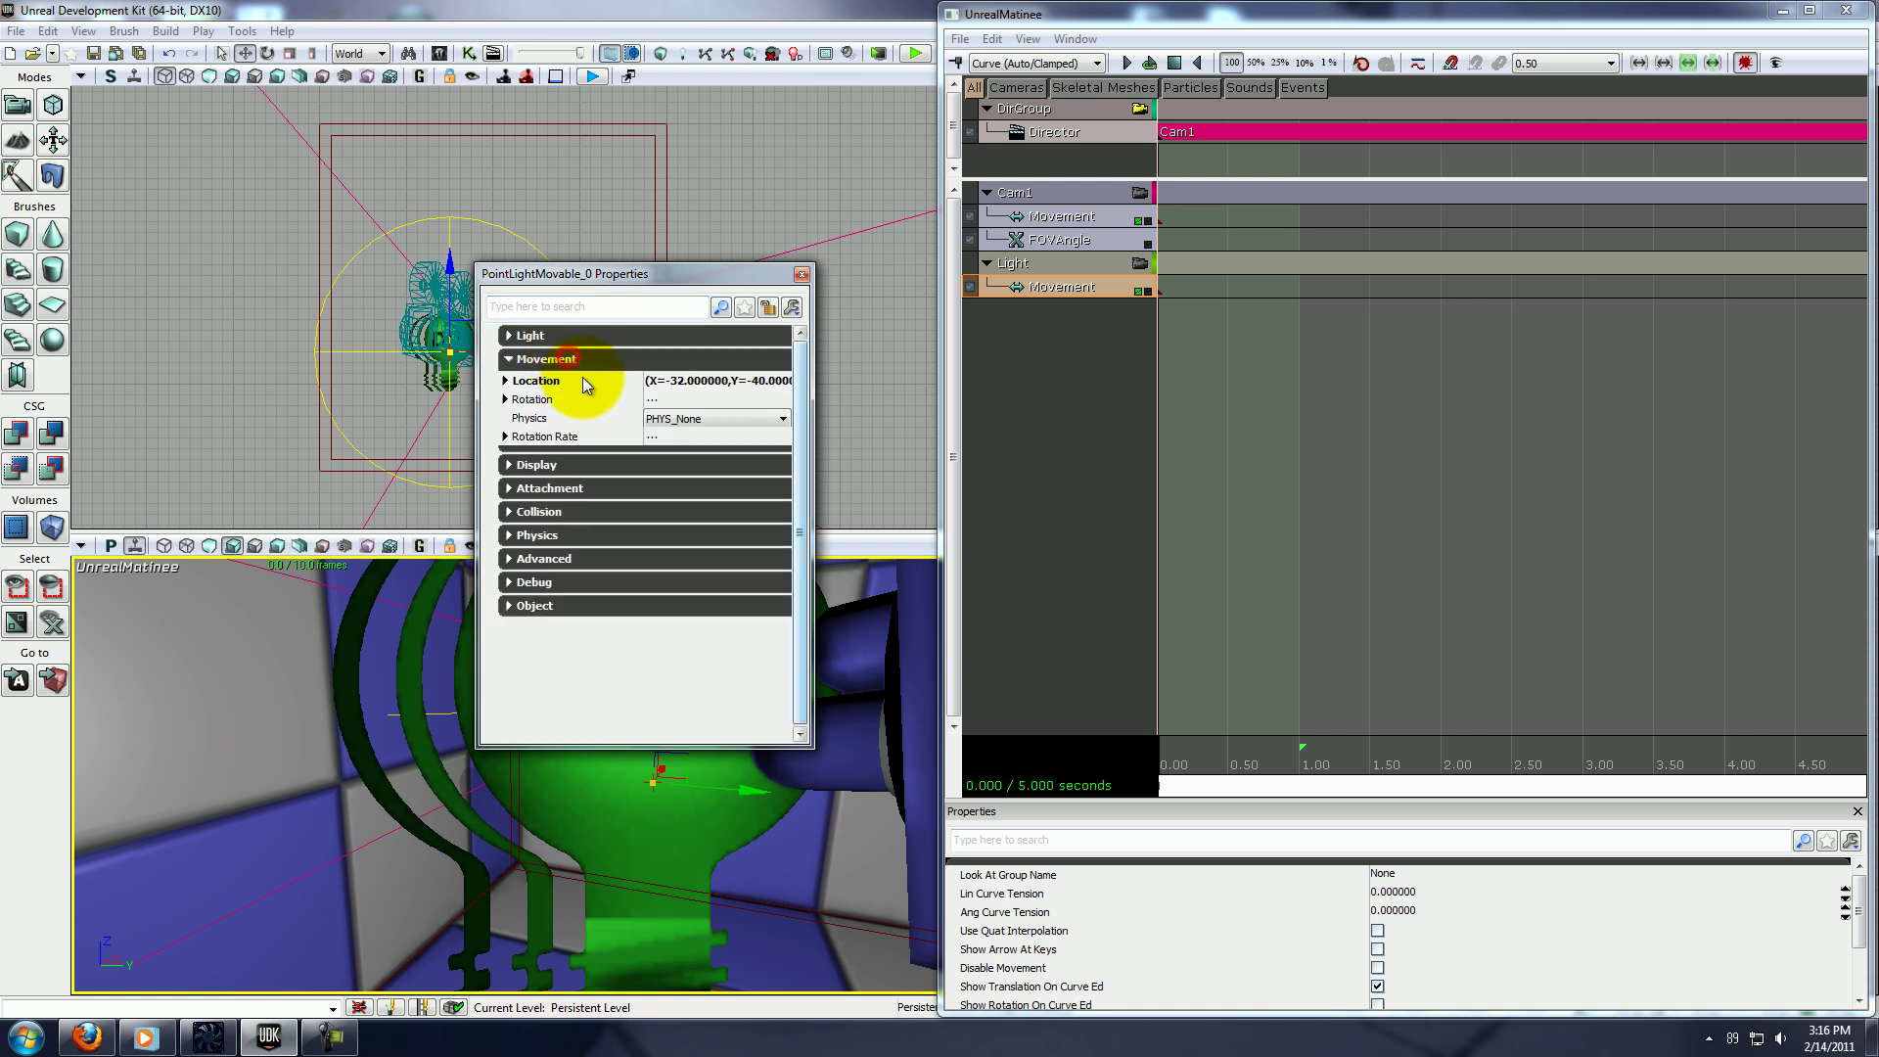
click(675, 419)
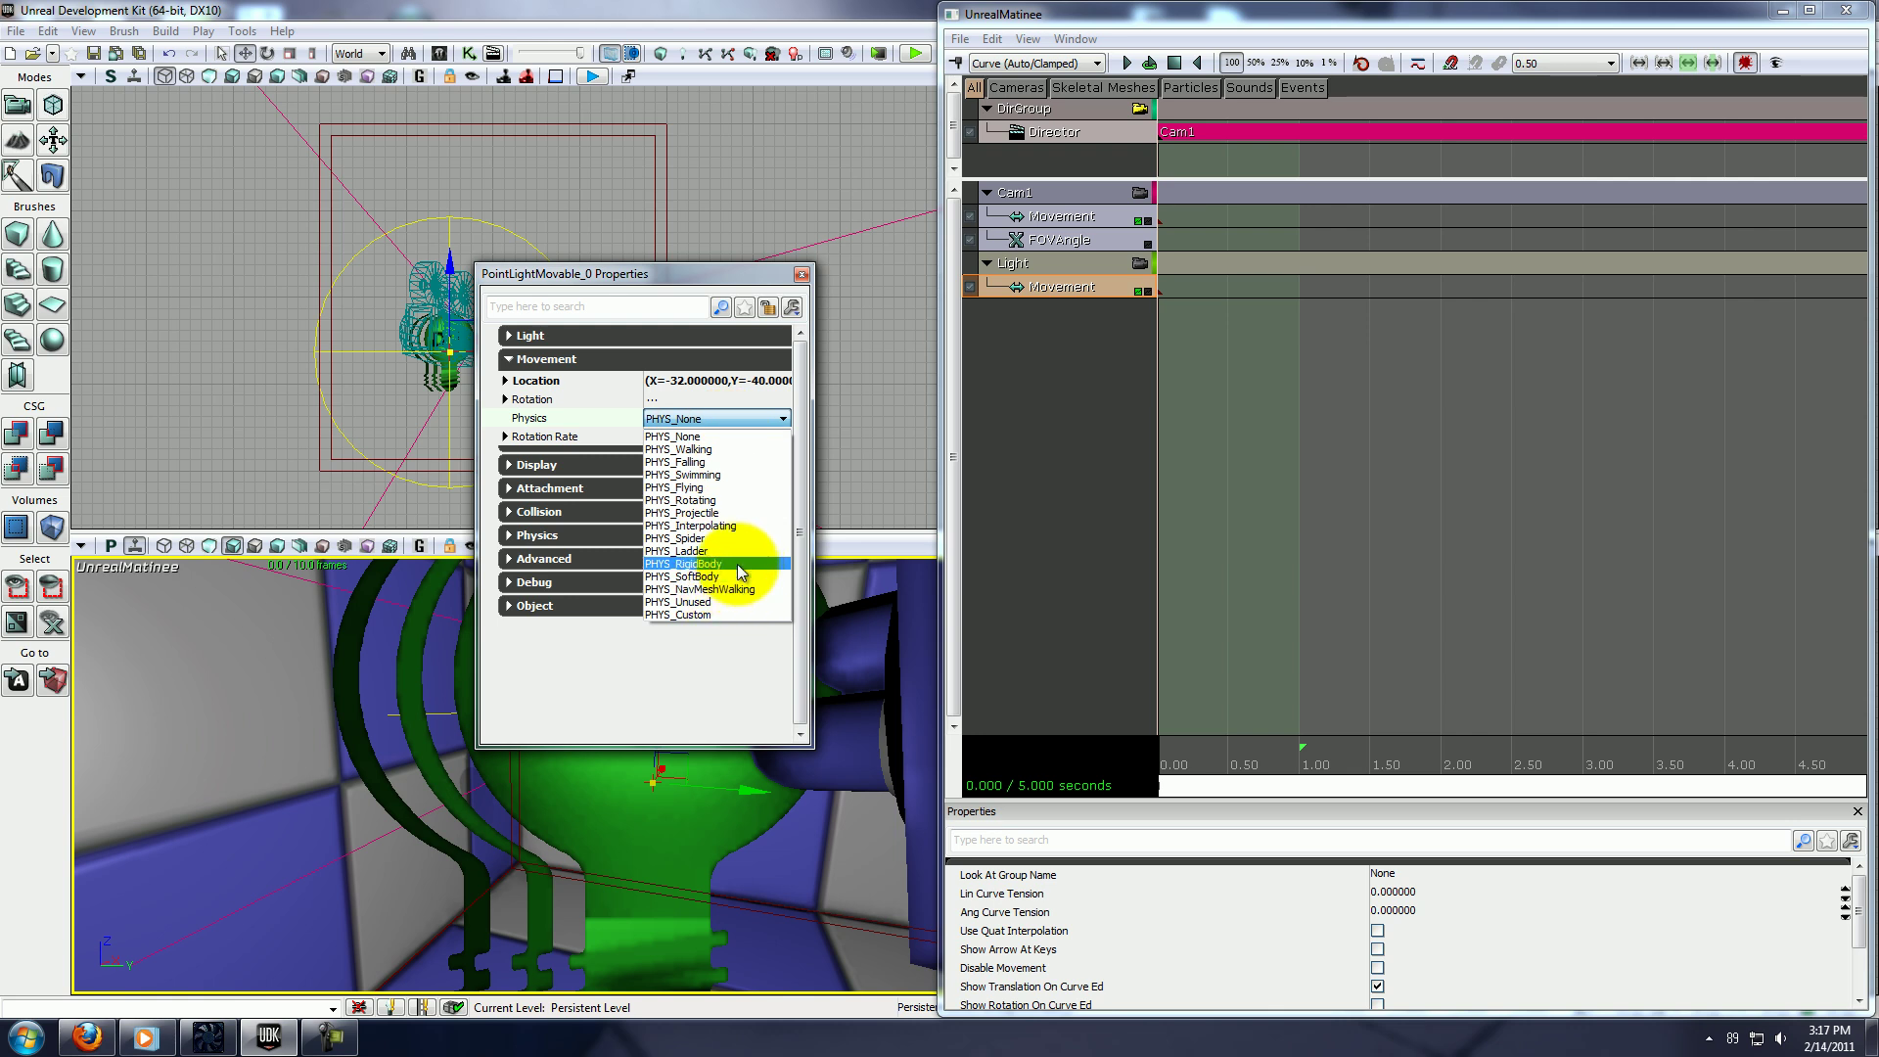
click(732, 525)
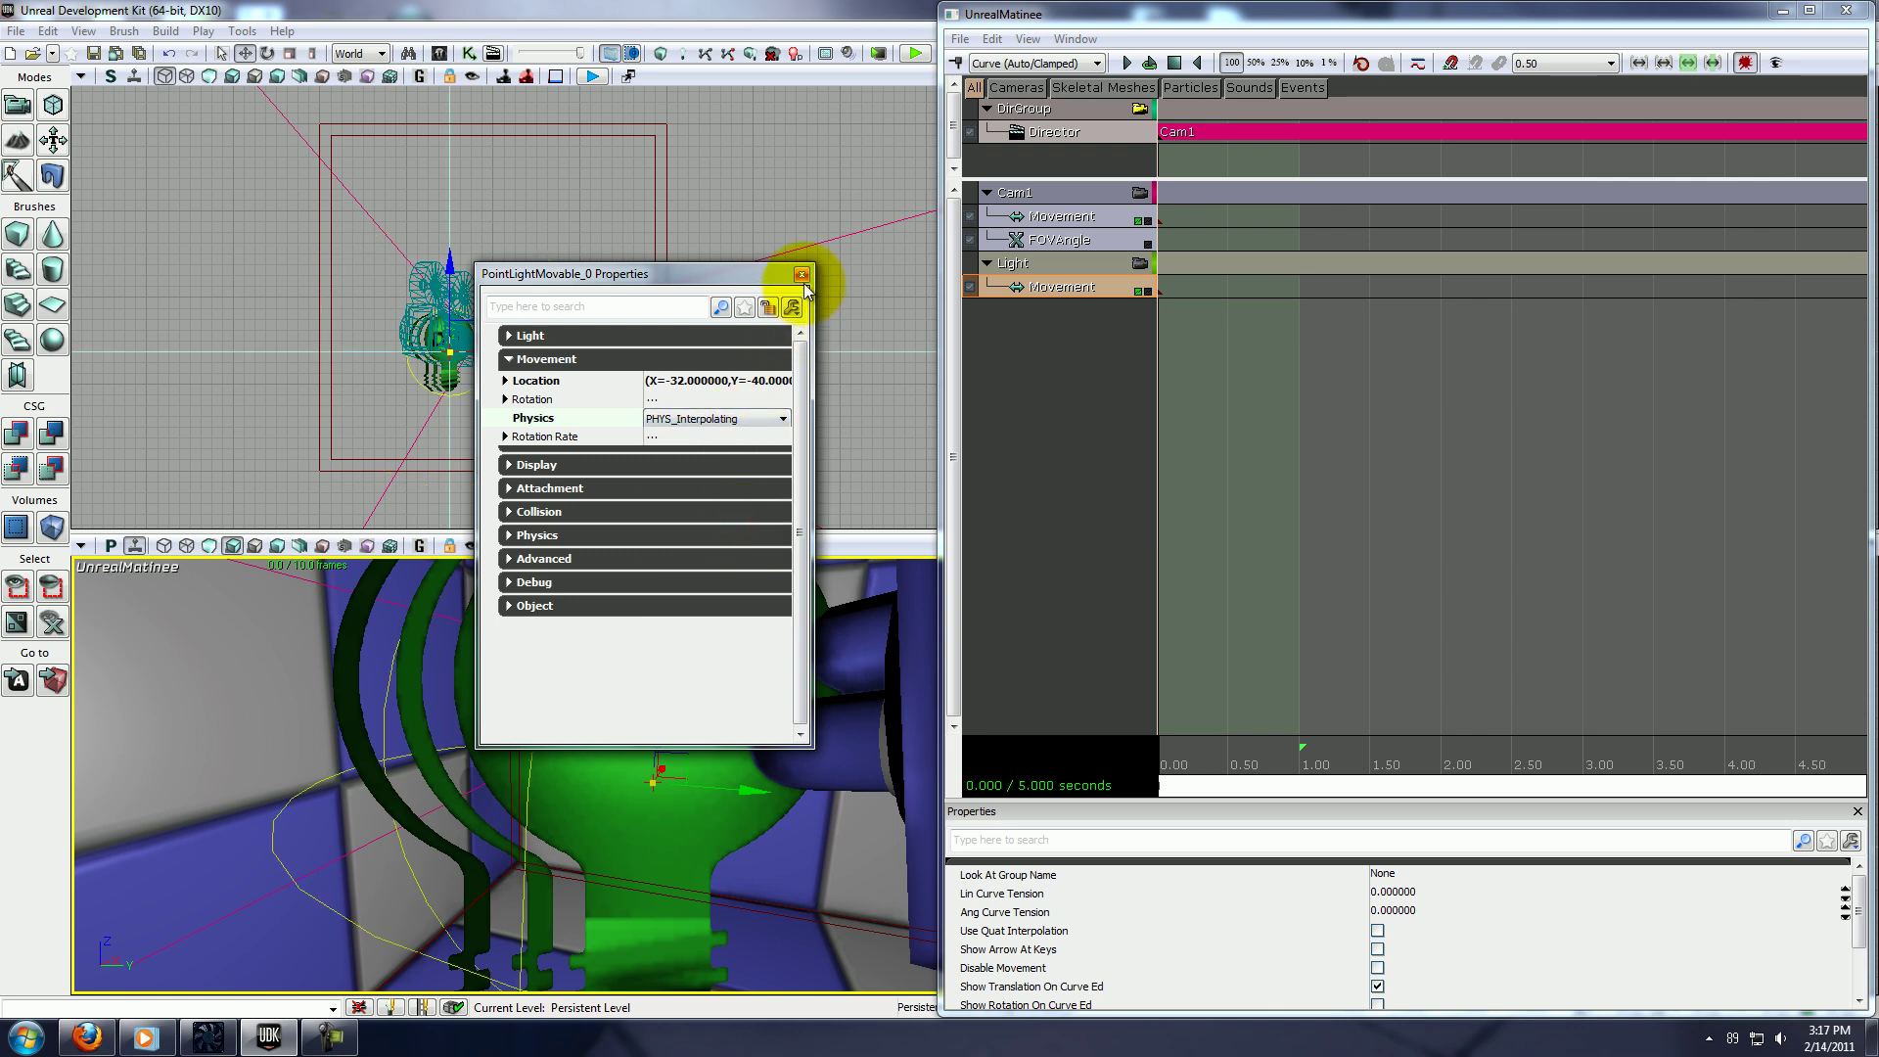
click(801, 275)
drag(788, 819, 728, 771)
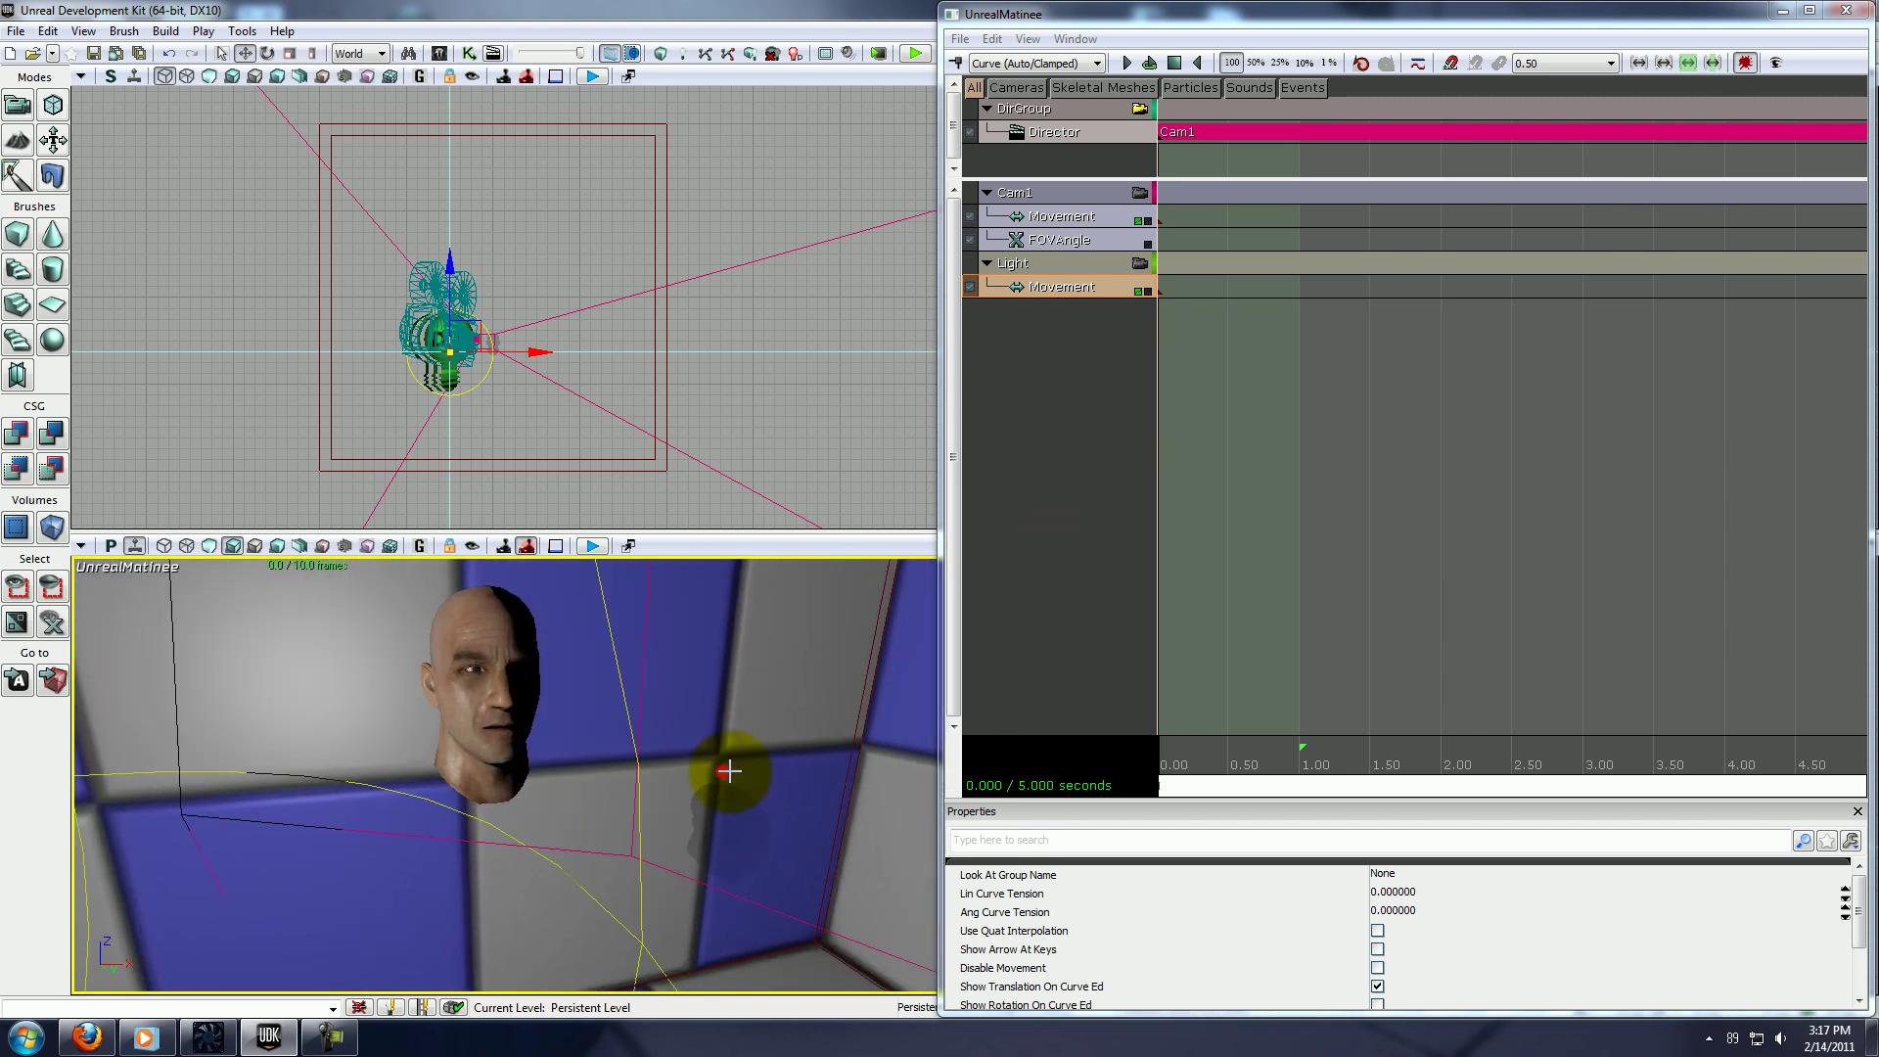
Dock Matinee on the left half beside the Content Browser and select Head02_Mat.
drag(1253, 19, 403, 79)
click(438, 53)
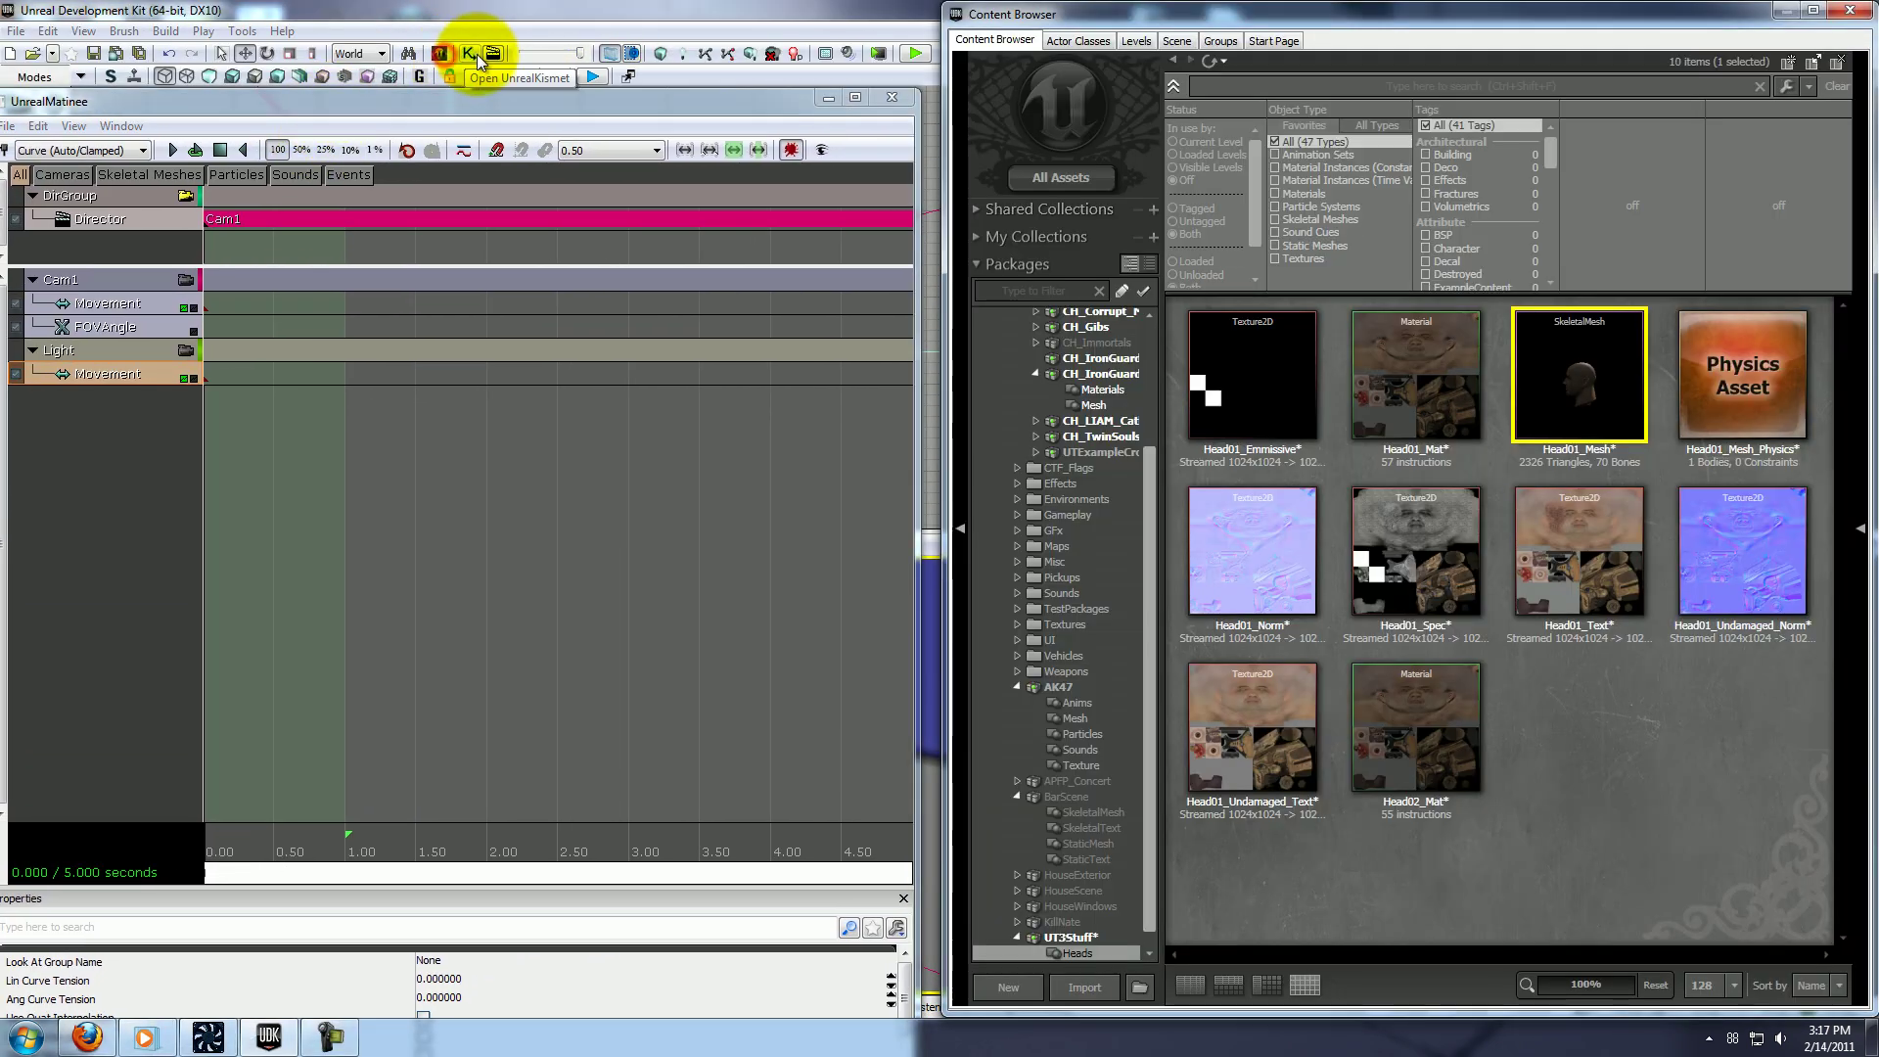
drag(519, 104, 10, 128)
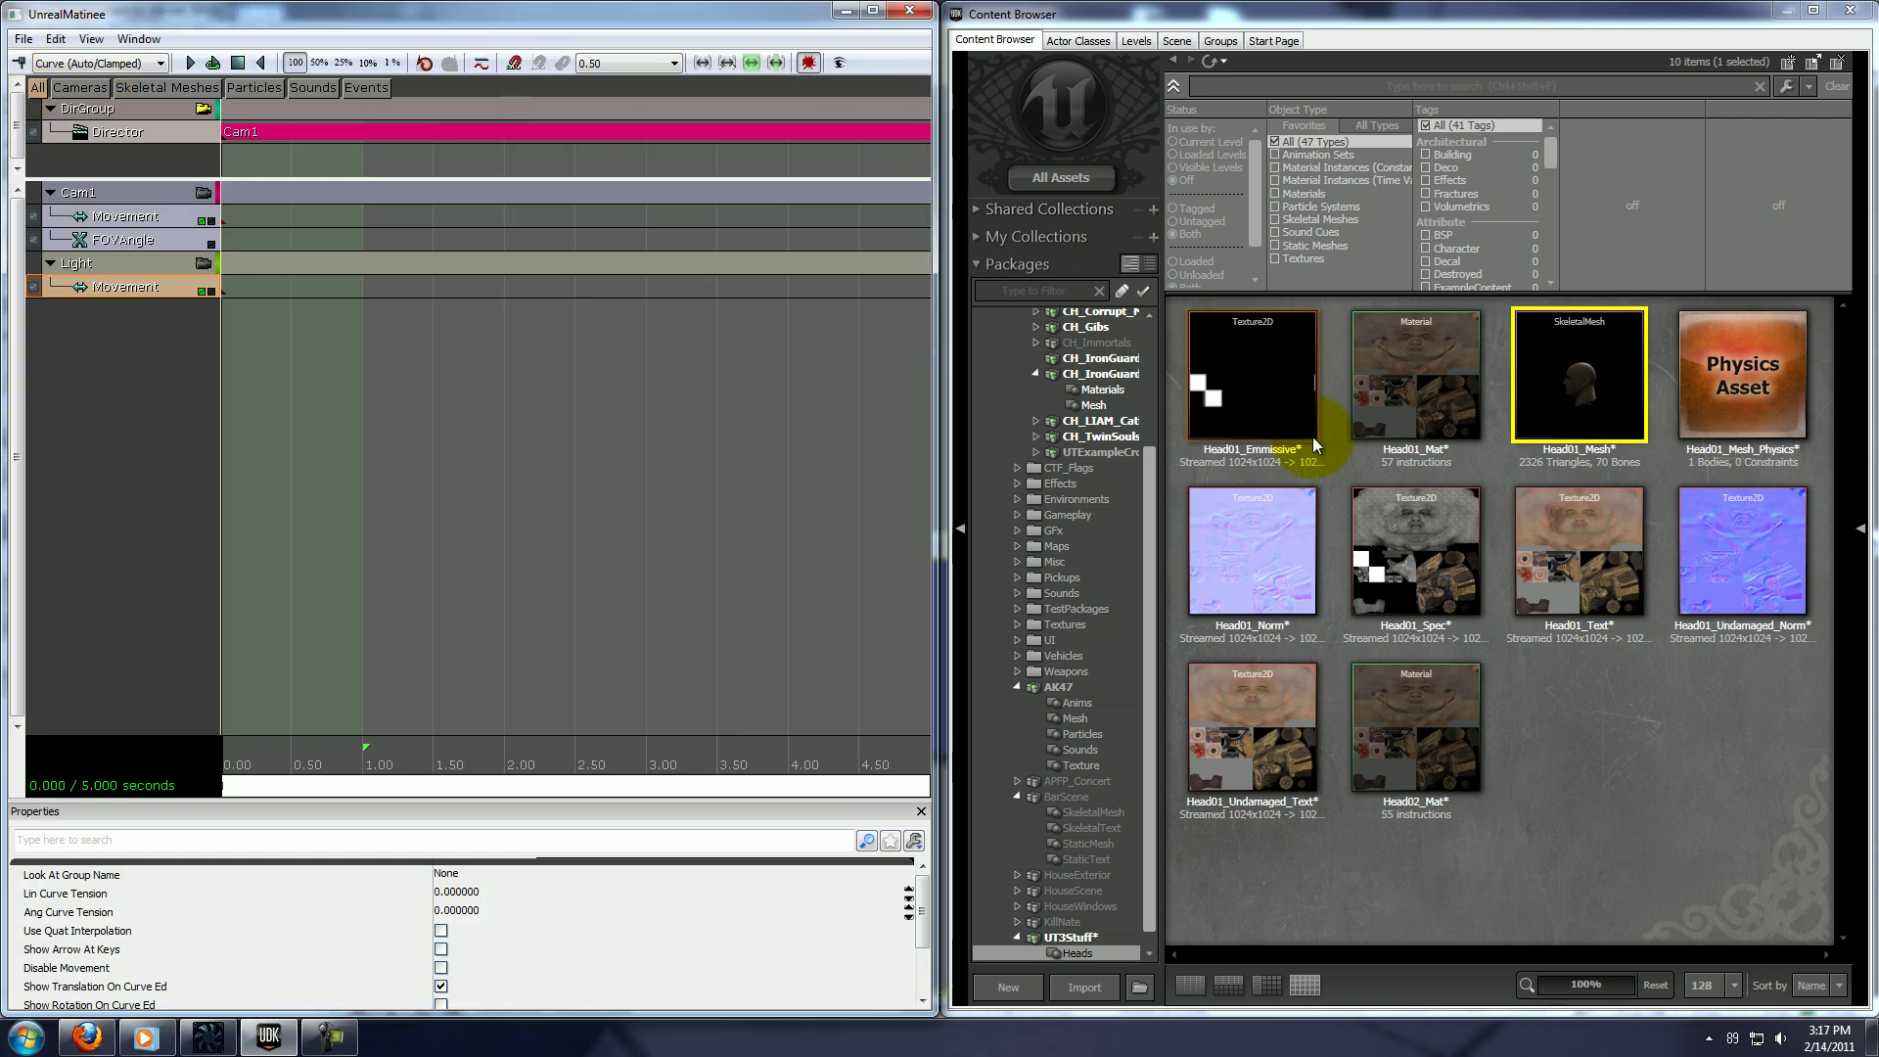
click(1438, 758)
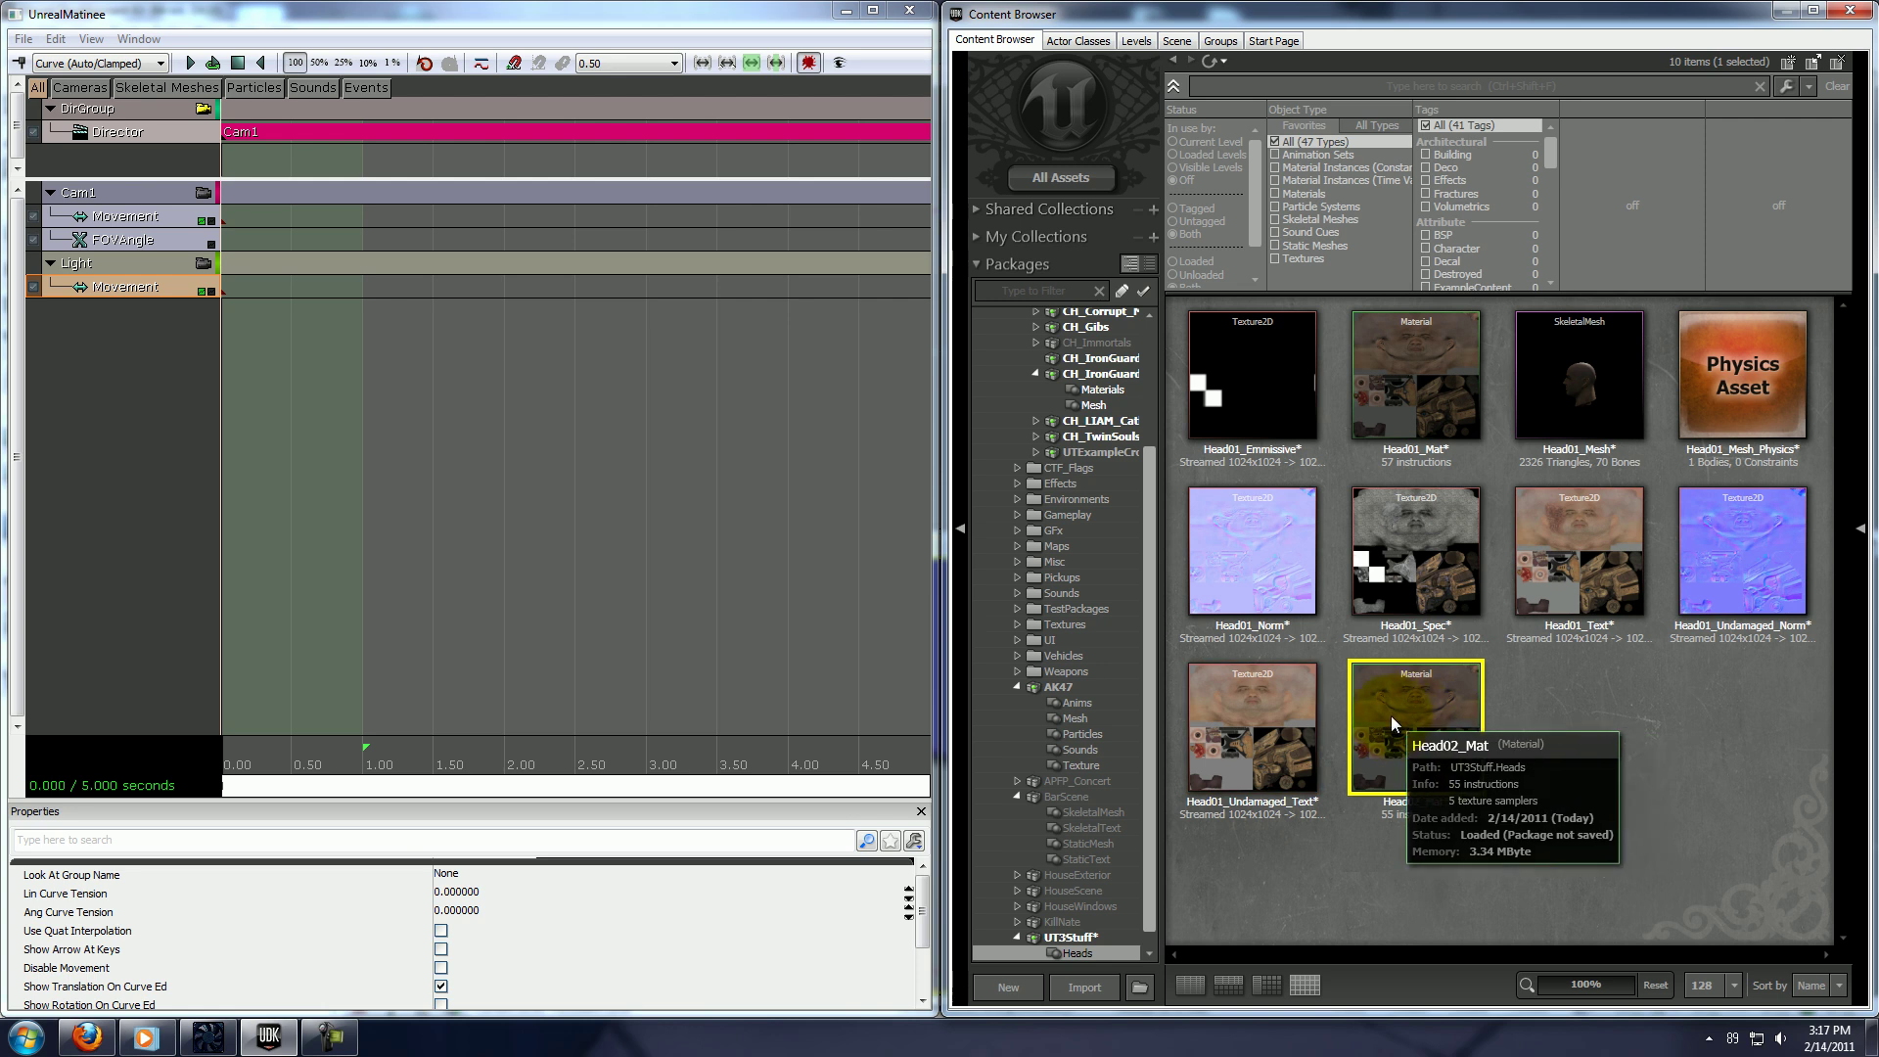
Add a new empty Matinee group named DamageMaterial.
click(149, 385)
right_click(149, 385)
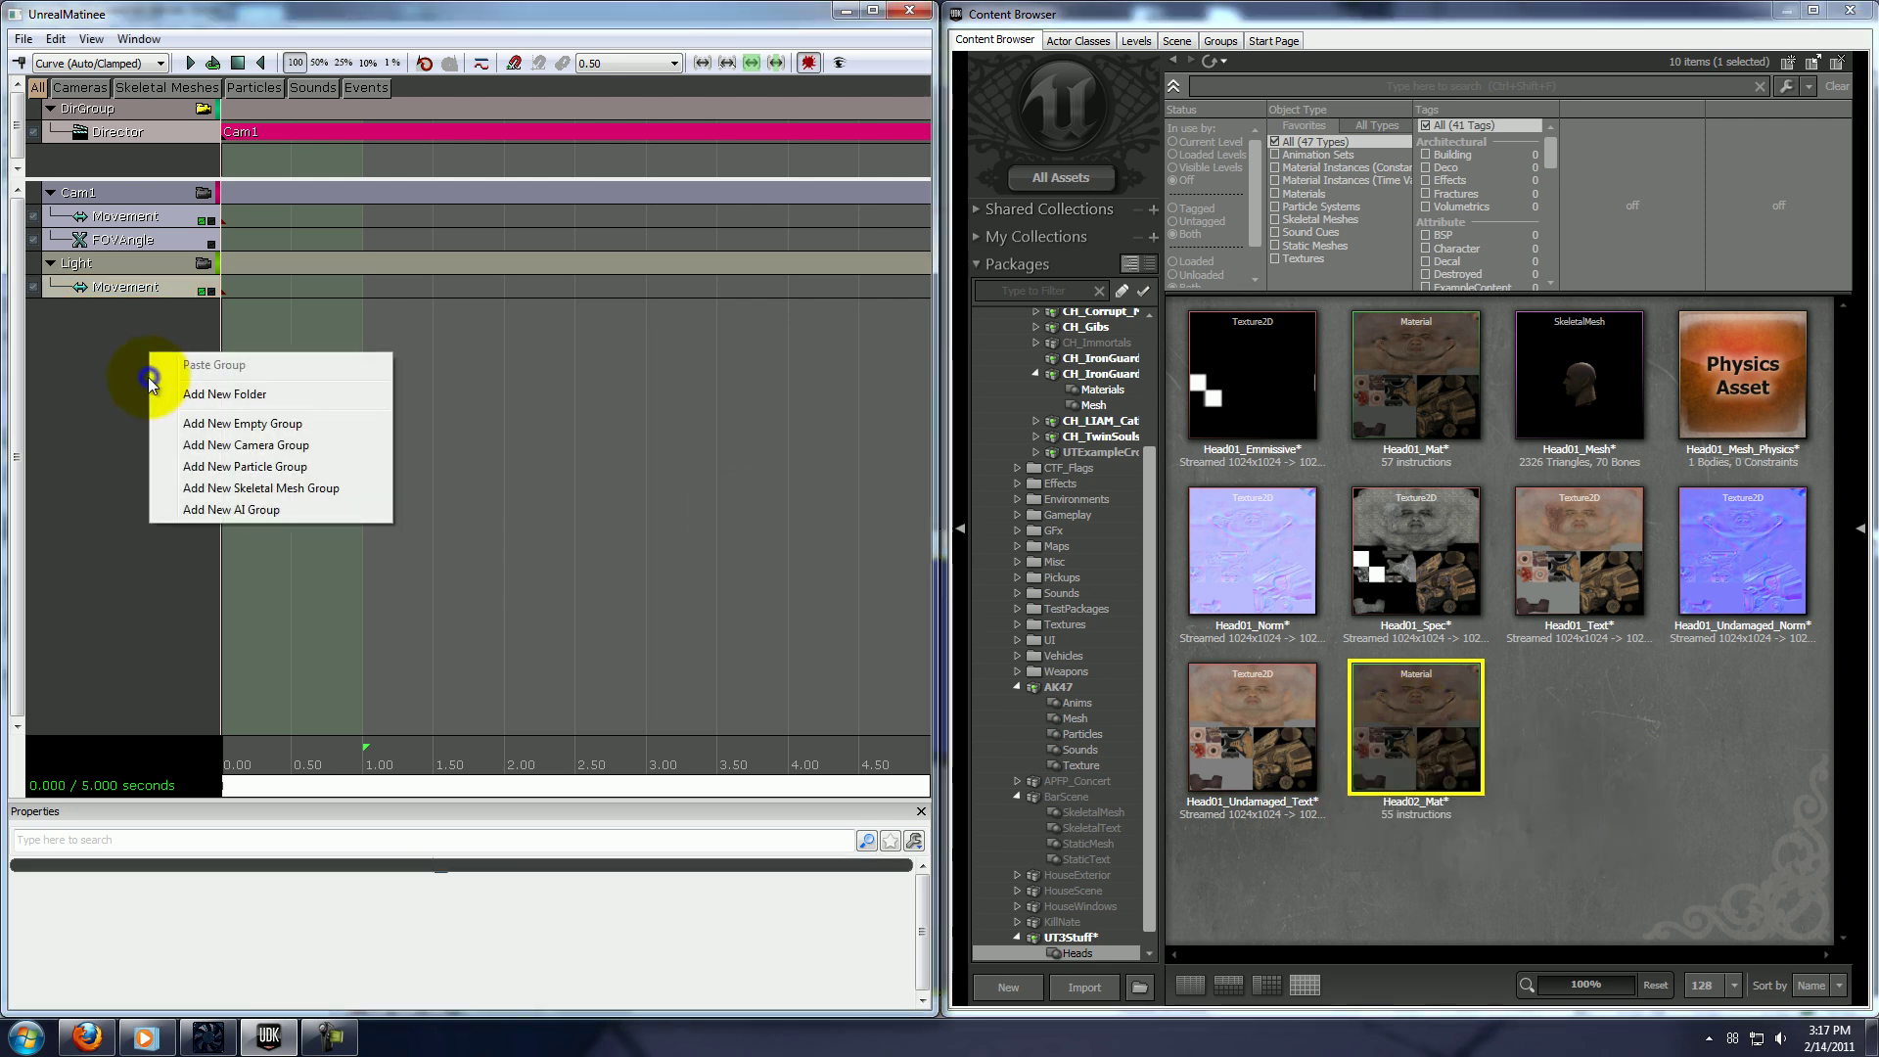
click(311, 423)
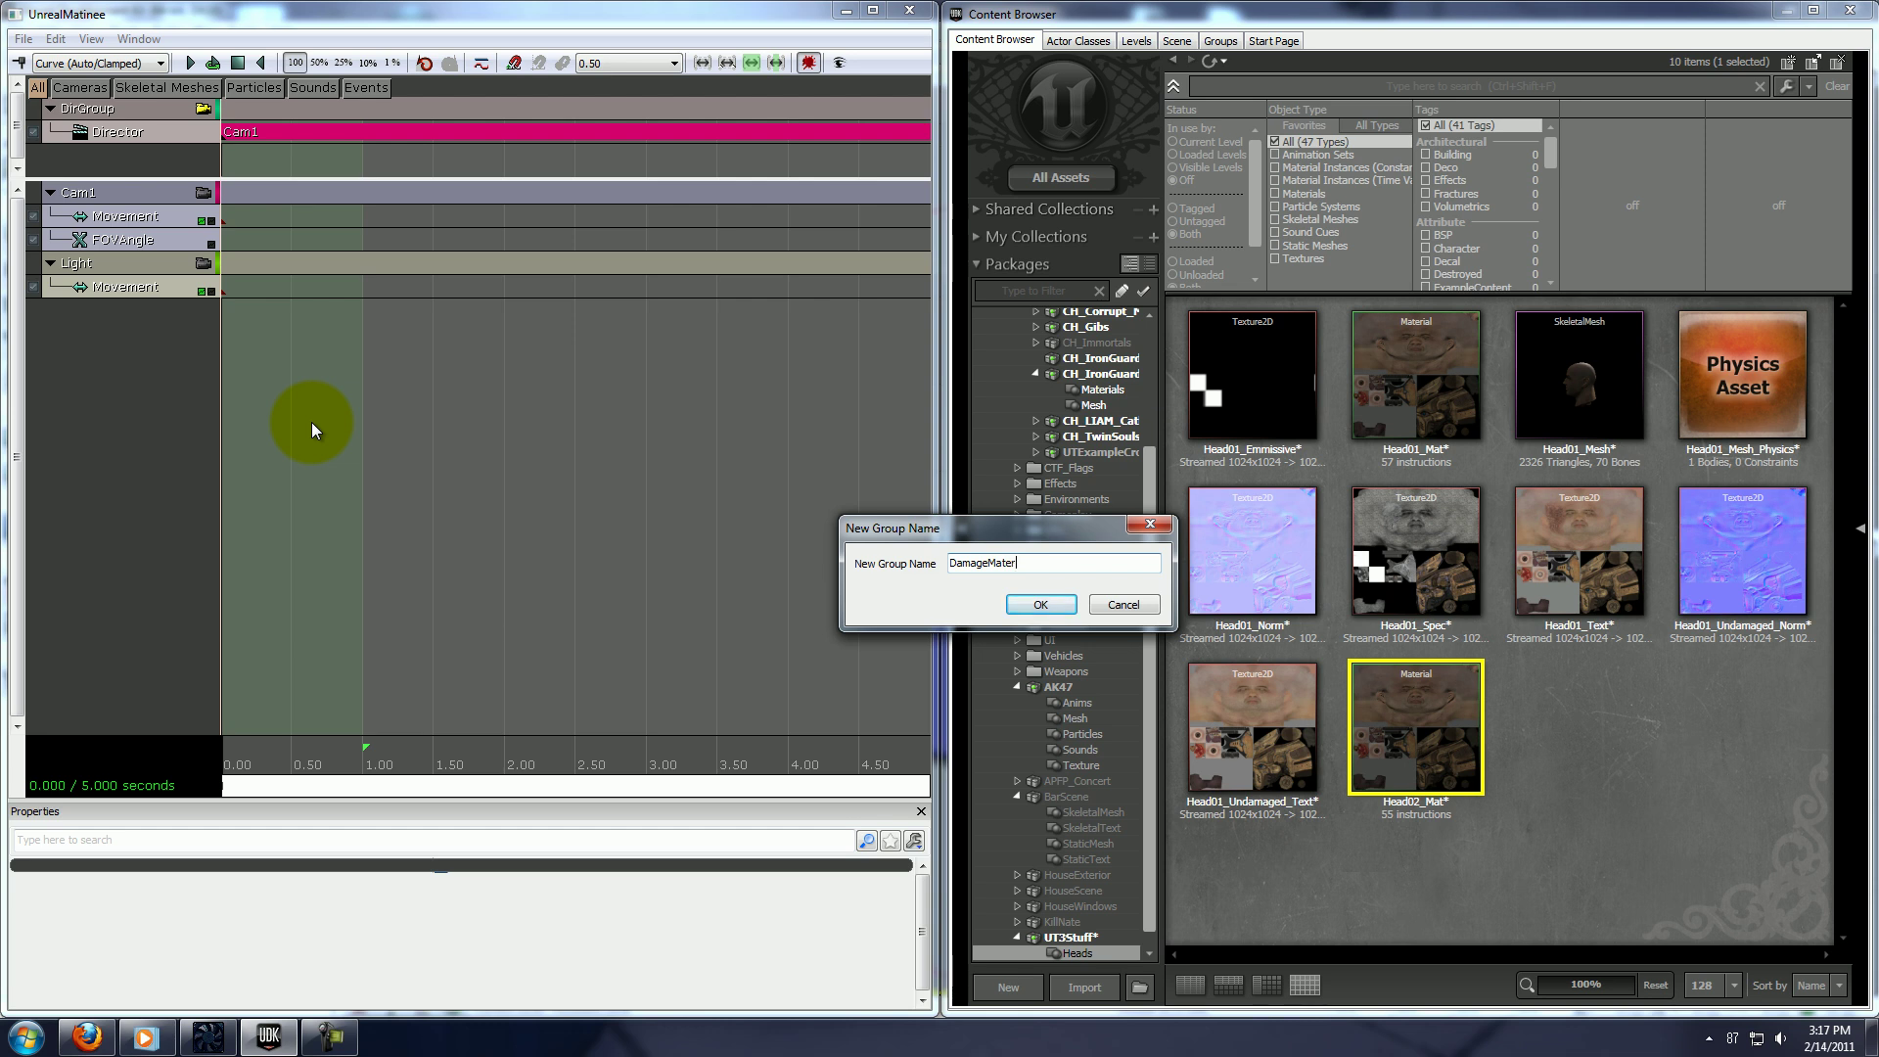
key(Return)
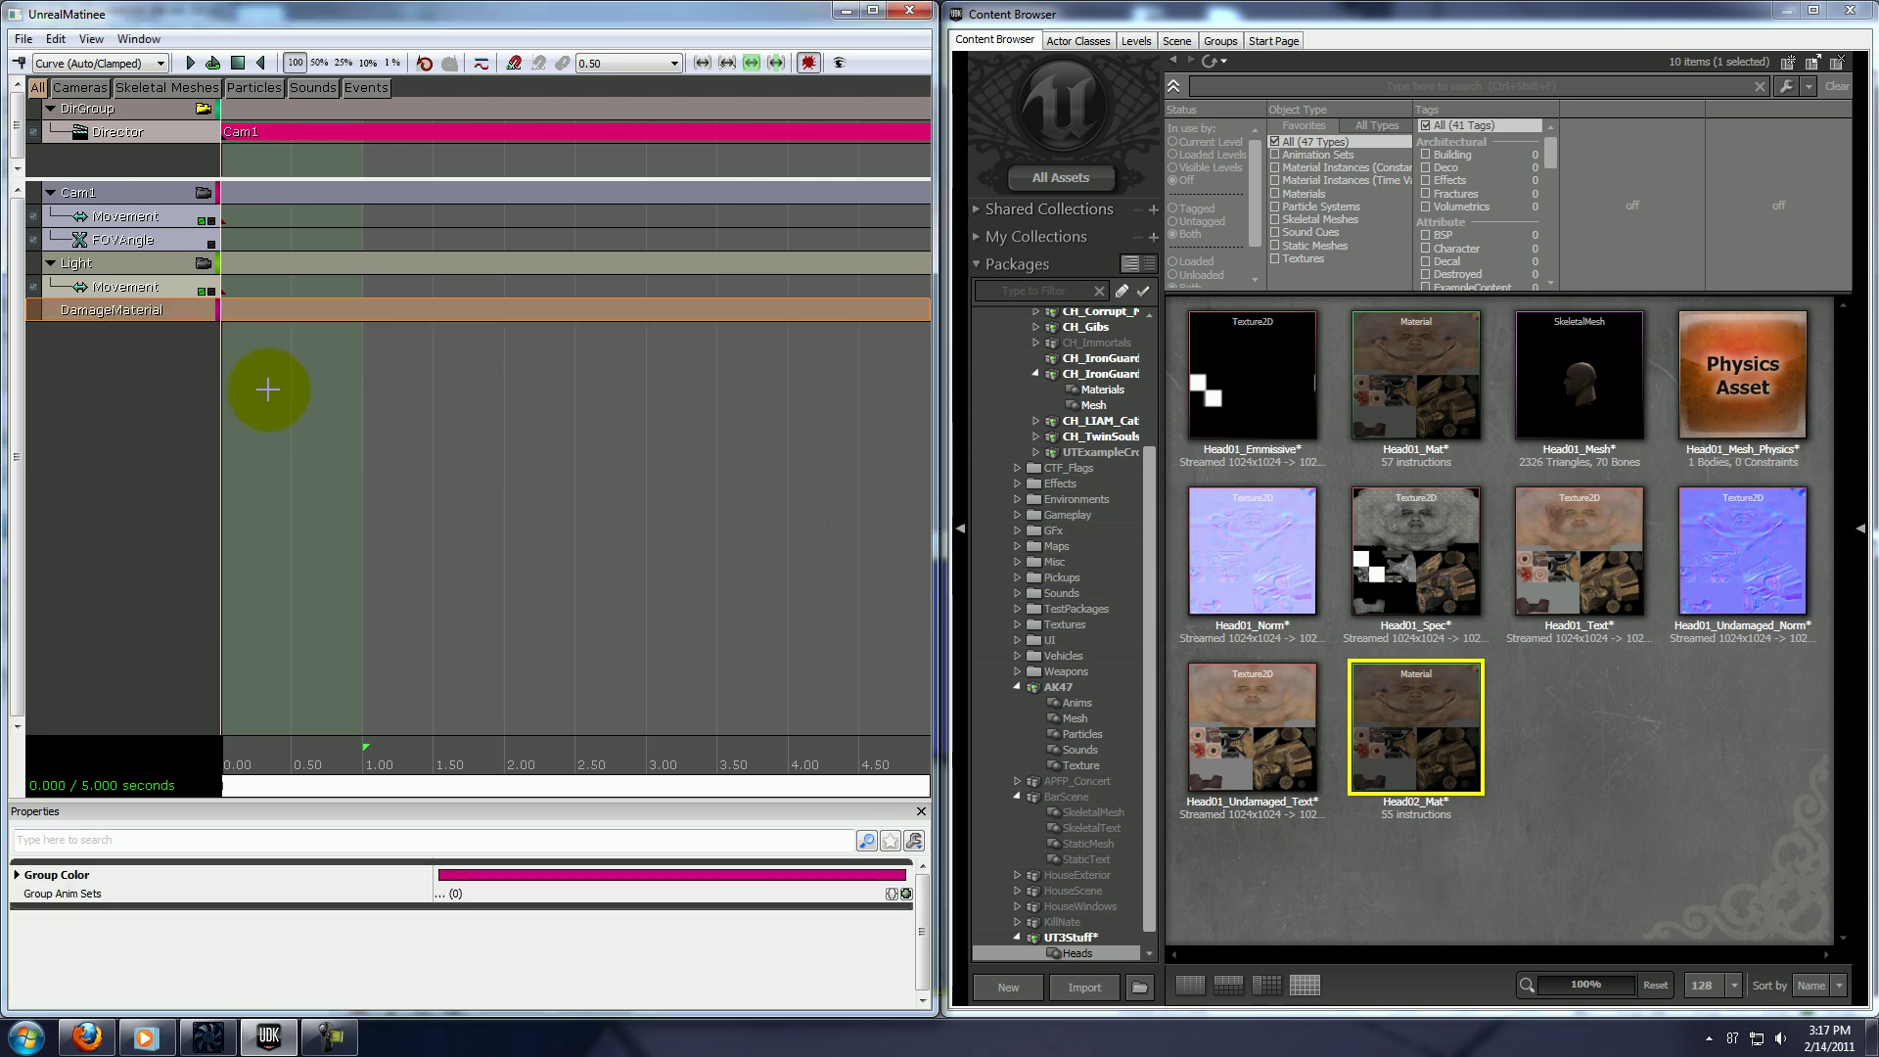
Add a Float Material Param track to the DamageMaterial group.
right_click(182, 309)
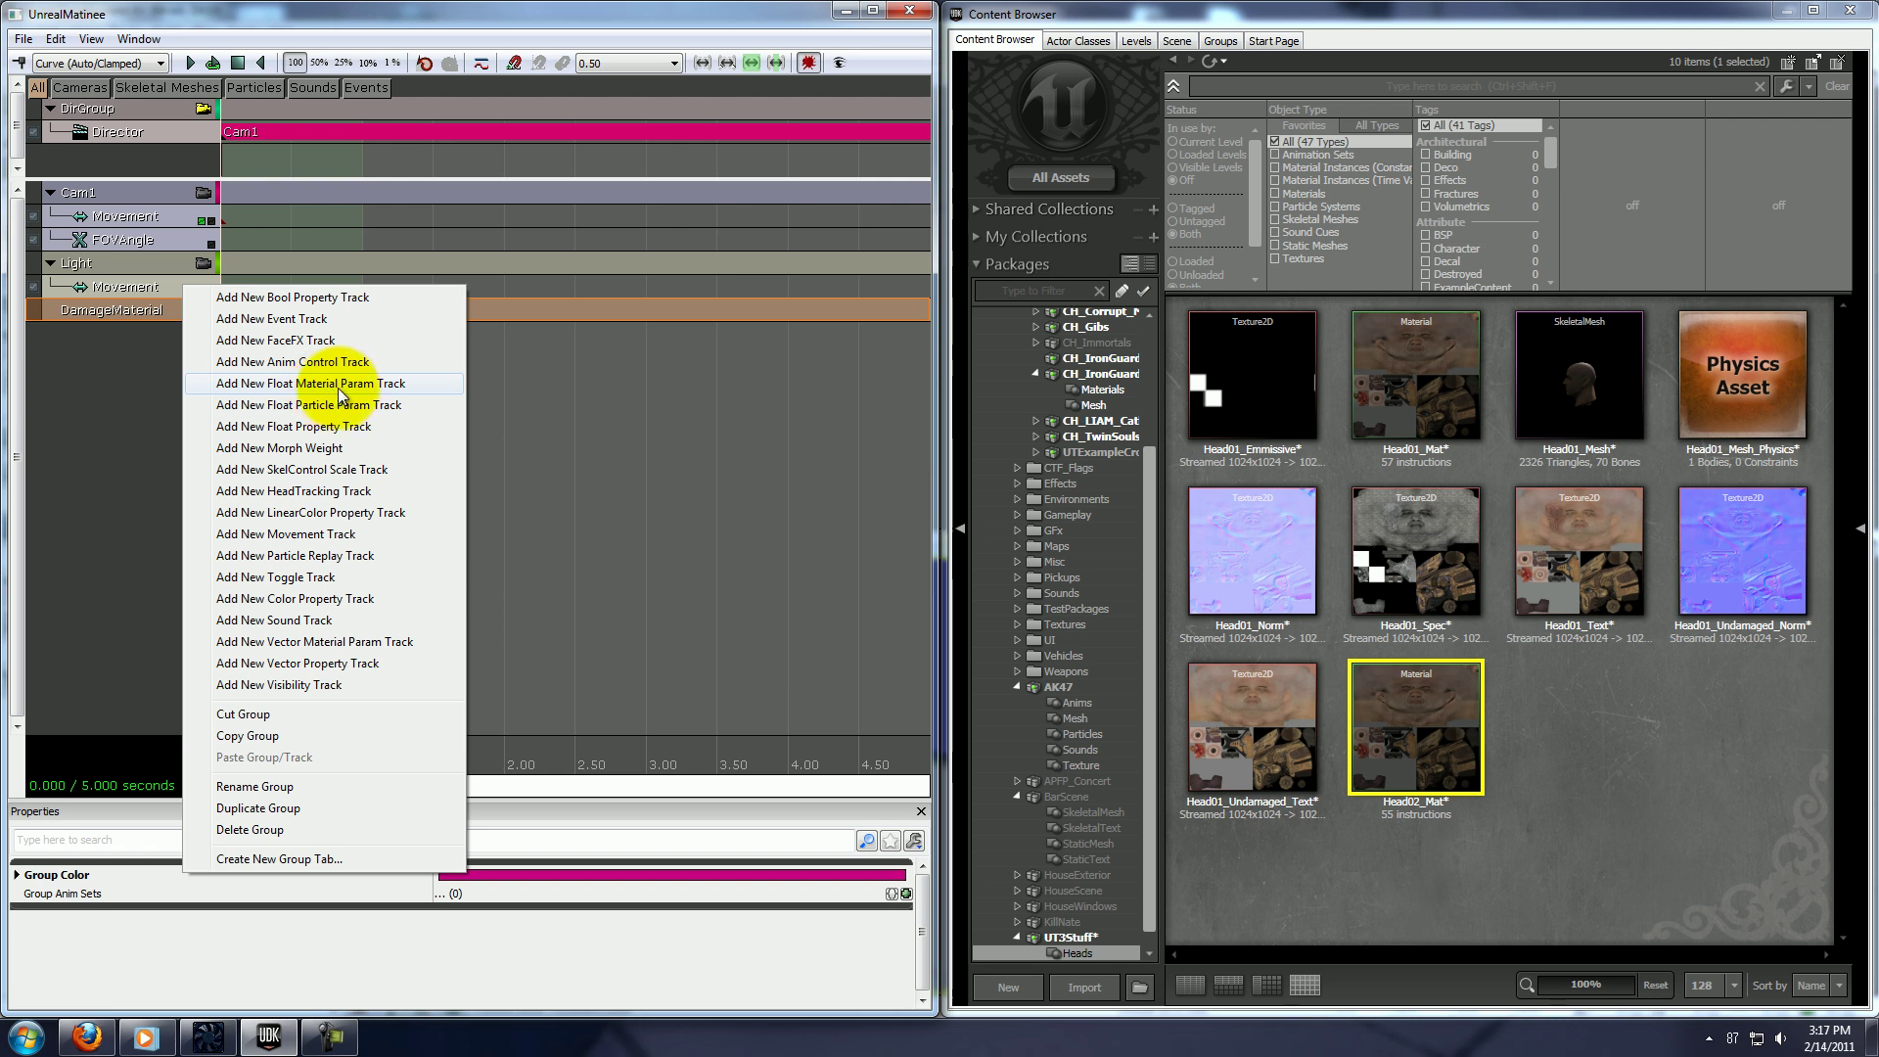
click(403, 385)
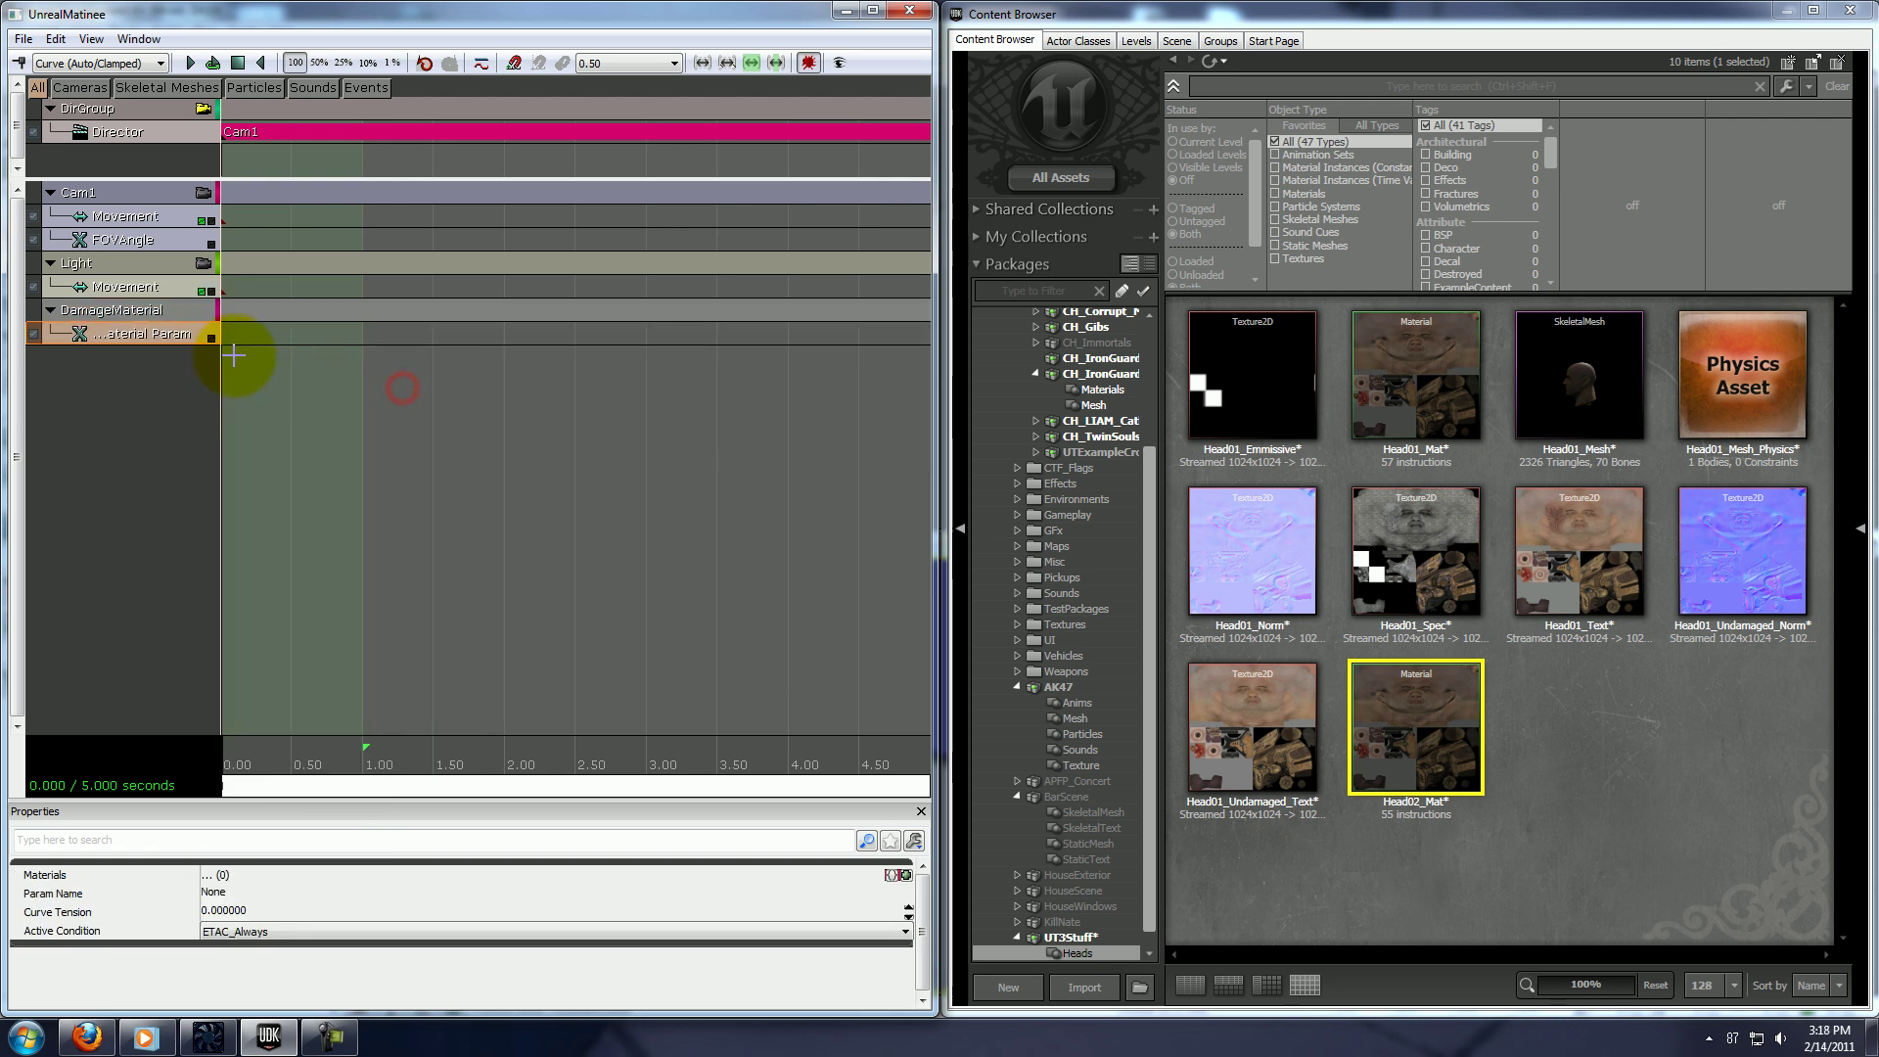
click(180, 335)
drag(379, 752, 276, 849)
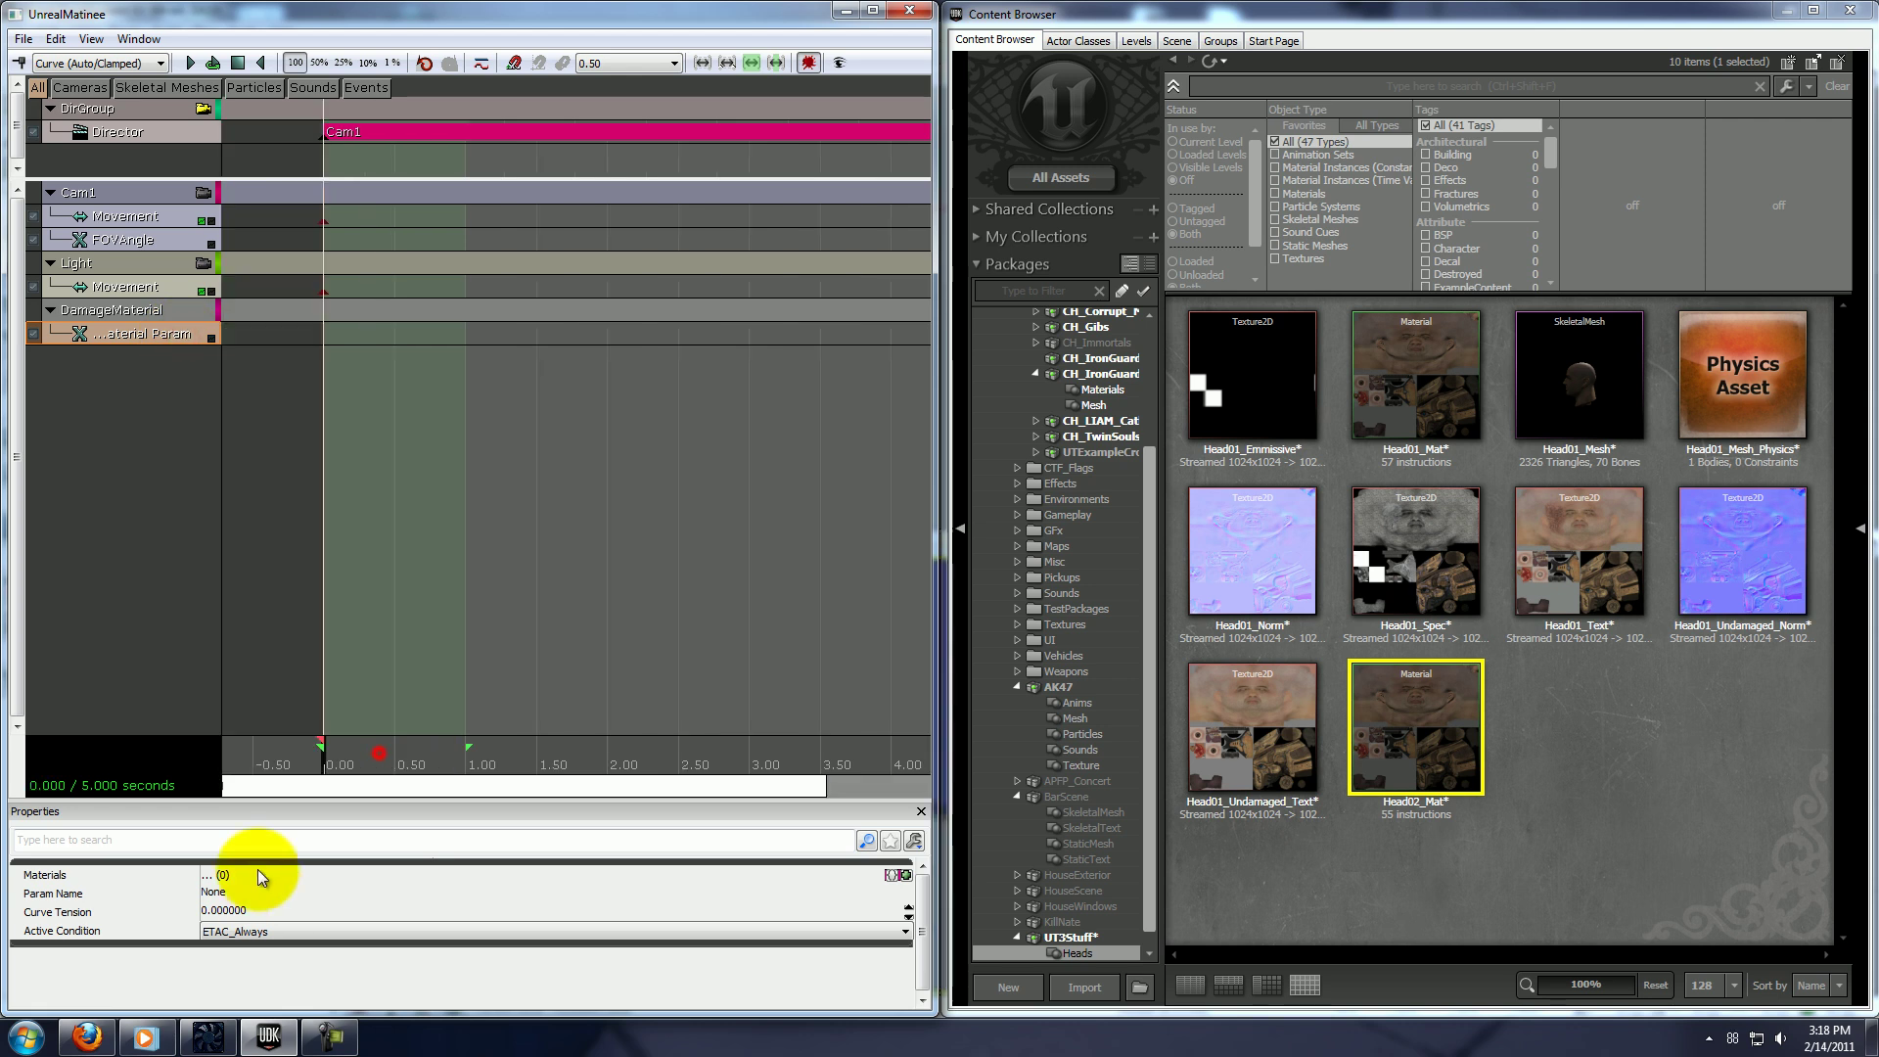
Add a Materials entry targeting Head02_Mat and edit the track's parameter name.
click(904, 877)
double_click(167, 894)
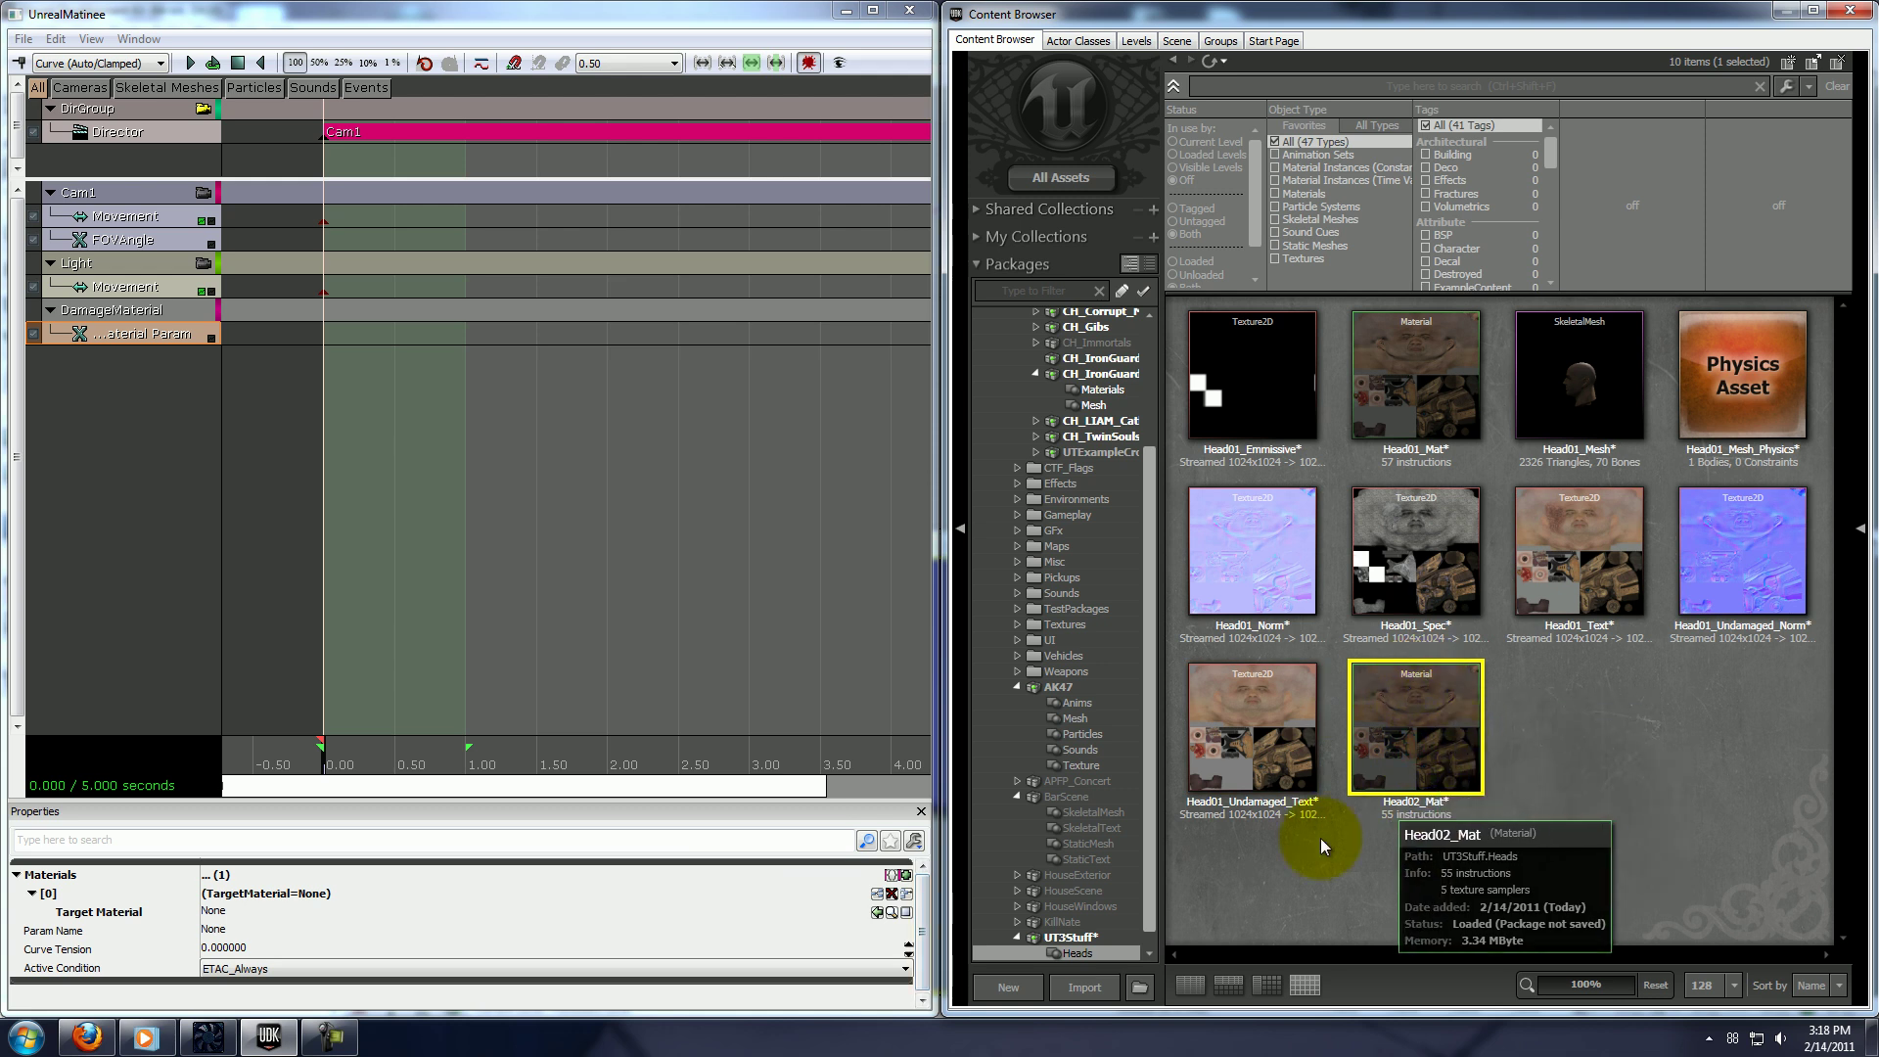
click(880, 915)
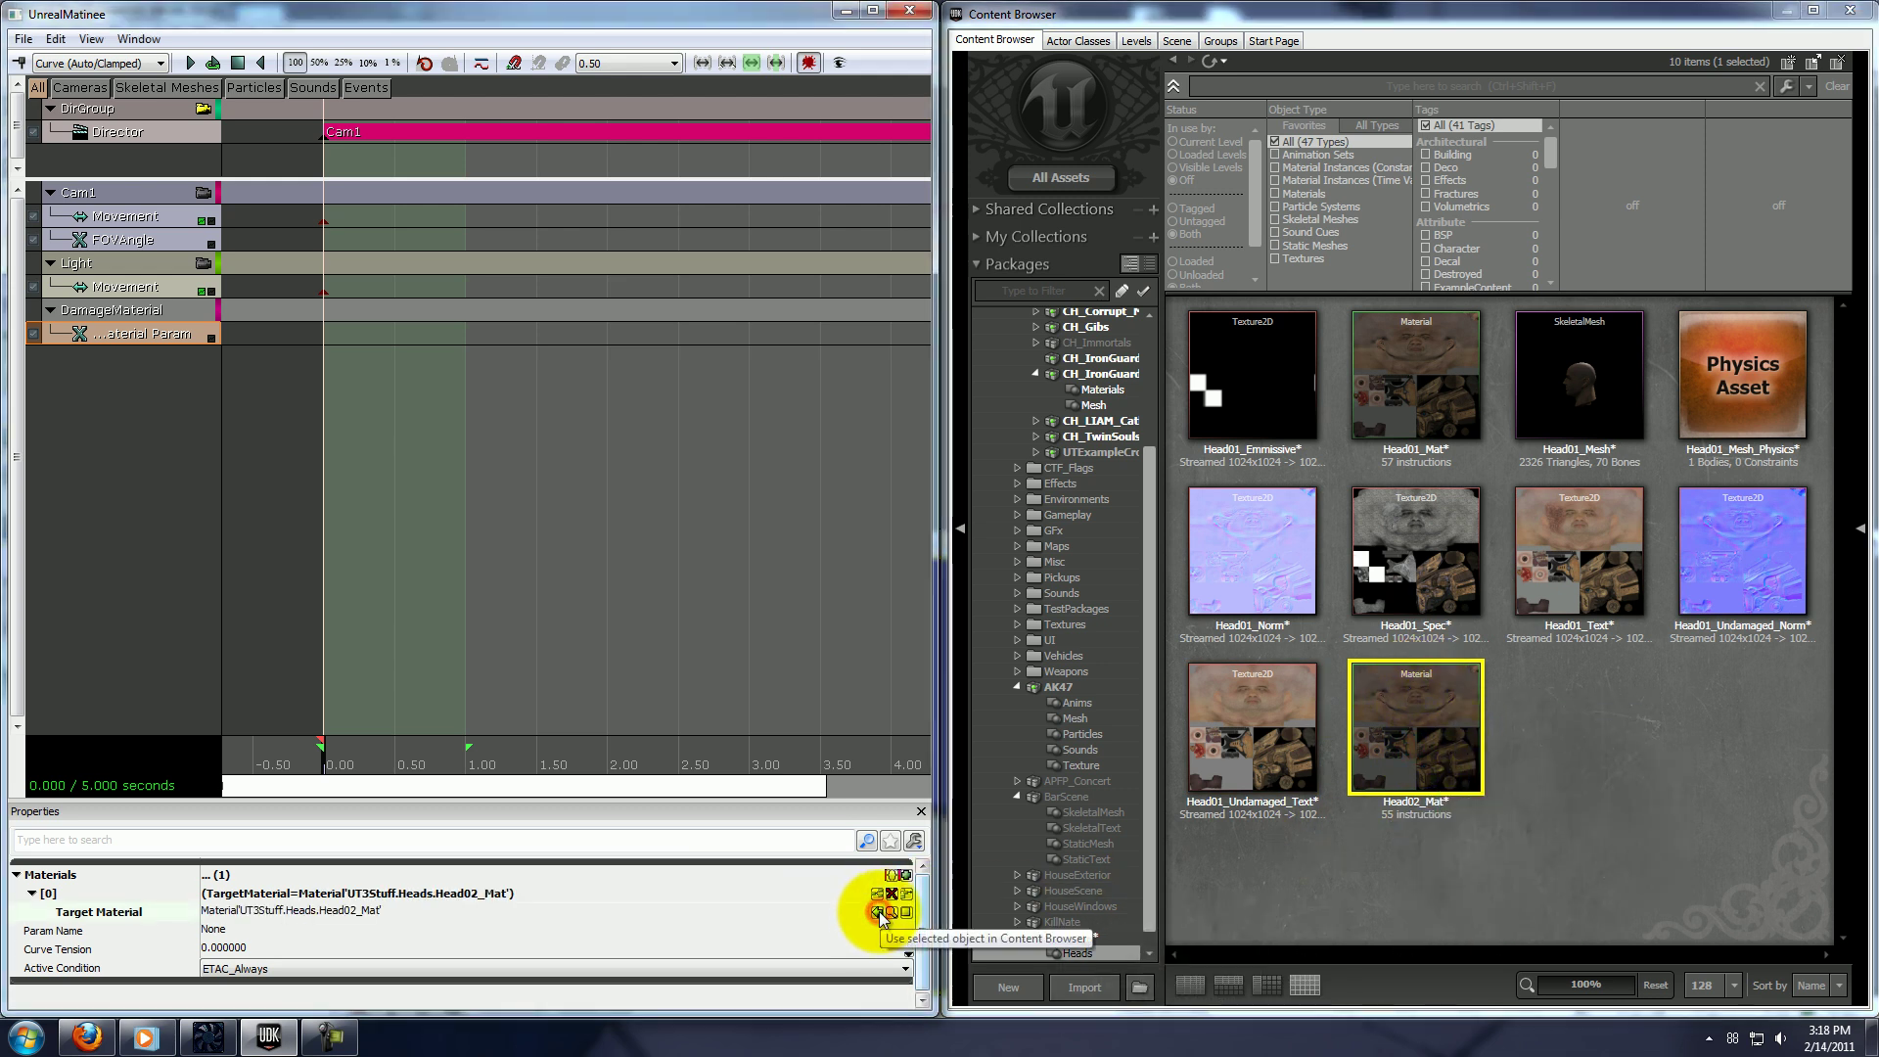
click(795, 928)
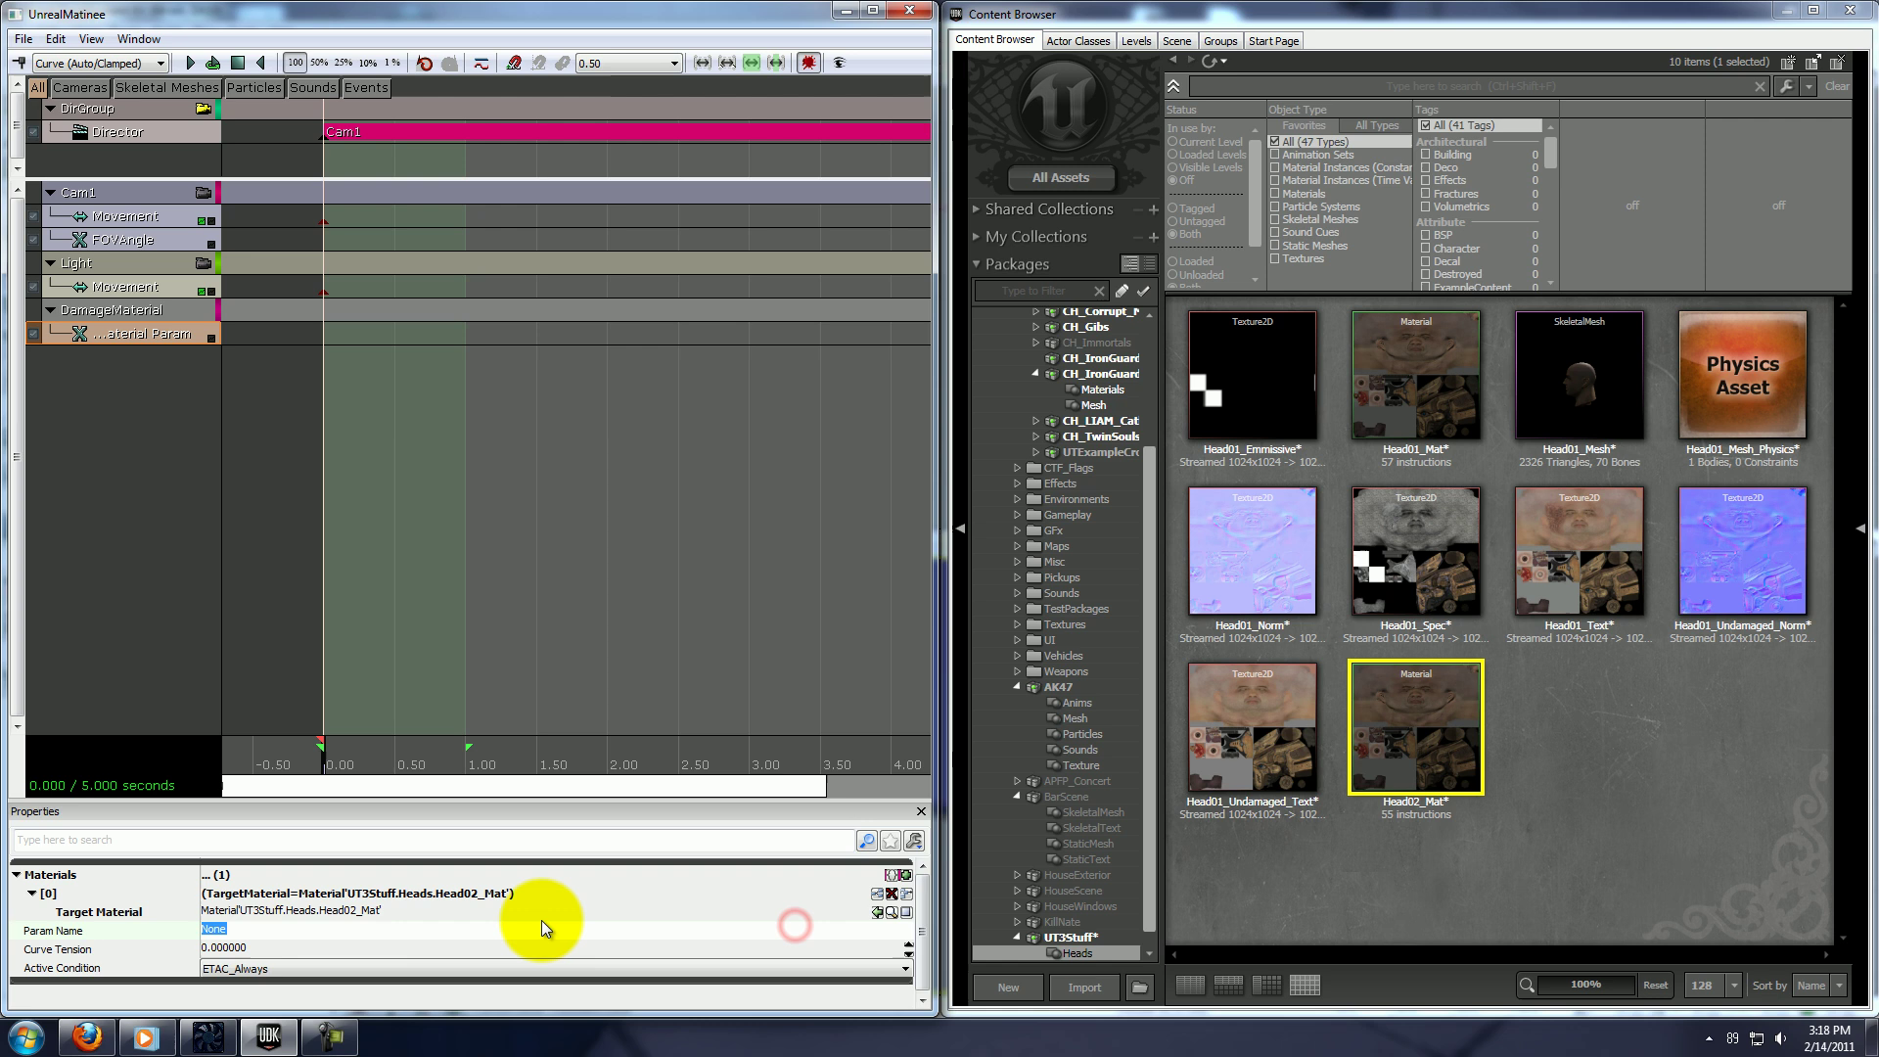
click(1465, 723)
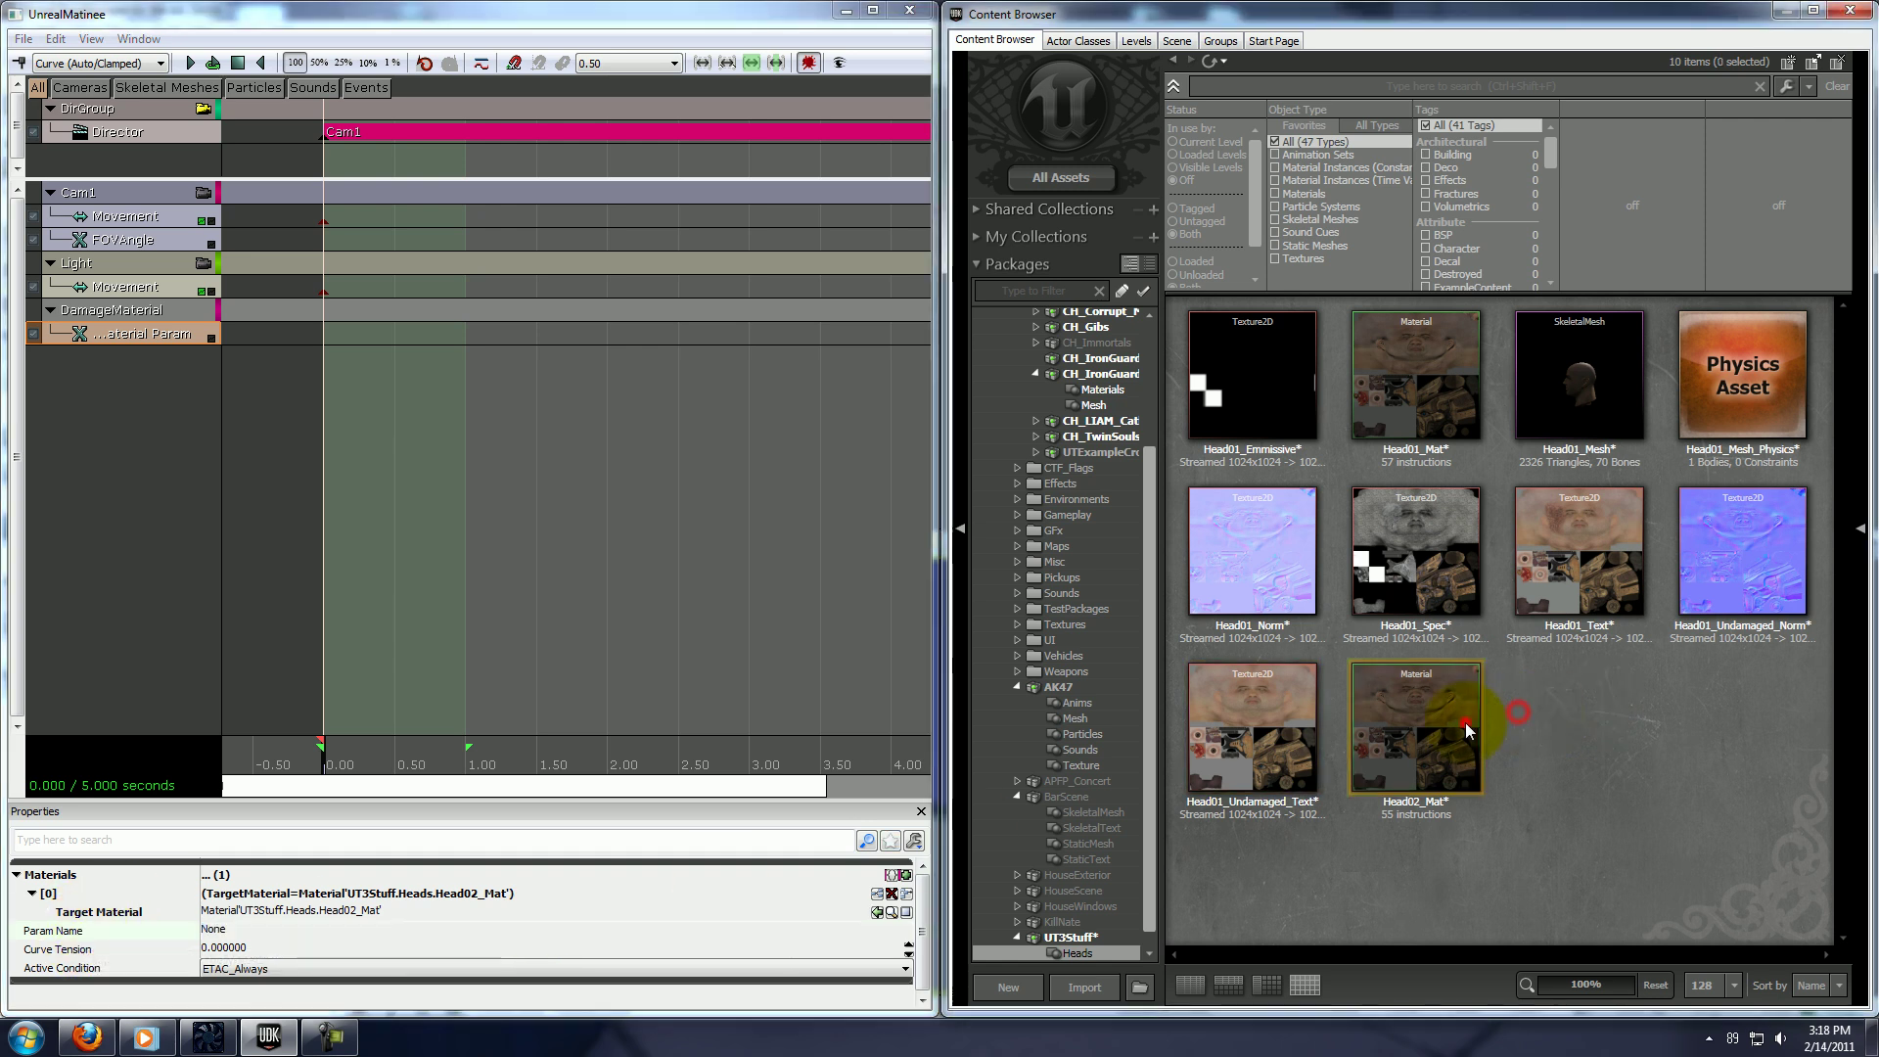
Read the 'Damaged' parameter name in Head02_Mat, close the editor, and enter Damage as Param Name.
double_click(1454, 724)
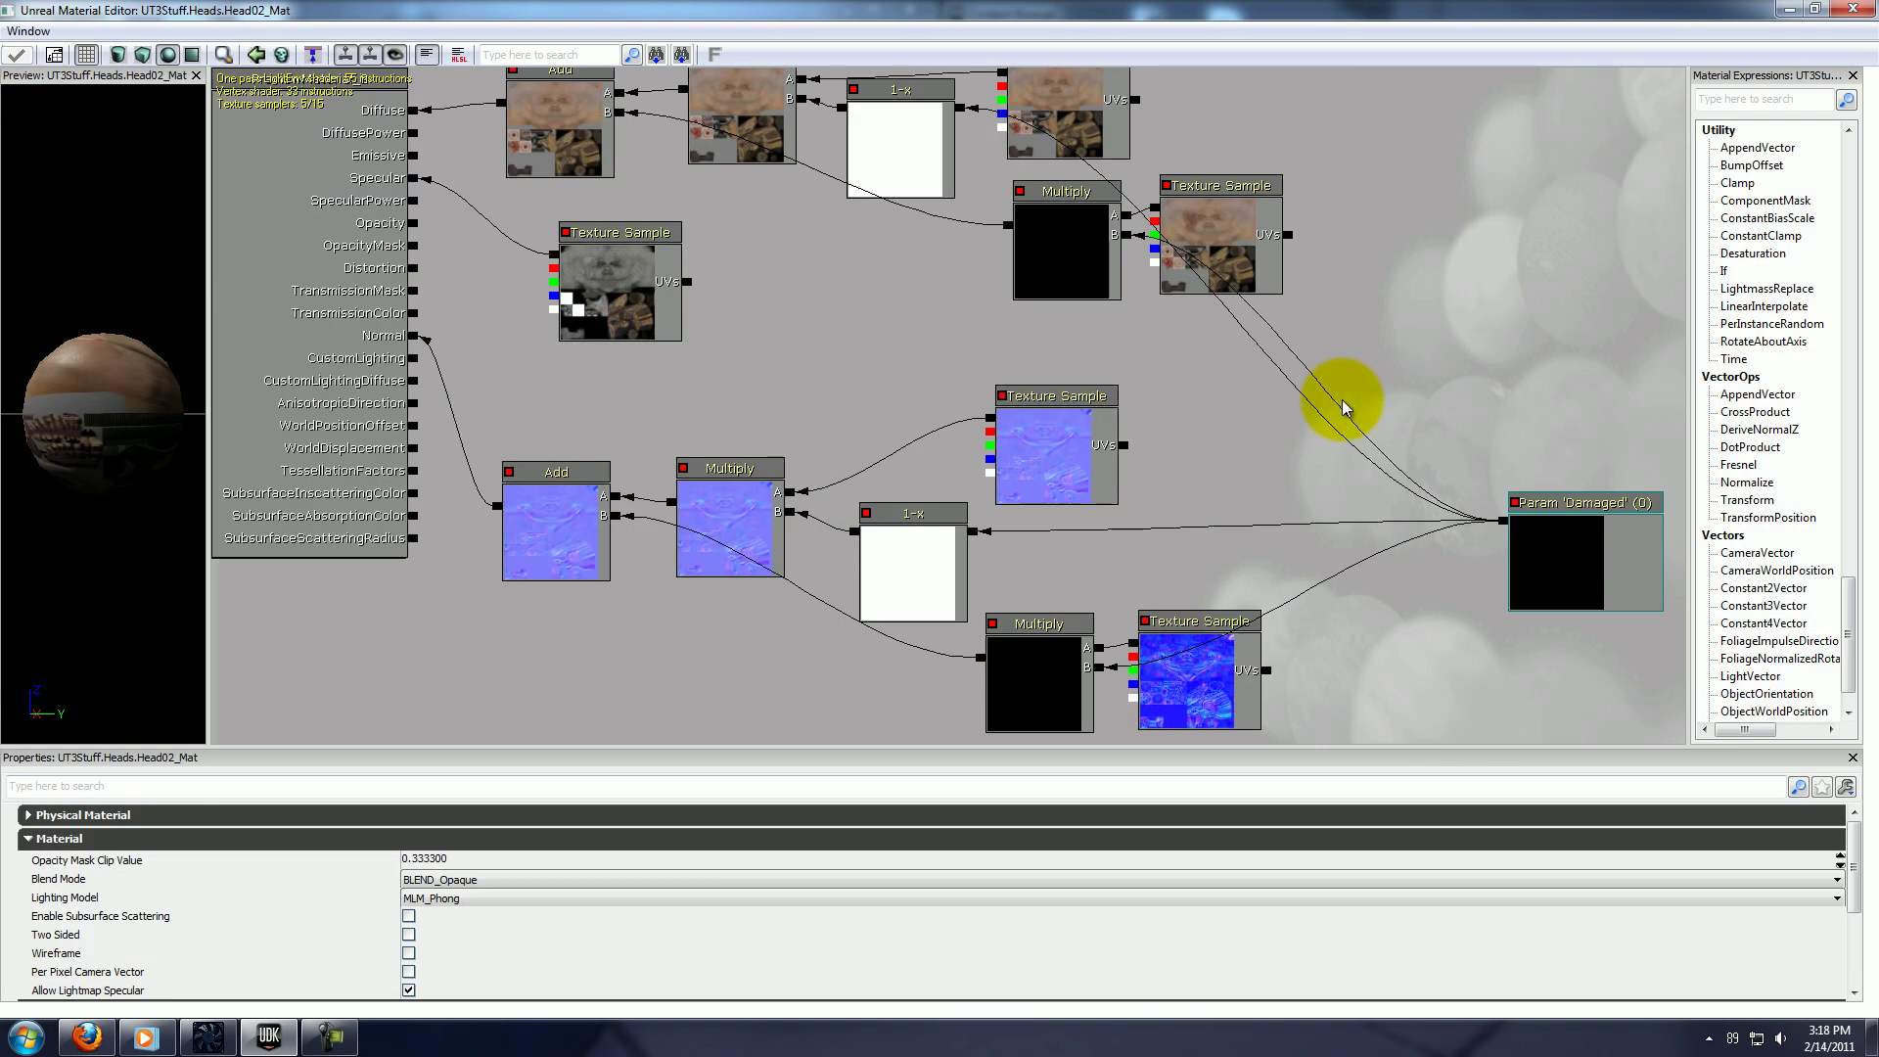
click(1547, 584)
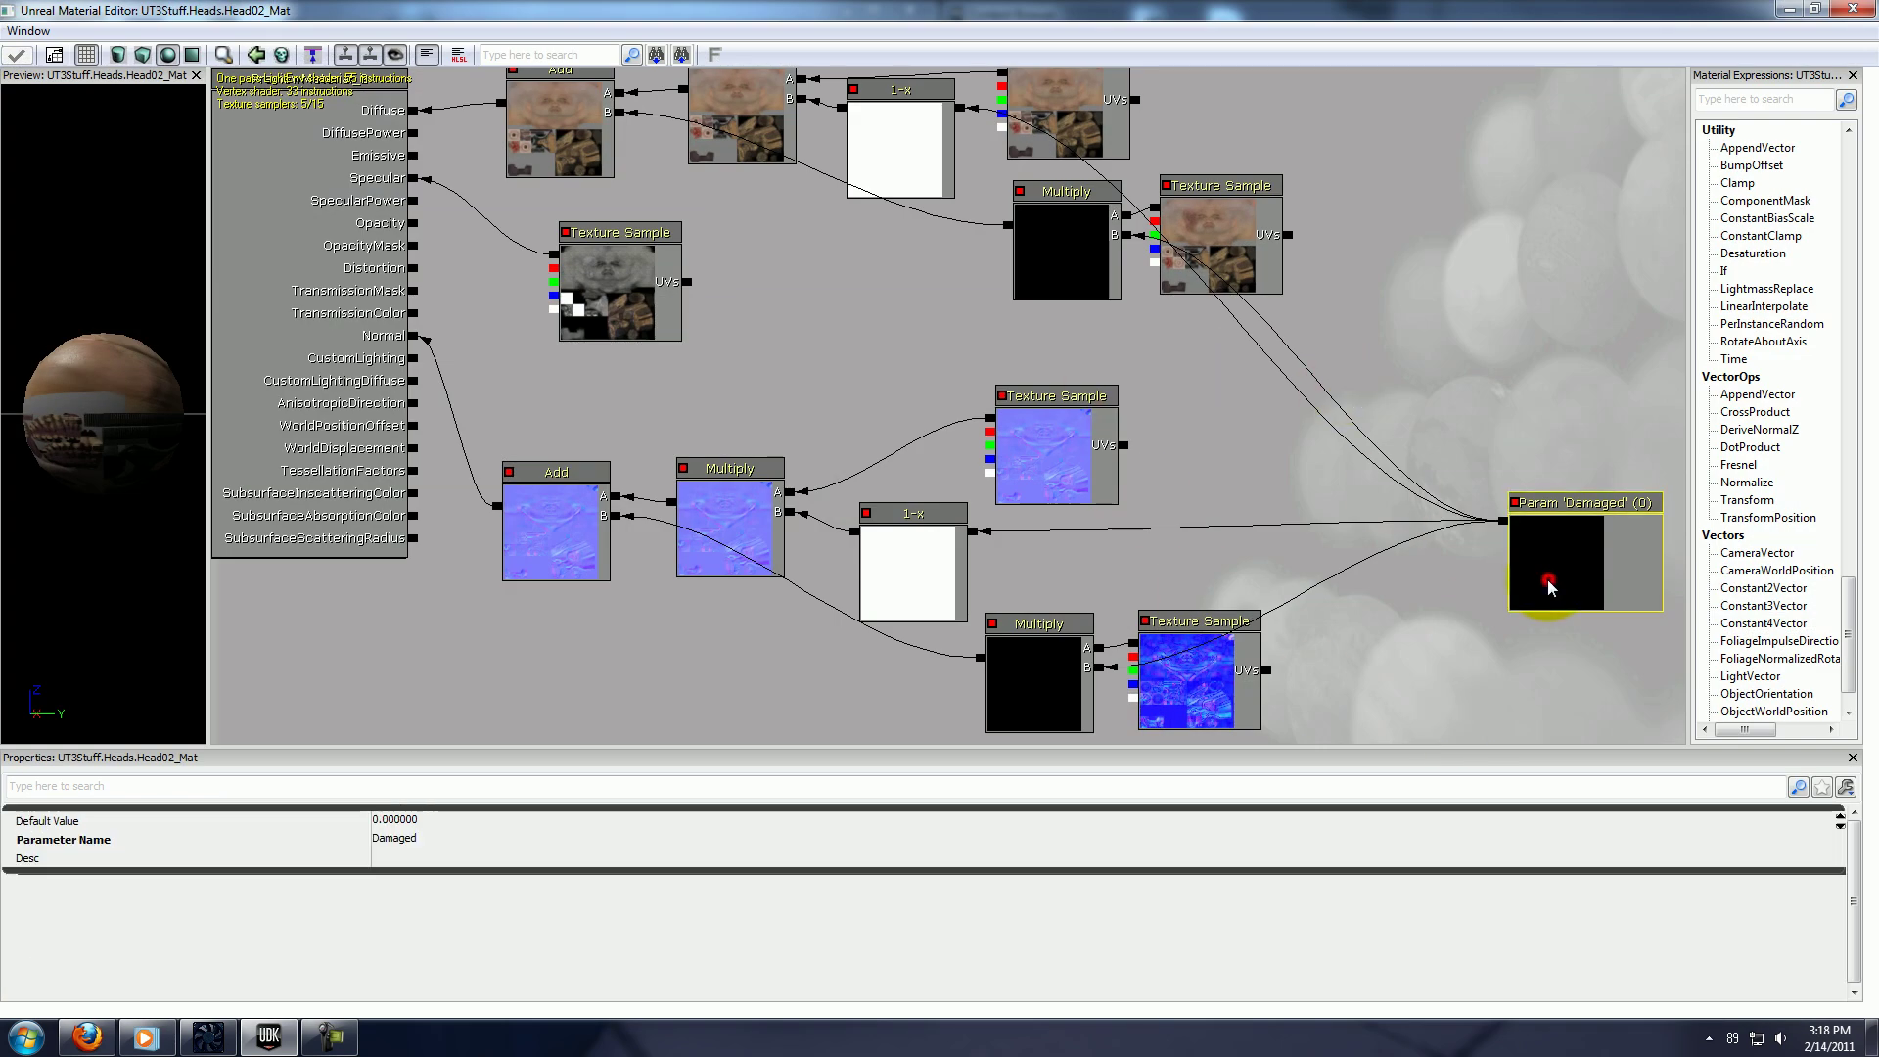
click(427, 838)
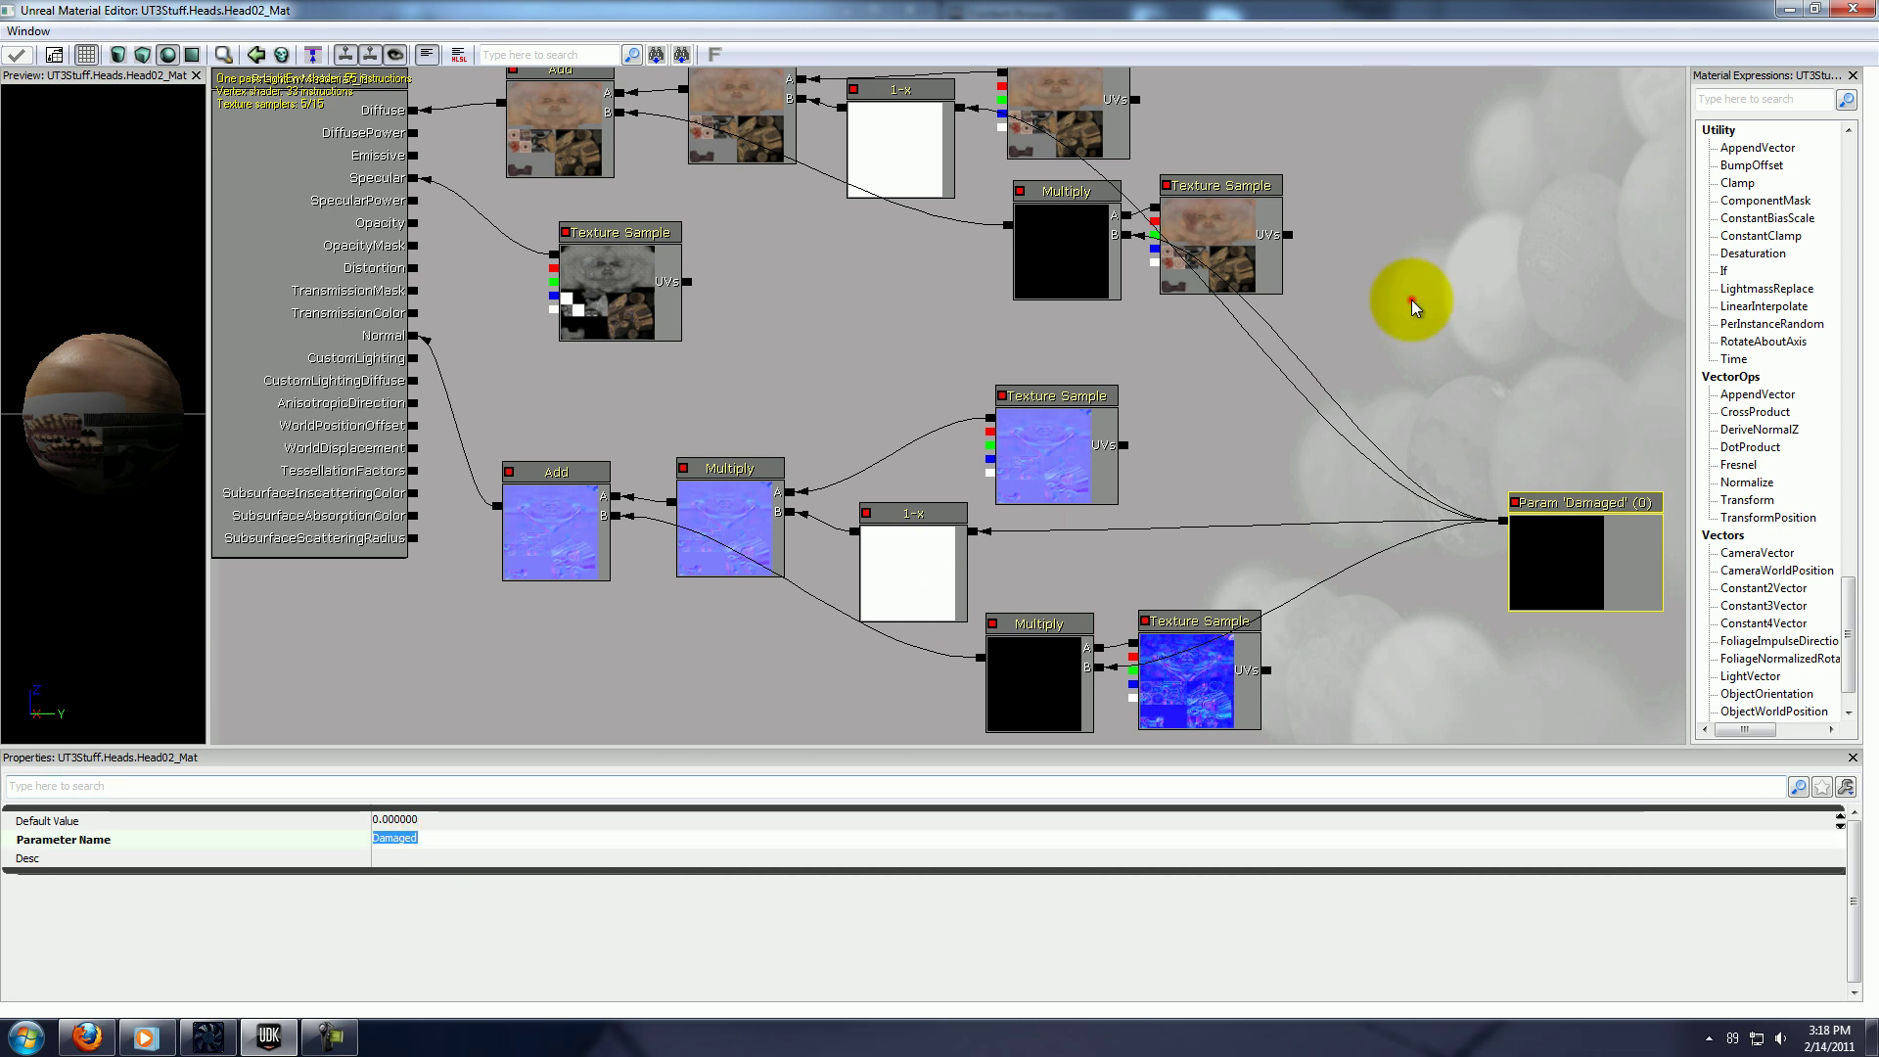
click(1852, 10)
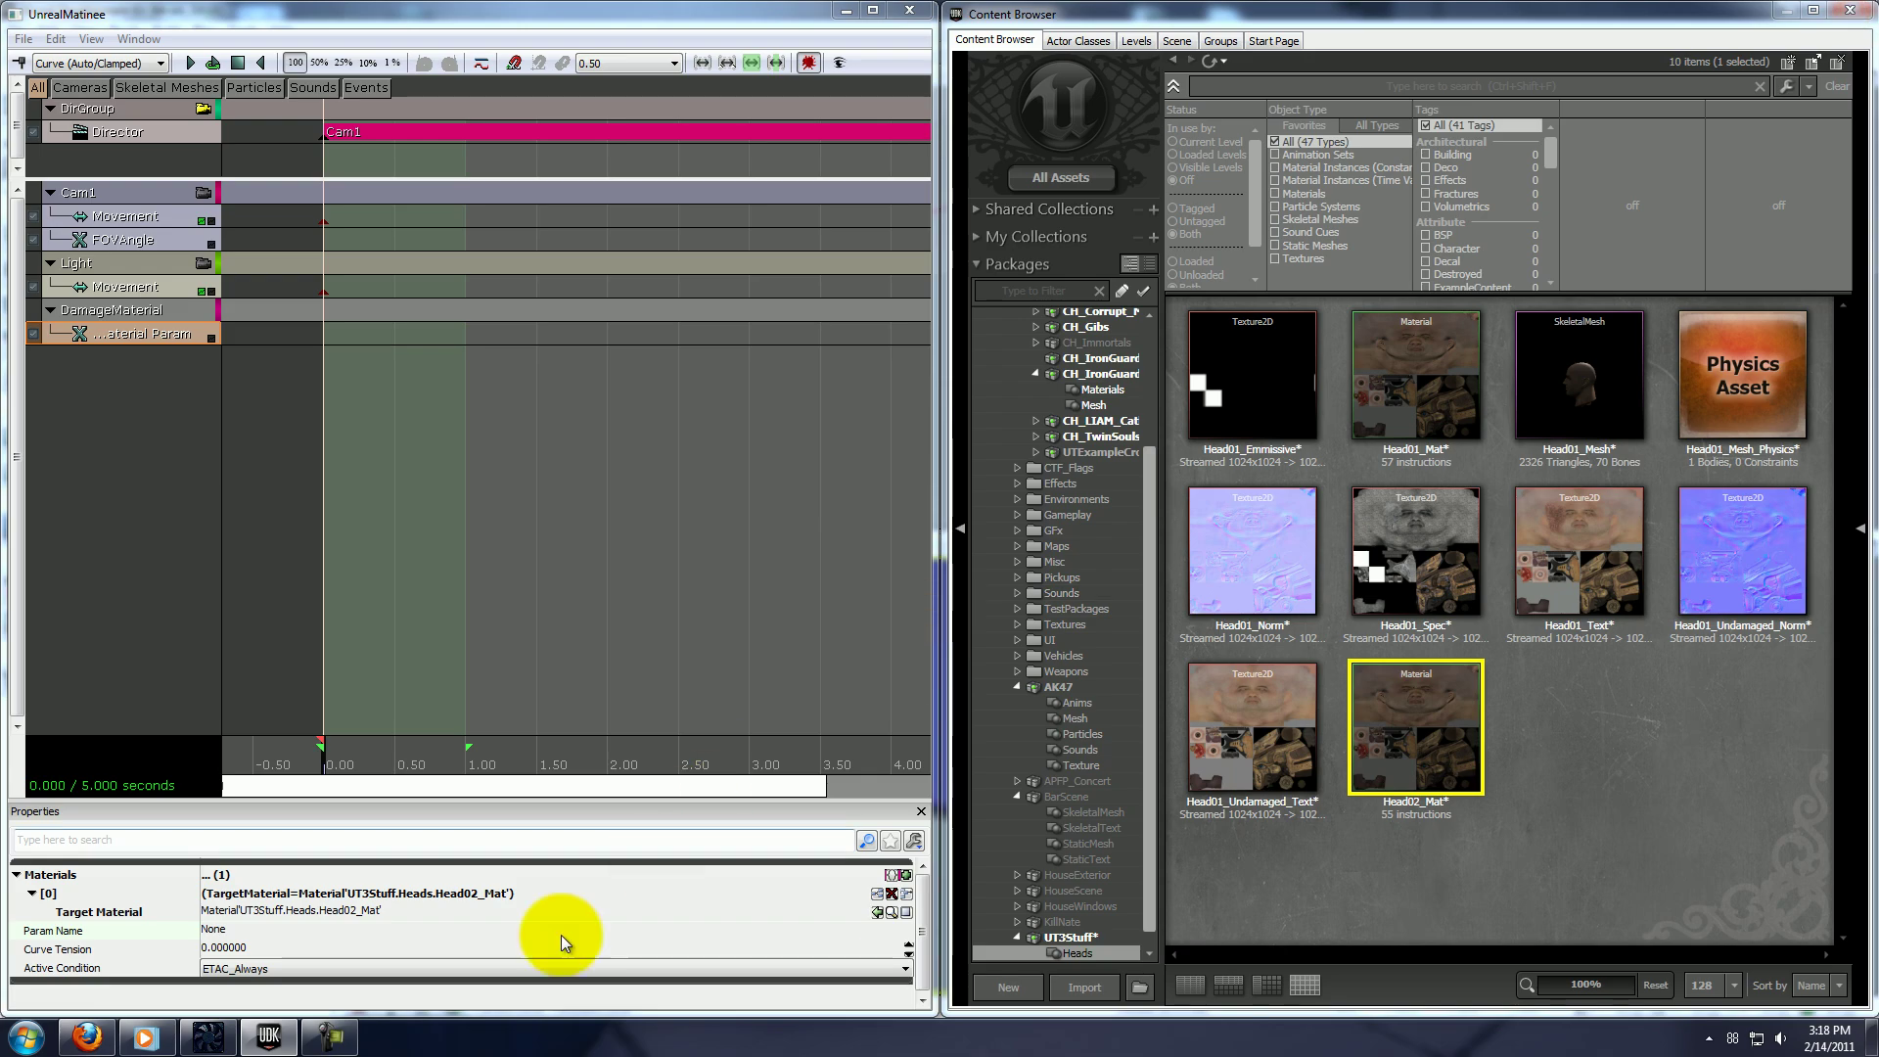
click(362, 930)
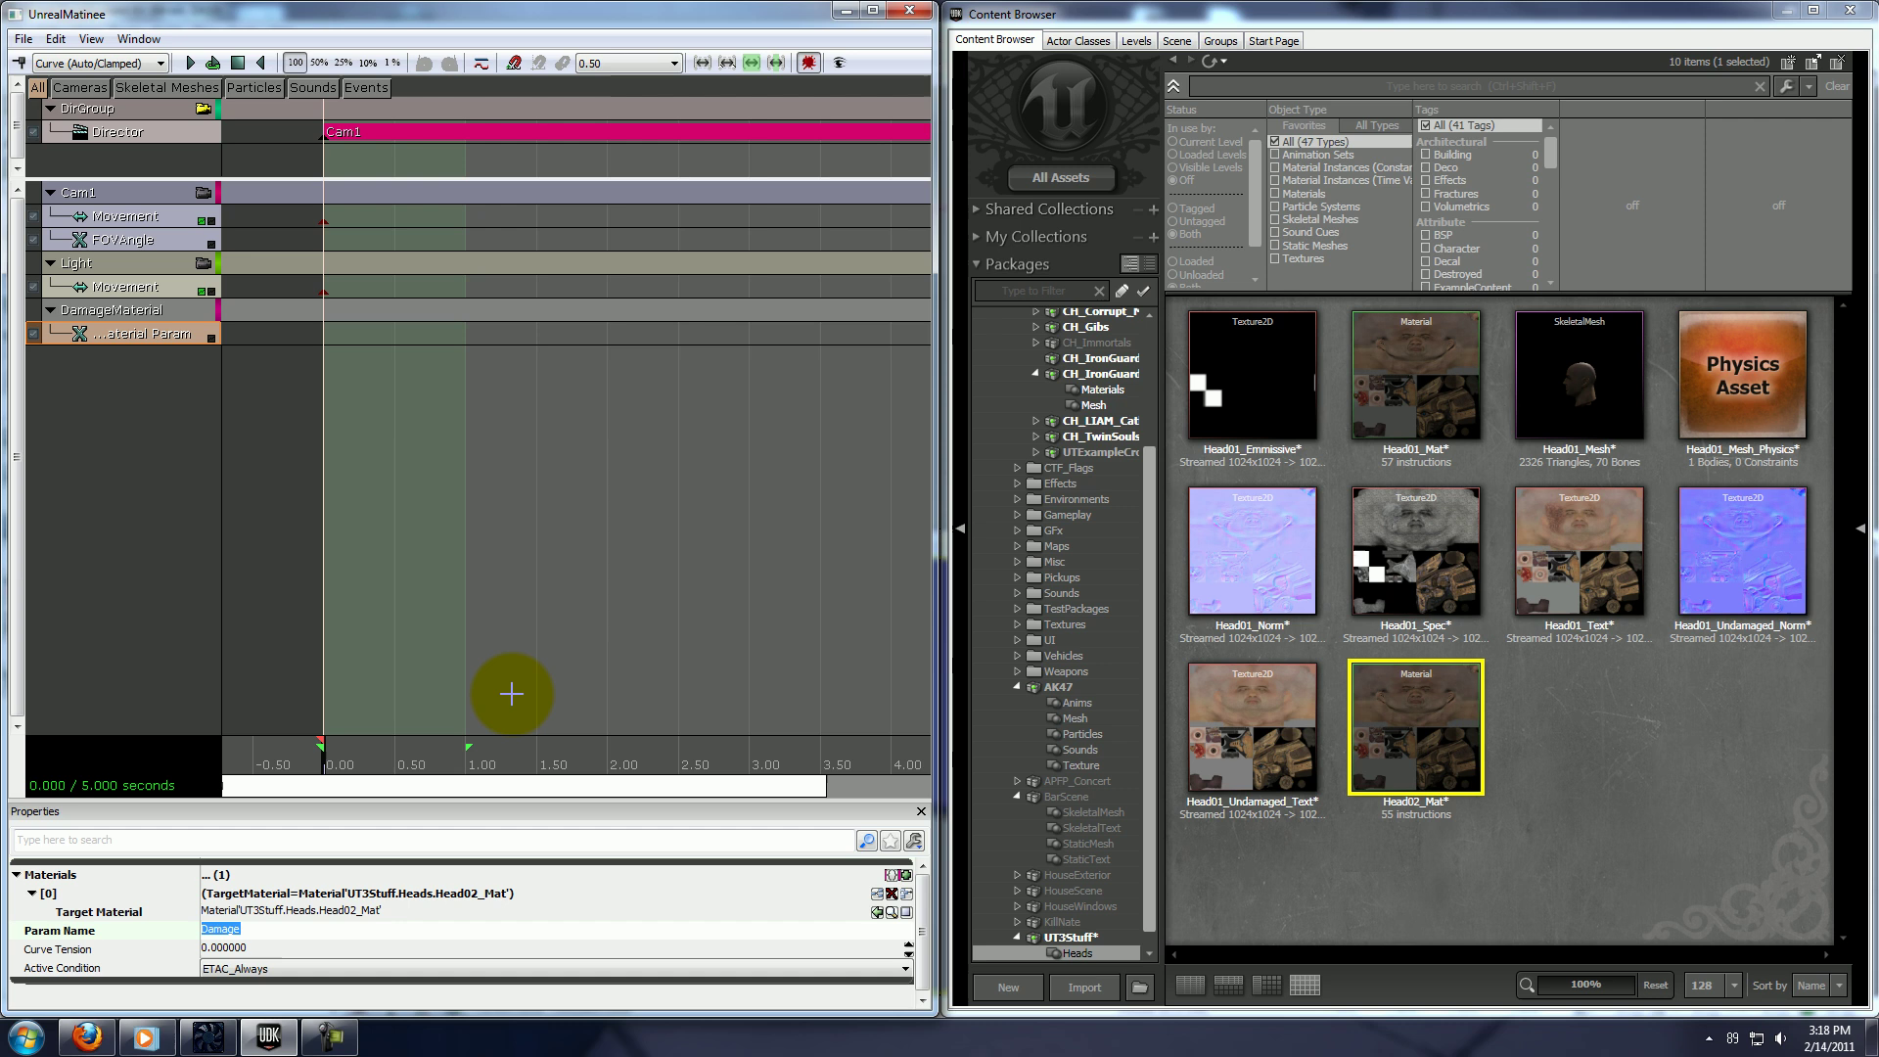
Close the Content Browser and move Matinee to the right half of the screen.
click(1840, 11)
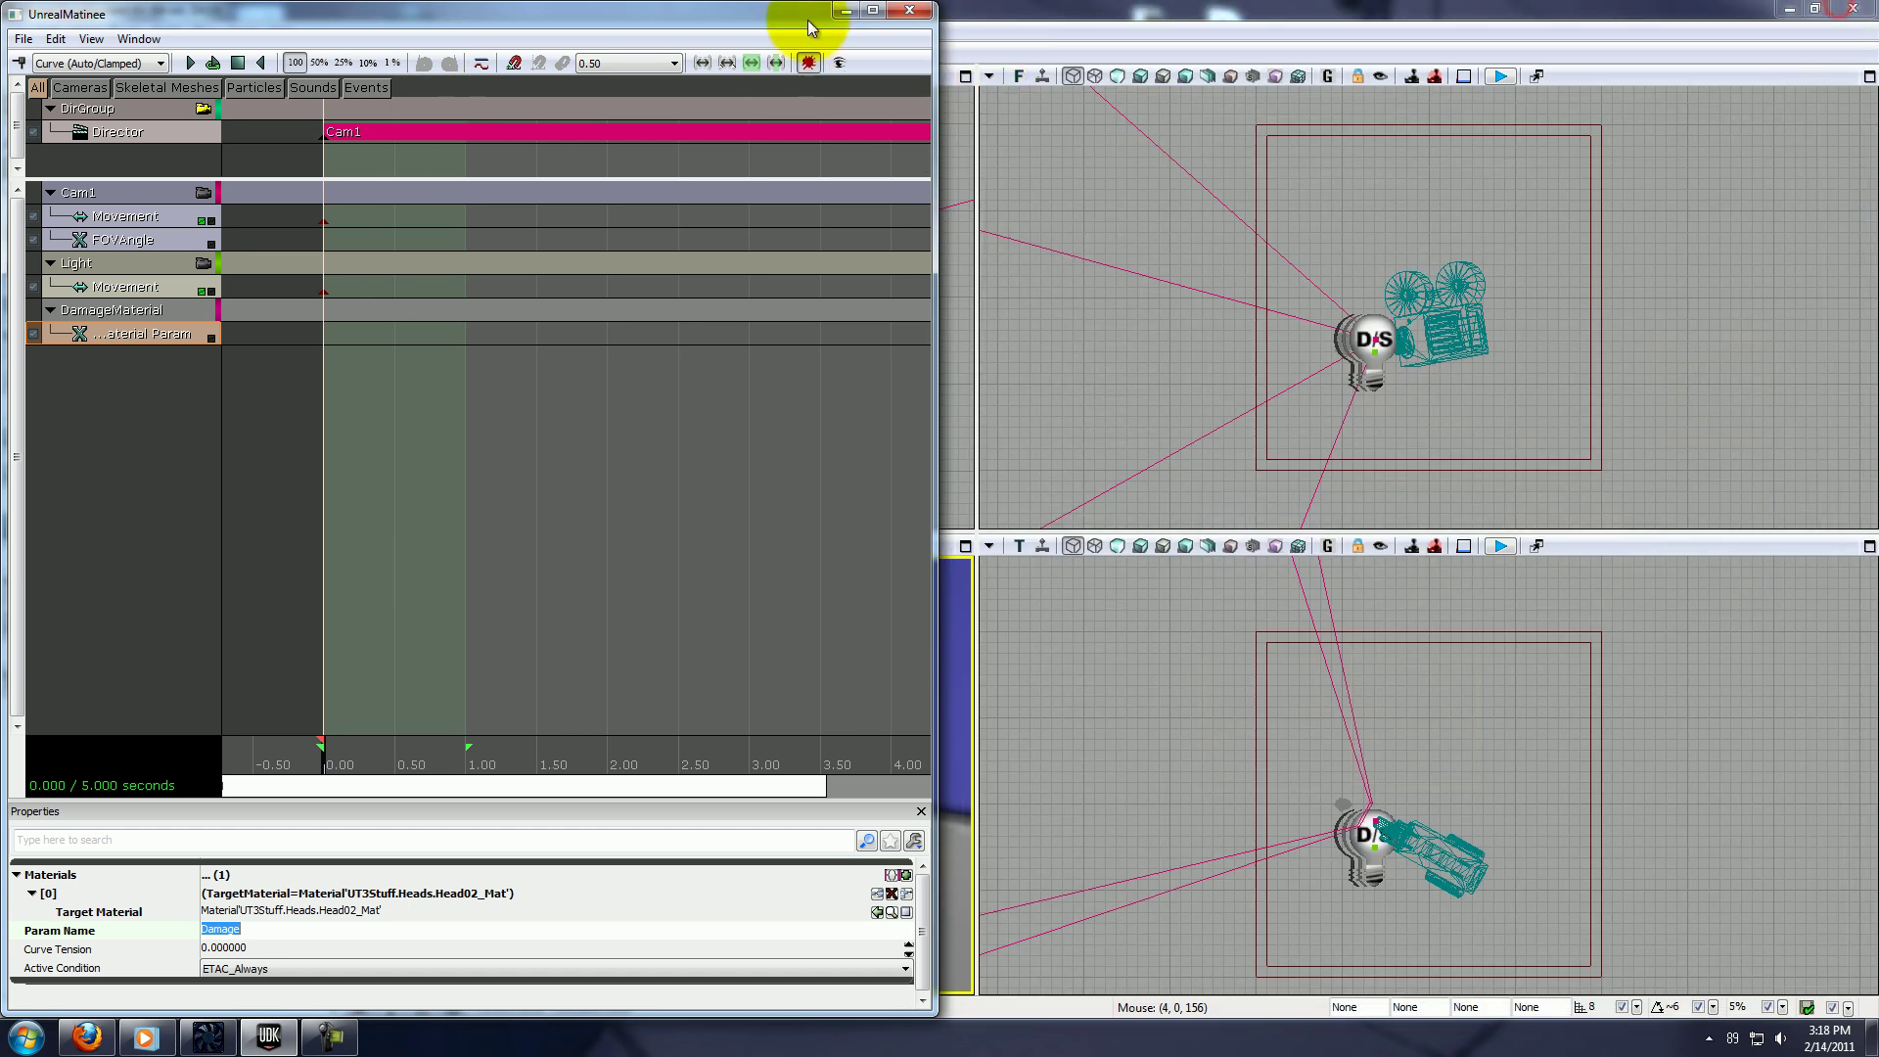
drag(796, 18, 1734, 12)
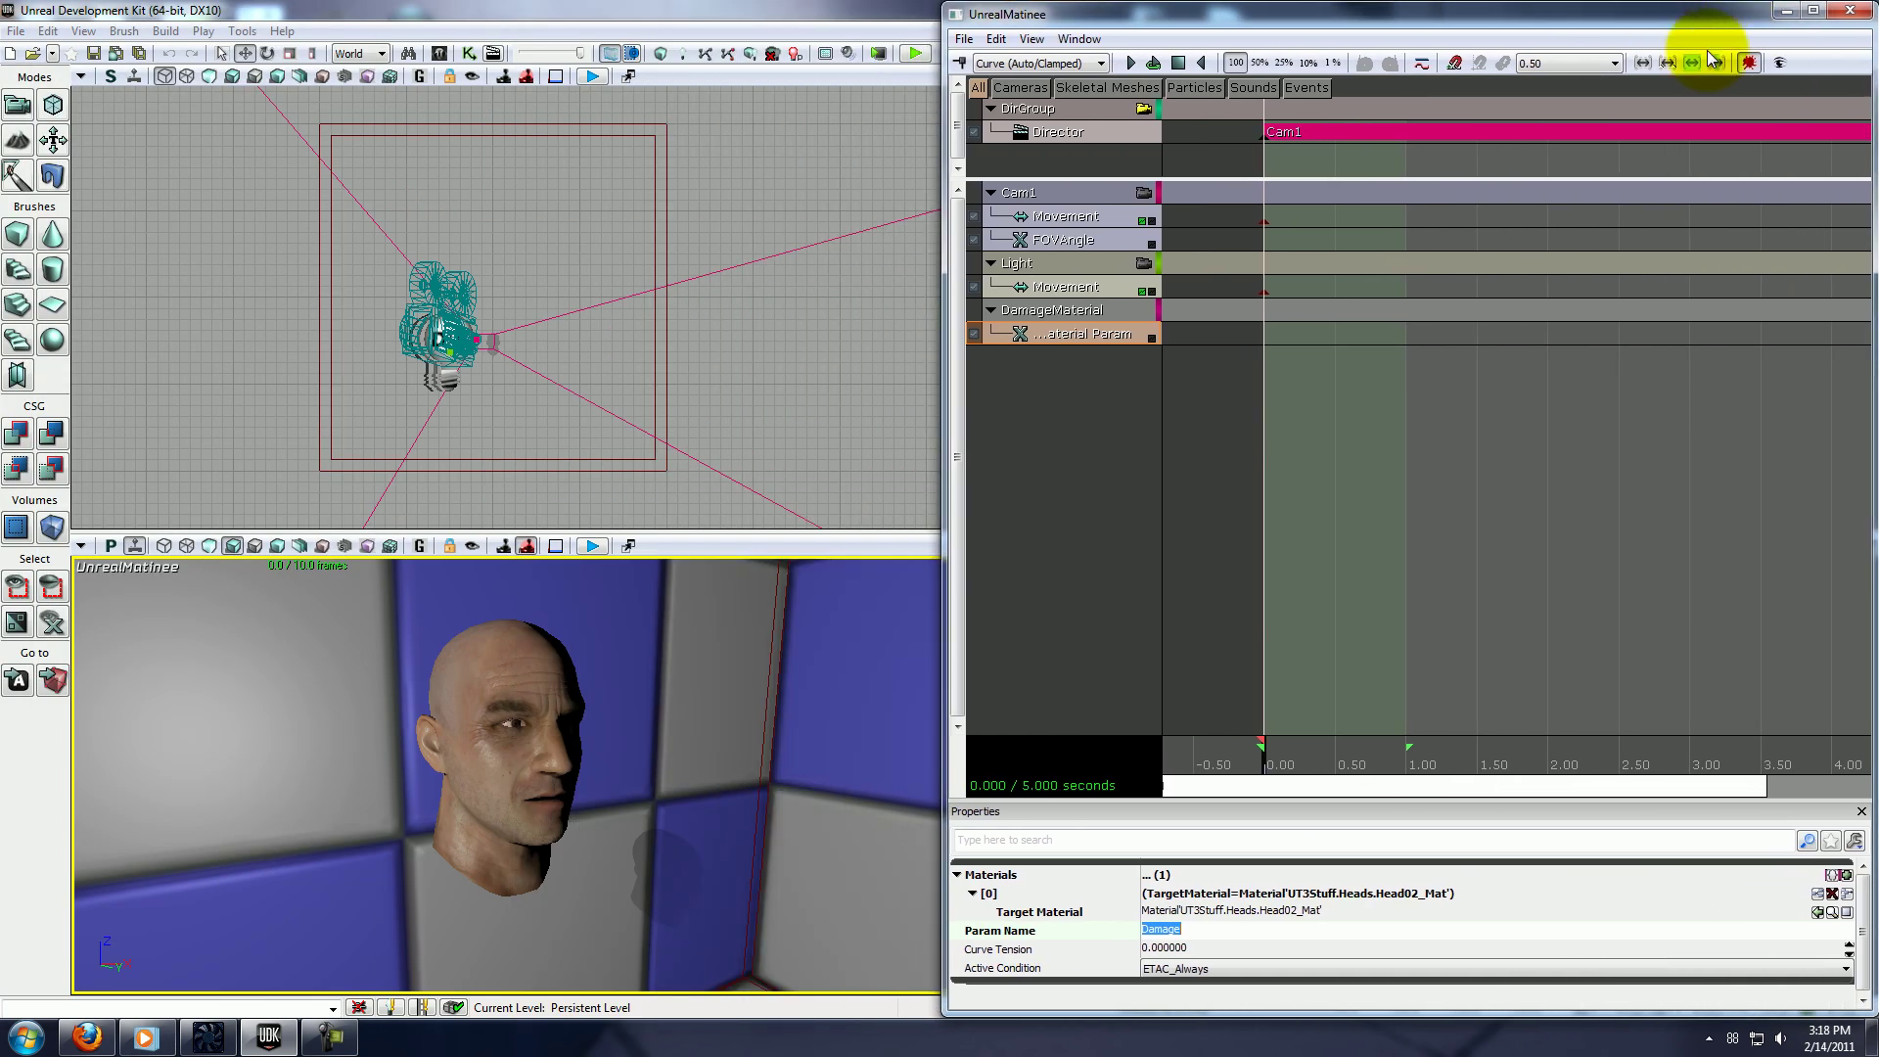
mouse_move(1380, 420)
mouse_down()
mouse_move(1505, 416)
mouse_move(1405, 438)
mouse_up()
scroll(1406, 438, down, 2)
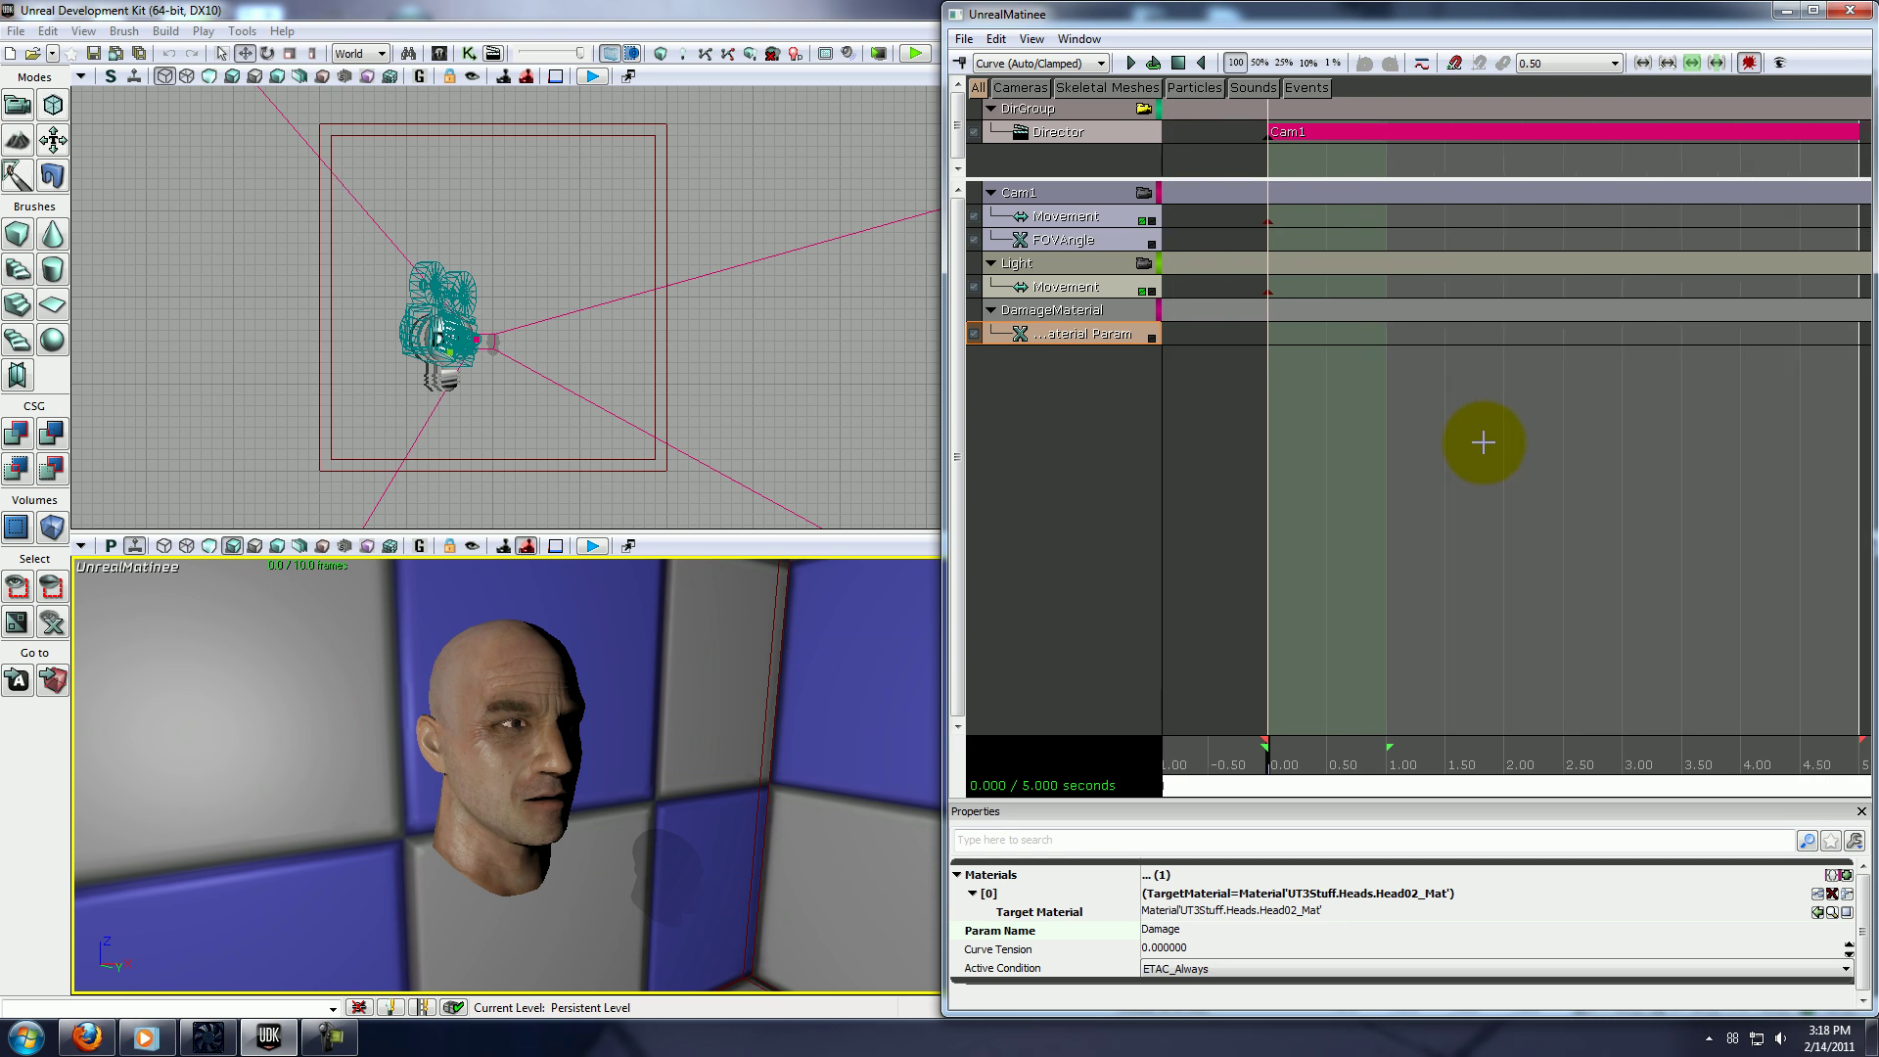
Preview the Material Param track at 0.726 s, then close Matinee.
click(1045, 336)
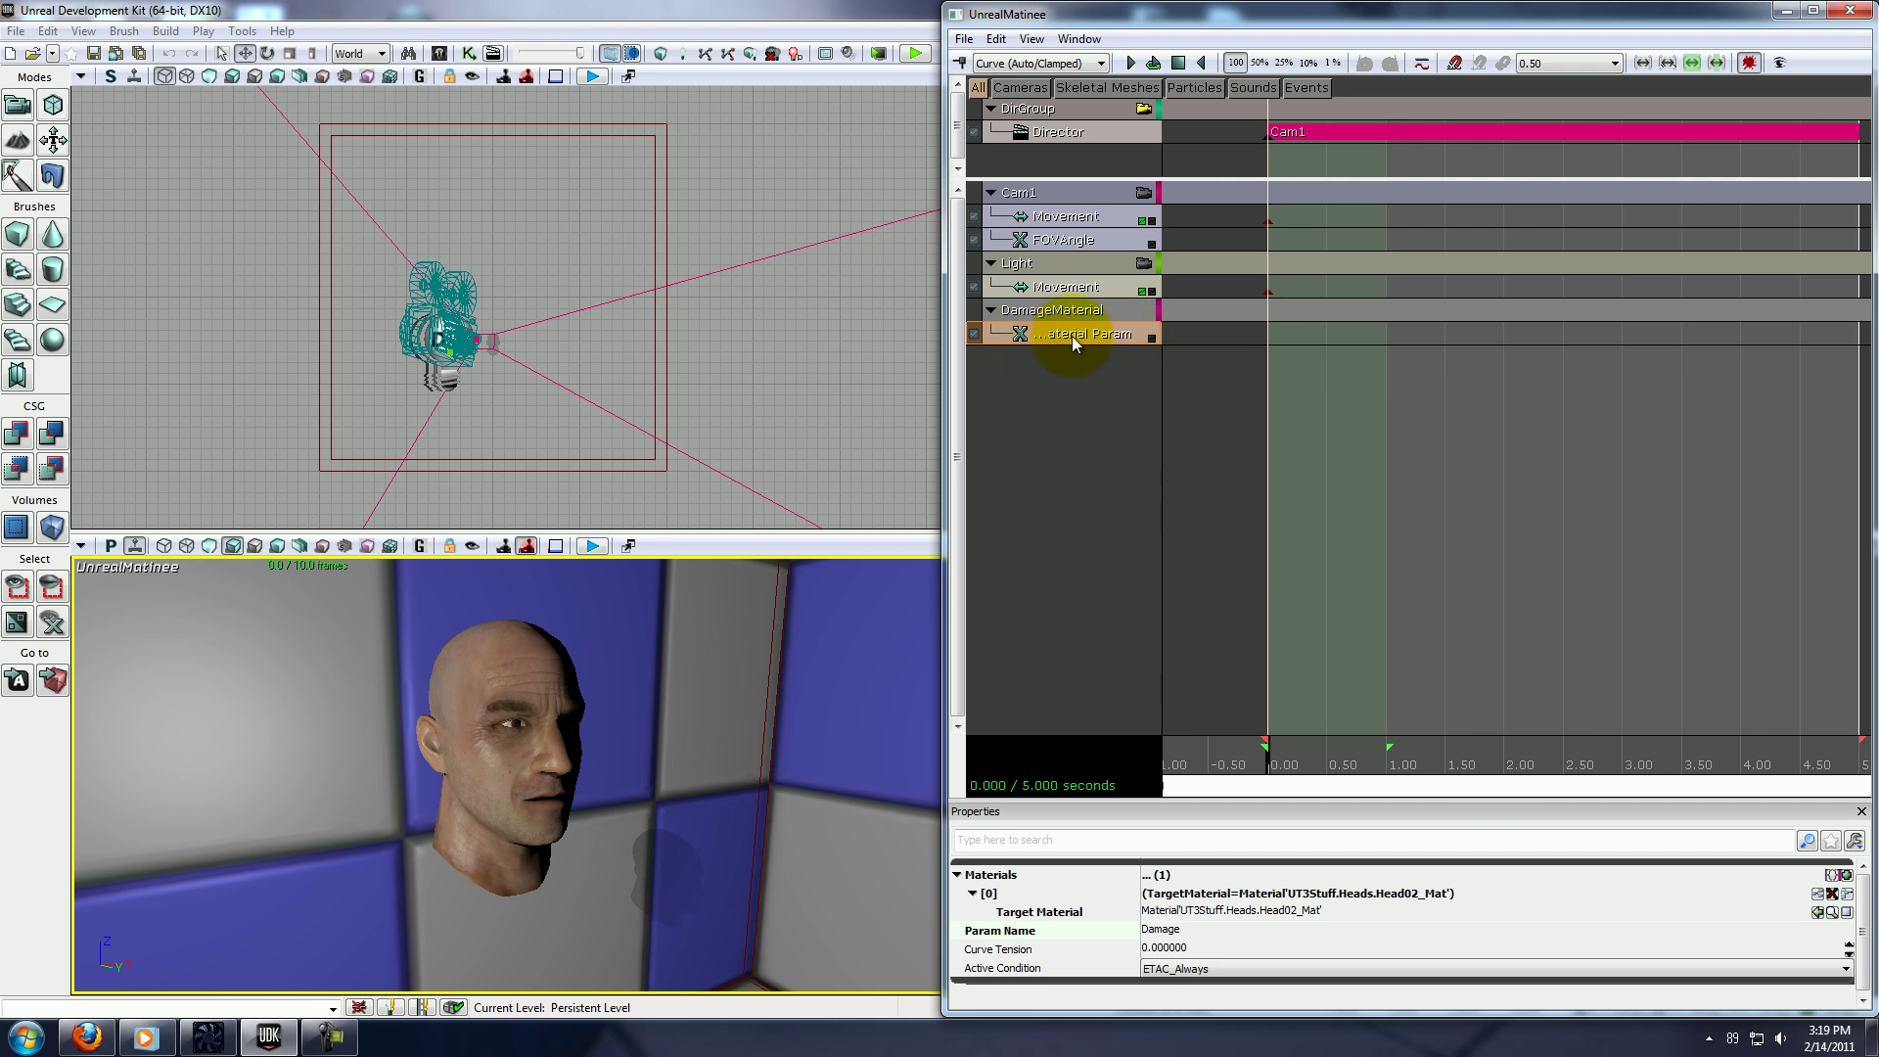
mouse_move(1323, 771)
mouse_down()
mouse_move(1352, 775)
mouse_move(1255, 769)
mouse_move(1354, 769)
mouse_up()
click(1074, 220)
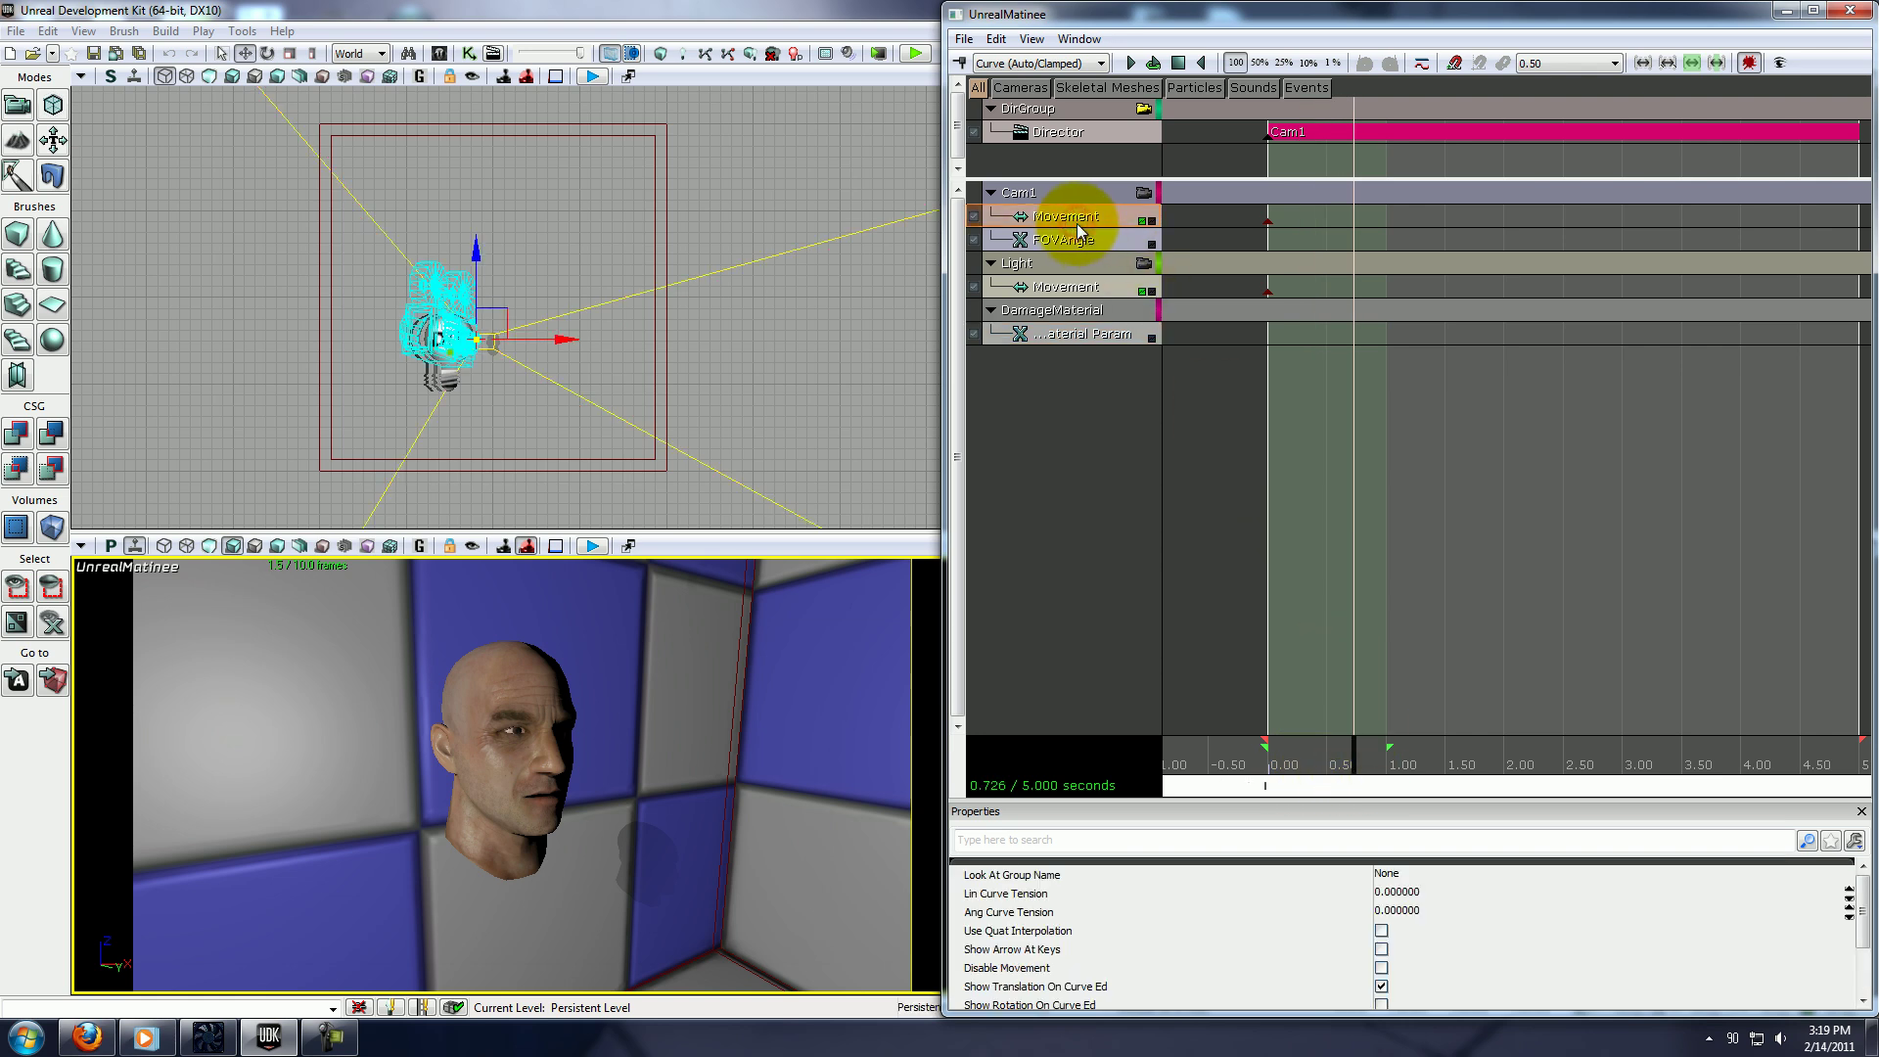
click(1849, 11)
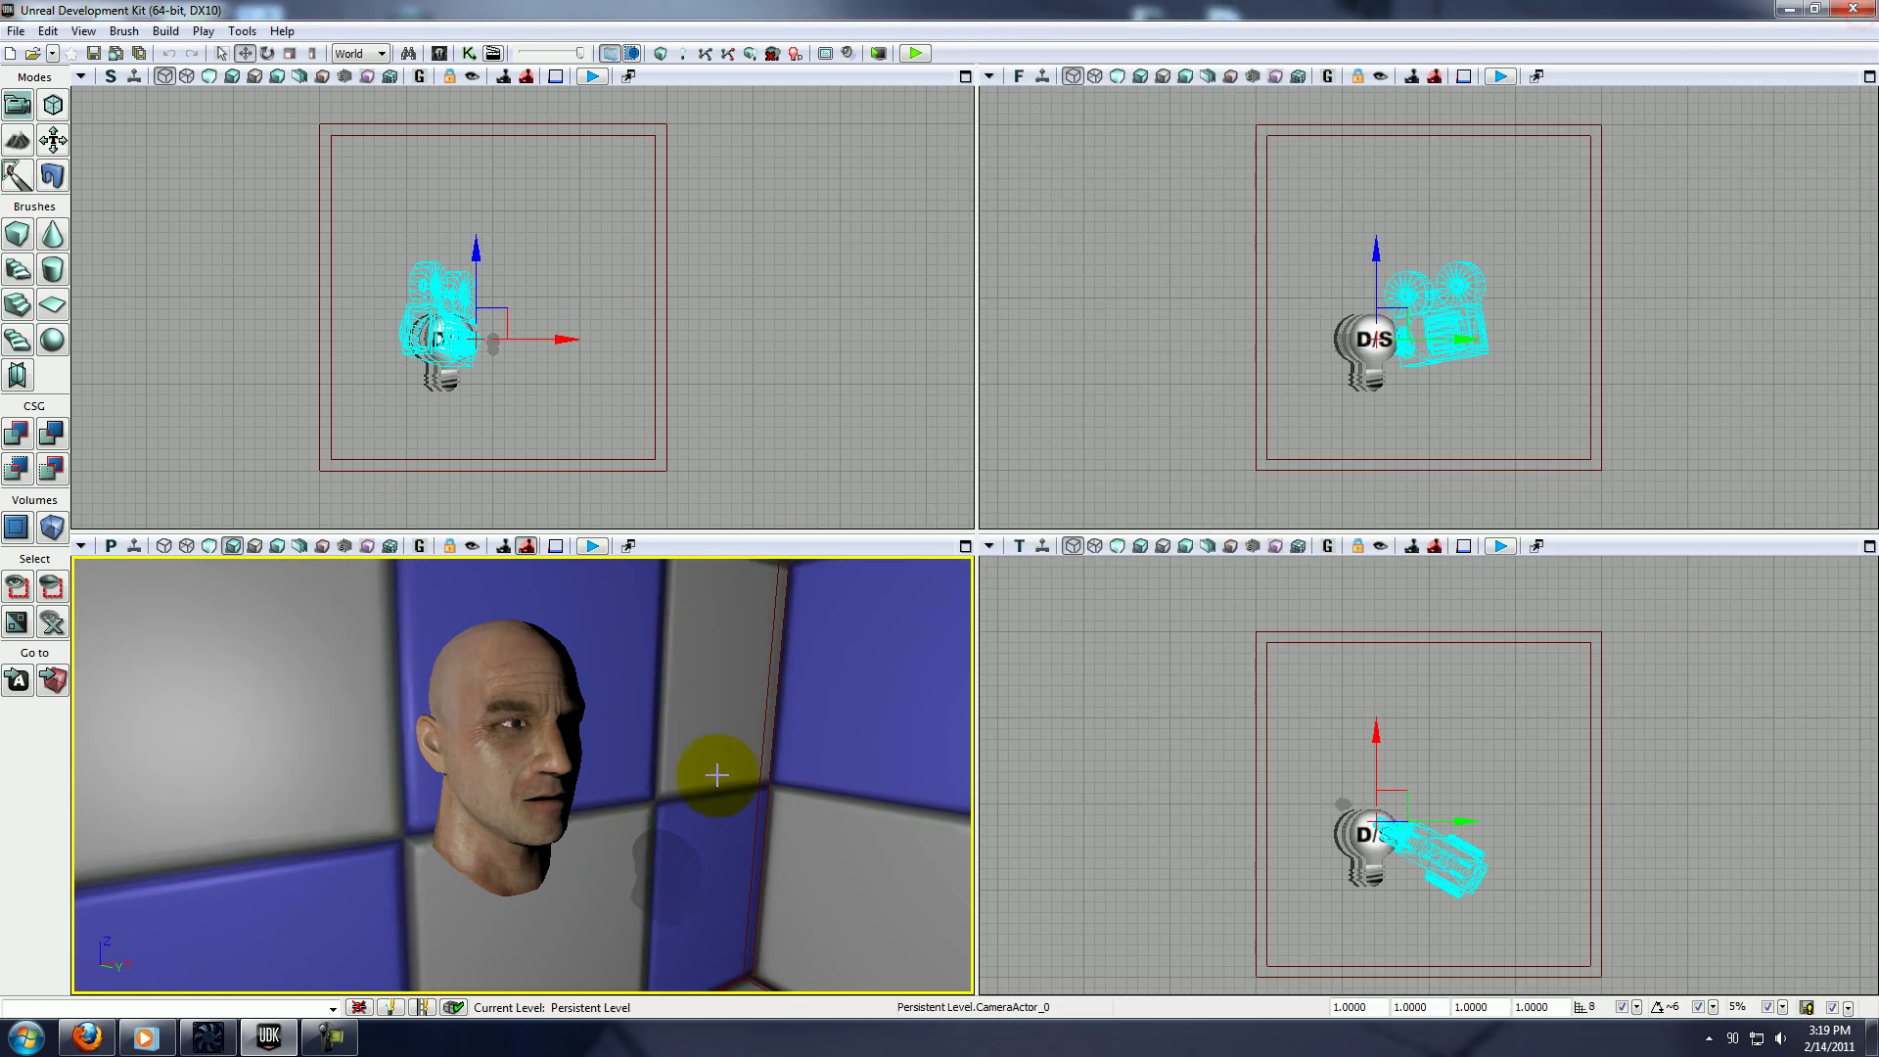
drag(717, 775, 684, 763)
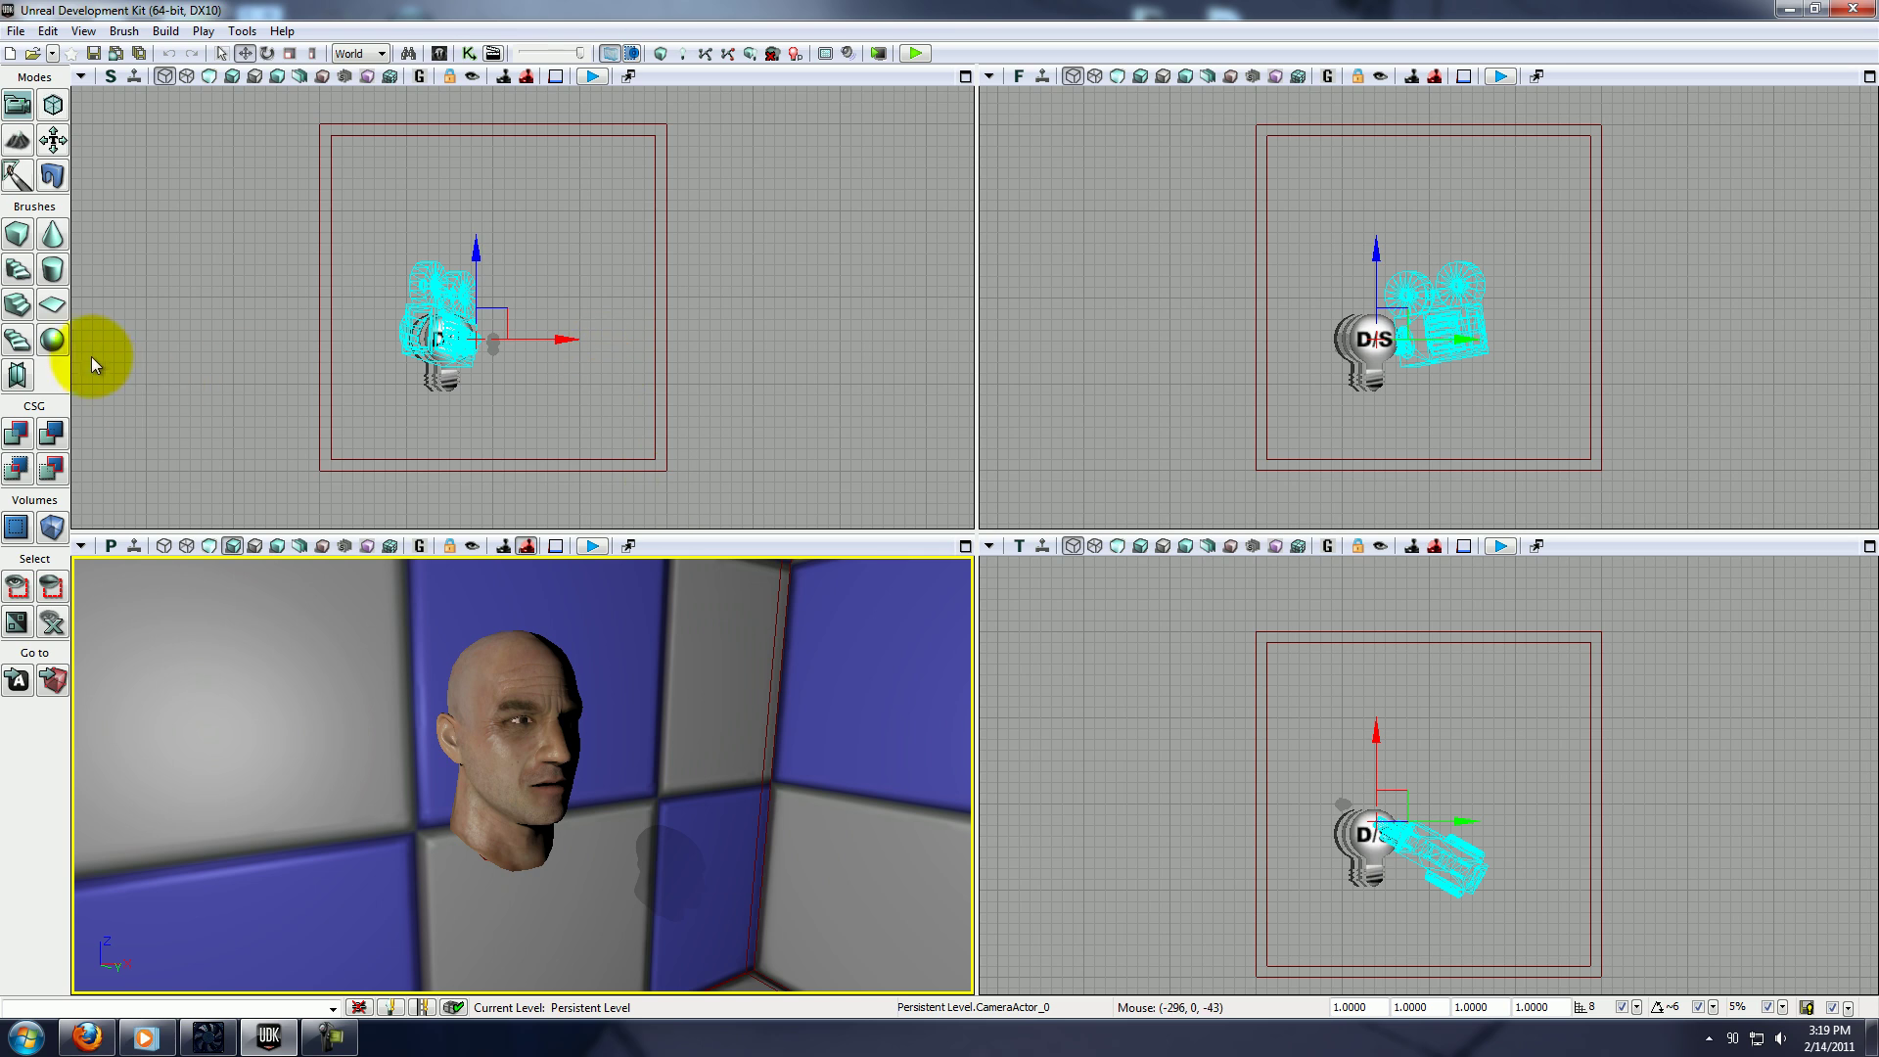
Toggle the cube brush's hollow setting in the Brush Builder and close it.
right_click(27, 244)
click(947, 516)
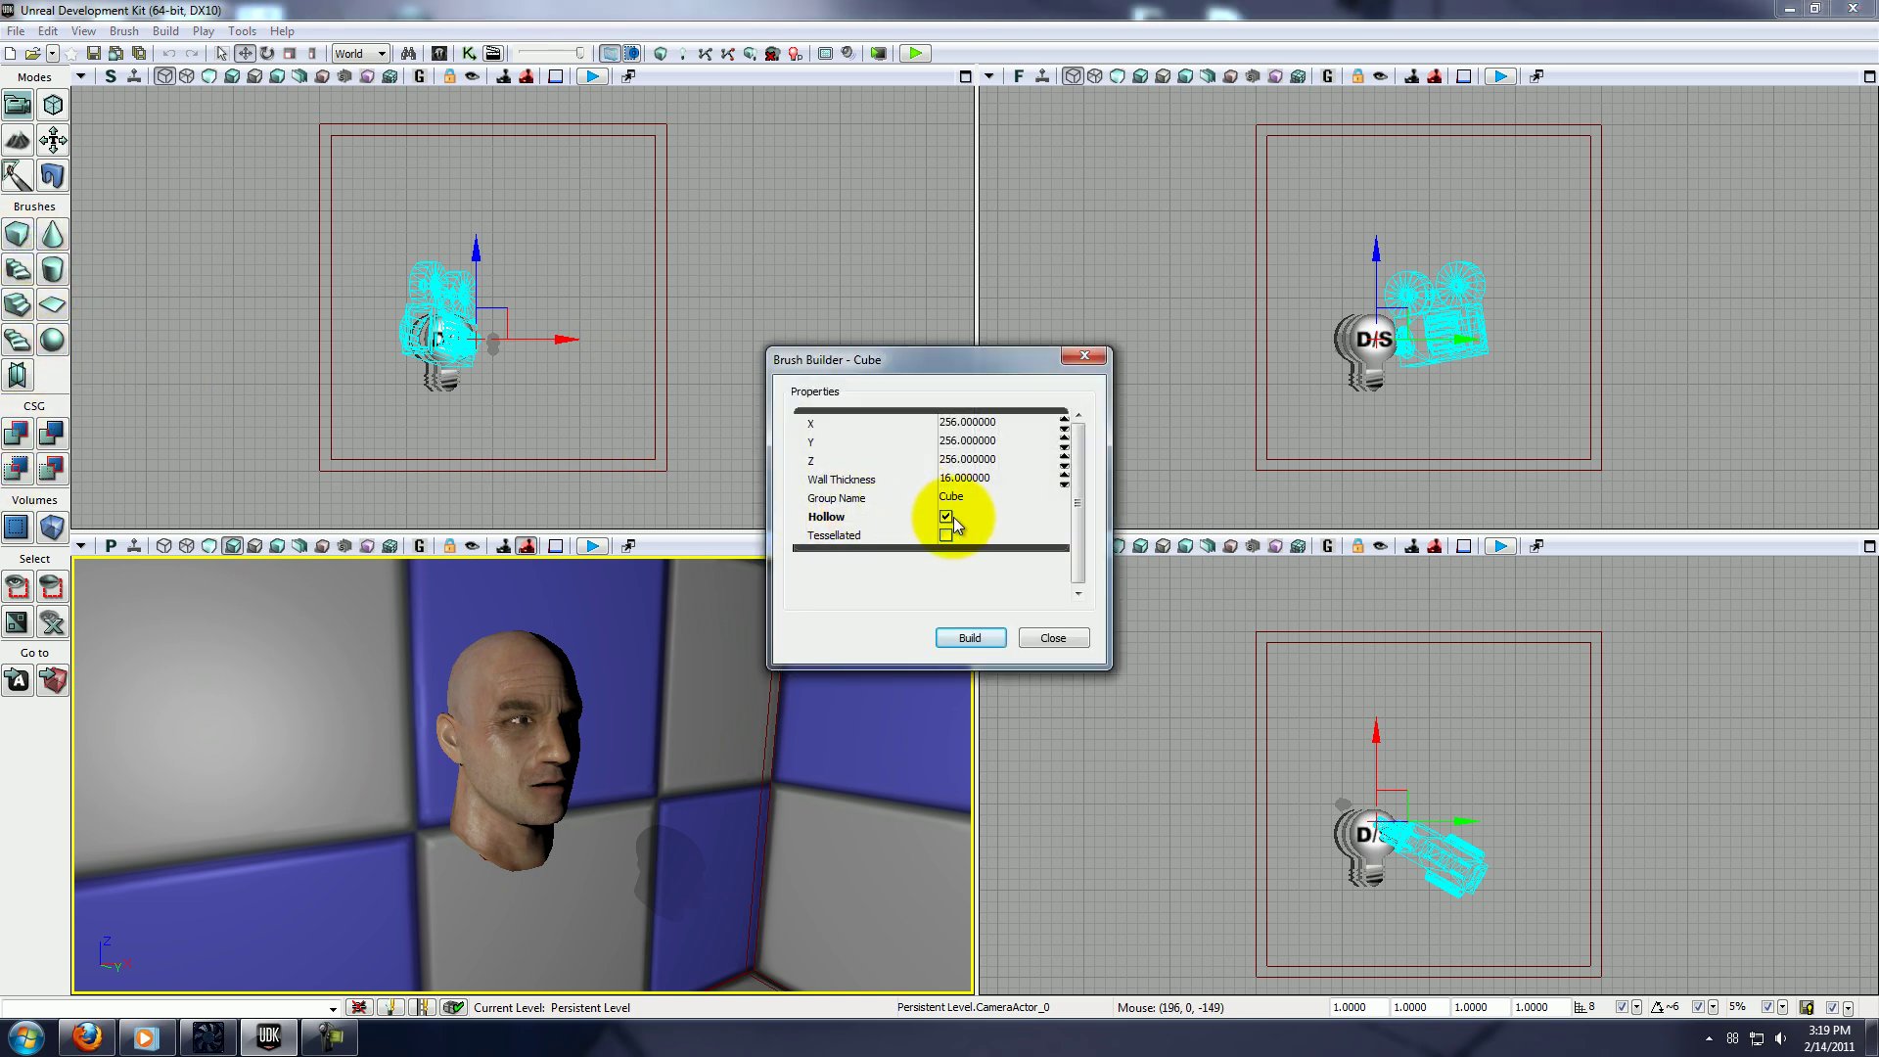
click(949, 517)
click(1035, 638)
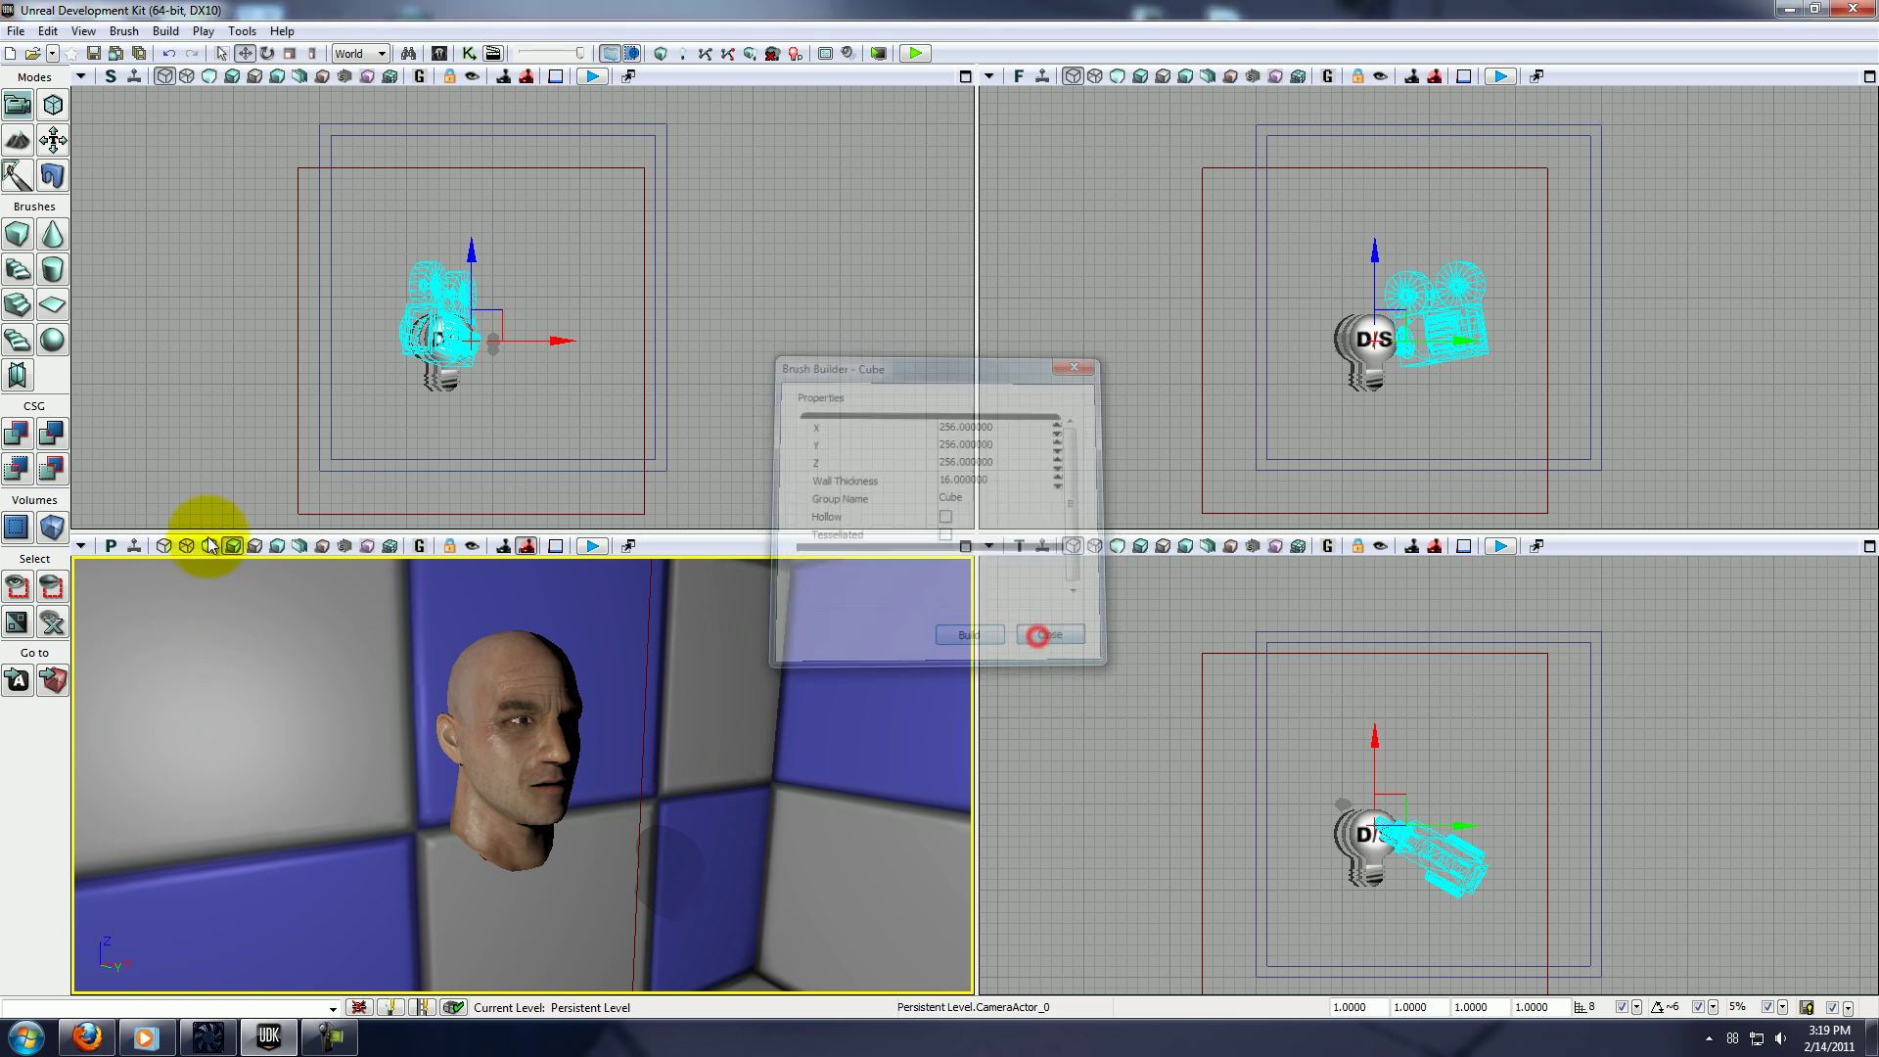
Add a LightmassImportanceVolume, move the builder brush aside, and drag the volume over the scene.
right_click(47, 526)
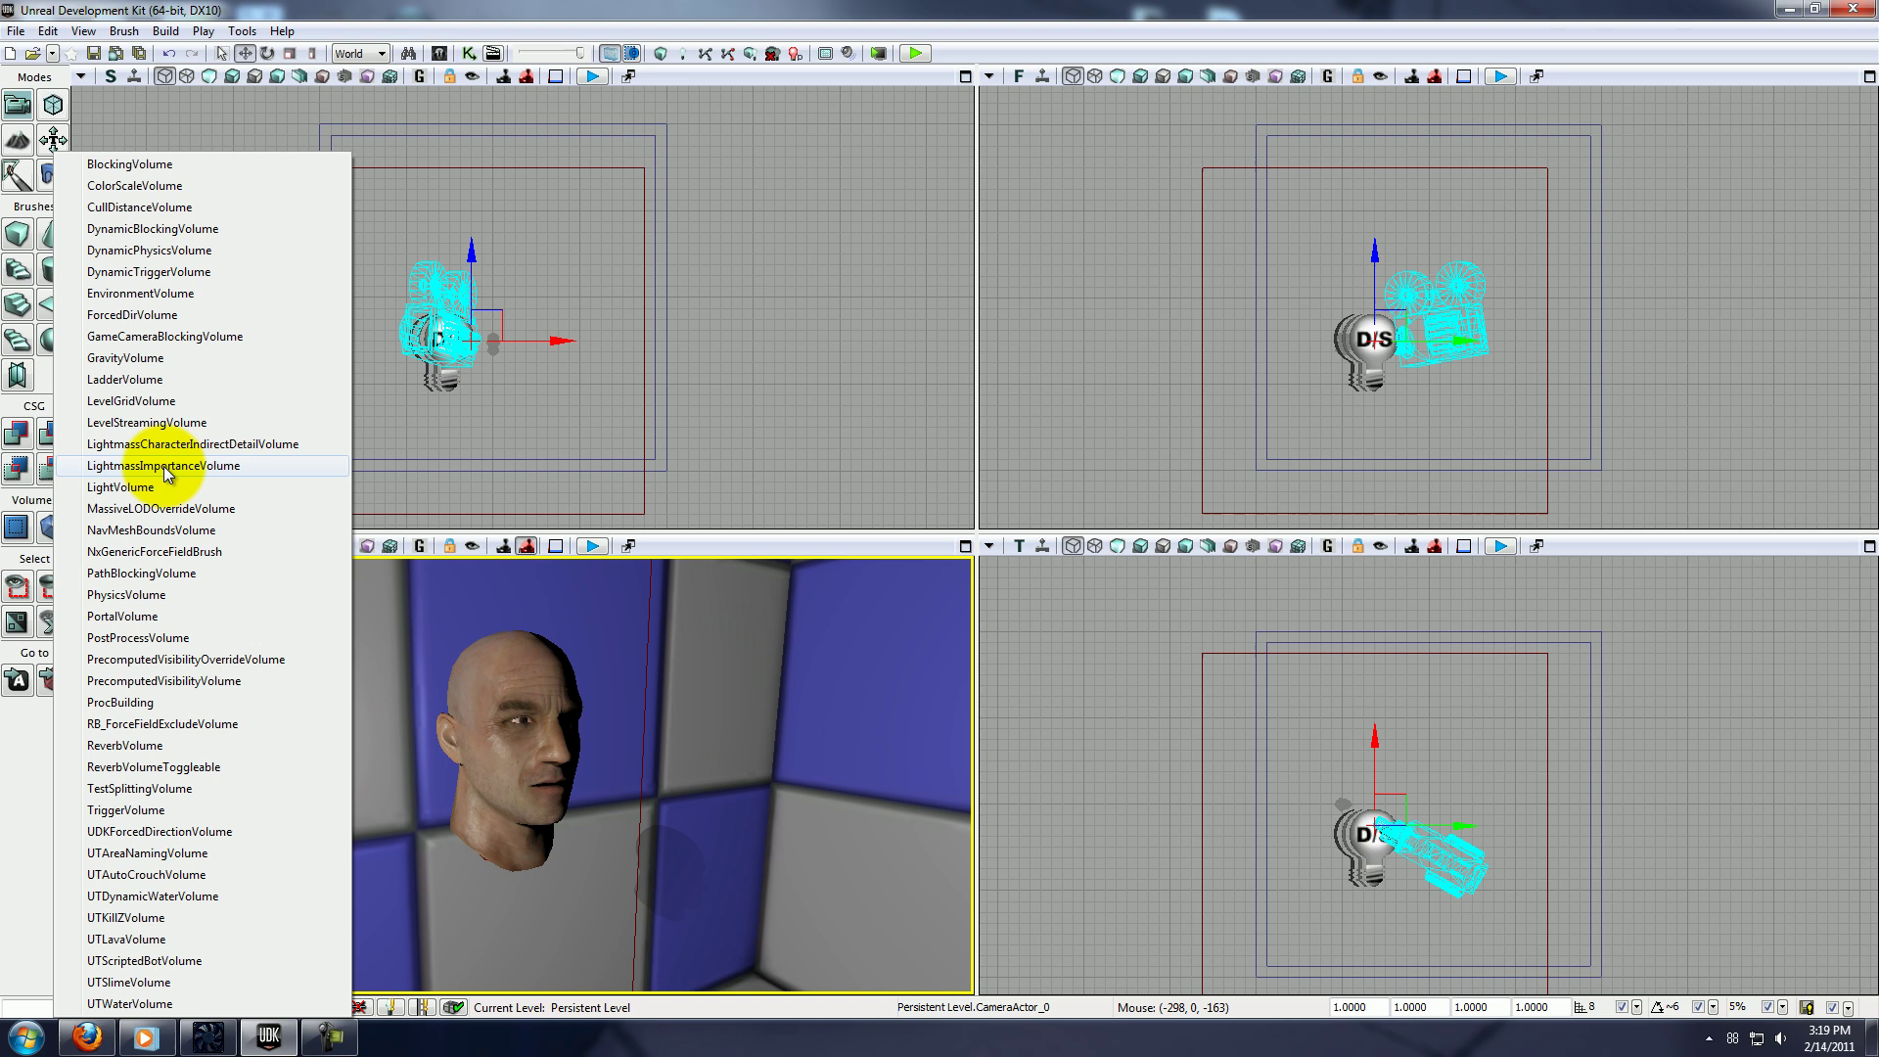
click(202, 467)
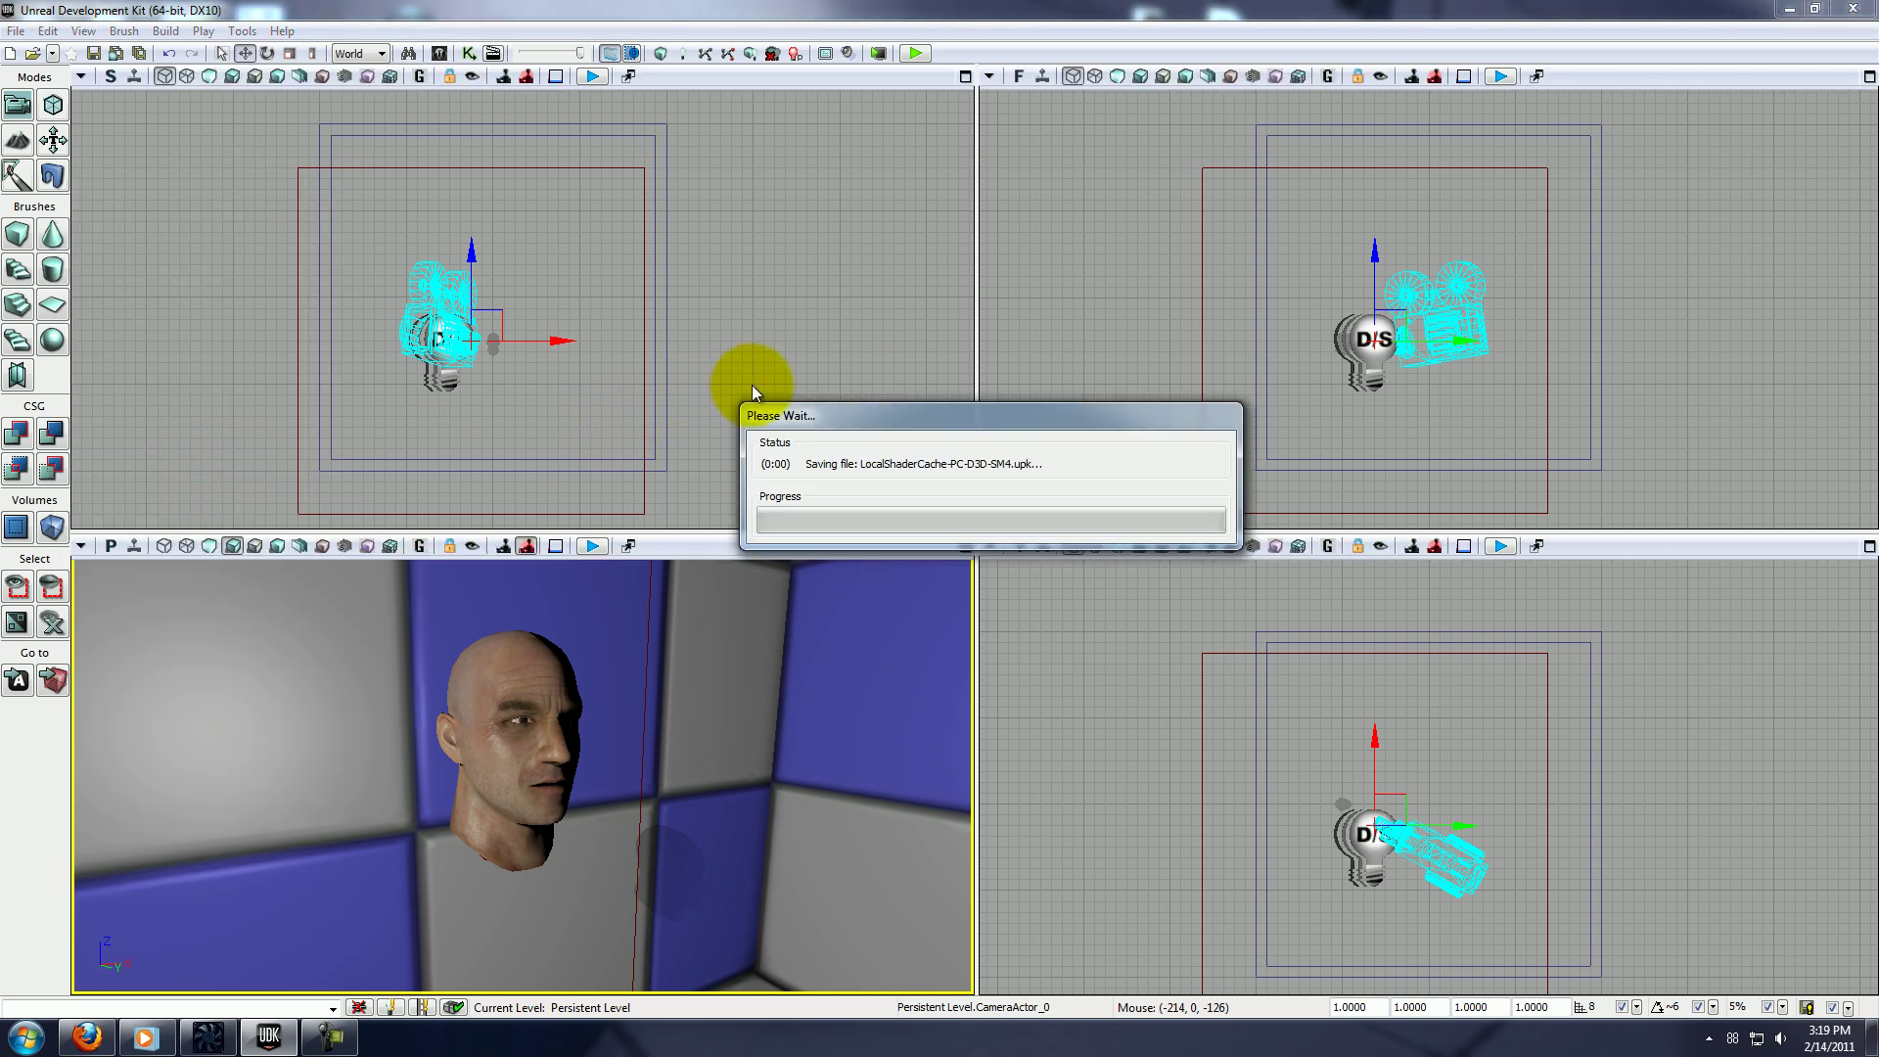
click(696, 371)
click(642, 319)
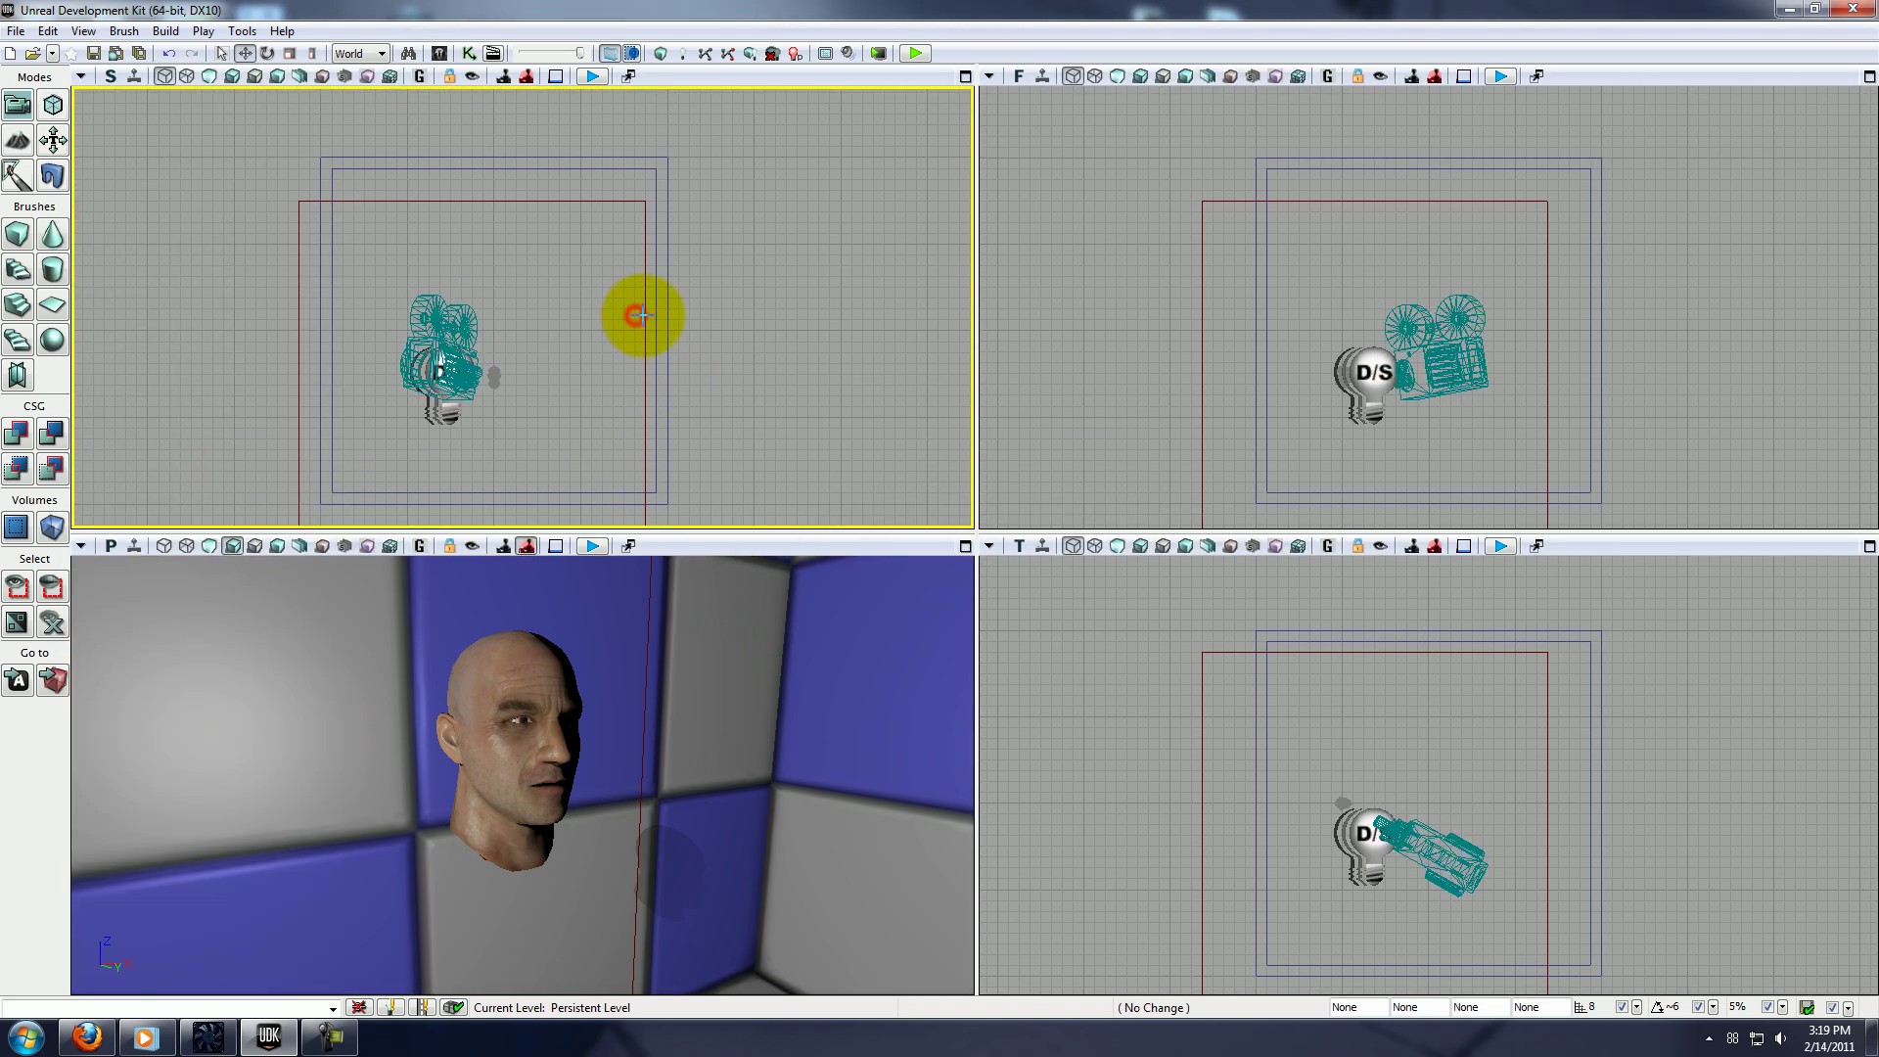
mouse_move(554, 373)
mouse_down()
mouse_move(284, 372)
mouse_move(201, 322)
mouse_up()
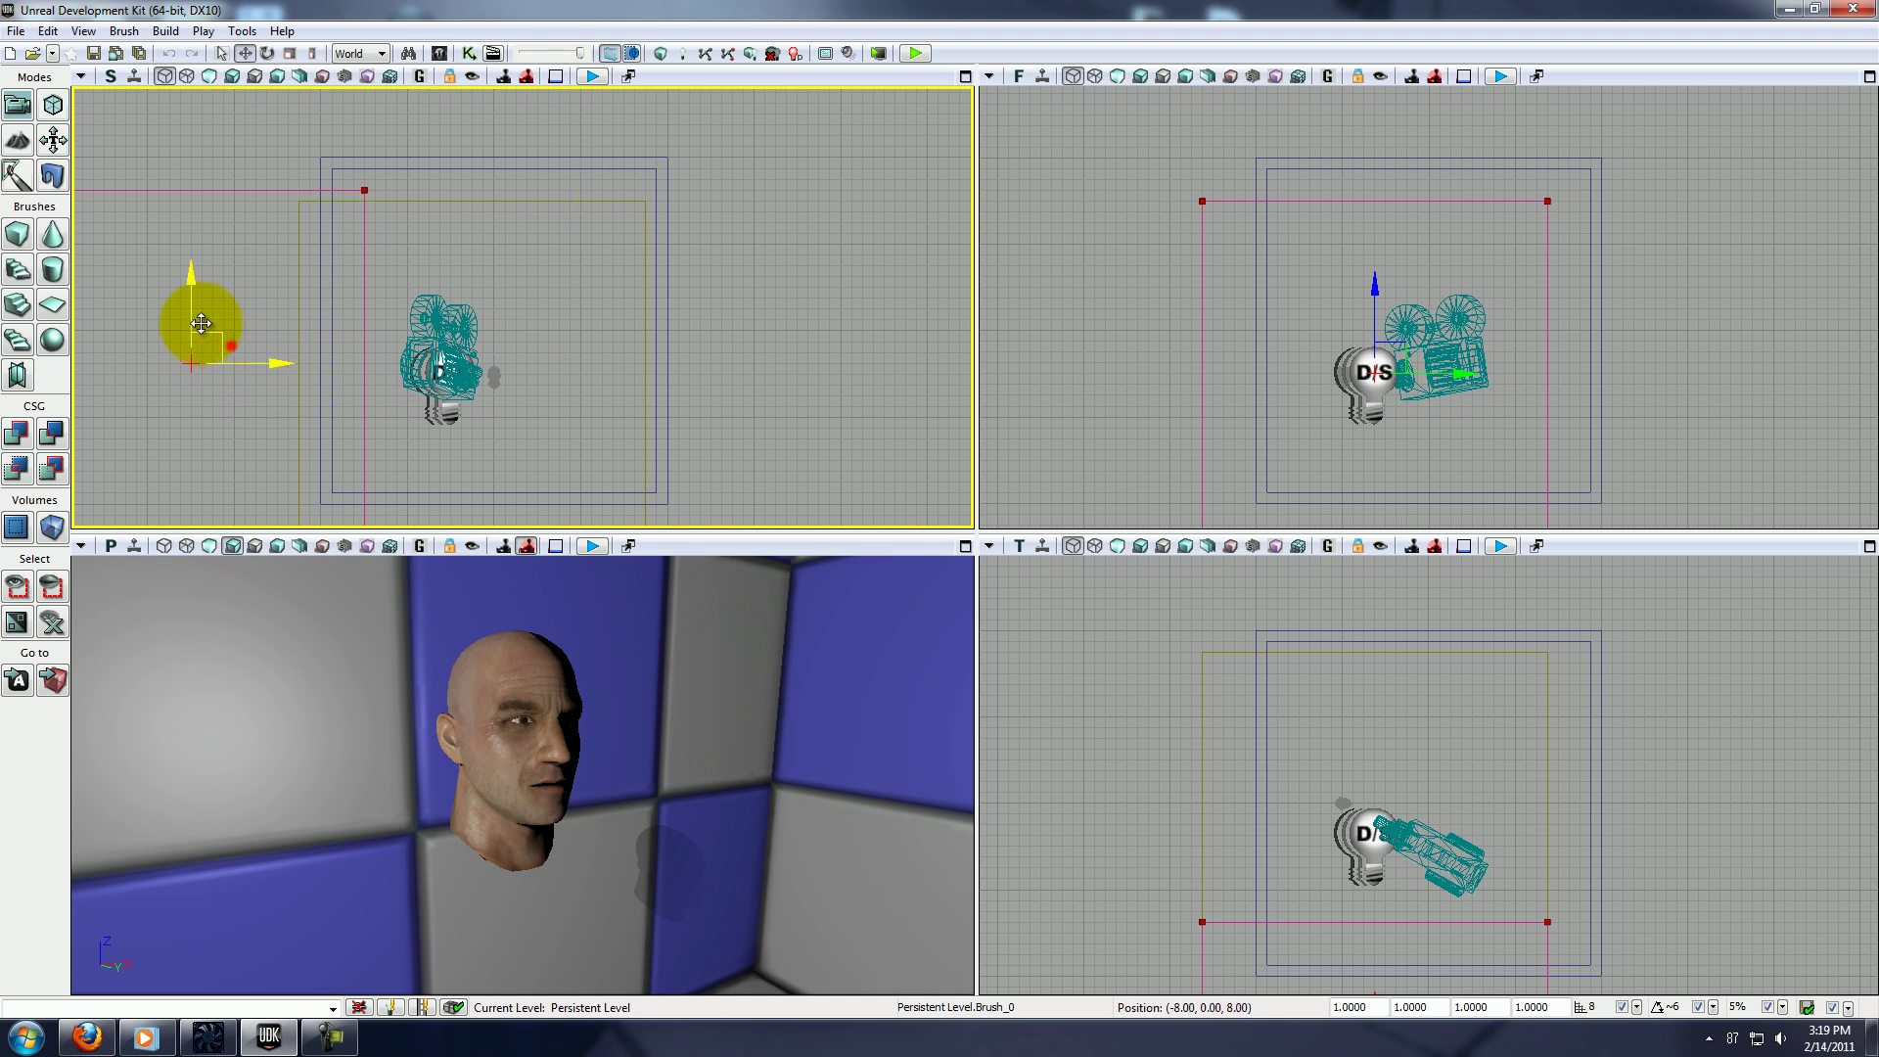
click(524, 218)
drag(499, 345, 534, 294)
click(752, 287)
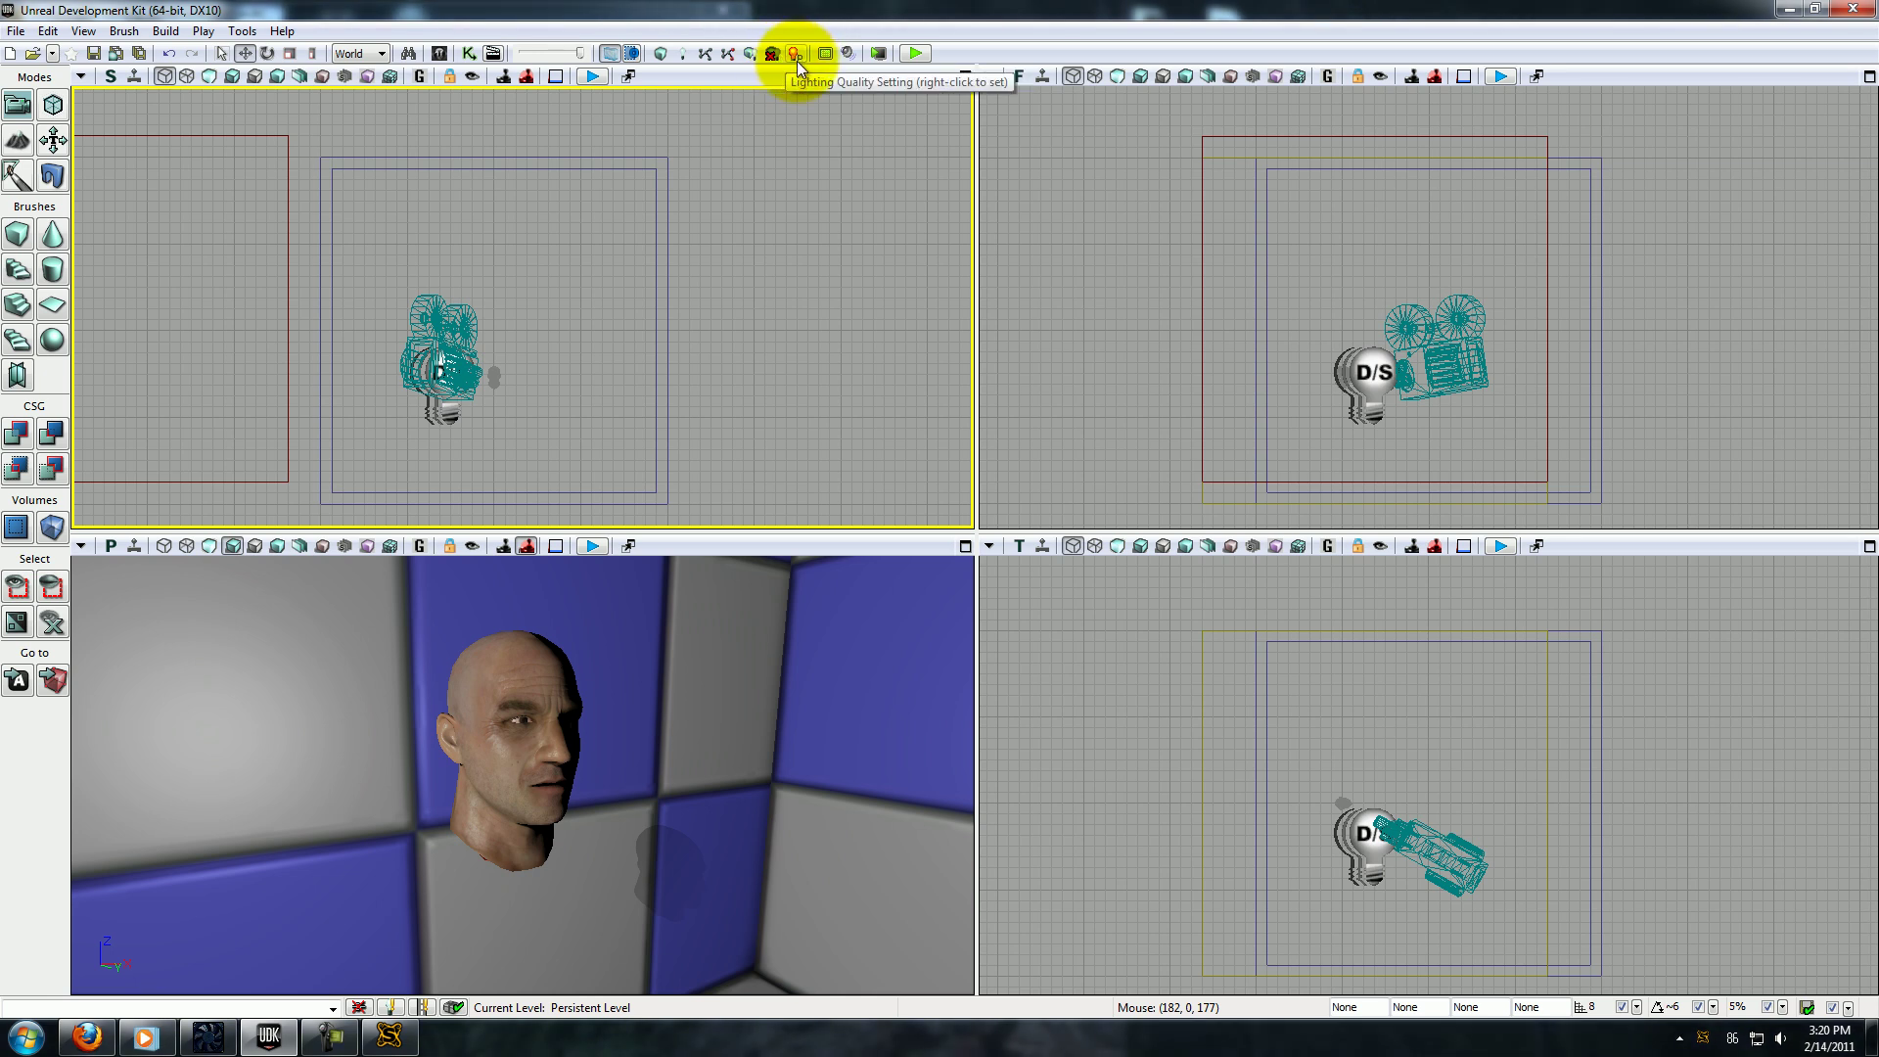
Change the lighting quality, Build All, close Map Check, and move the view closer to the head.
click(796, 57)
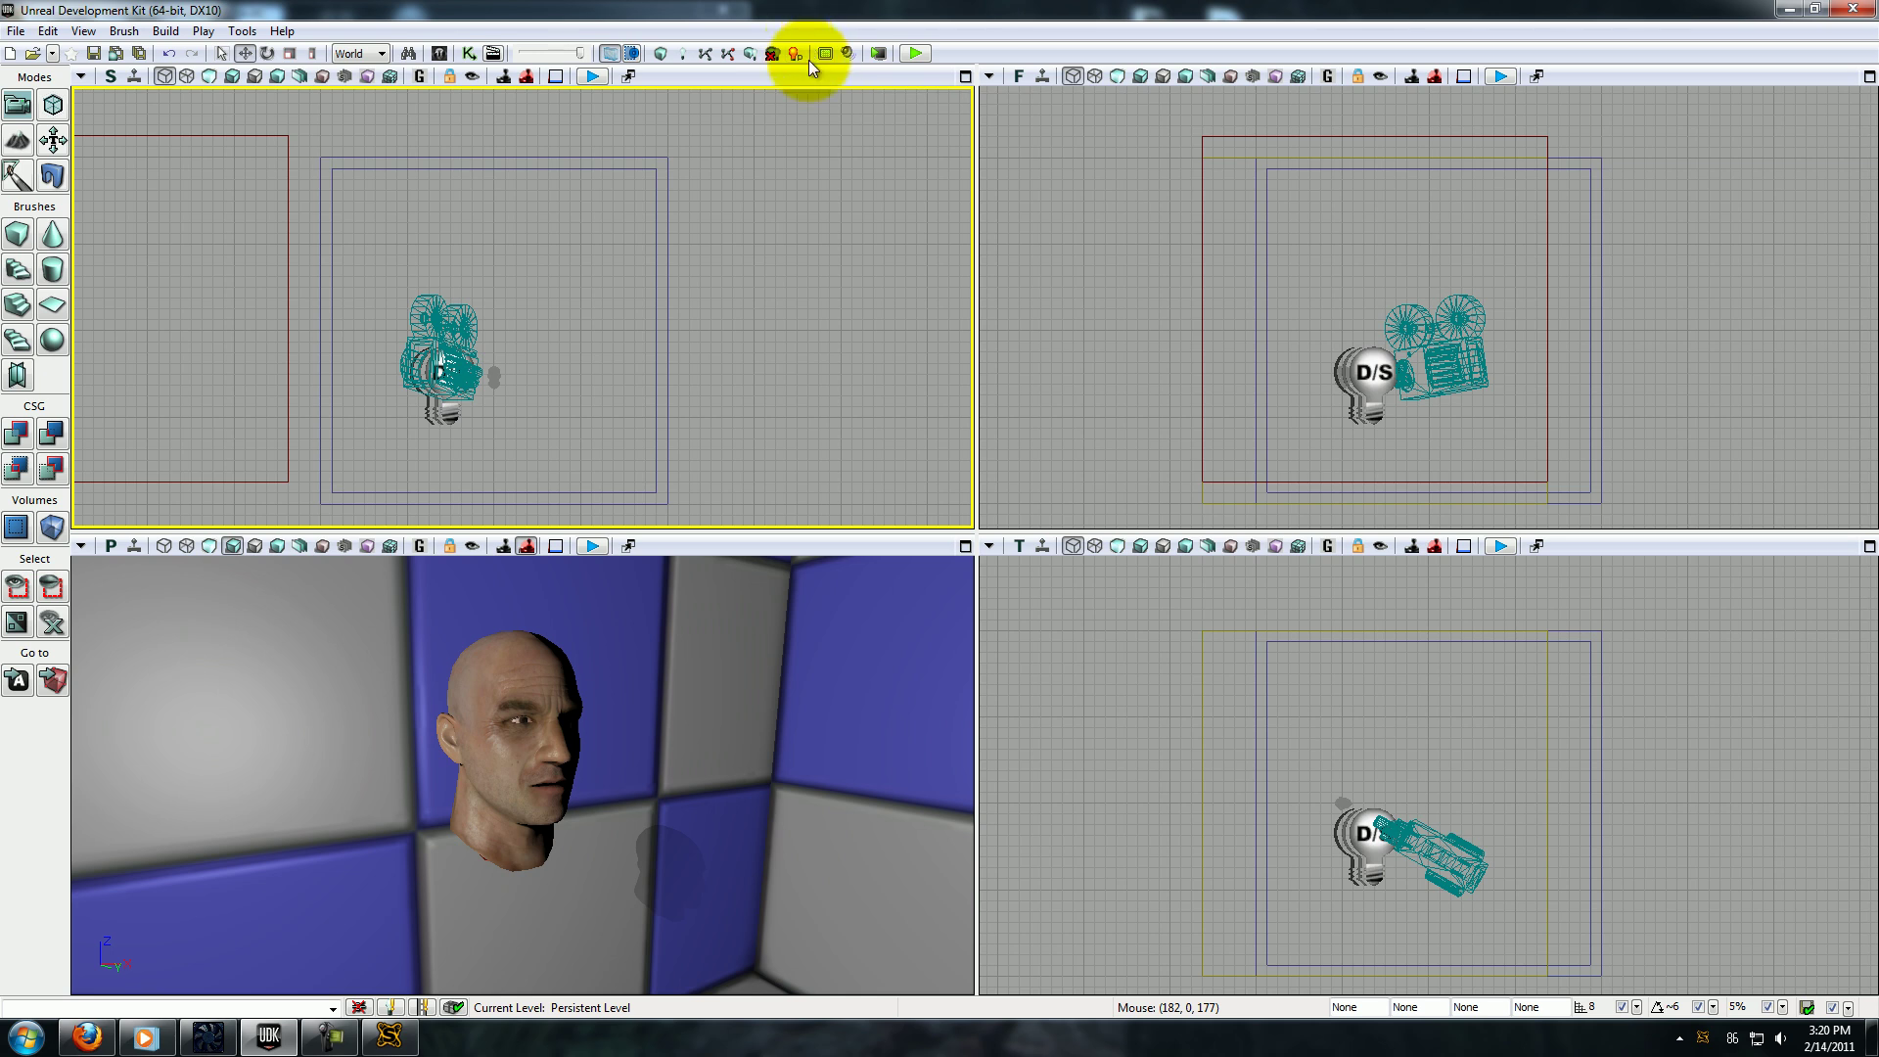
click(756, 54)
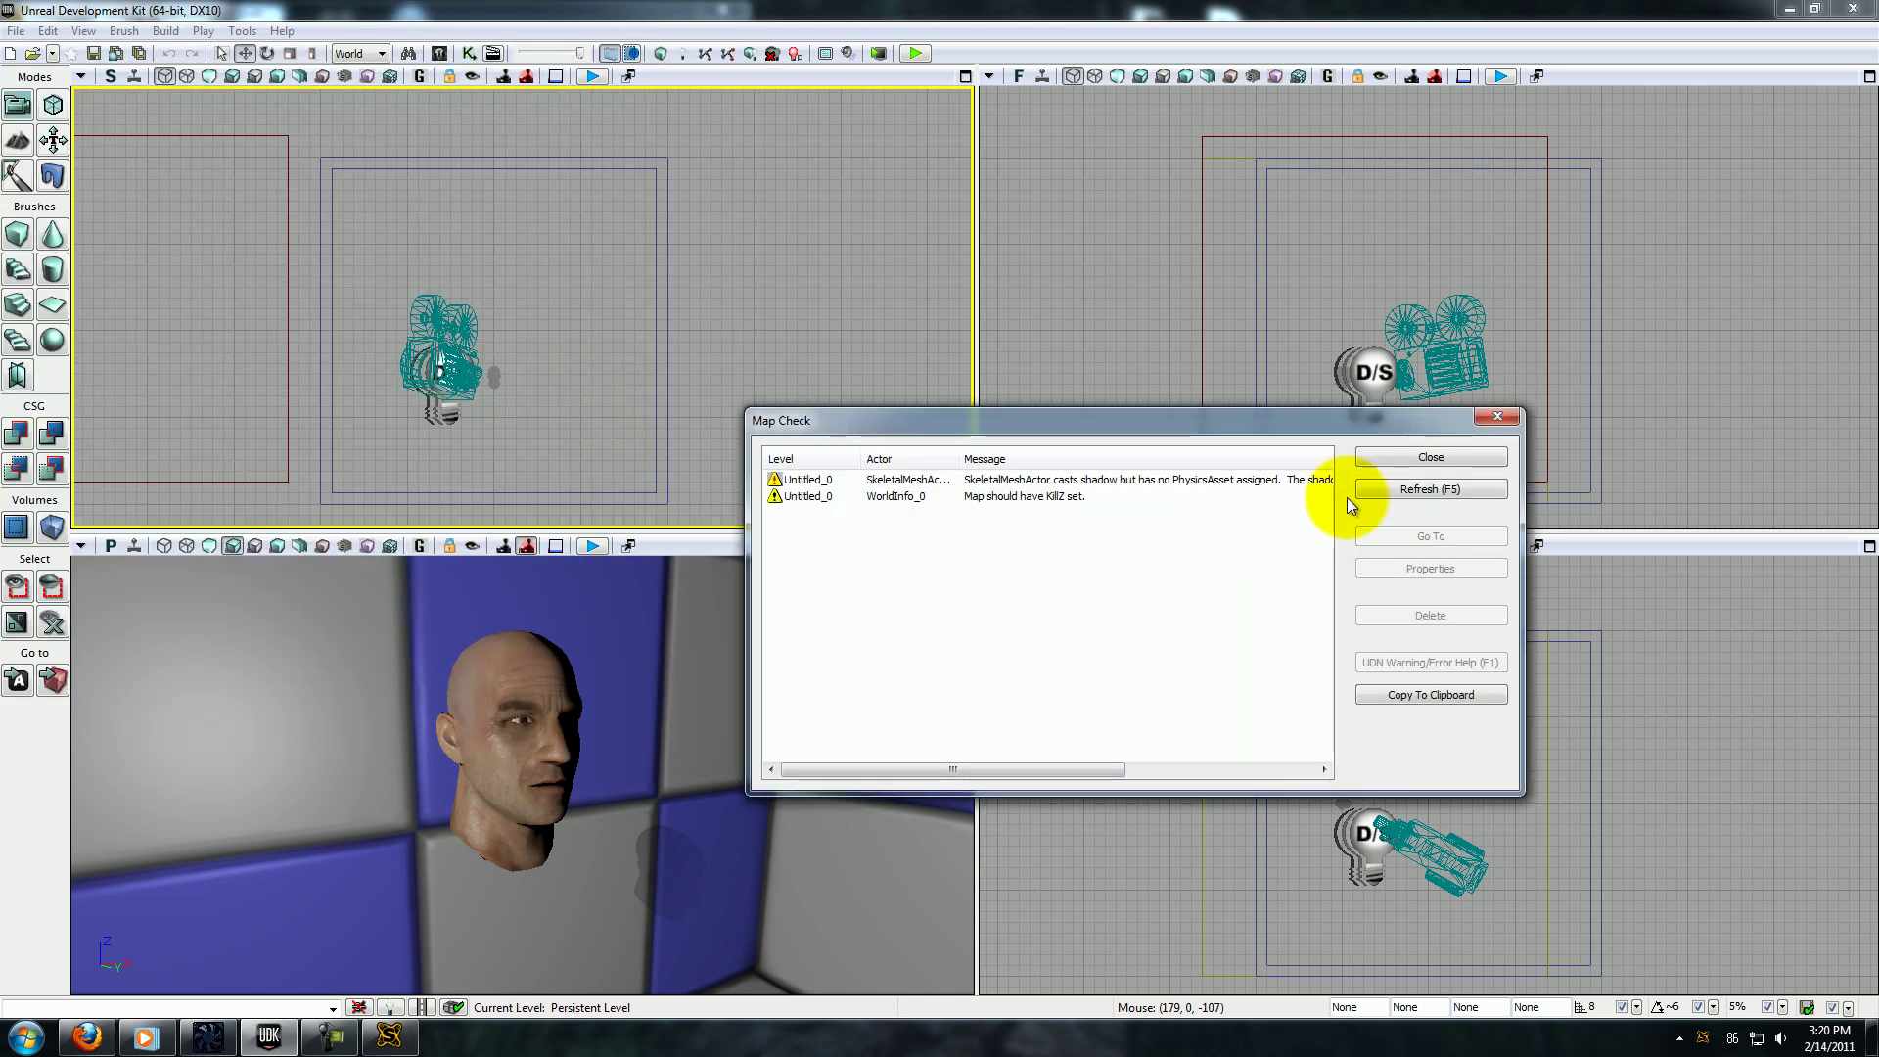
click(1429, 458)
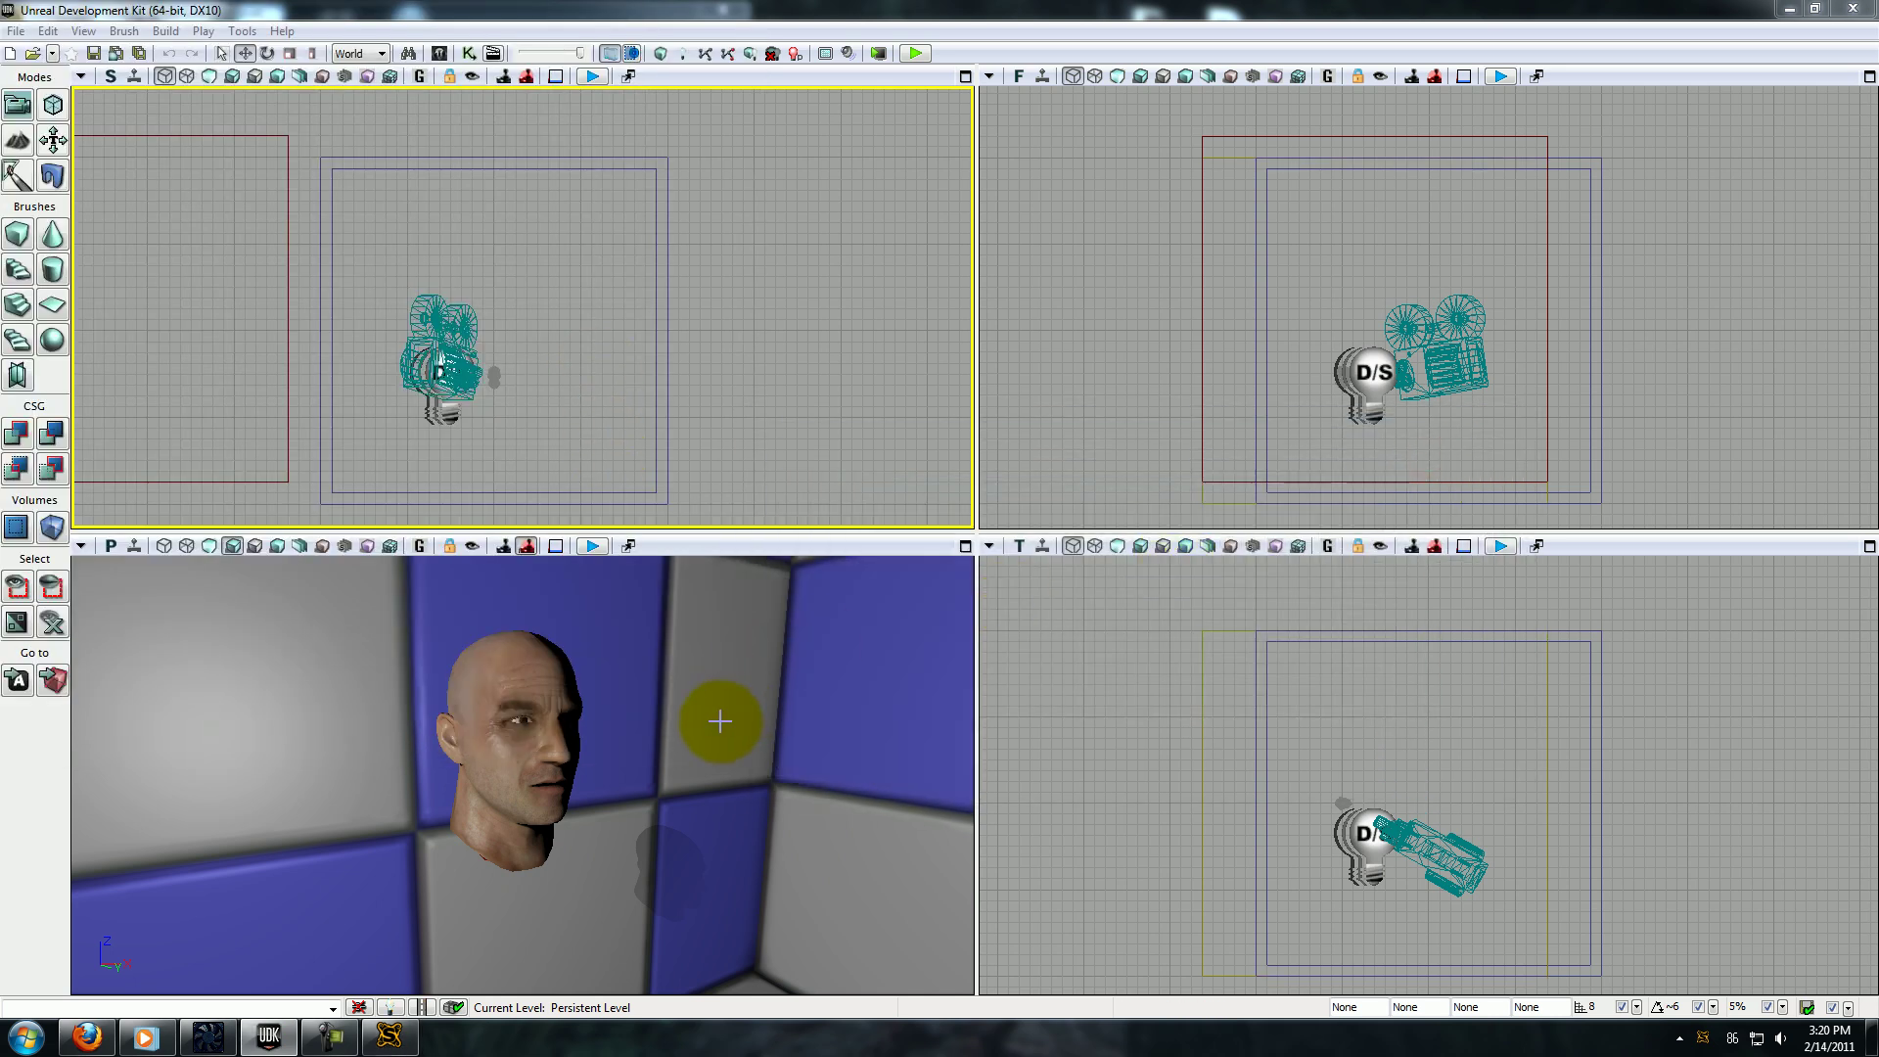
drag(721, 721, 741, 637)
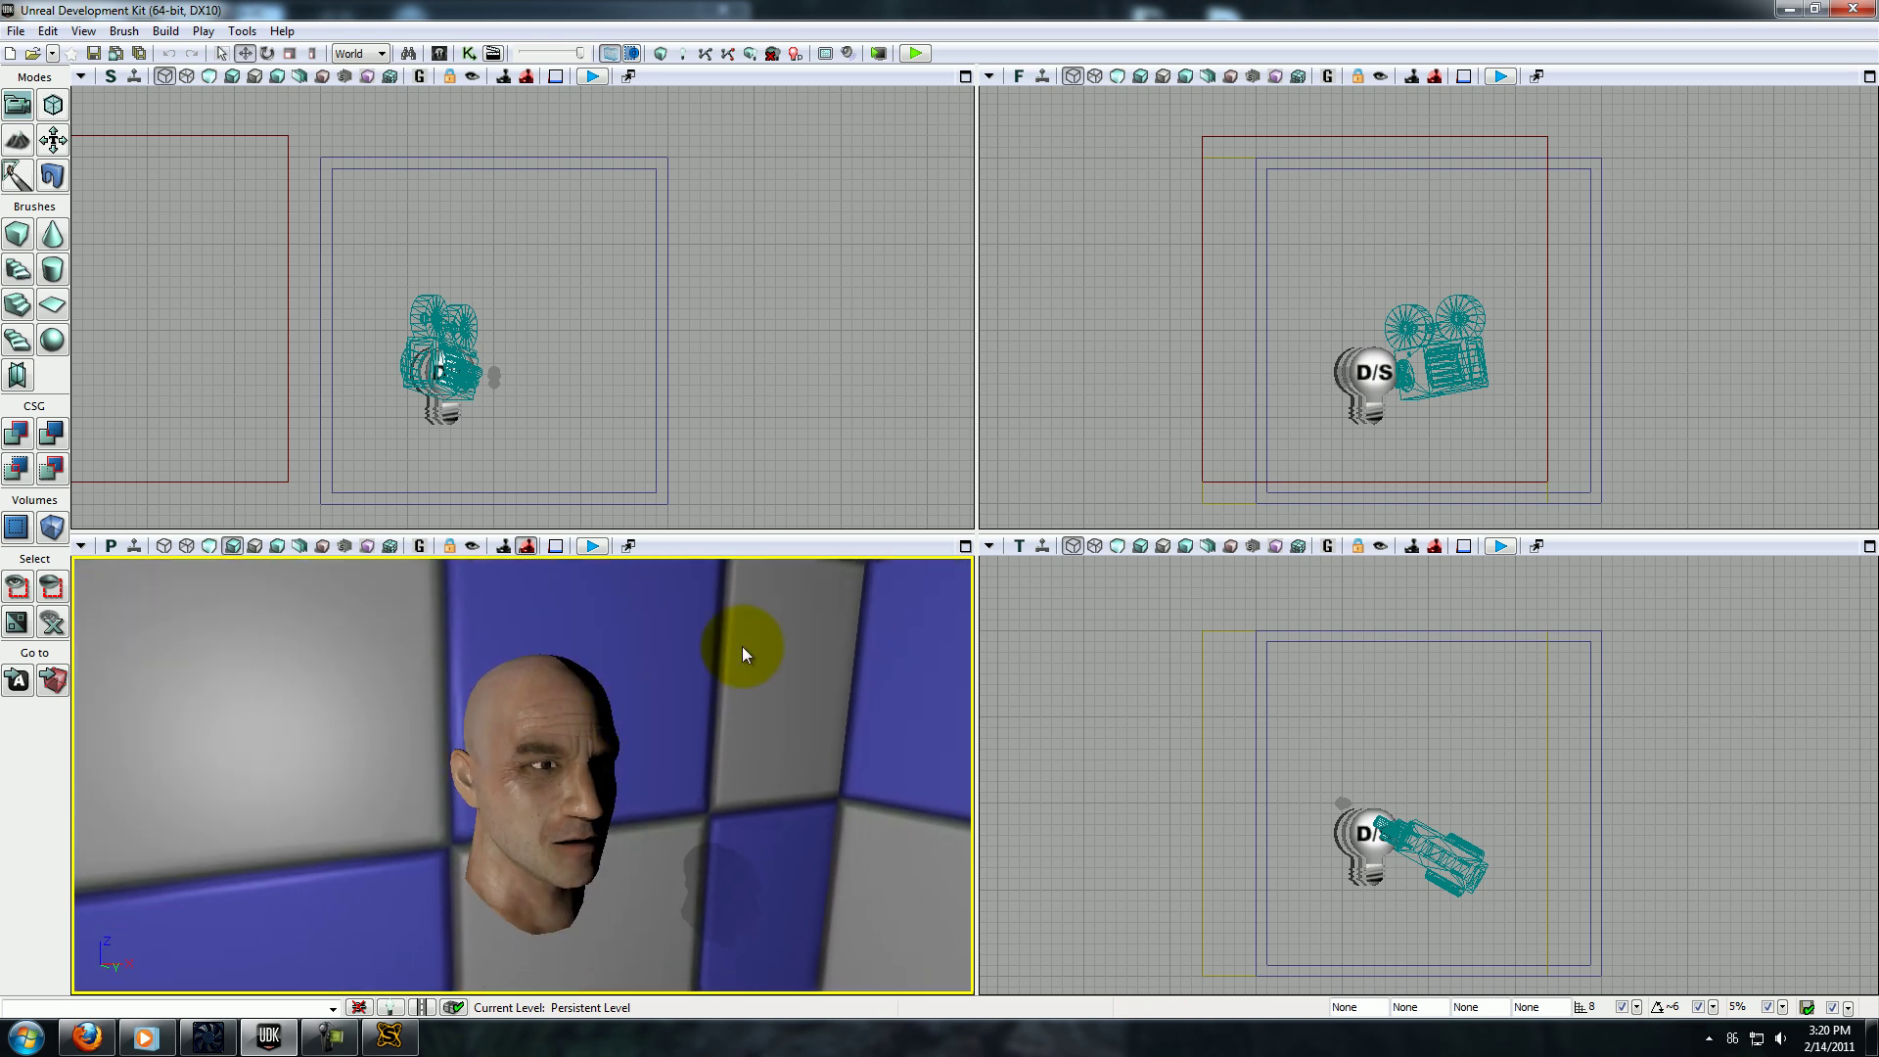
In Matinee, move Cam1 at its 2.47 s key to view the head in profile.
click(490, 57)
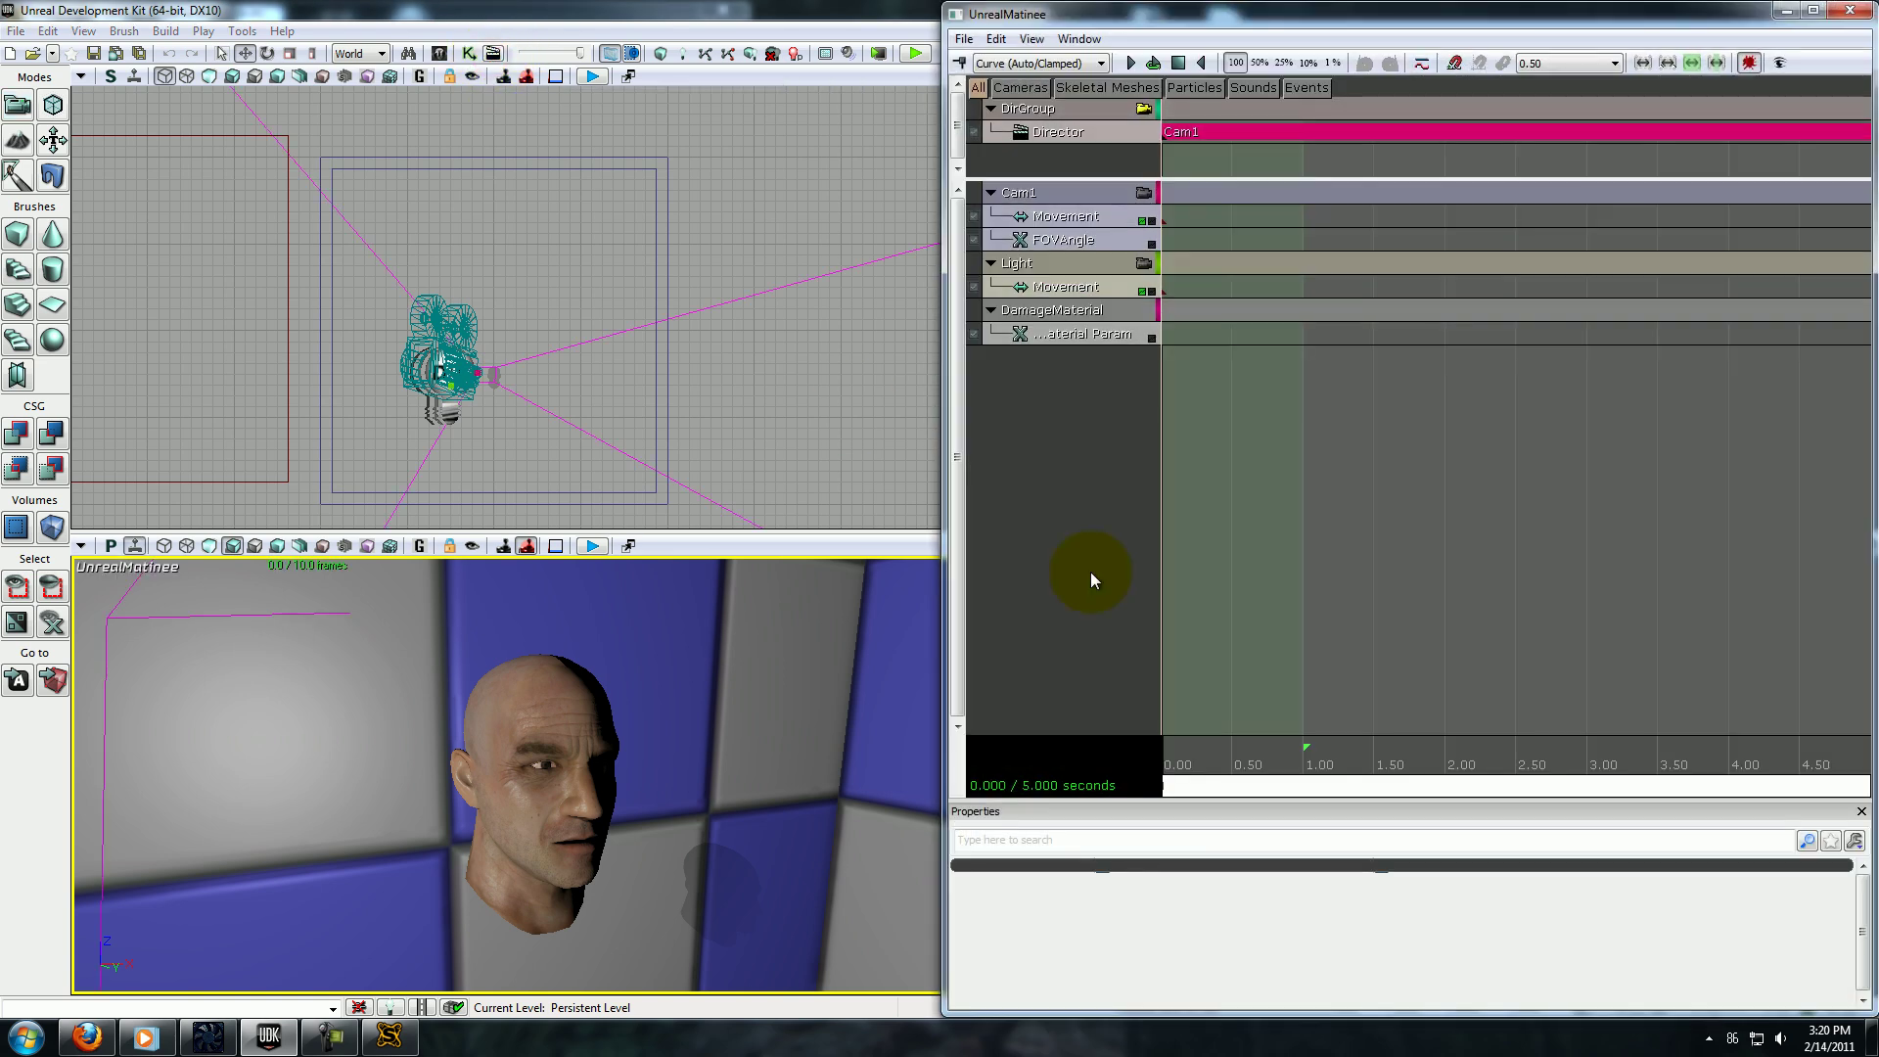
mouse_move(1209, 745)
mouse_down()
mouse_move(1173, 750)
mouse_move(1203, 750)
mouse_up()
drag(1490, 655, 1452, 636)
scroll(1452, 637, down, 3)
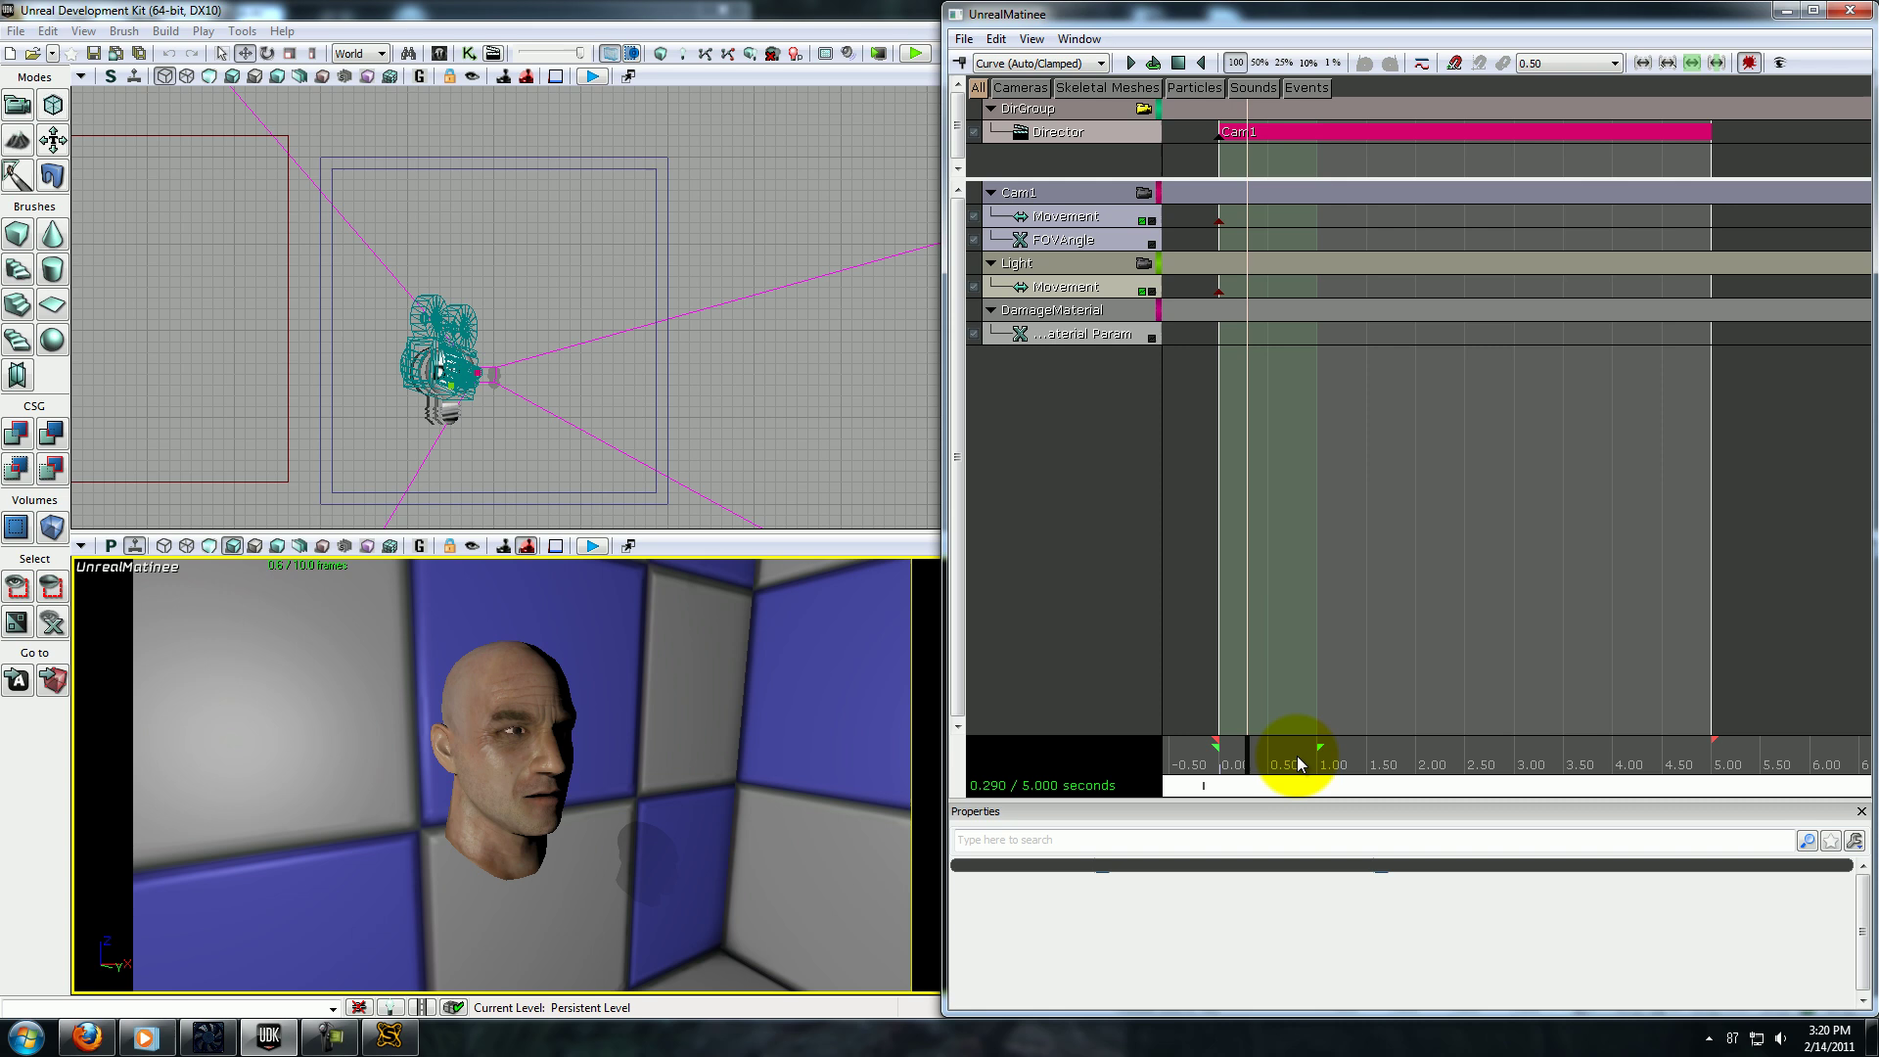
click(1065, 216)
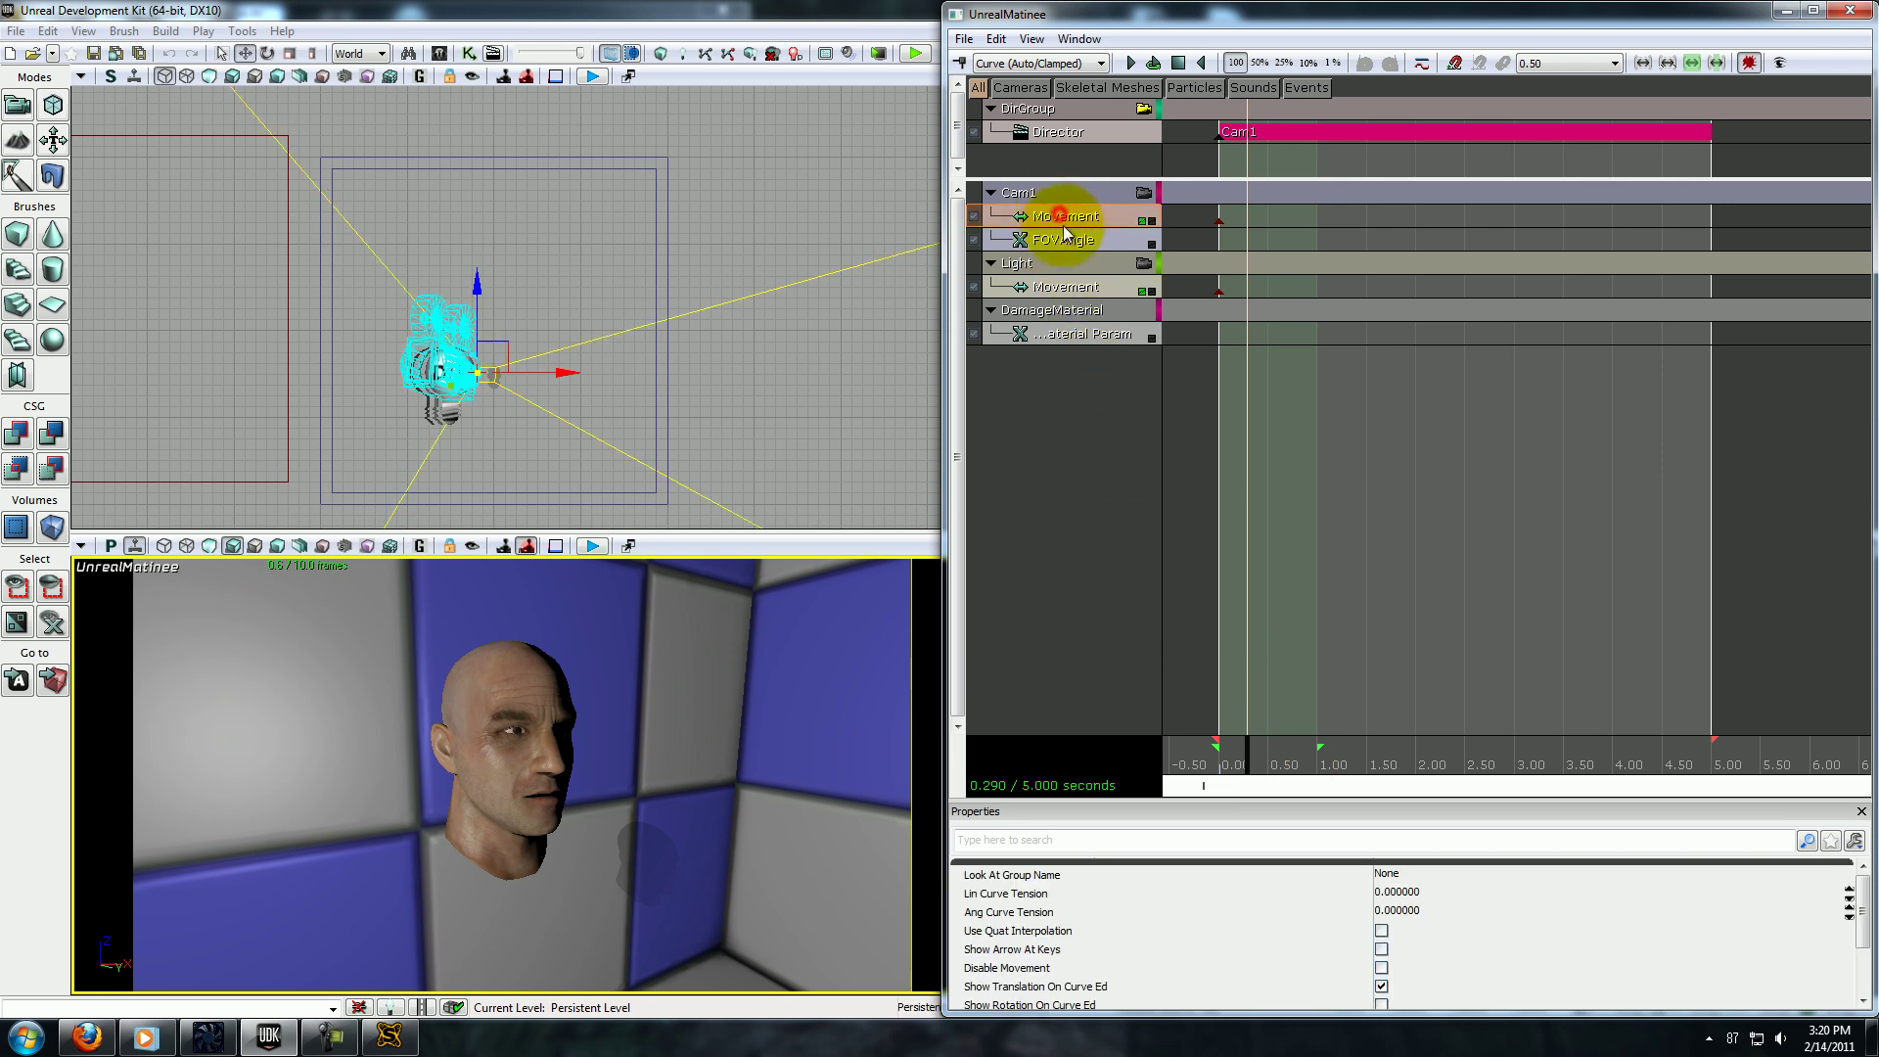
click(1298, 758)
drag(1299, 761, 1464, 775)
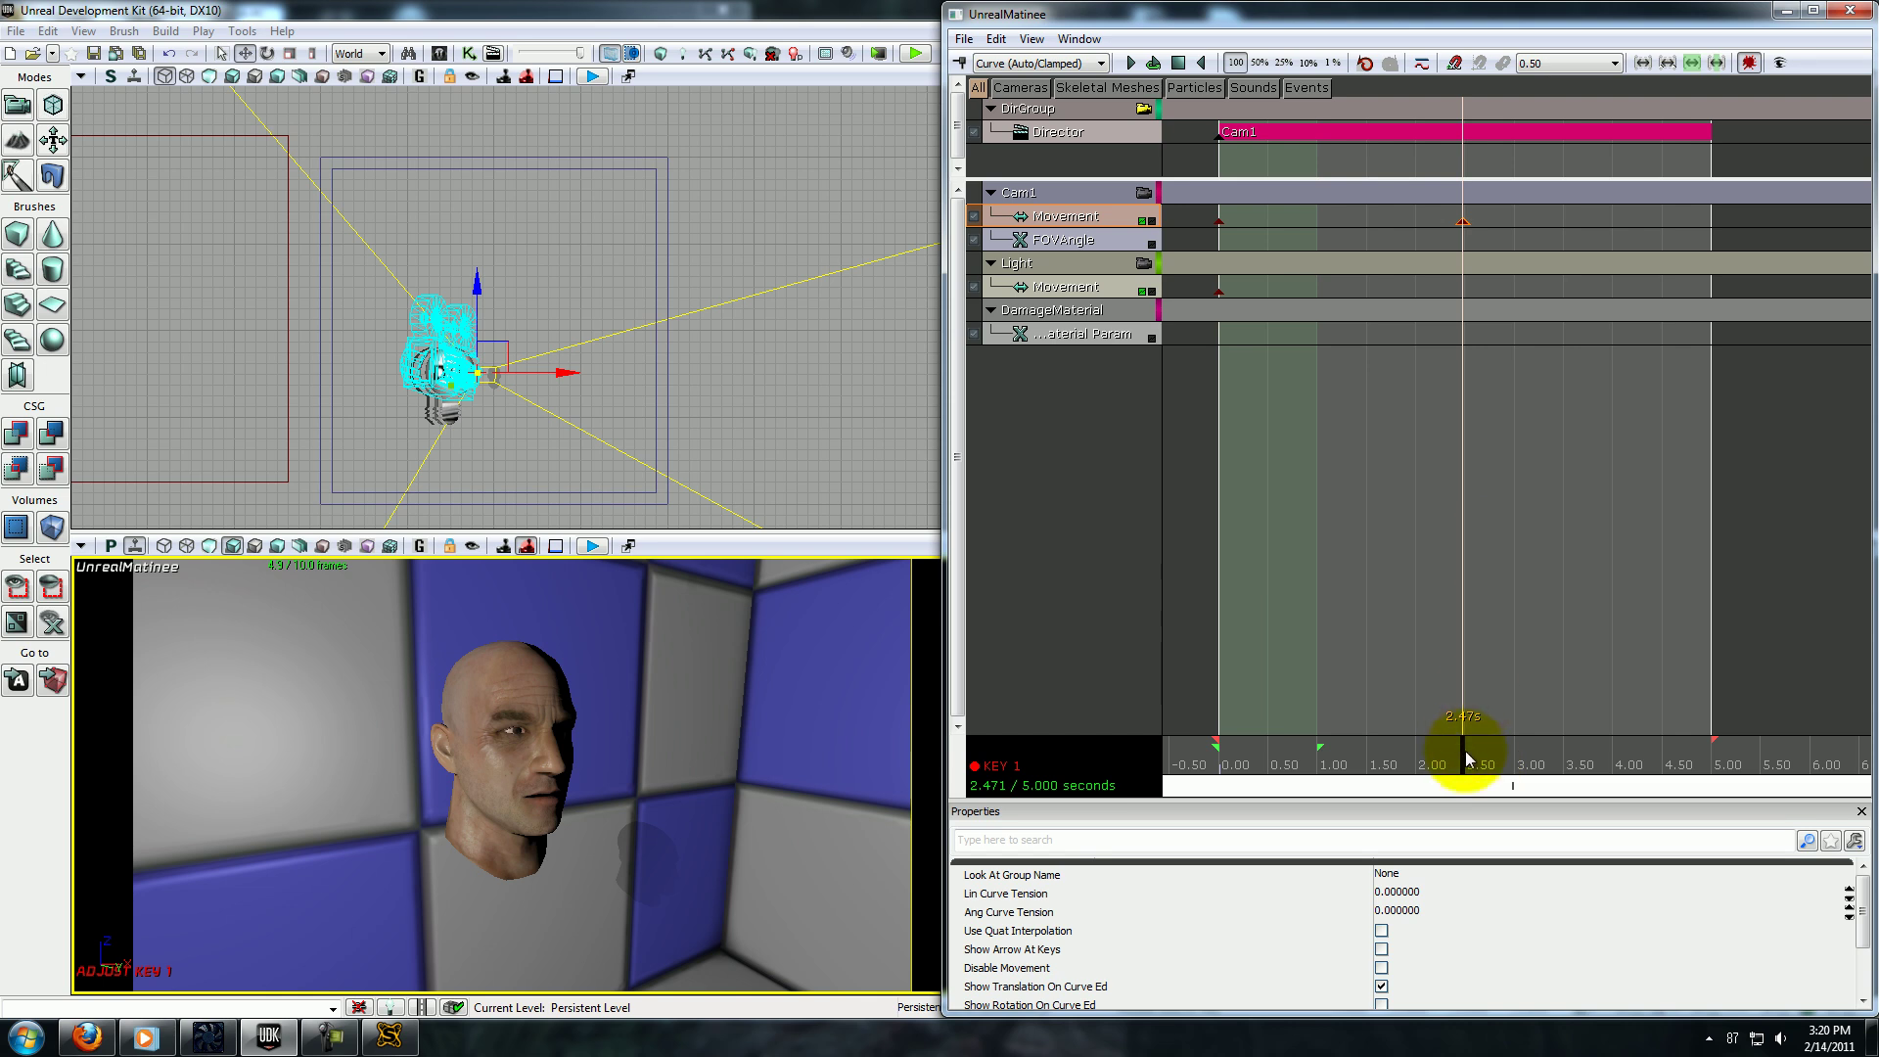
drag(734, 840, 969, 834)
Scrub back and play the sequence to preview the camera move, then rewind.
drag(1502, 753, 1187, 767)
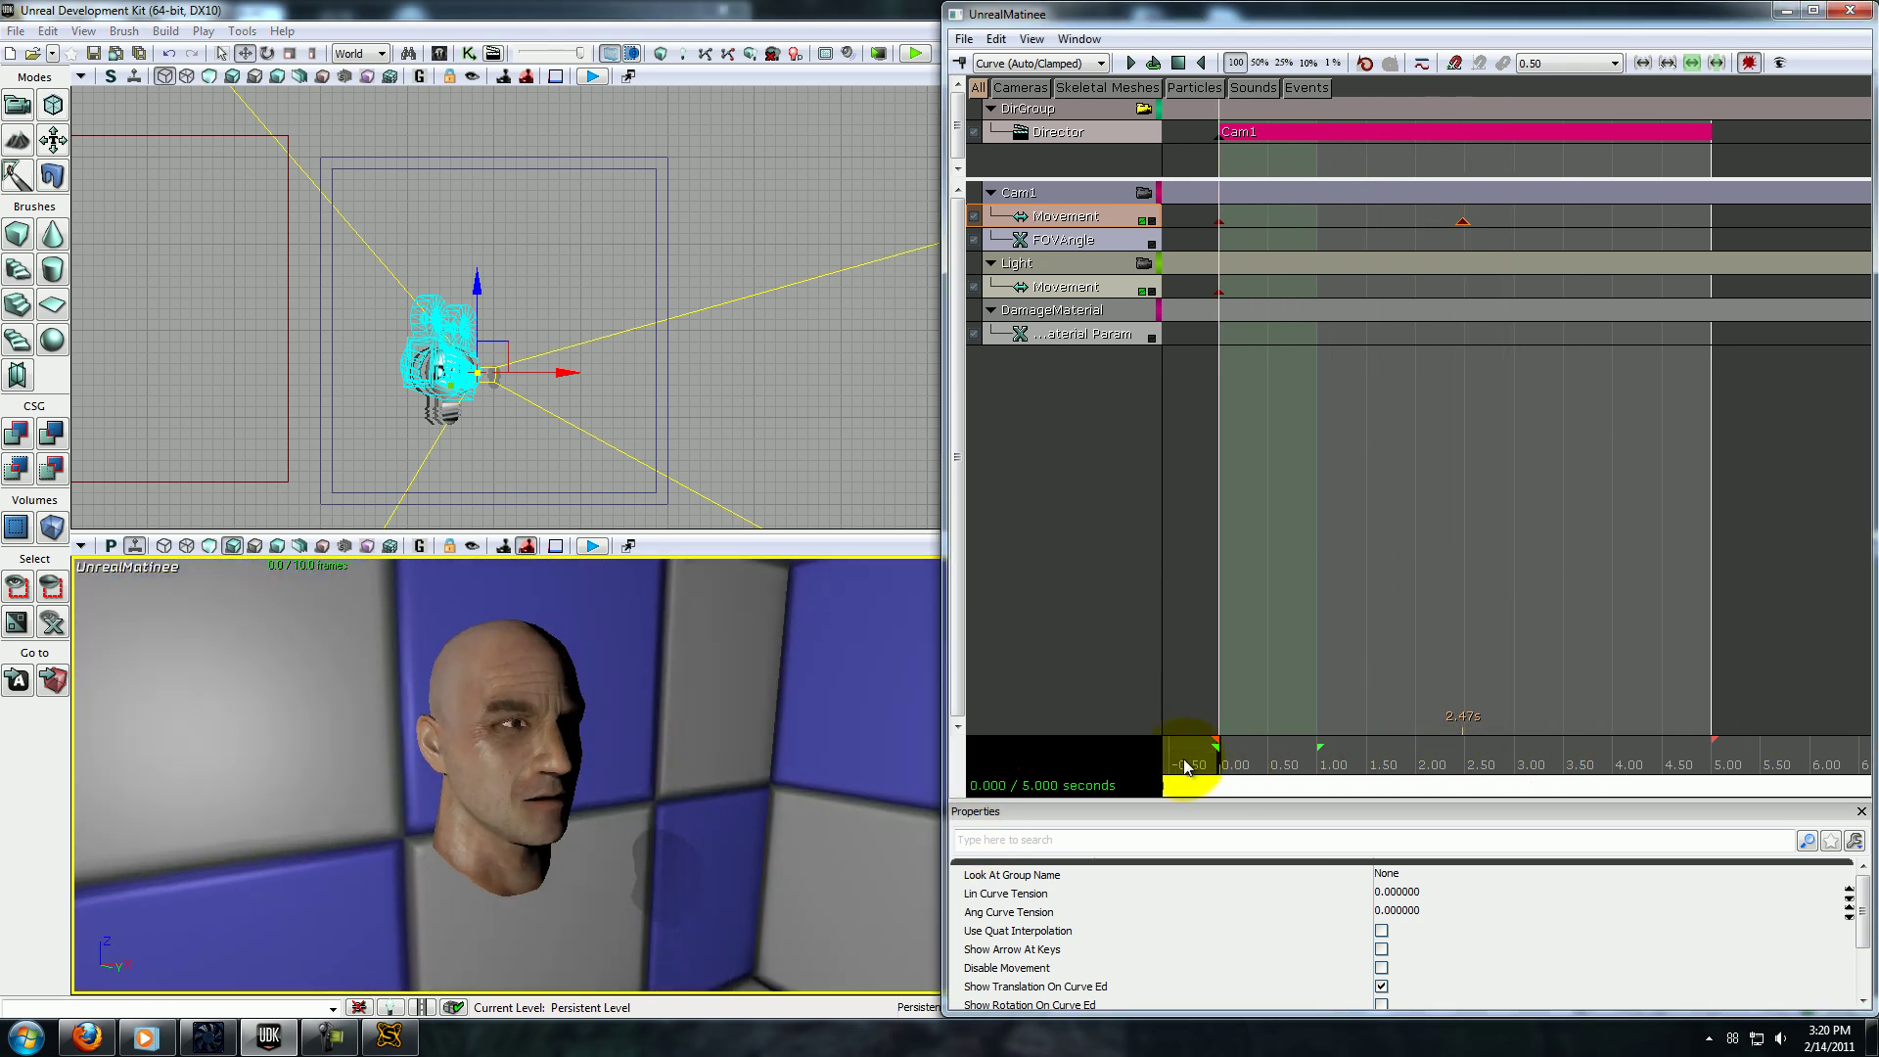
click(1135, 65)
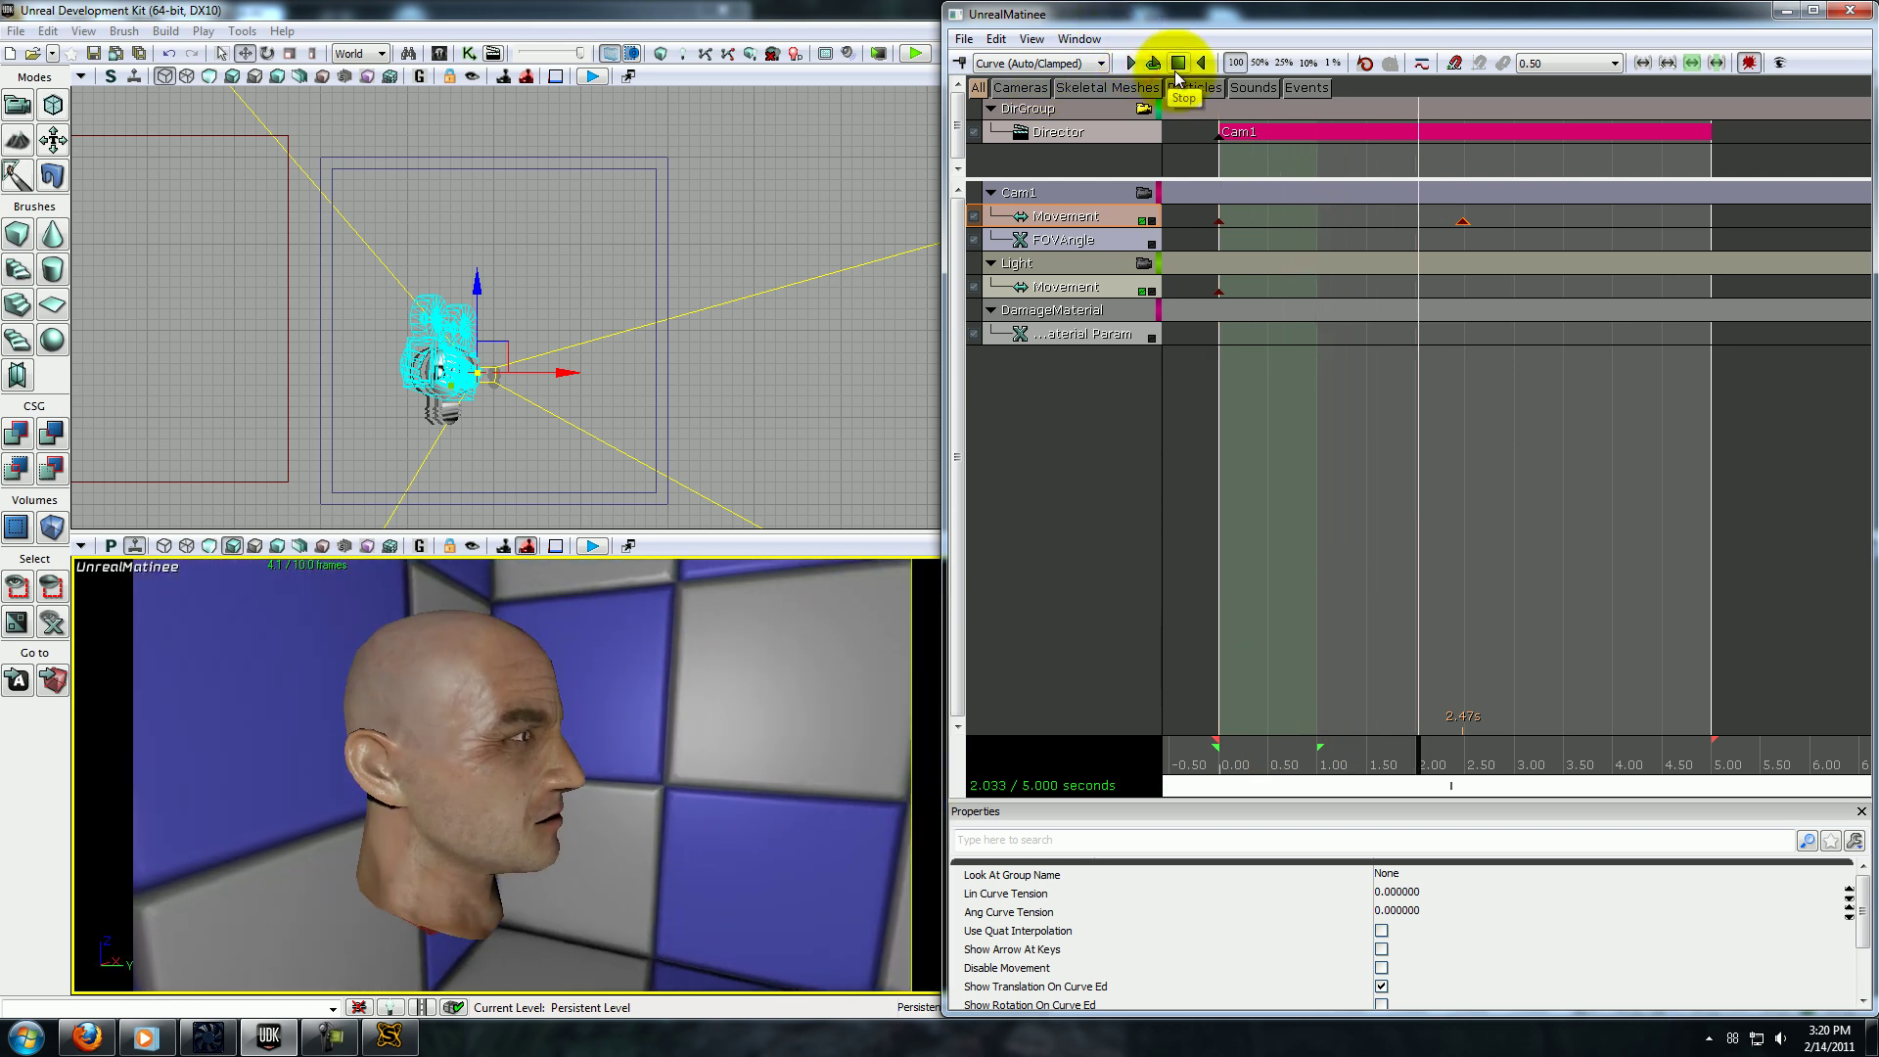
click(1174, 70)
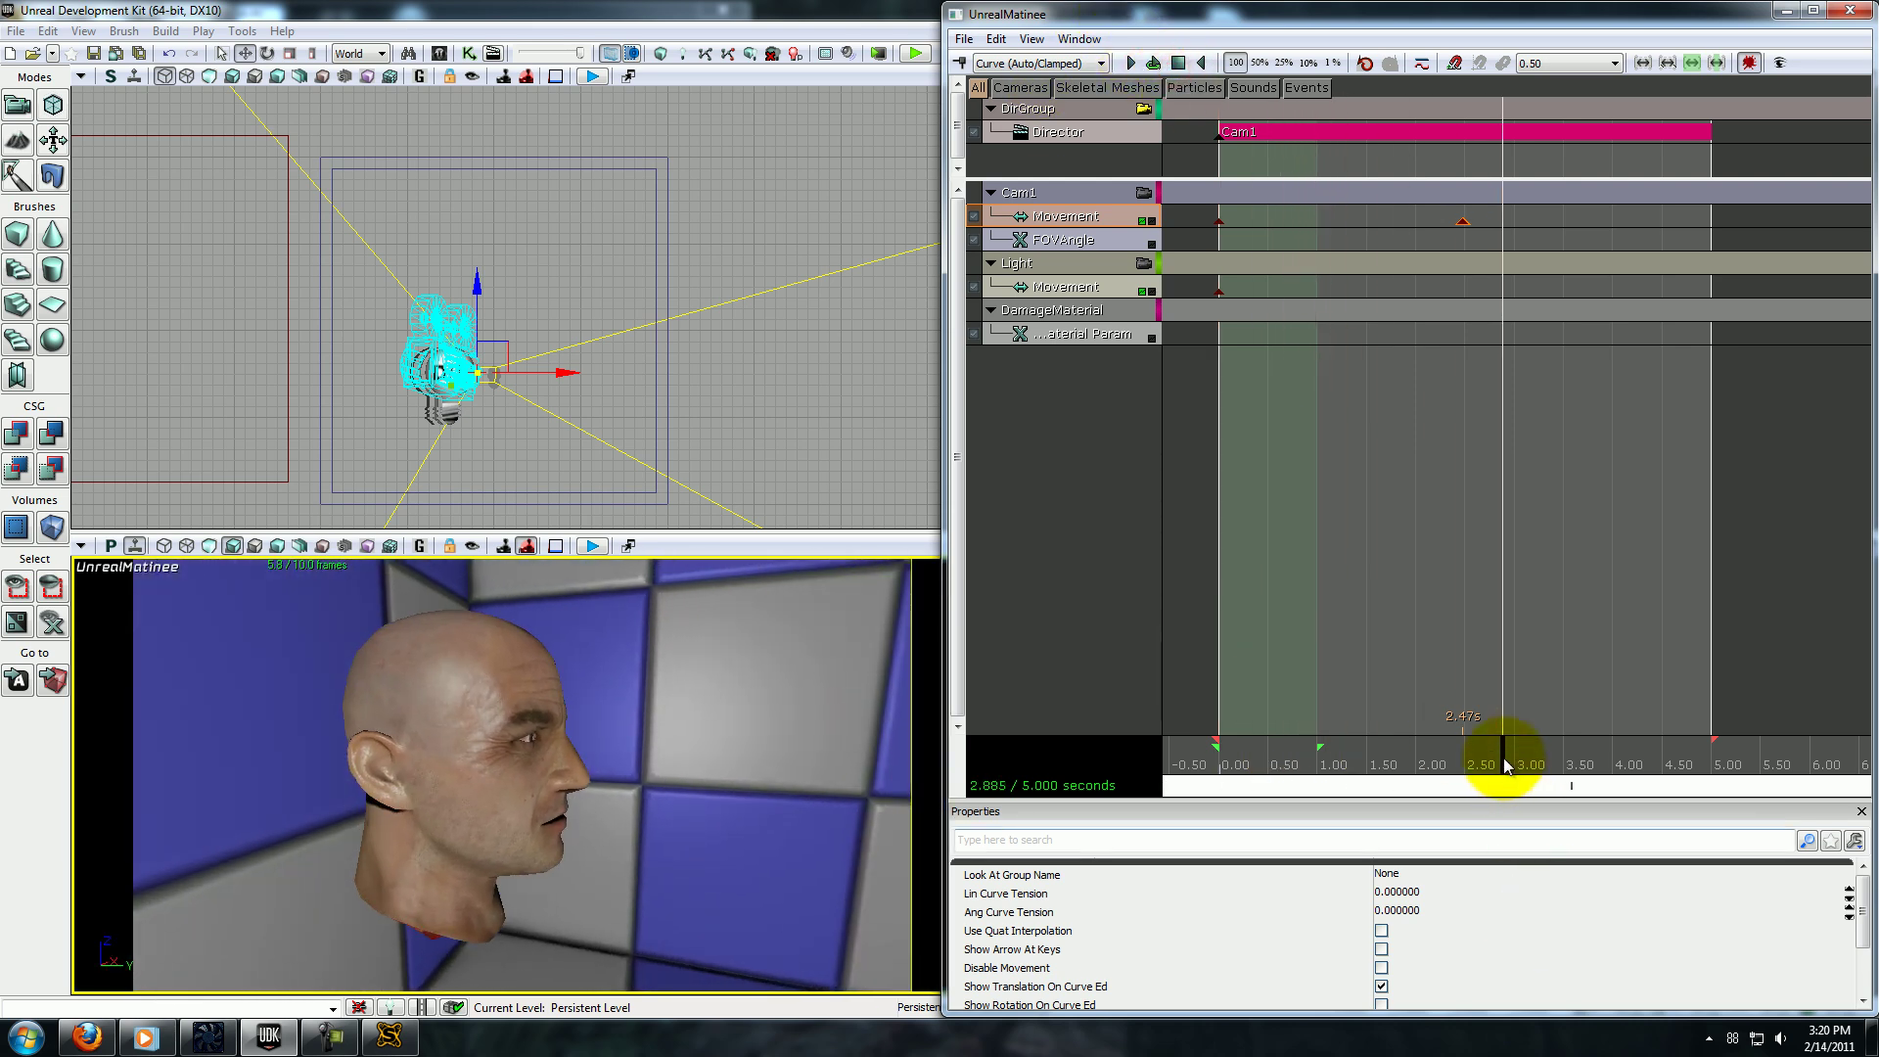
drag(1507, 767, 1184, 762)
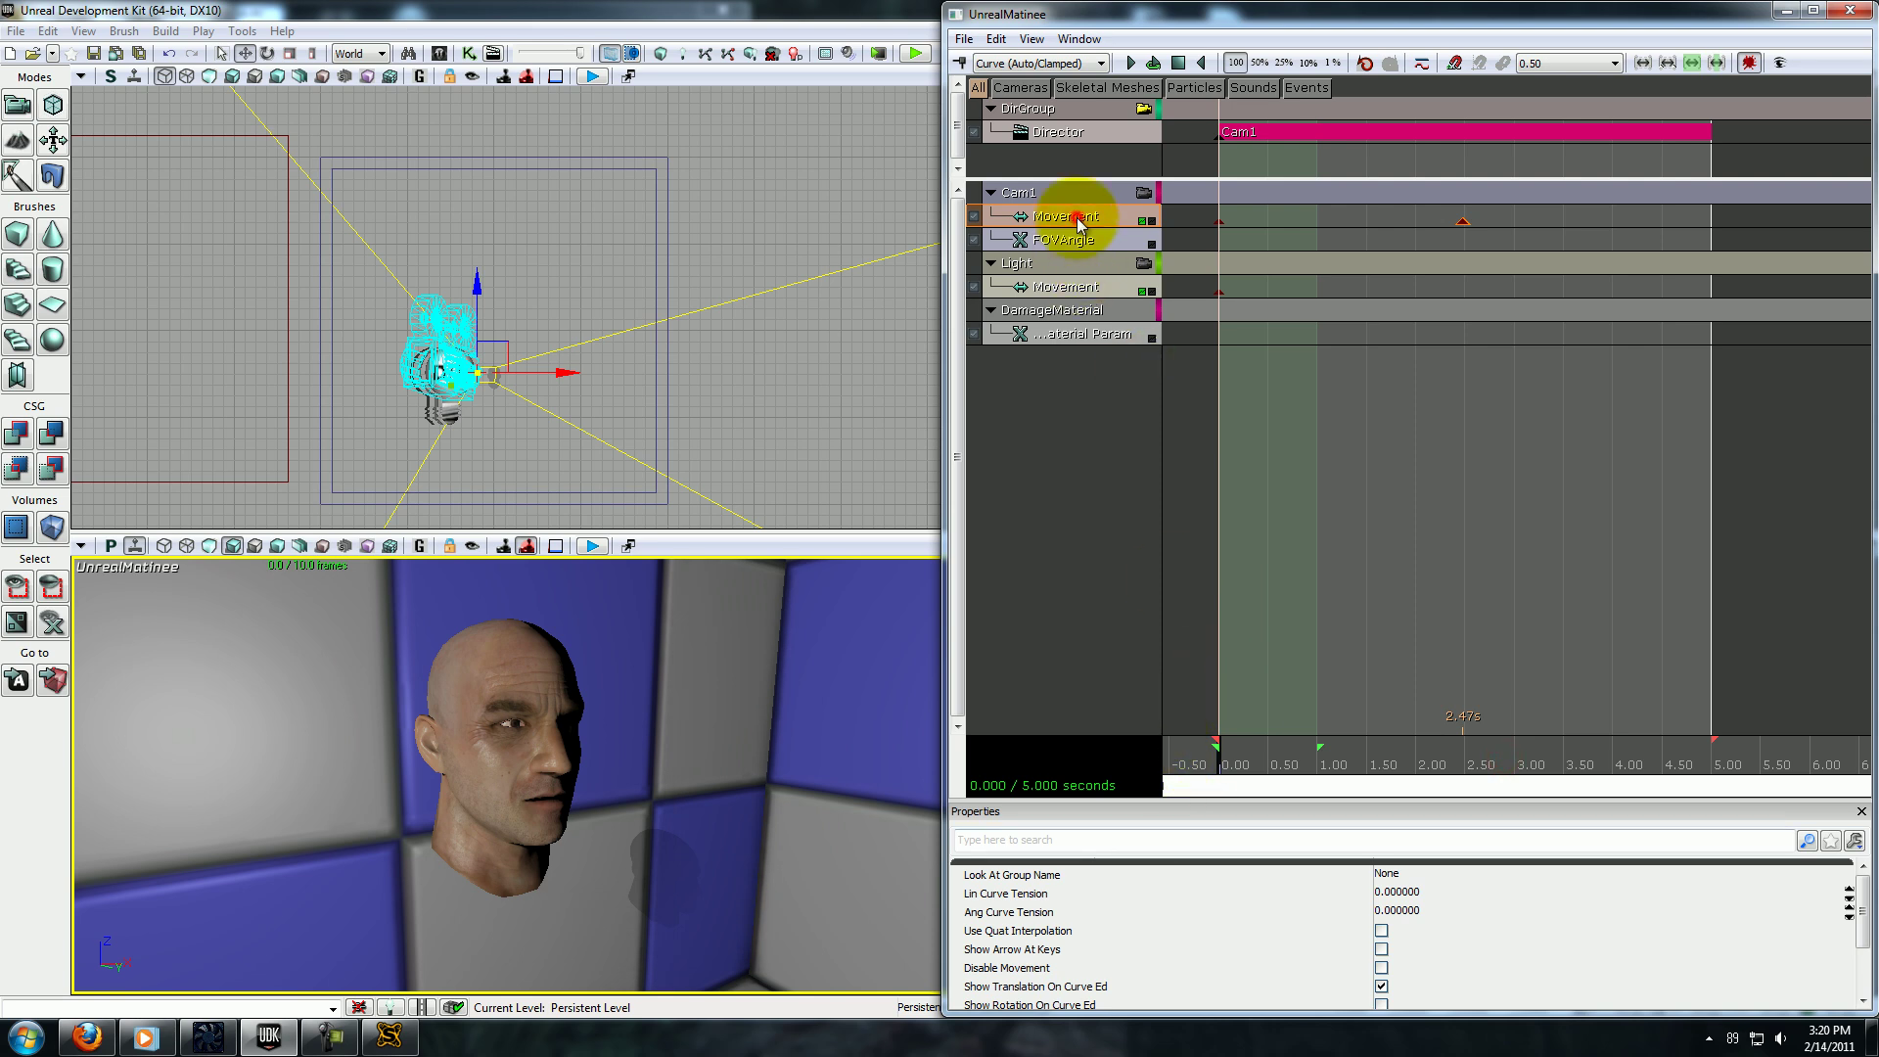
Enable Use Quat Interpolation for Cam1 Movement and scrub to review the camera path.
click(1382, 932)
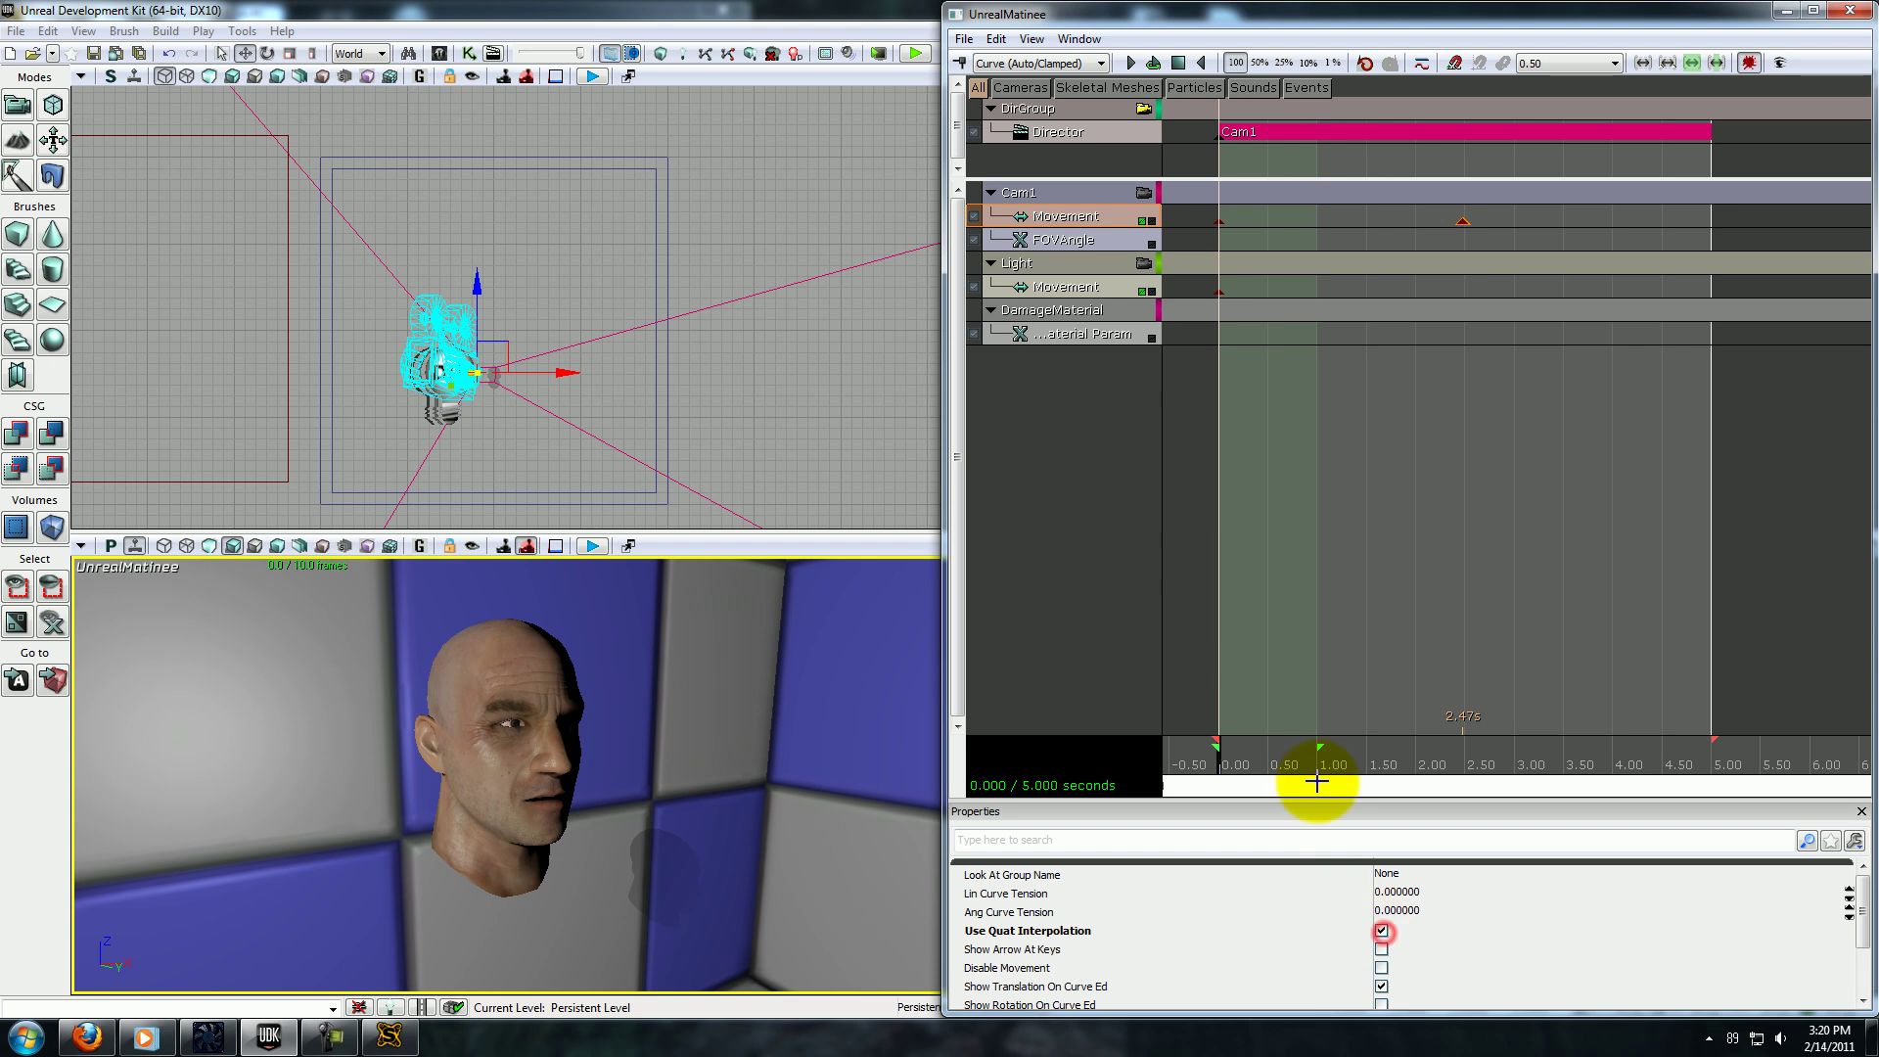
mouse_move(1229, 762)
mouse_down()
mouse_move(1339, 762)
mouse_move(1252, 763)
mouse_up()
drag(1257, 754, 1128, 716)
drag(1224, 771, 1707, 738)
Adjust the Cam1 Movement keys, dragging one further along the track, and play to review.
click(1469, 219)
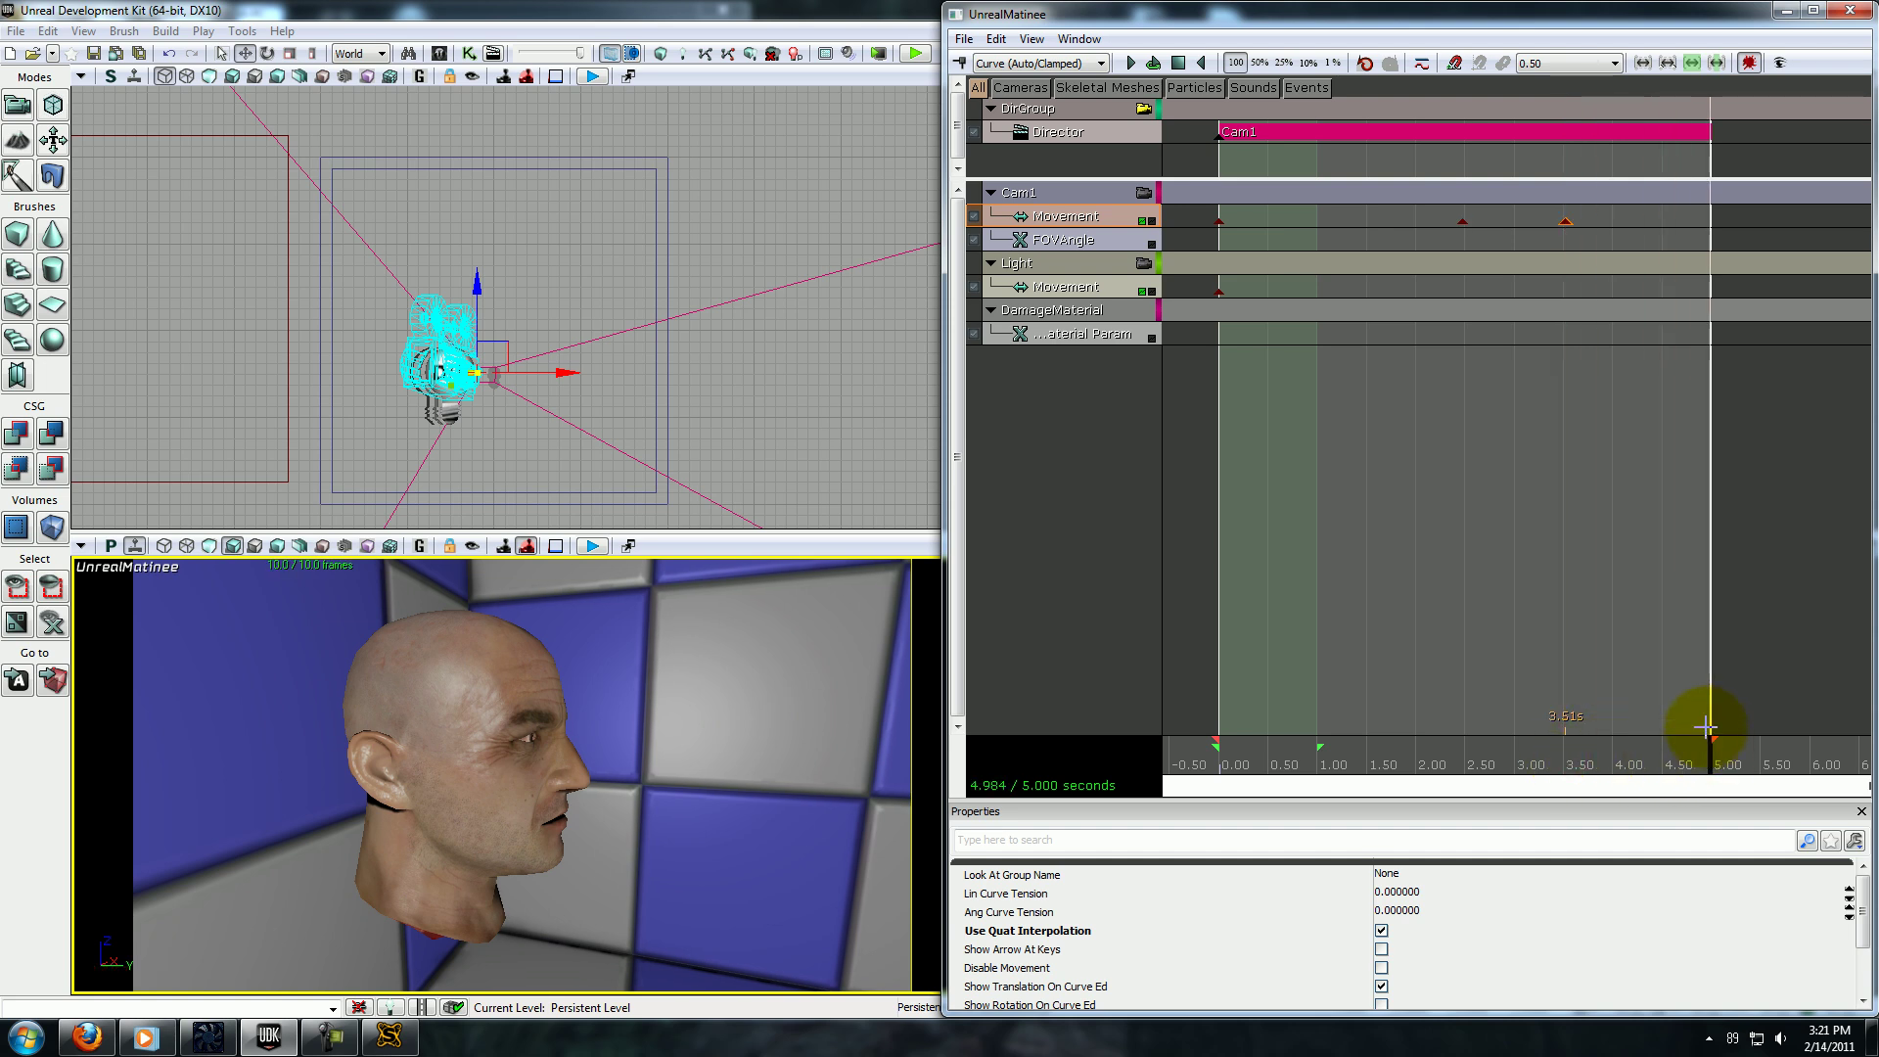
click(1217, 221)
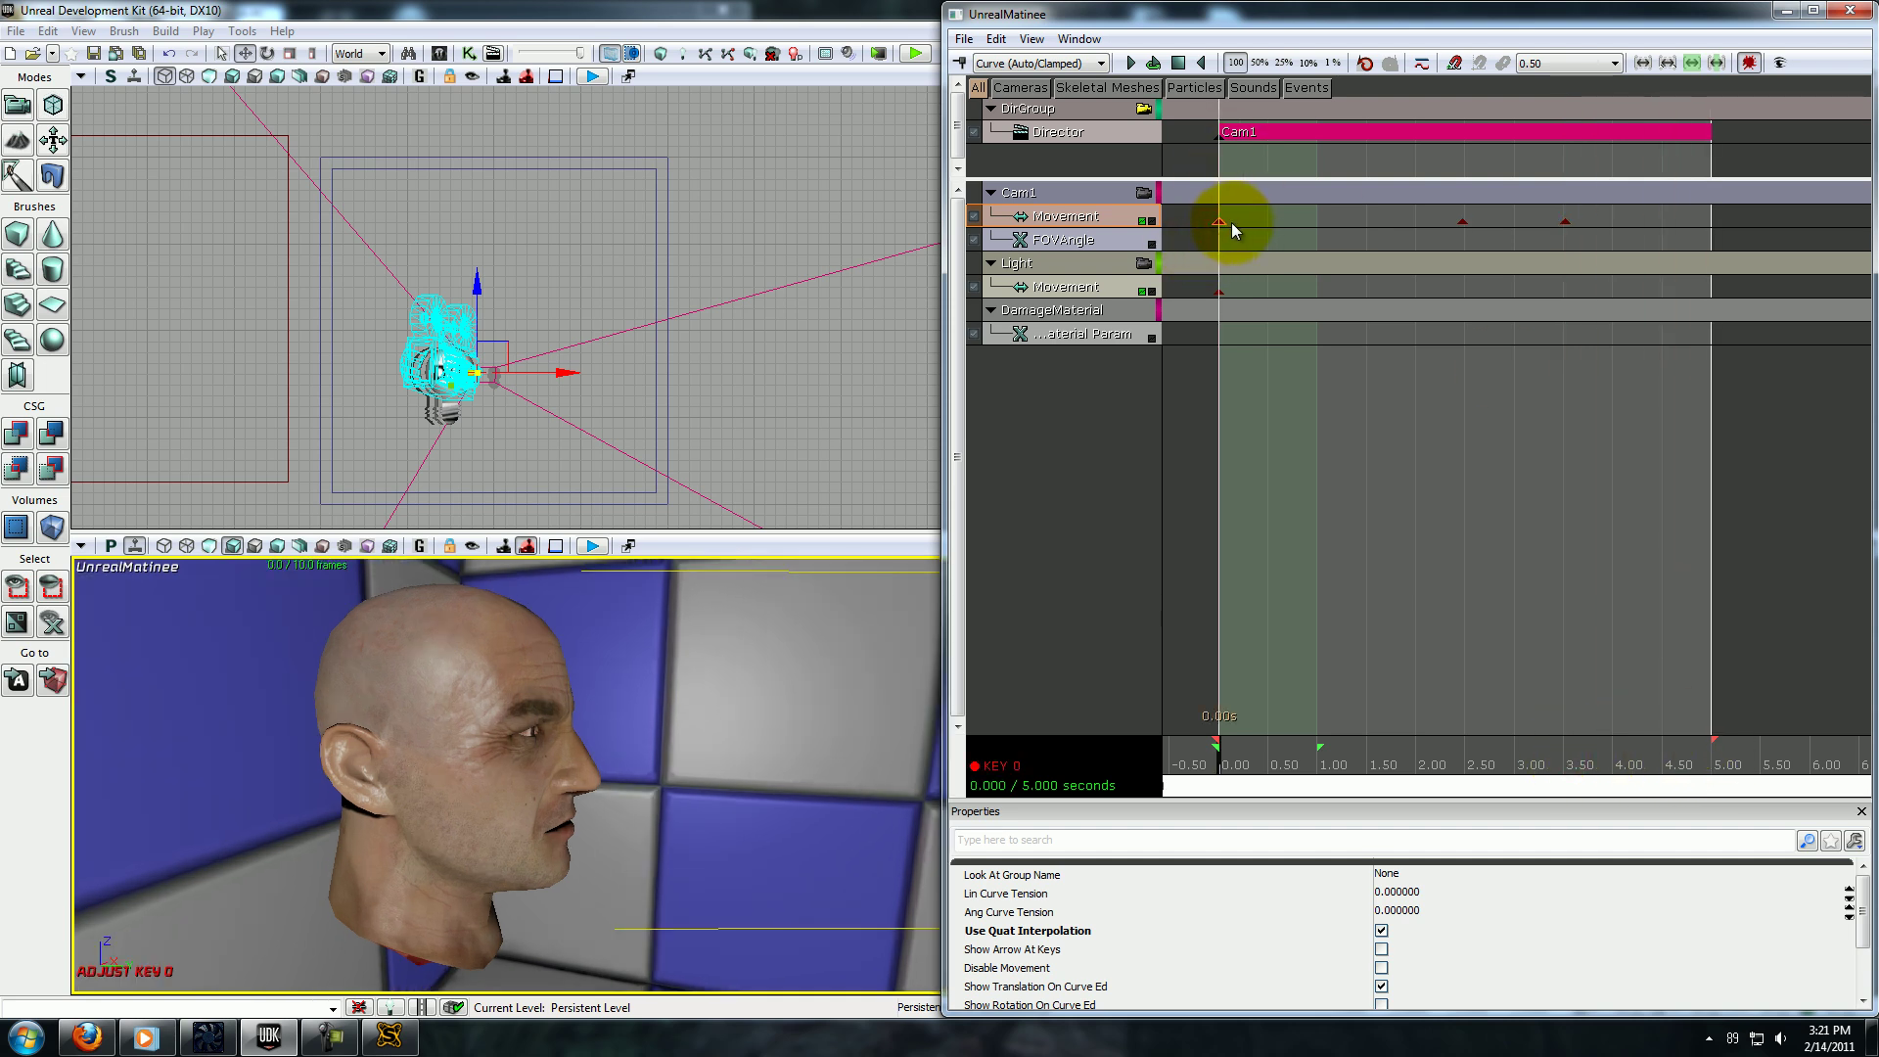
drag(1253, 221, 1300, 276)
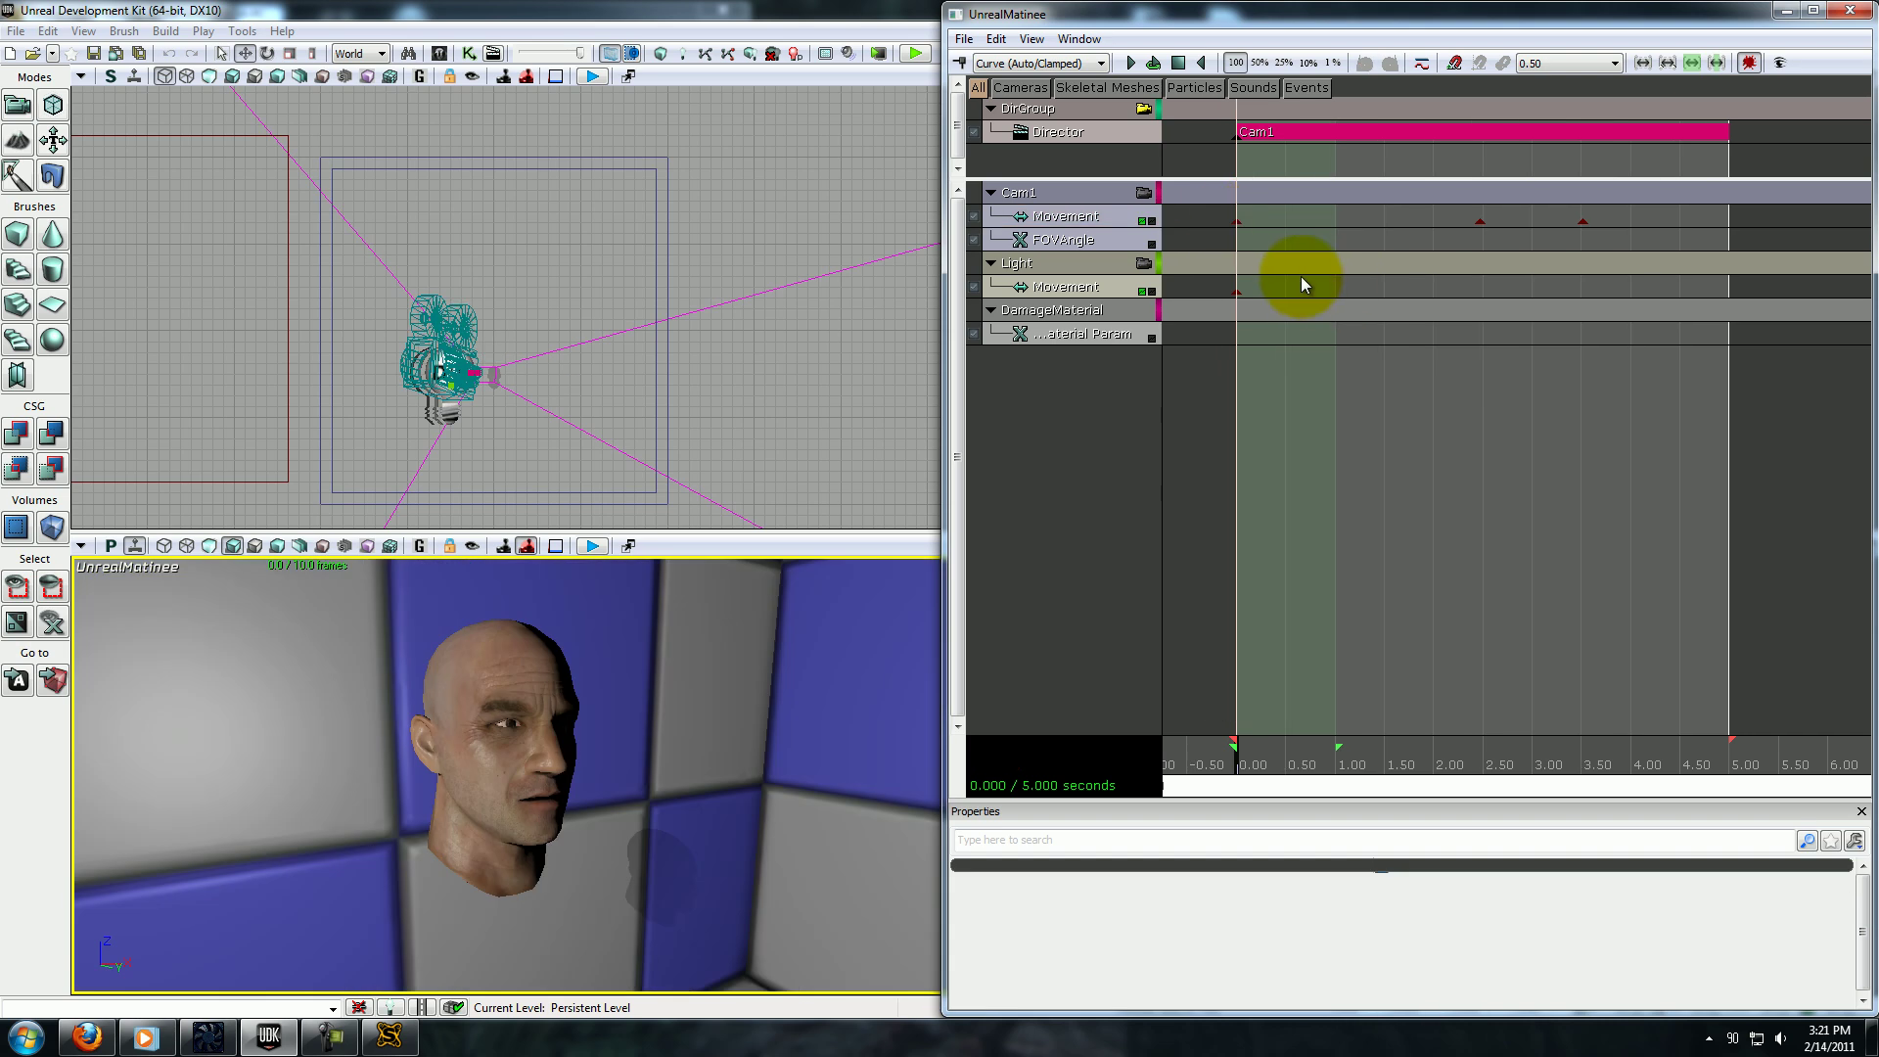
click(1239, 218)
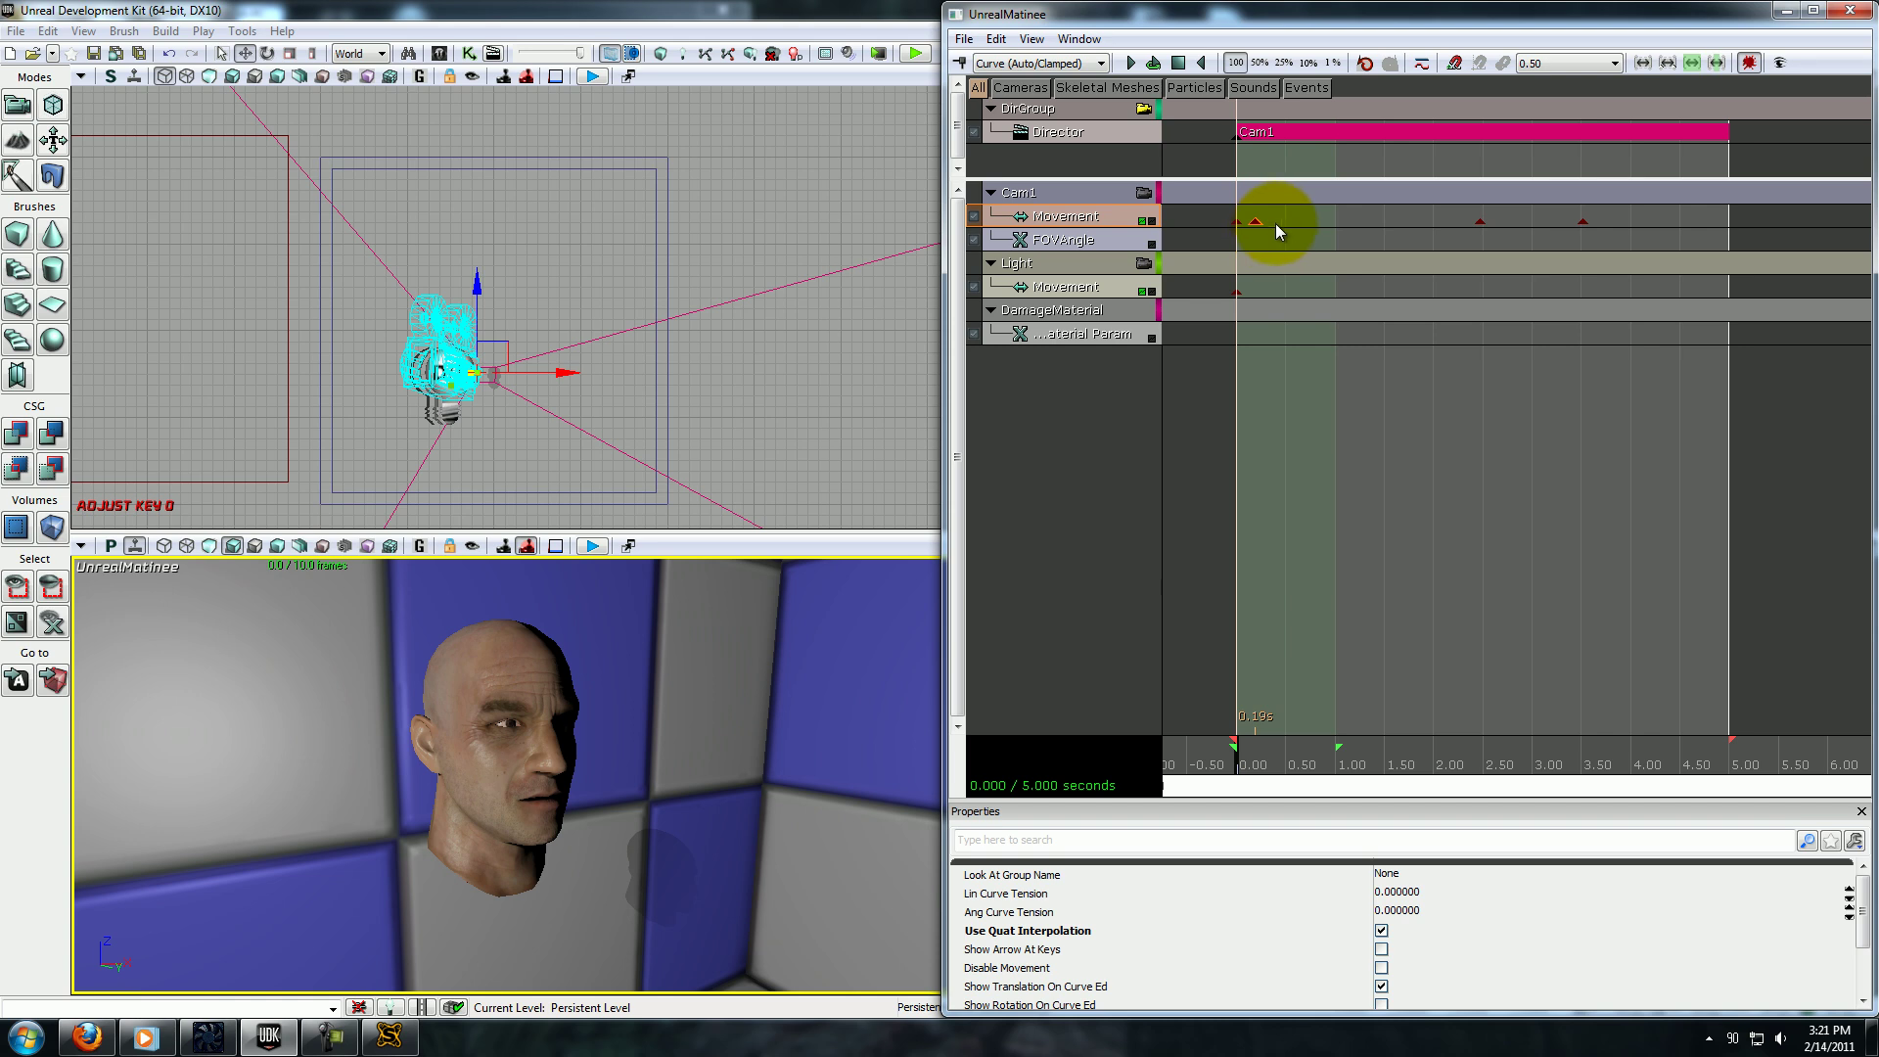
ctrl+drag(1287, 240, 1489, 240)
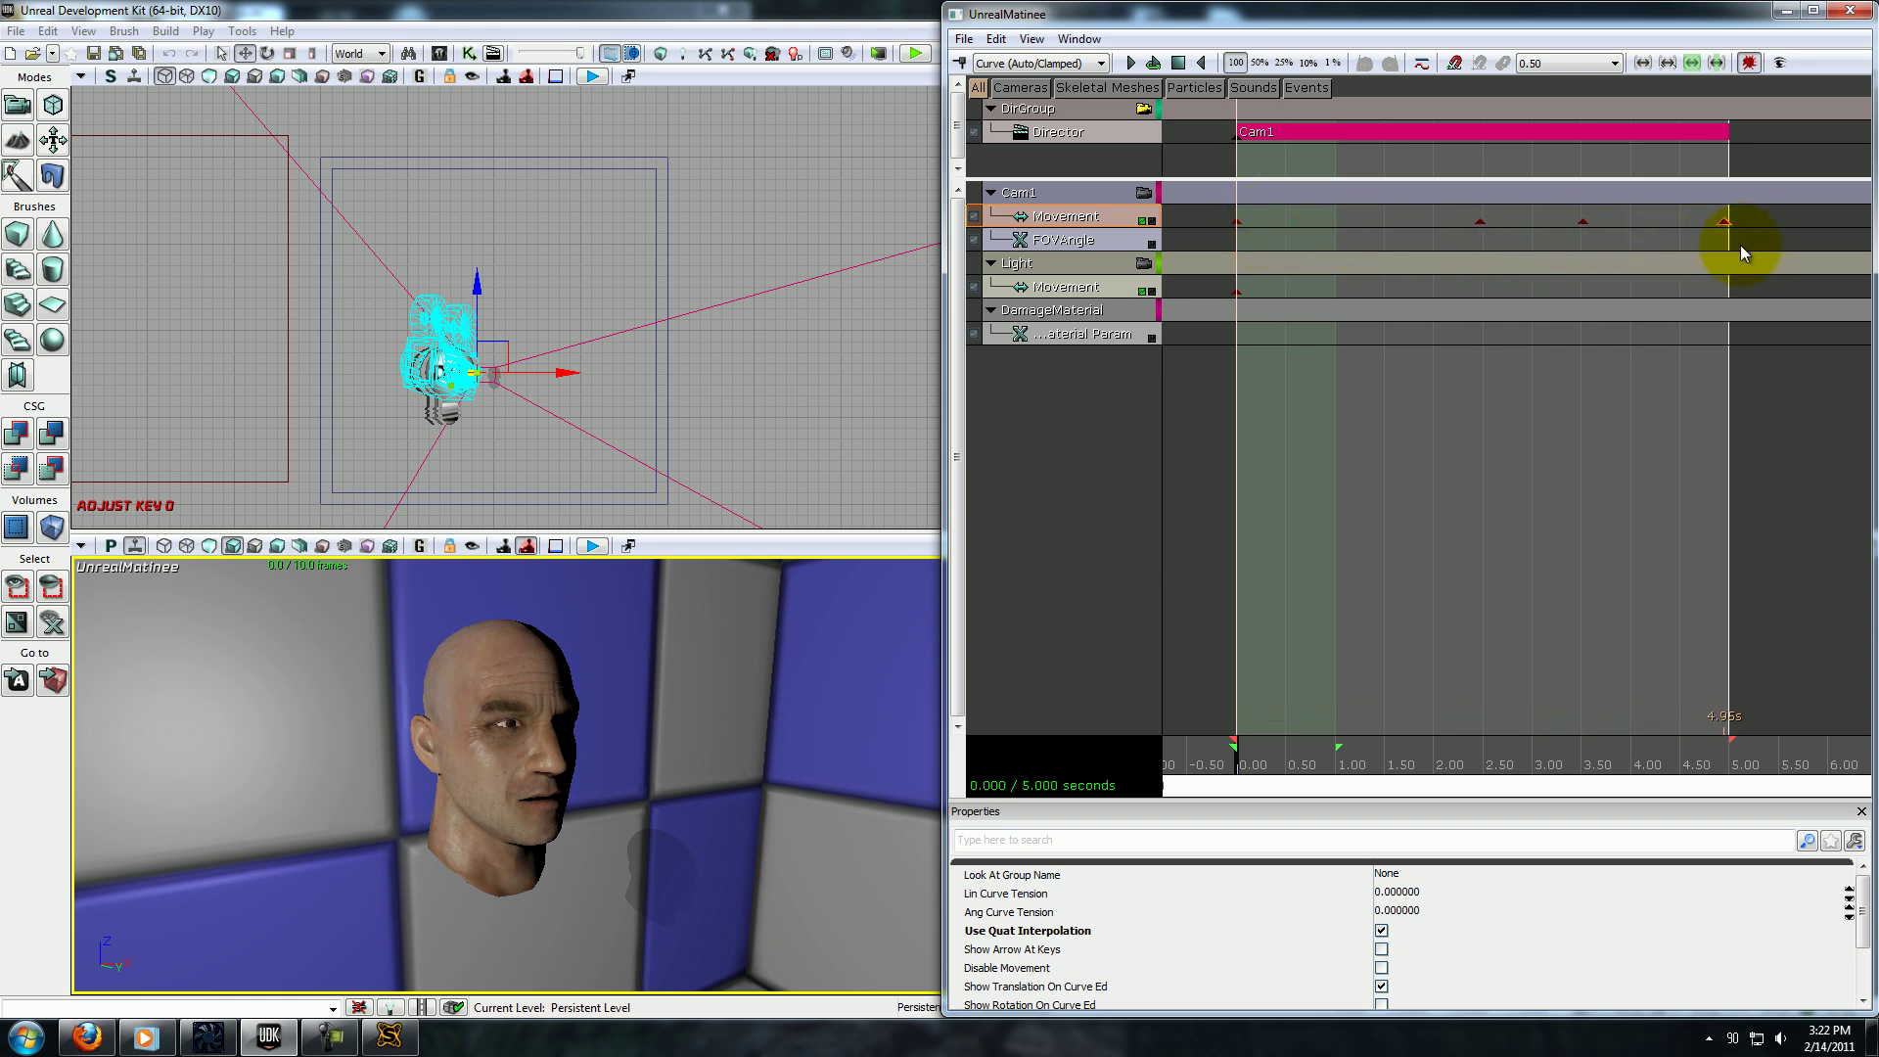
drag(1259, 763, 1226, 722)
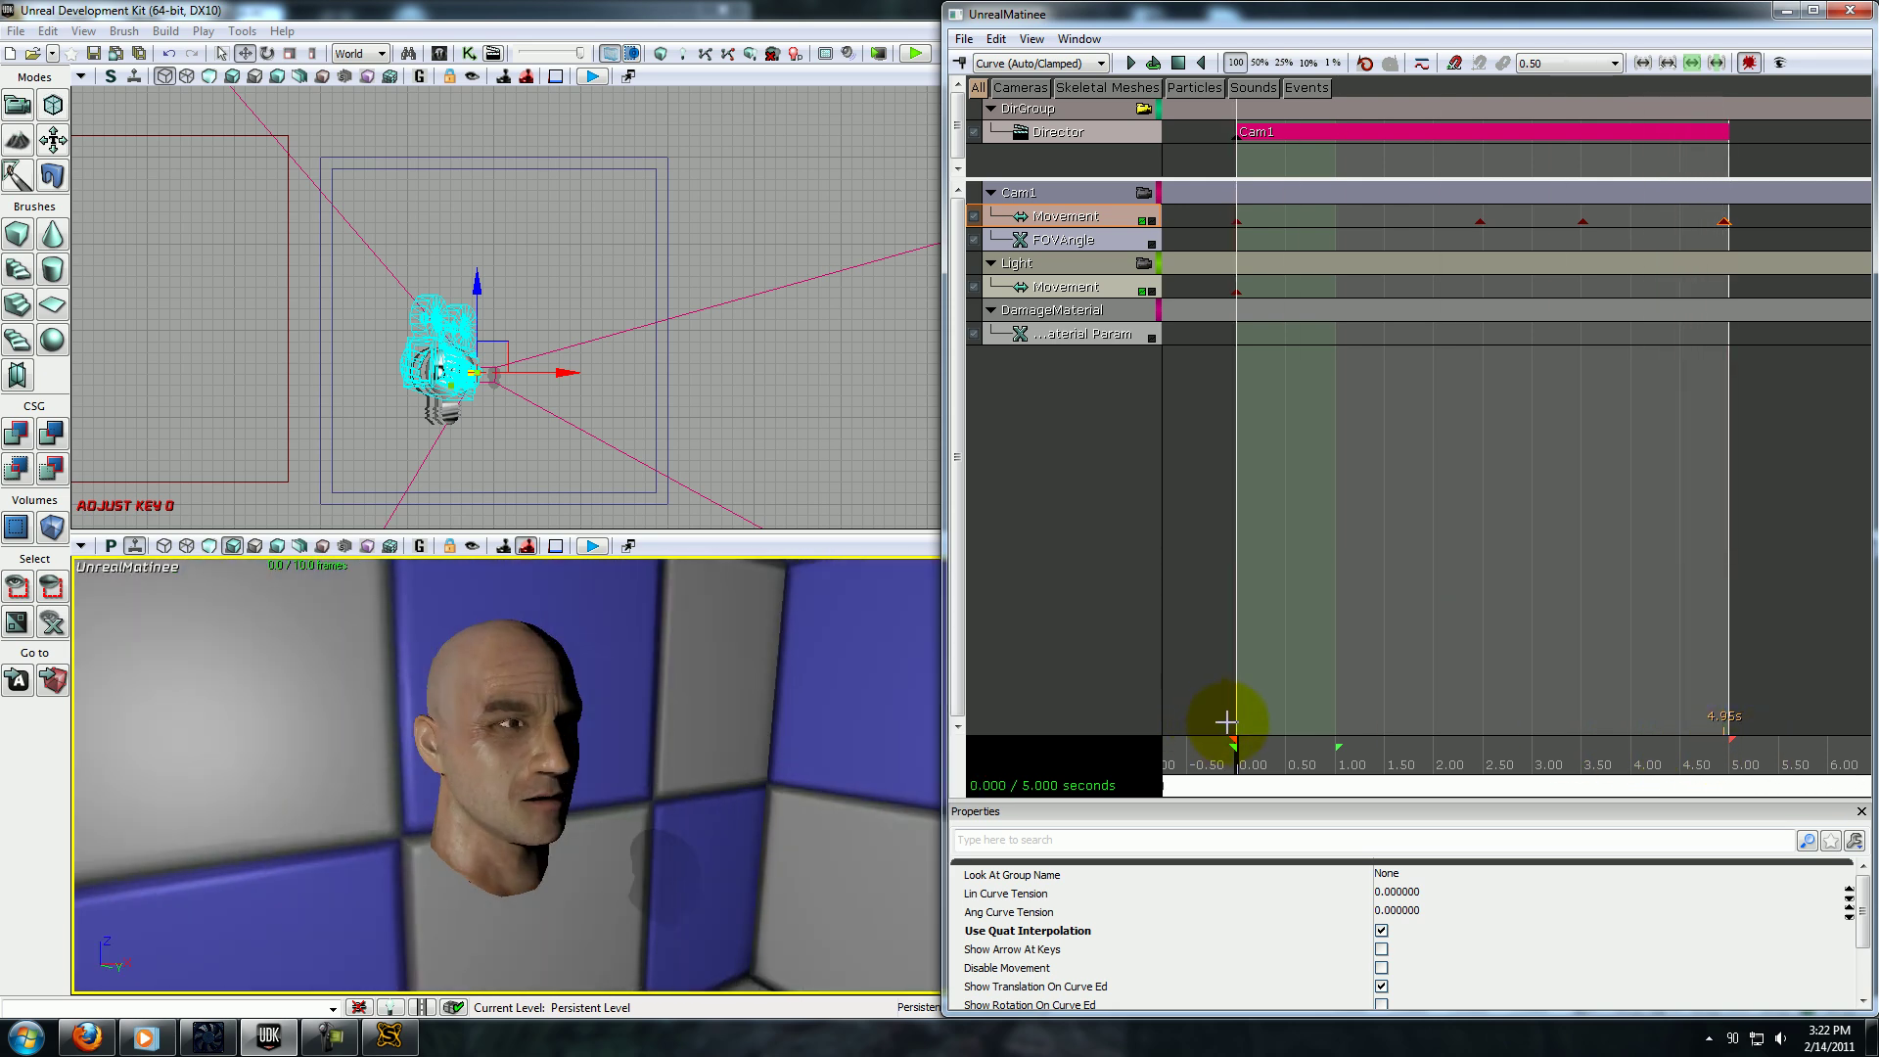
click(1131, 65)
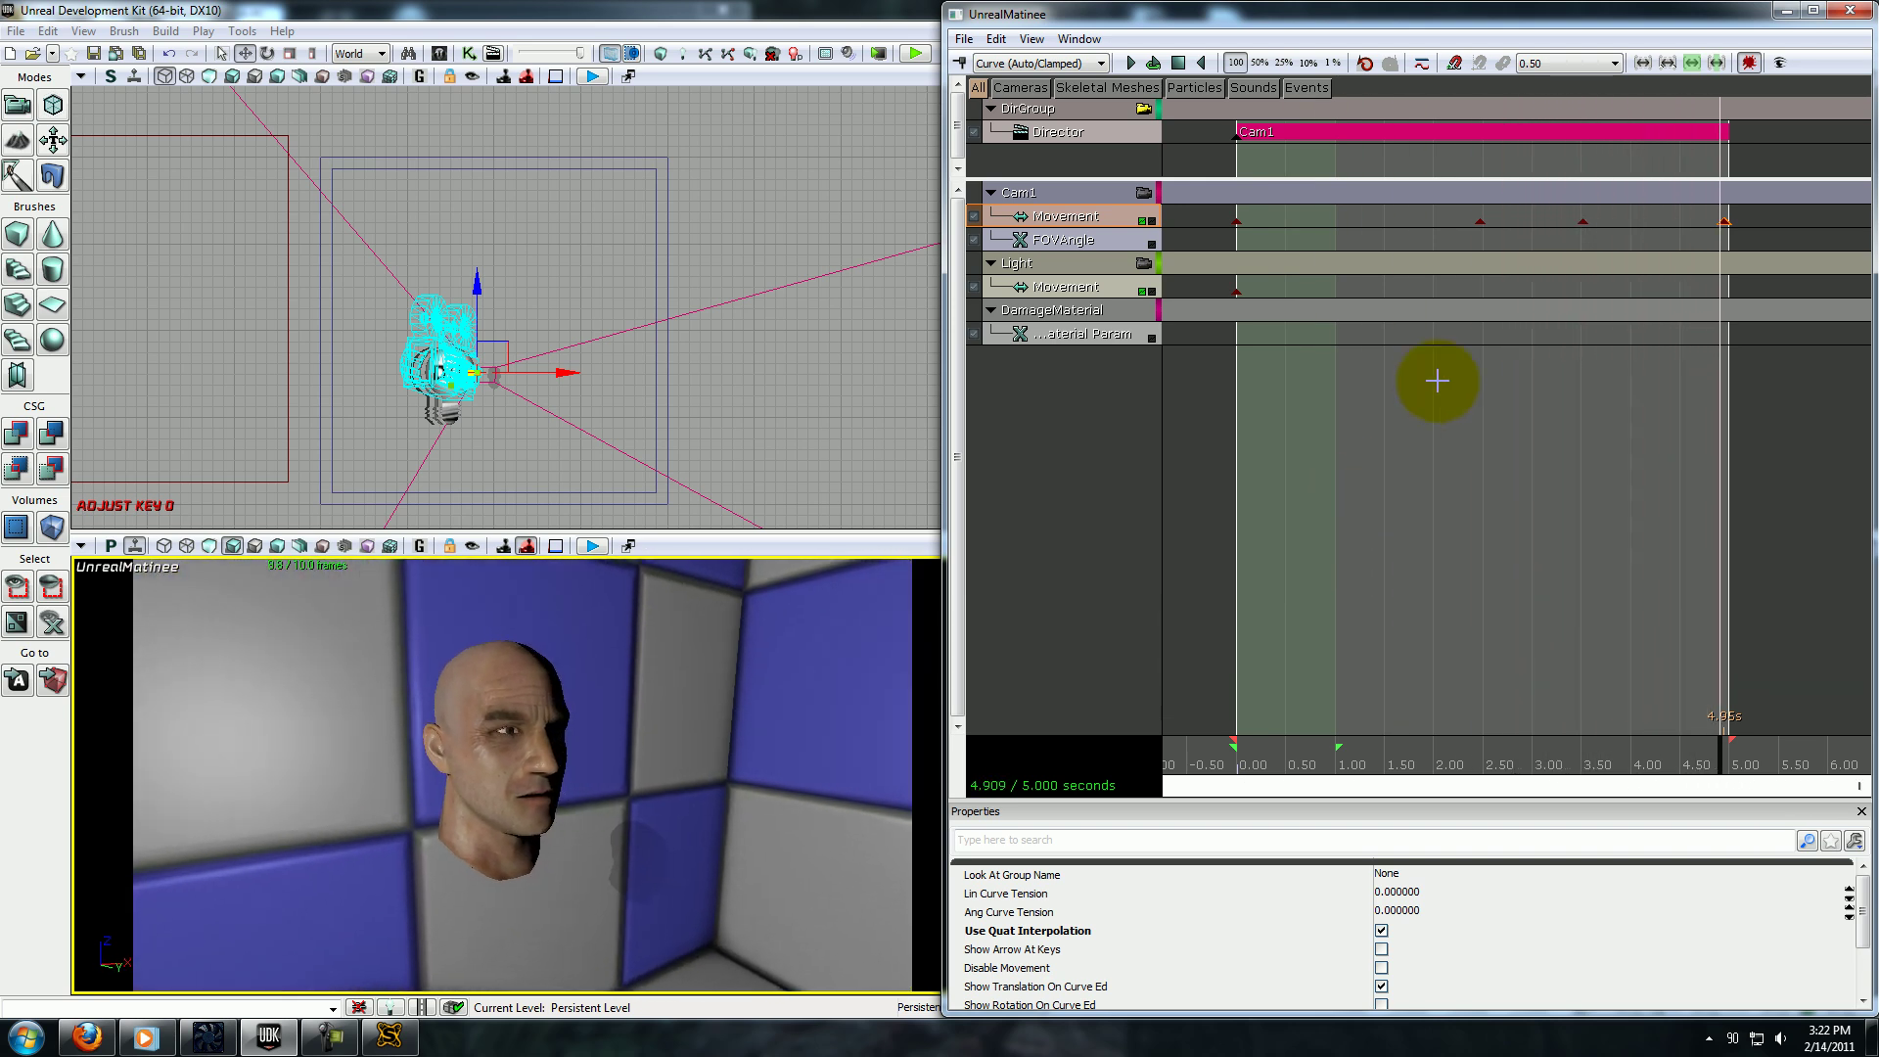
click(1478, 224)
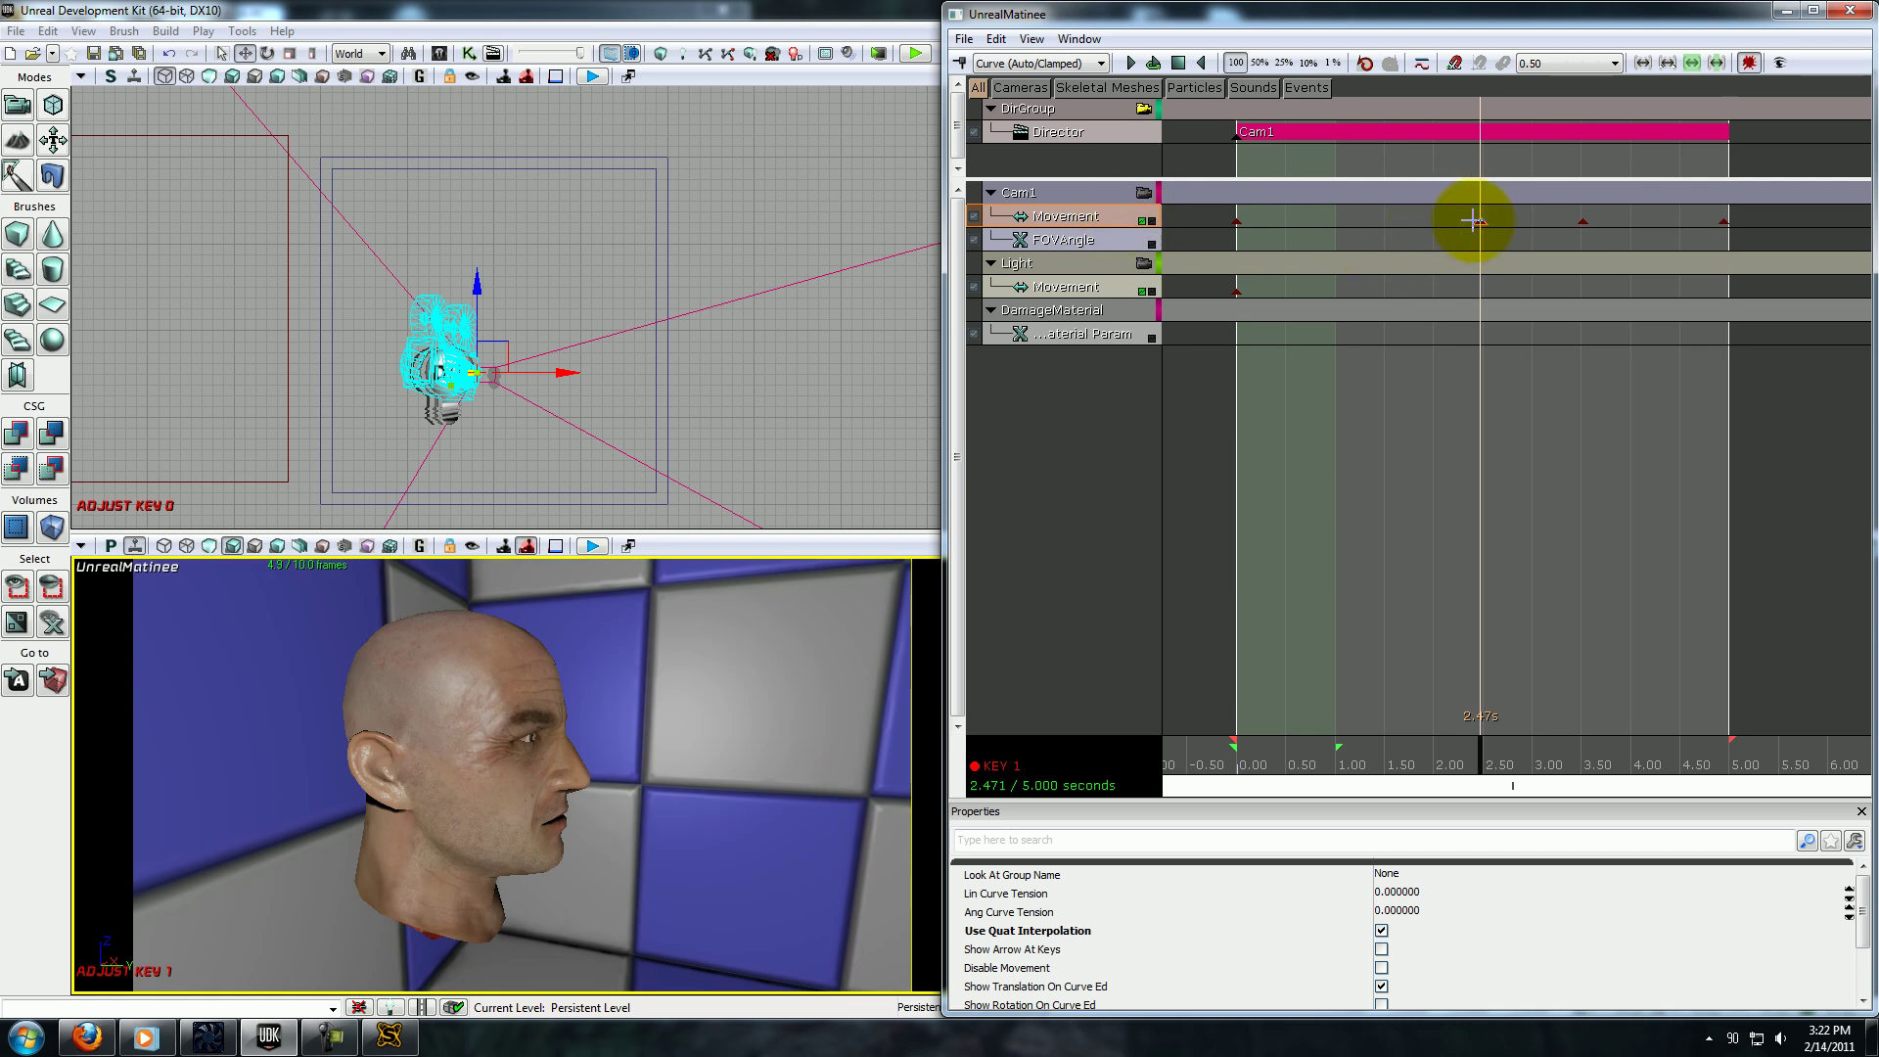
Key the Material Param track at 2.47 s and 3.51 s, setting the 3.51 s key's value to 1.
click(1096, 335)
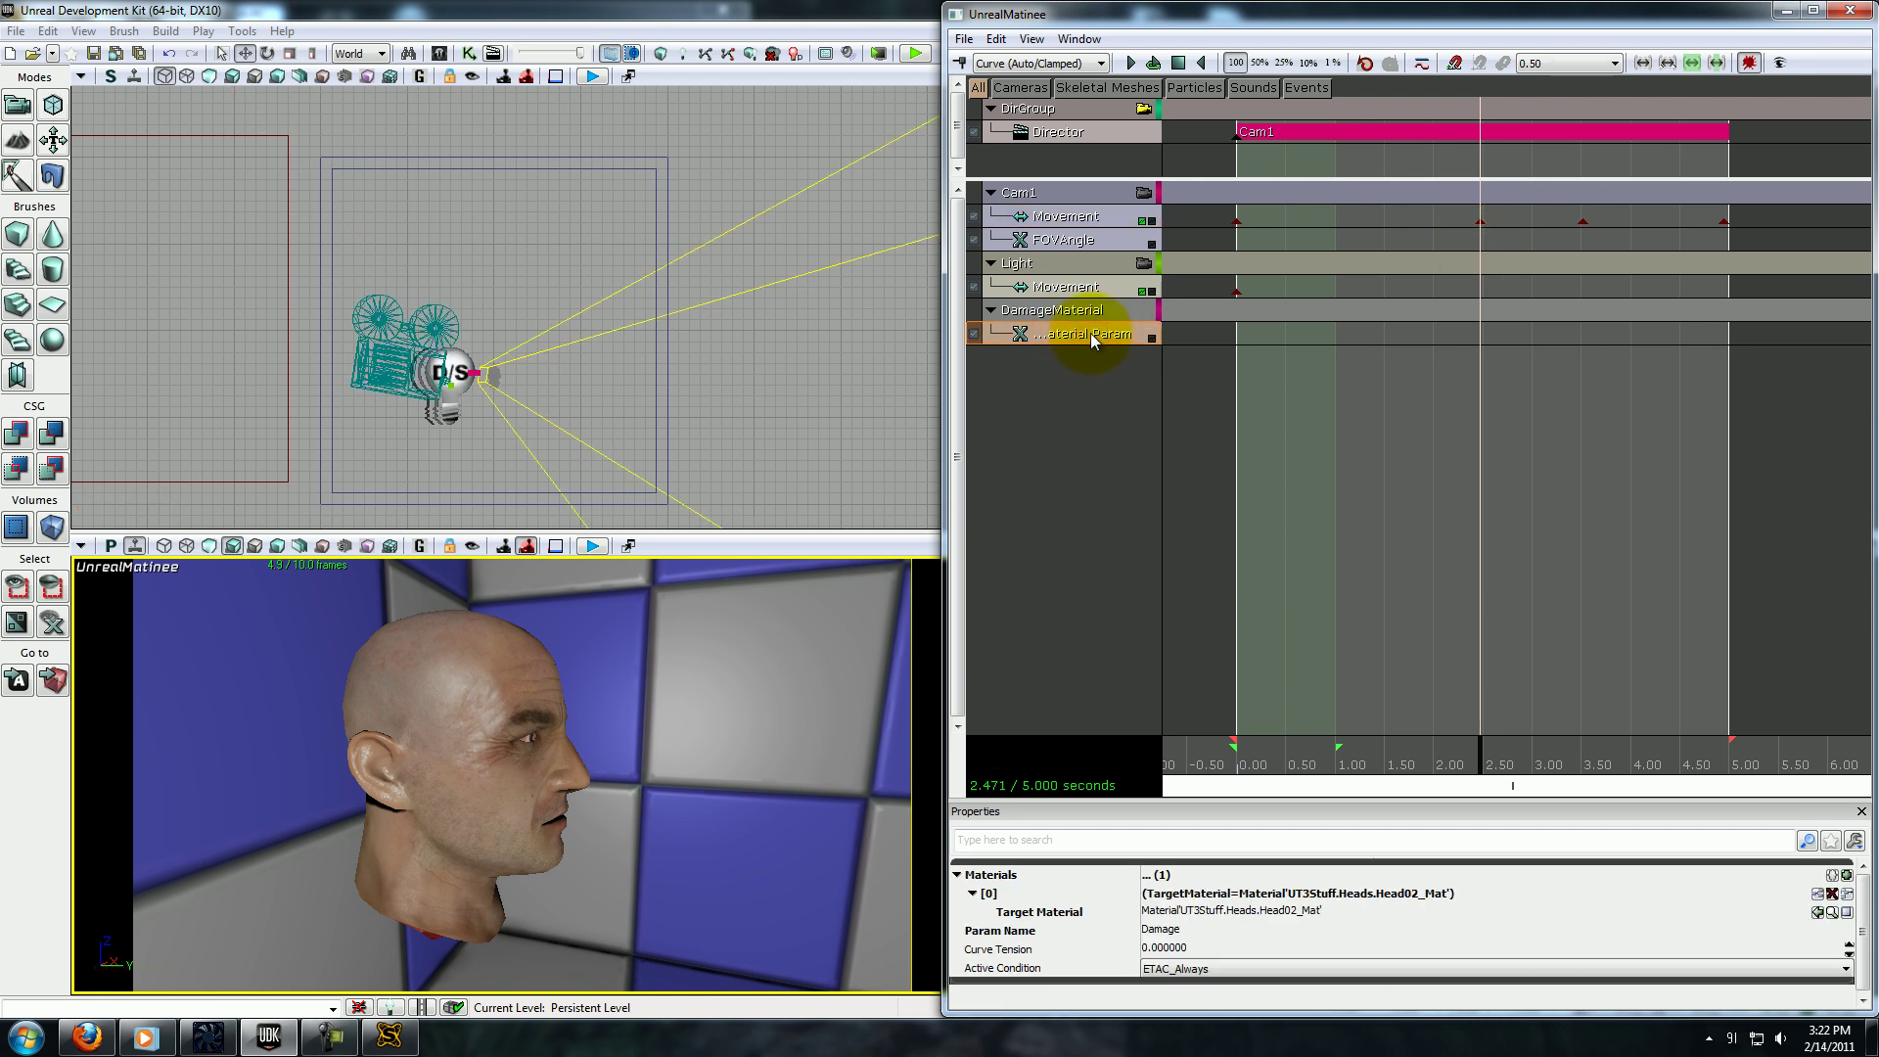
key(Return)
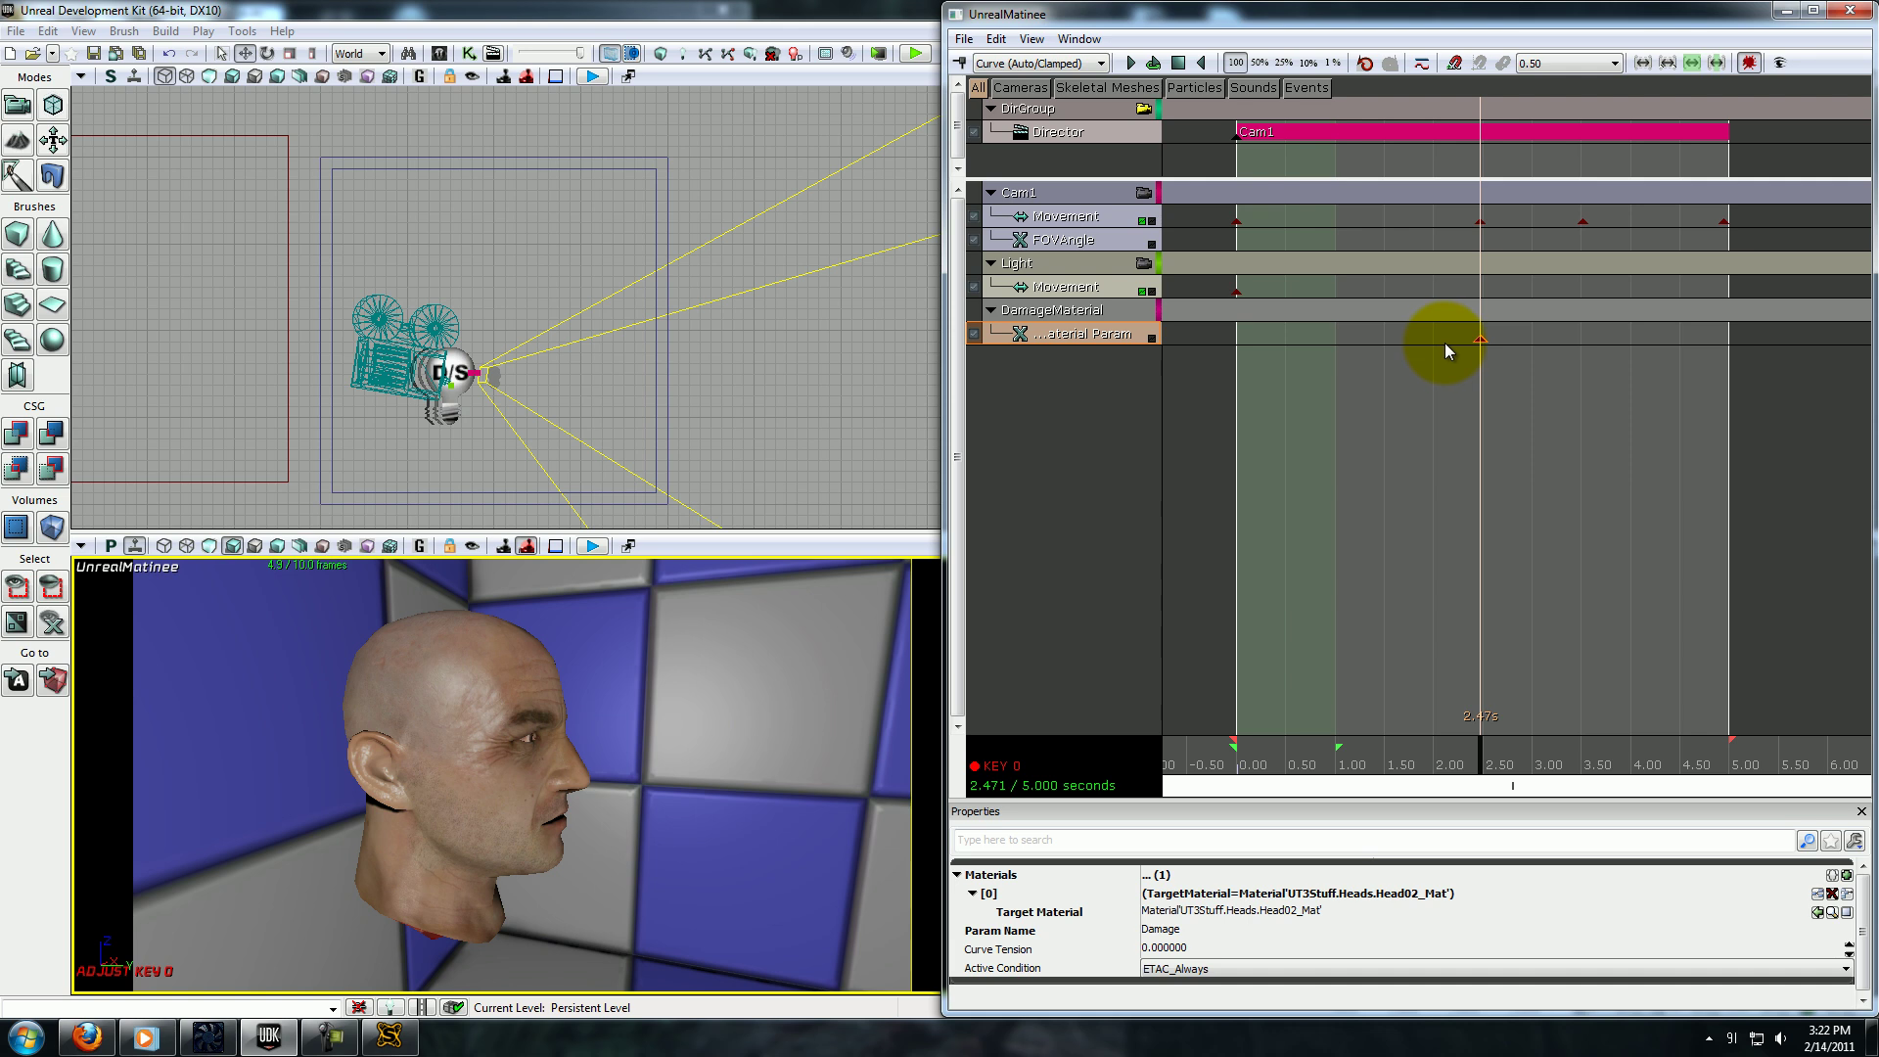
click(1578, 222)
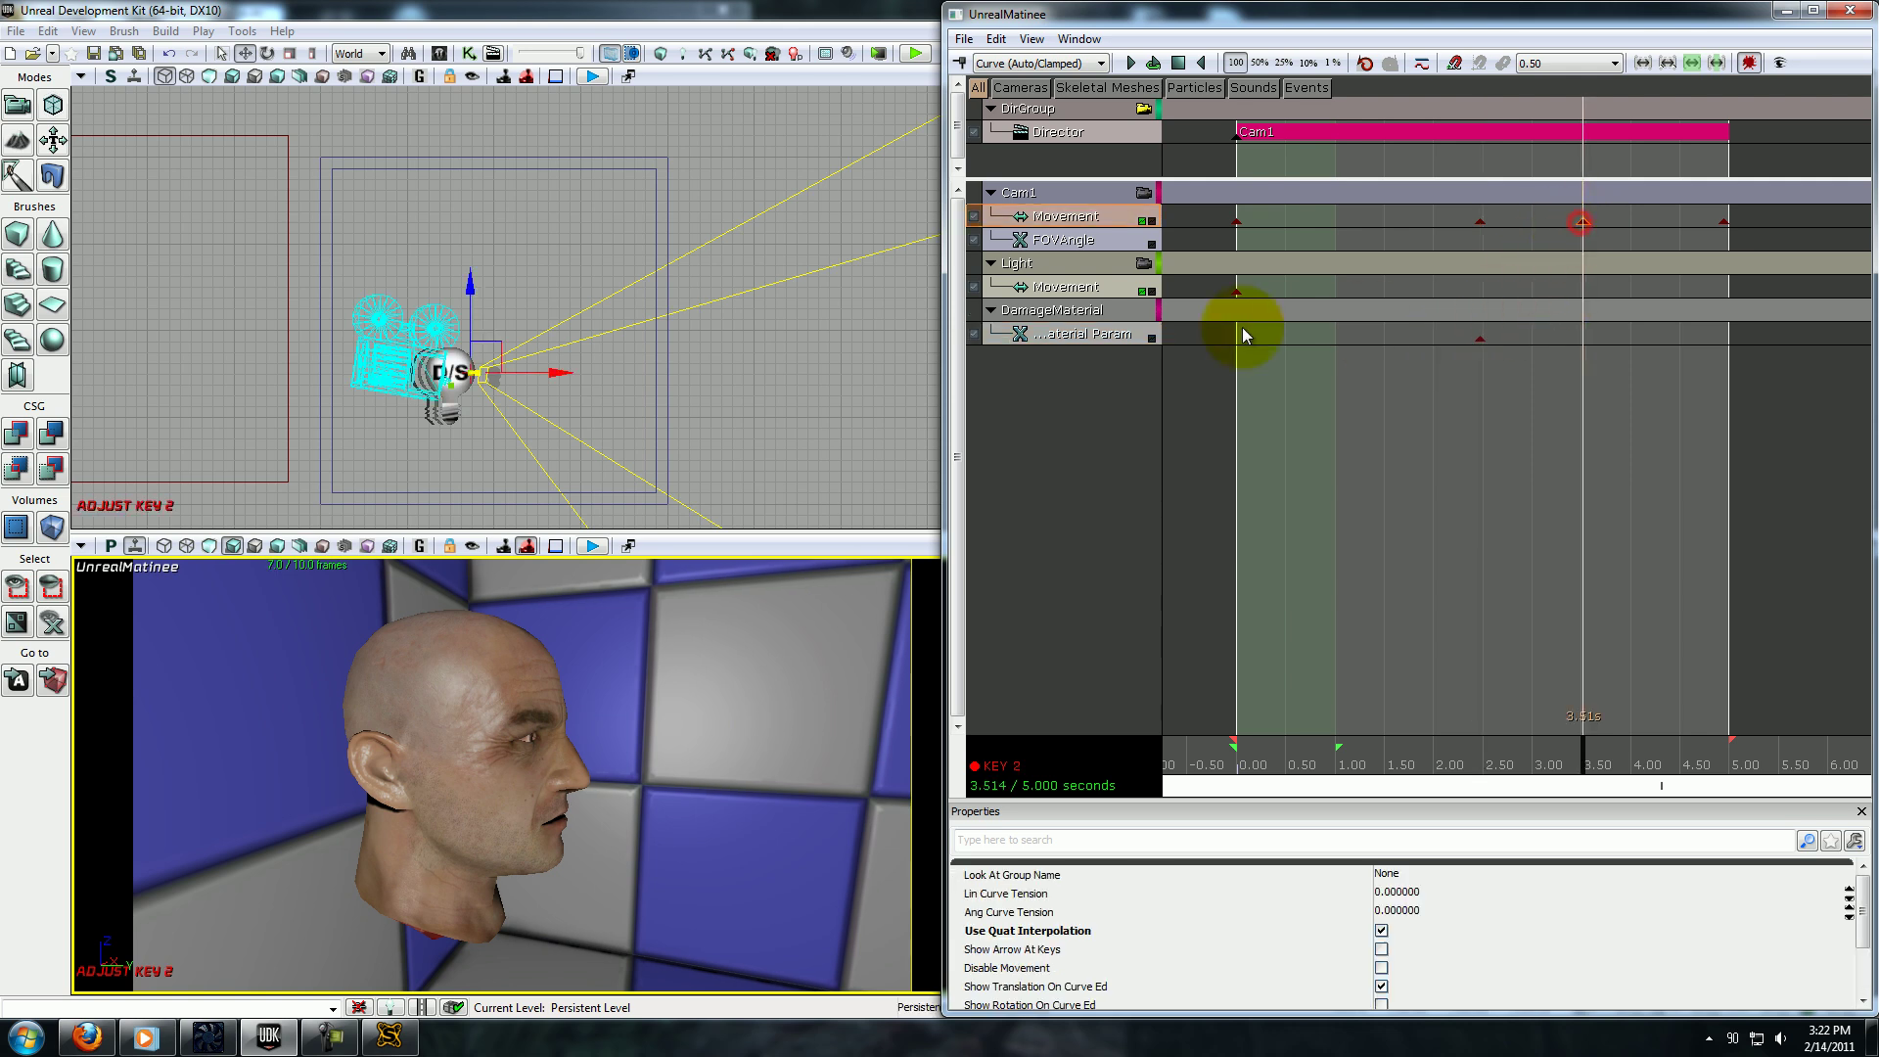
click(1074, 335)
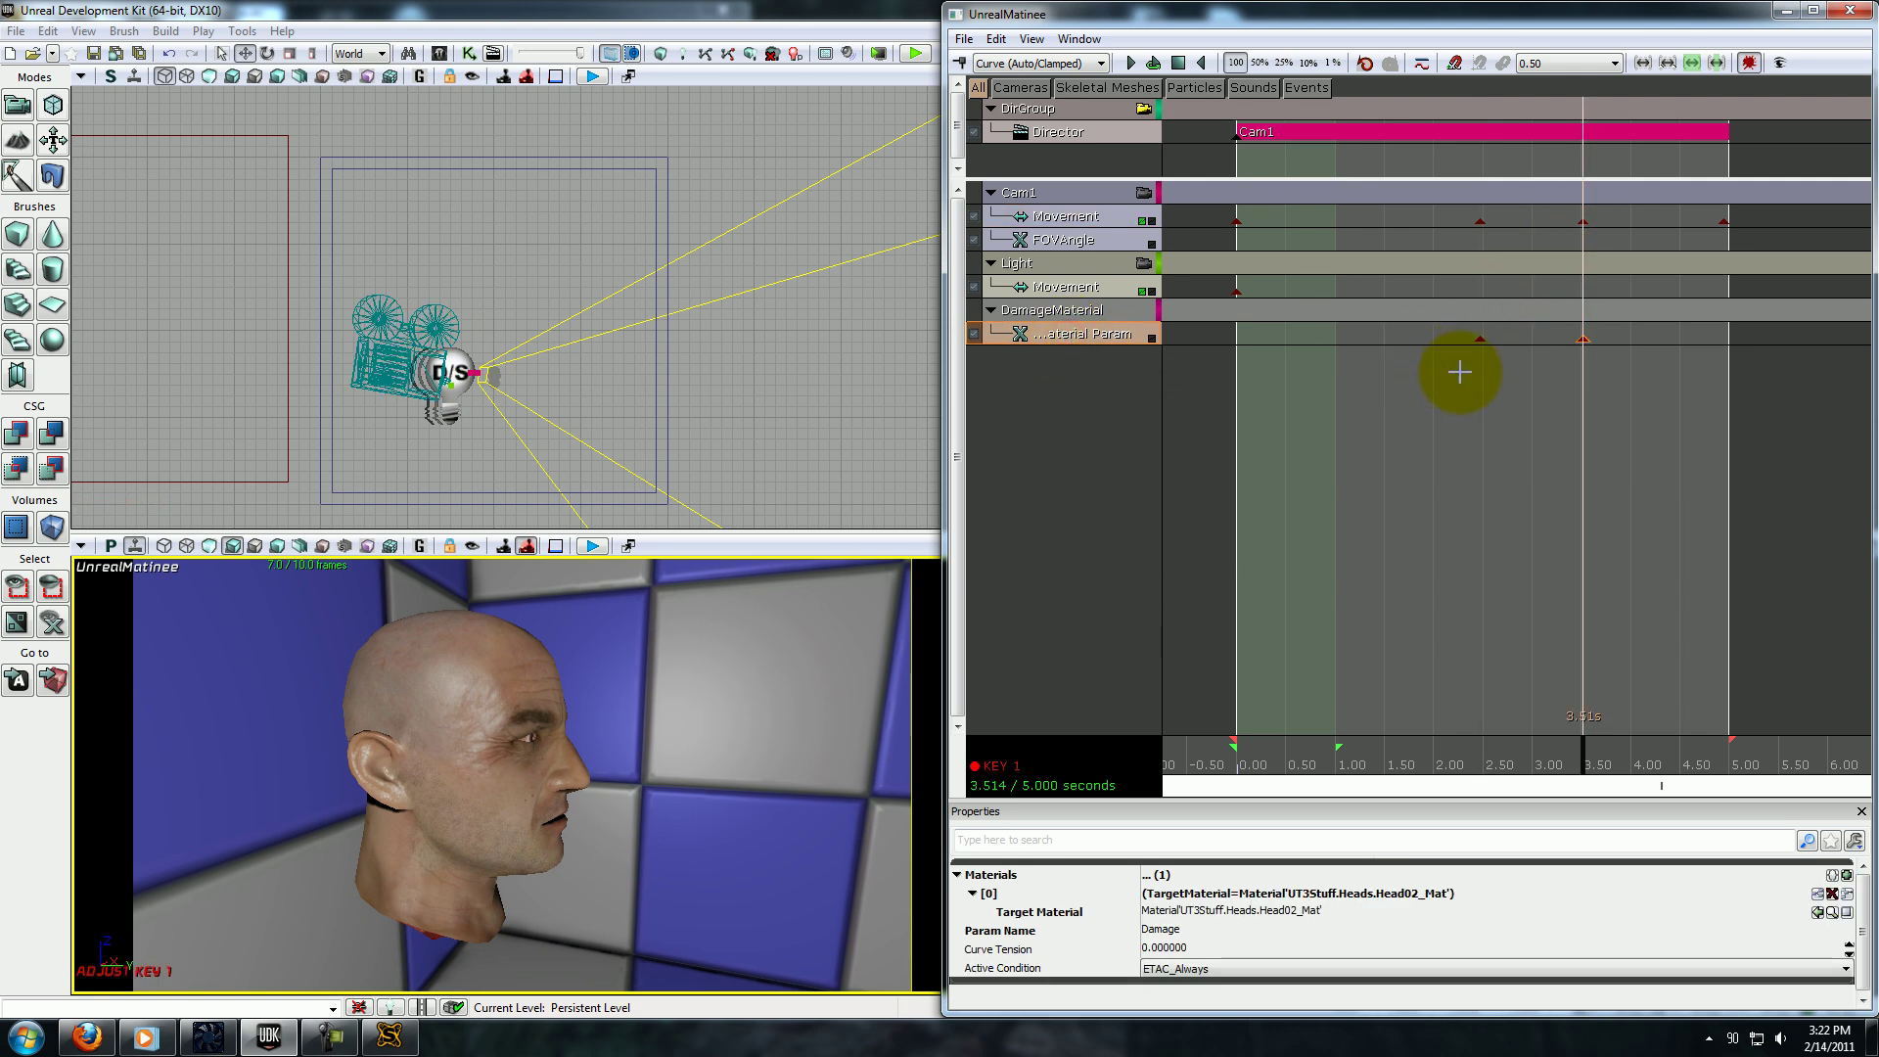
right_click(1584, 340)
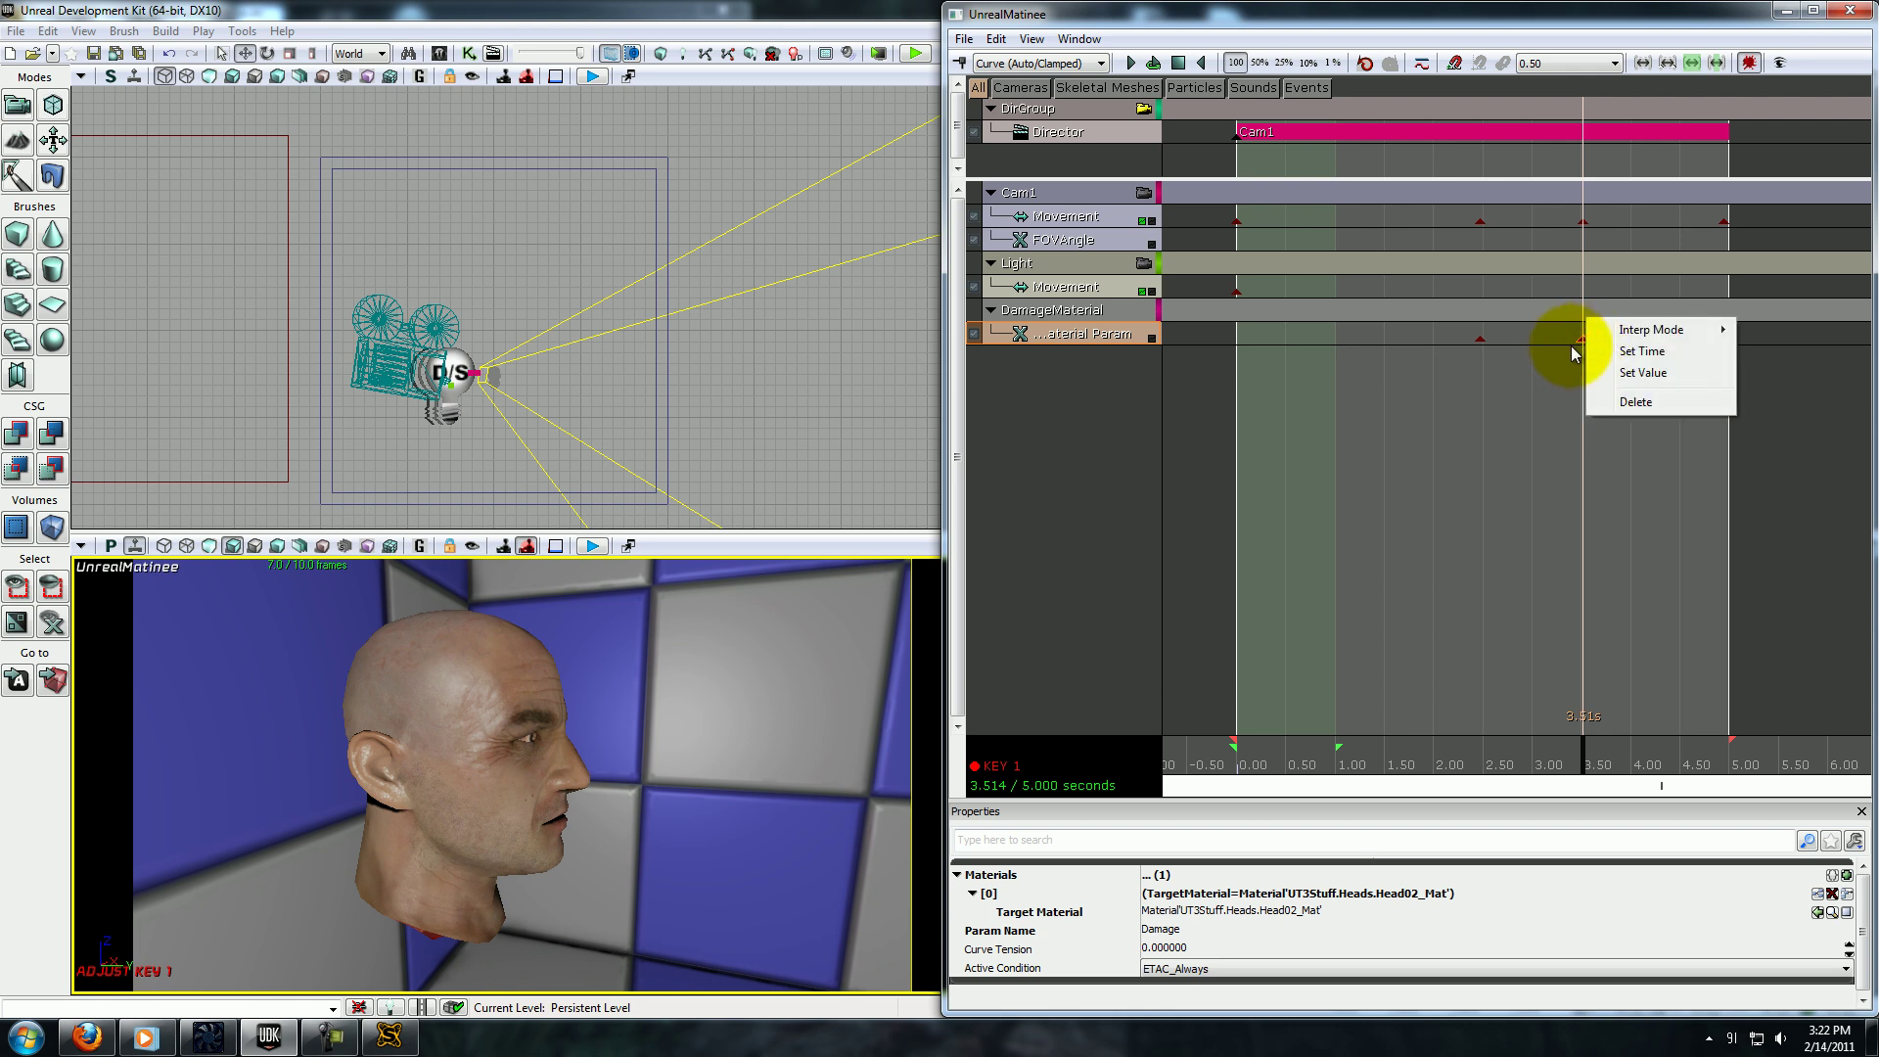
click(1630, 375)
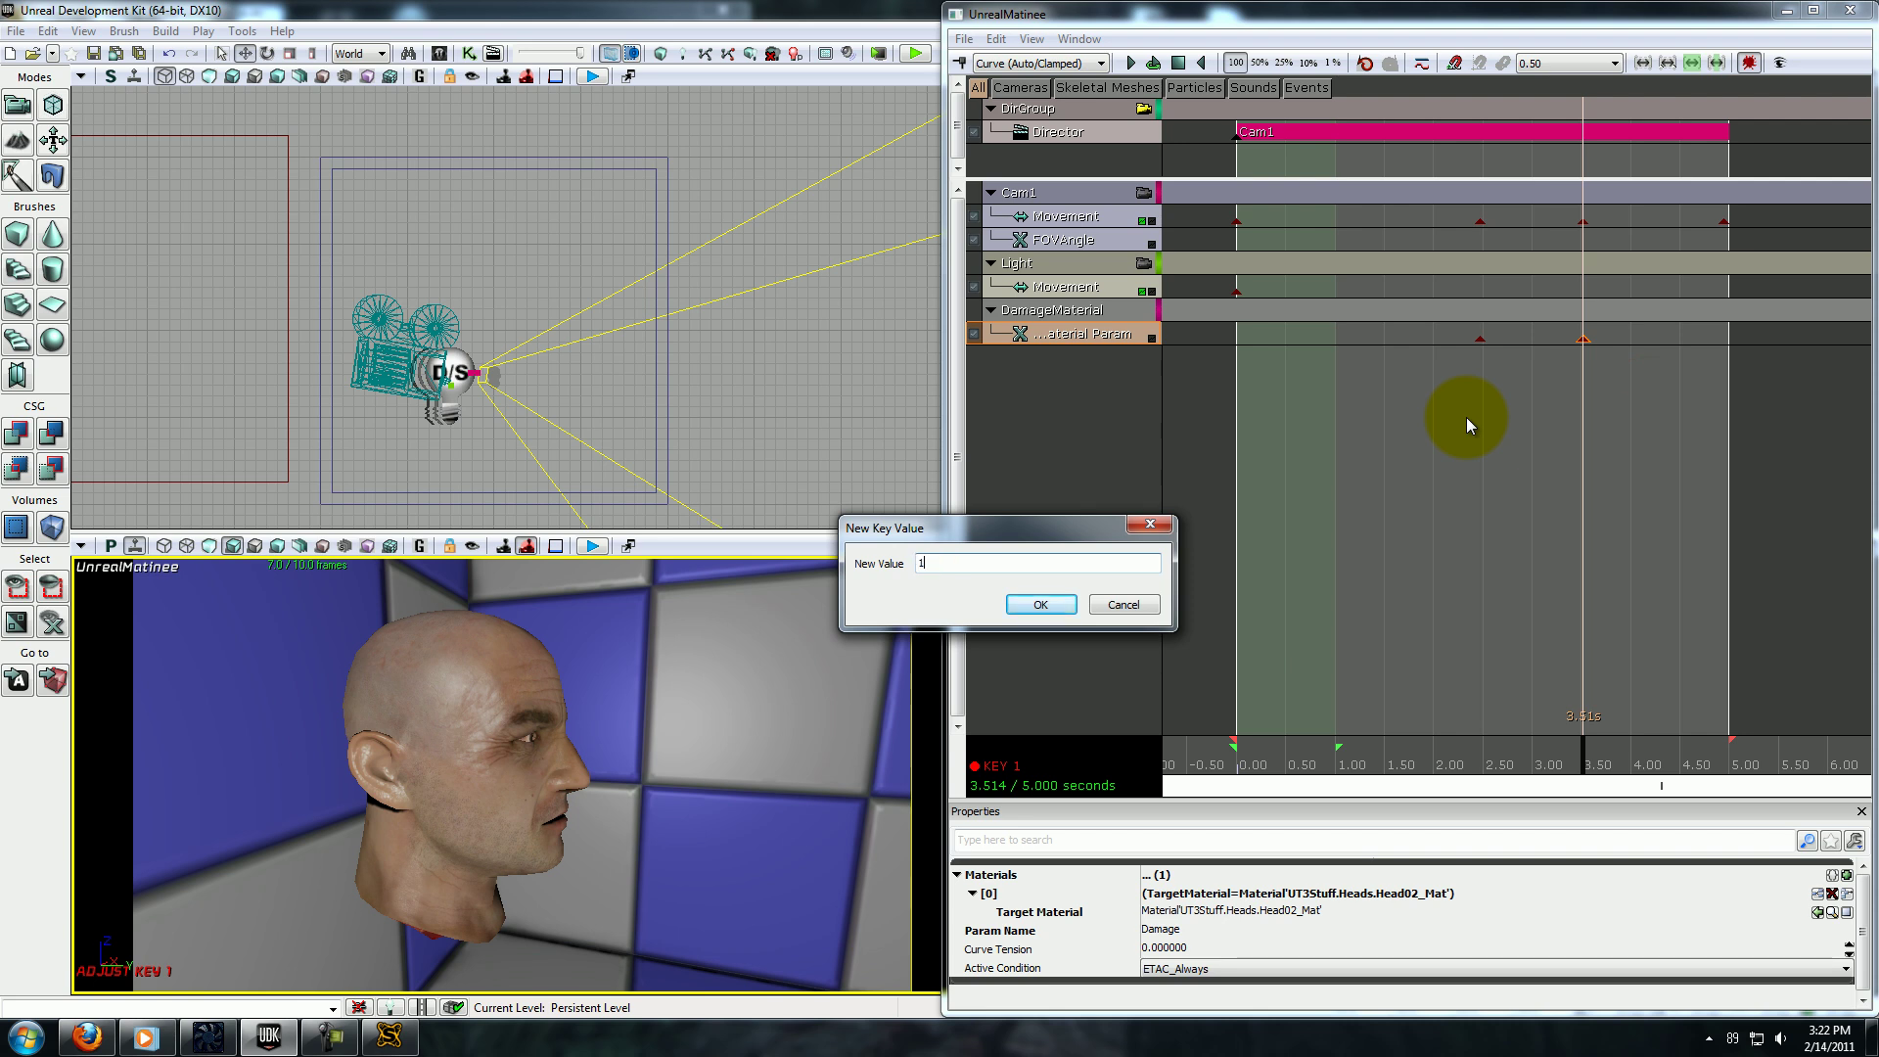
key(Return)
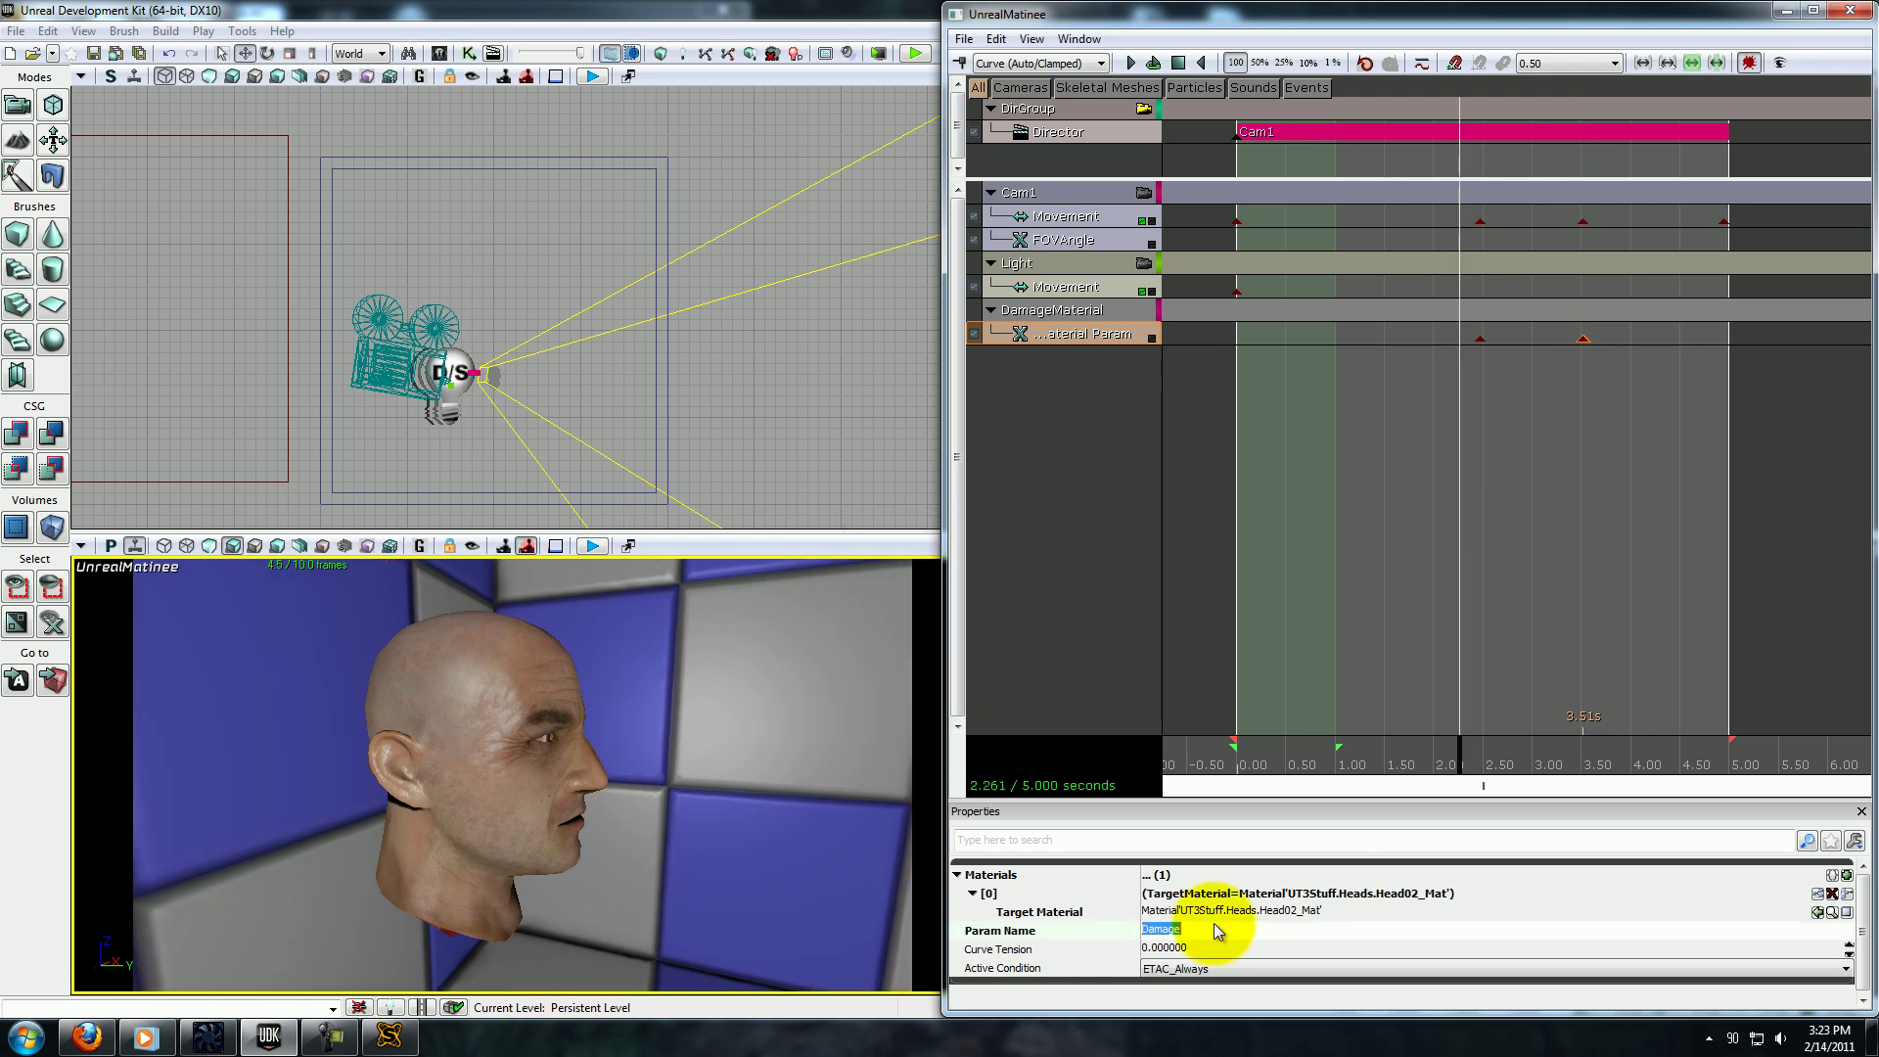
click(1218, 924)
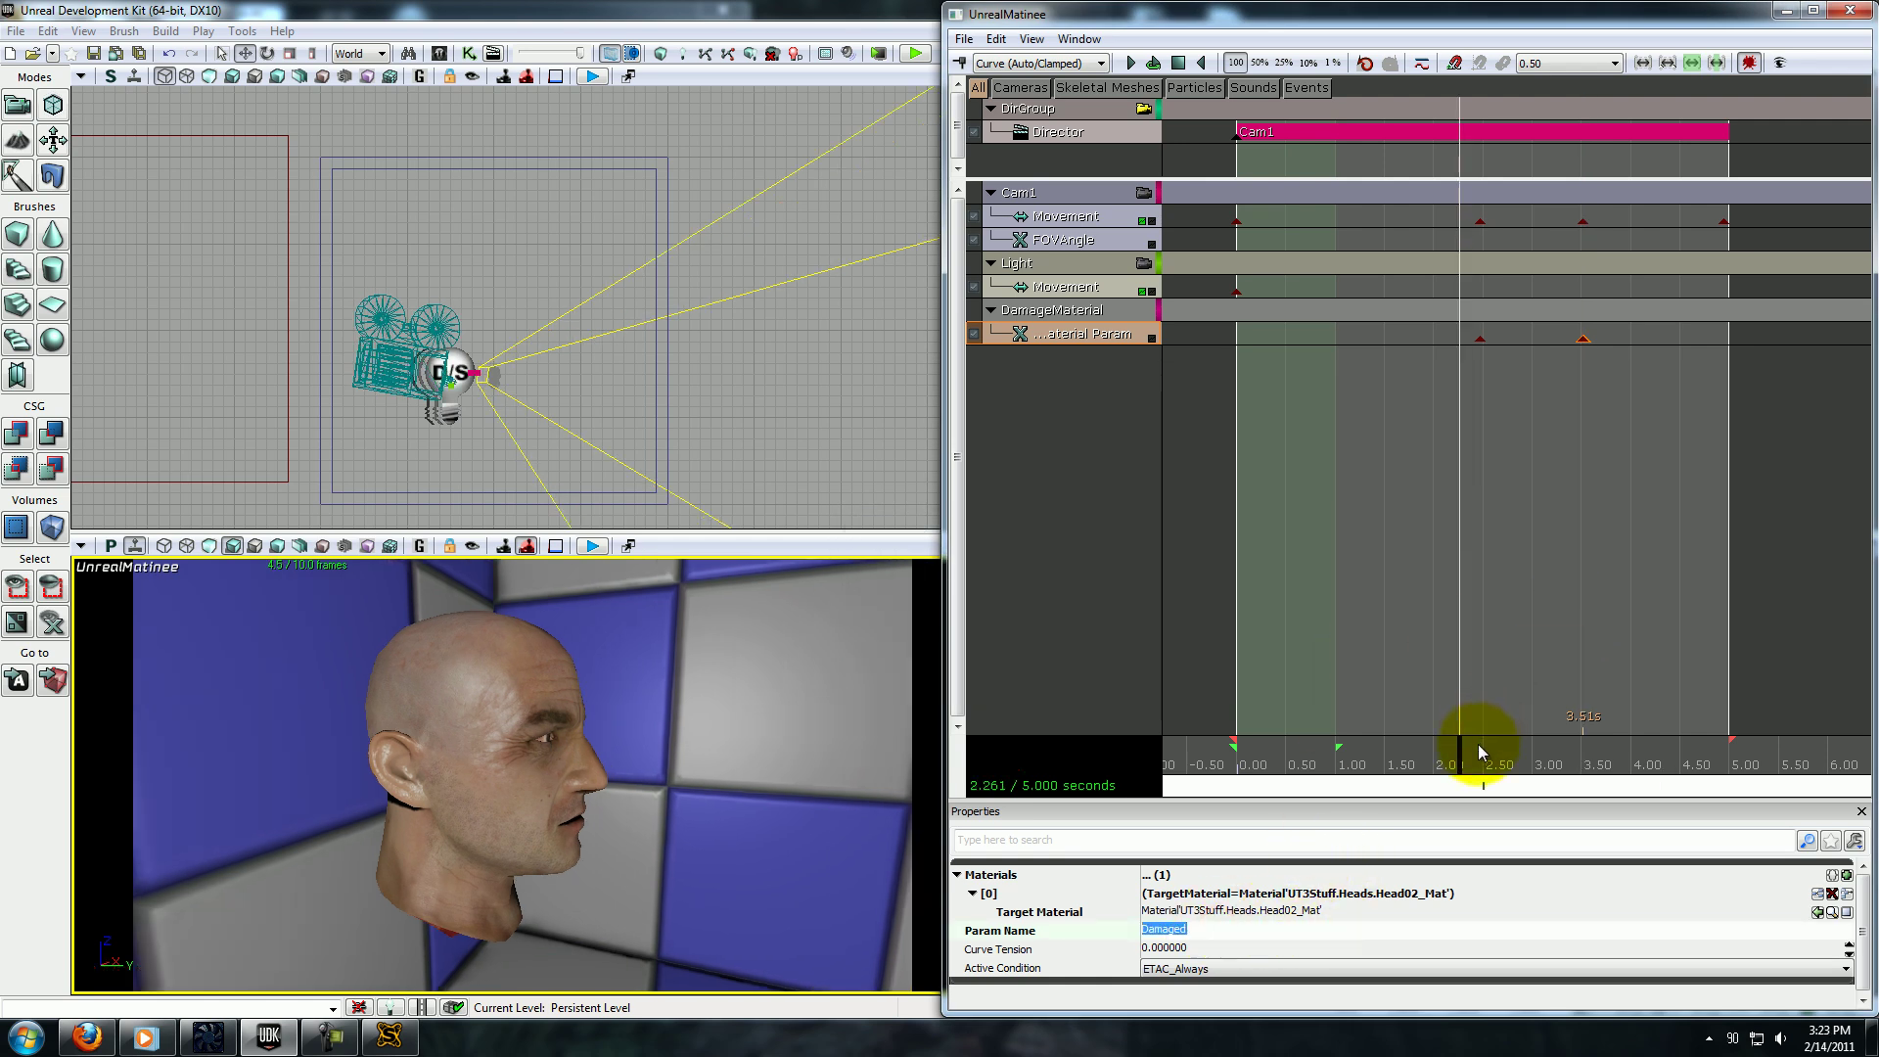
Scrub past the material keys near 2.5 and 3.5 s to preview the damage fading onto the head.
mouse_move(1456, 761)
mouse_down()
mouse_move(1516, 762)
mouse_move(1485, 761)
mouse_up()
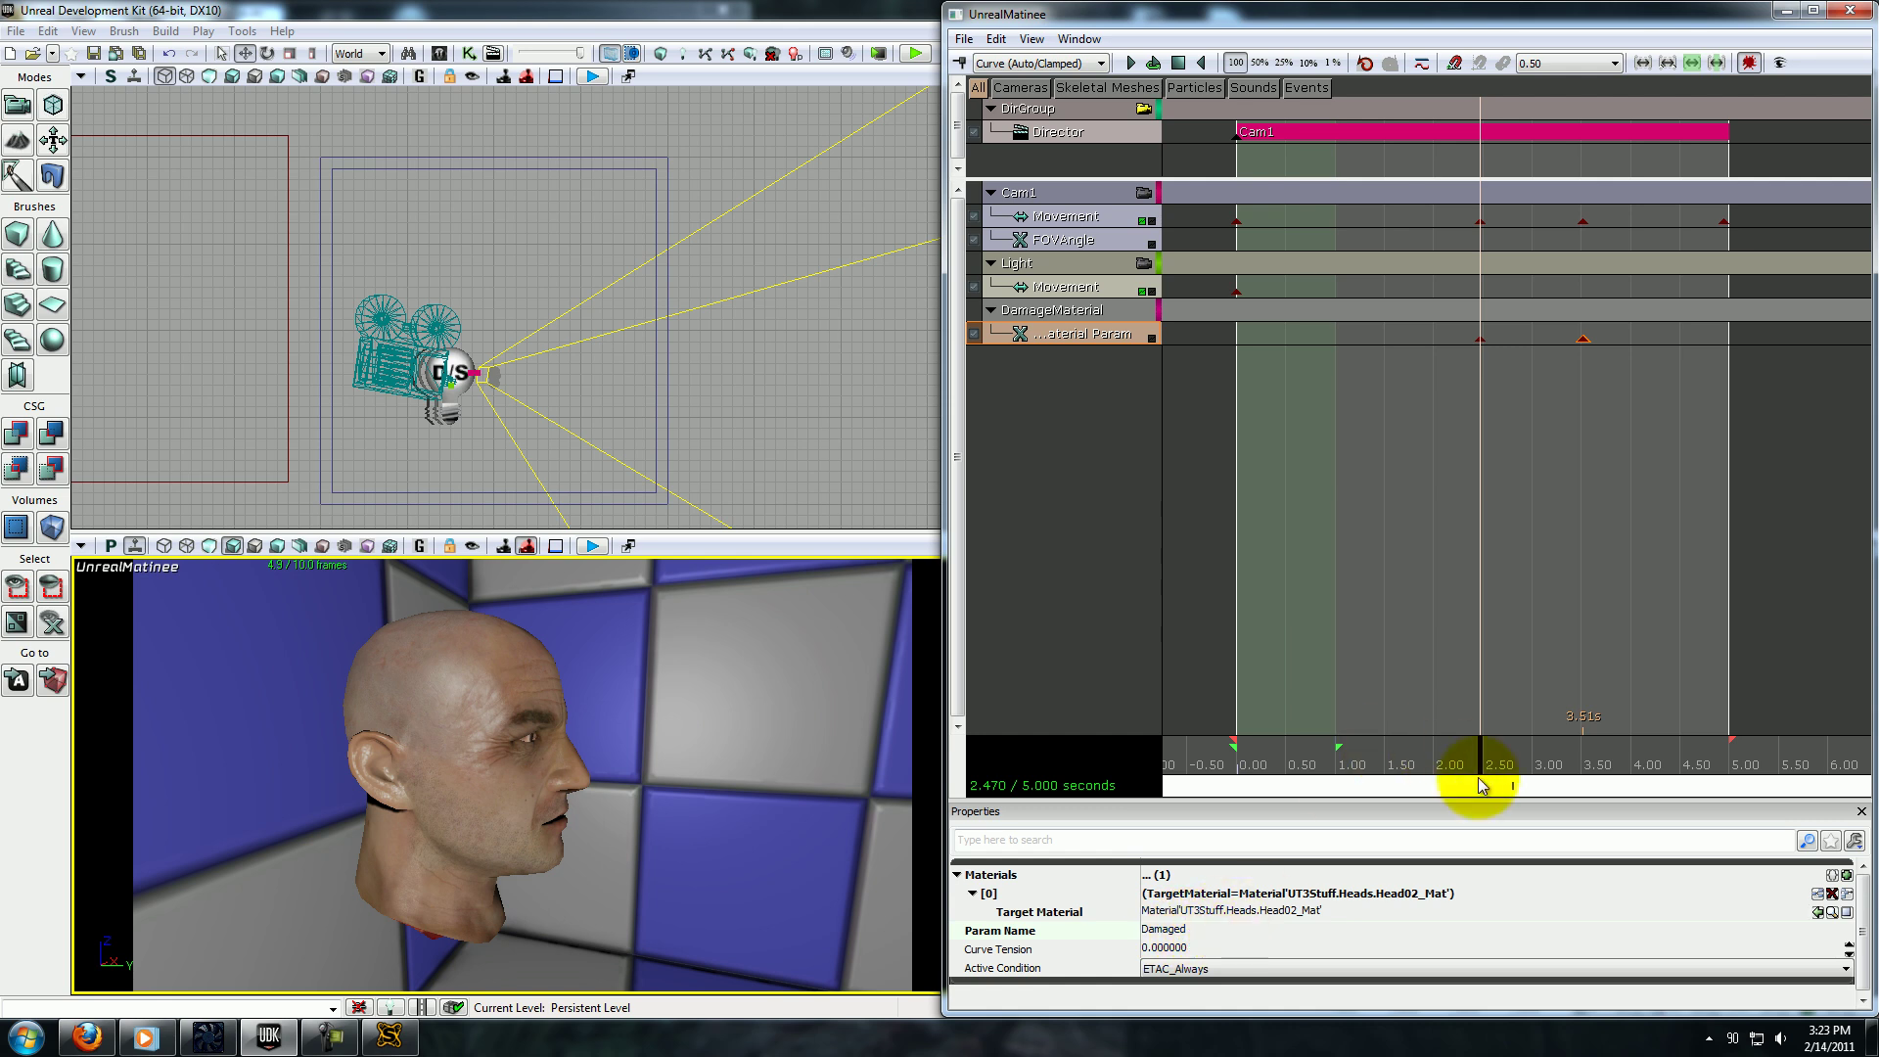
drag(1483, 763, 1468, 763)
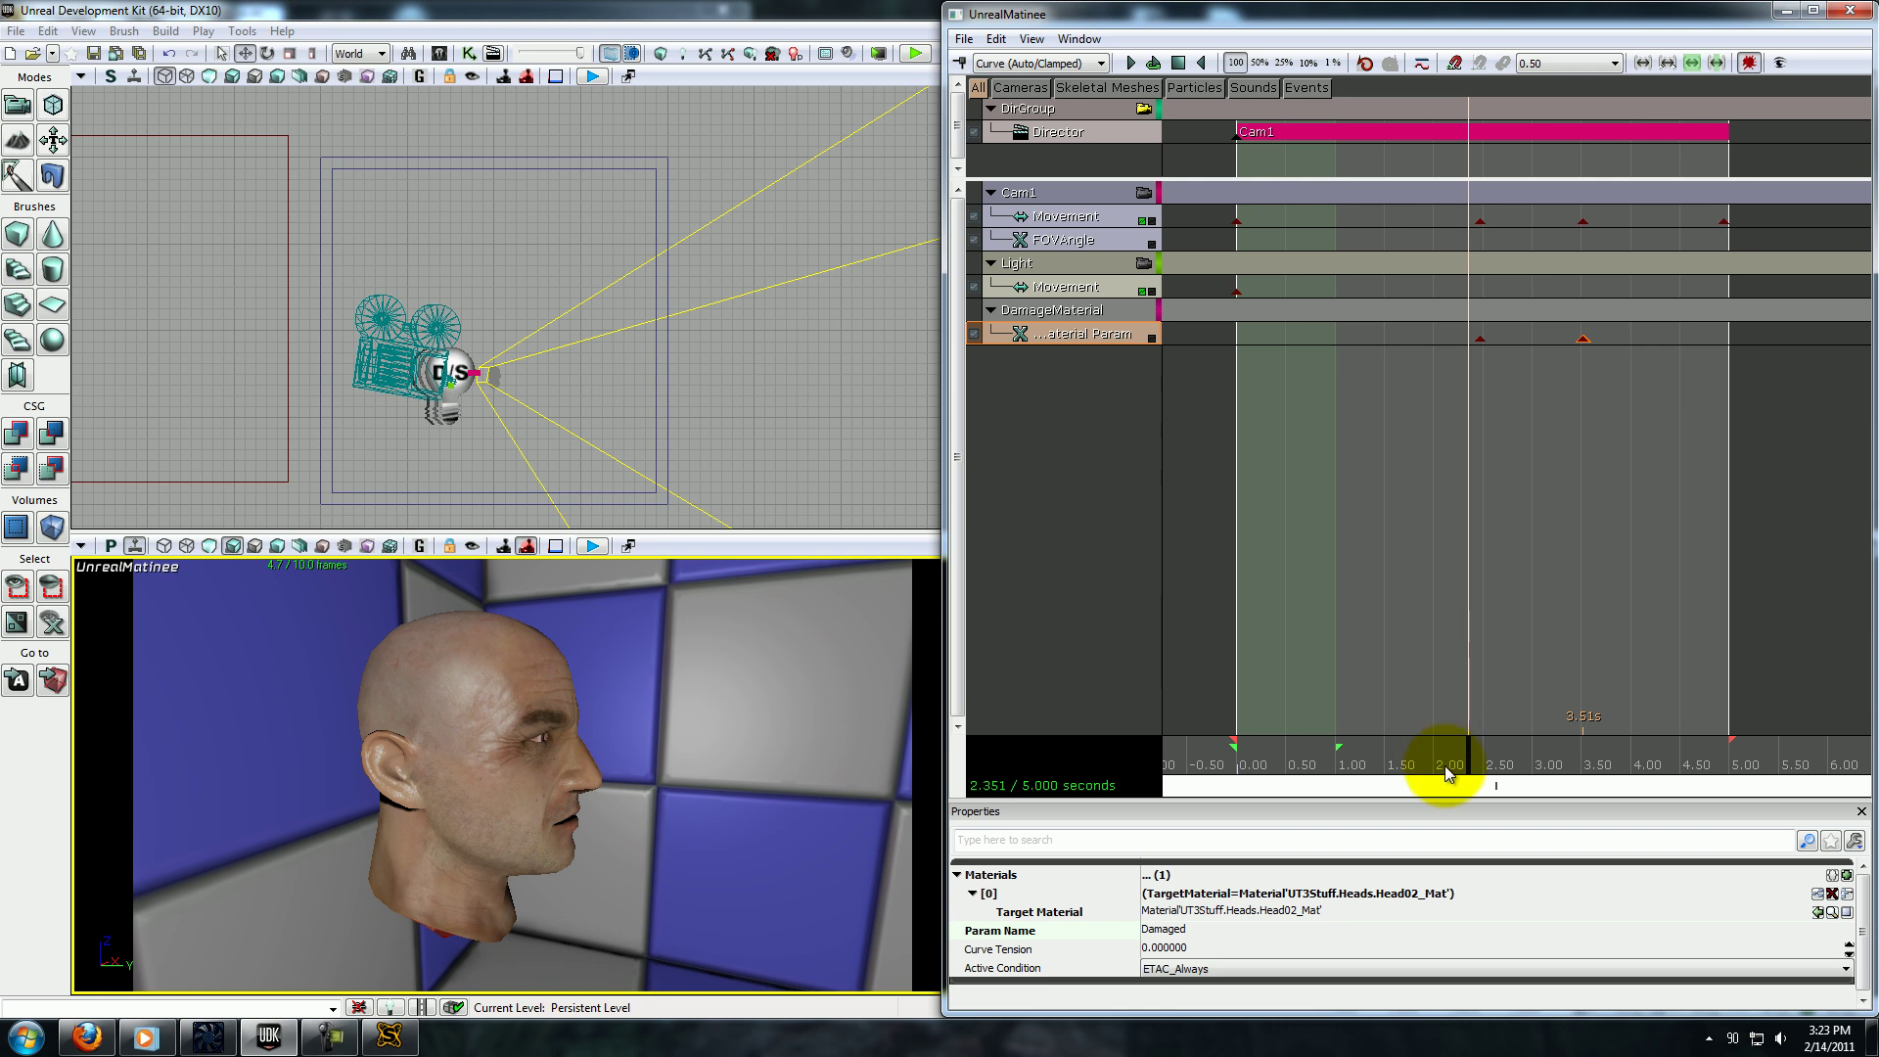
drag(1448, 764, 1515, 762)
click(1479, 340)
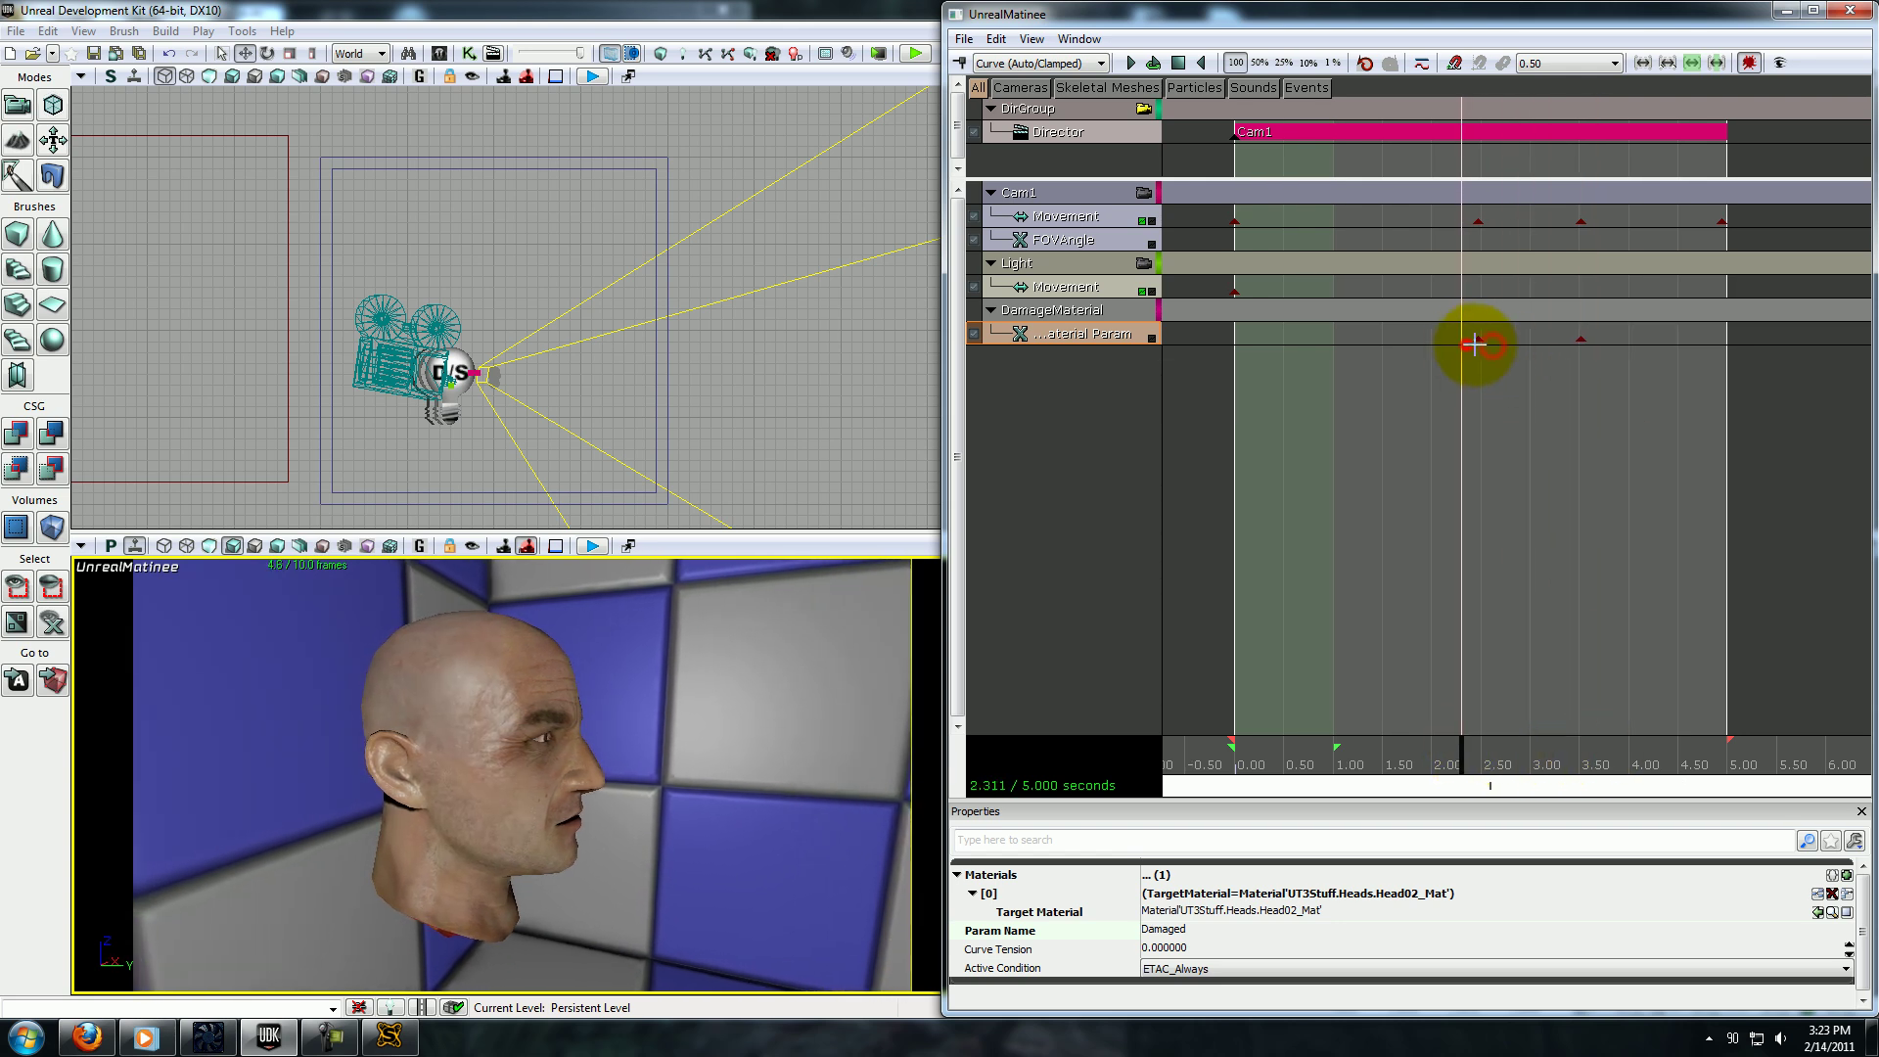
click(1439, 539)
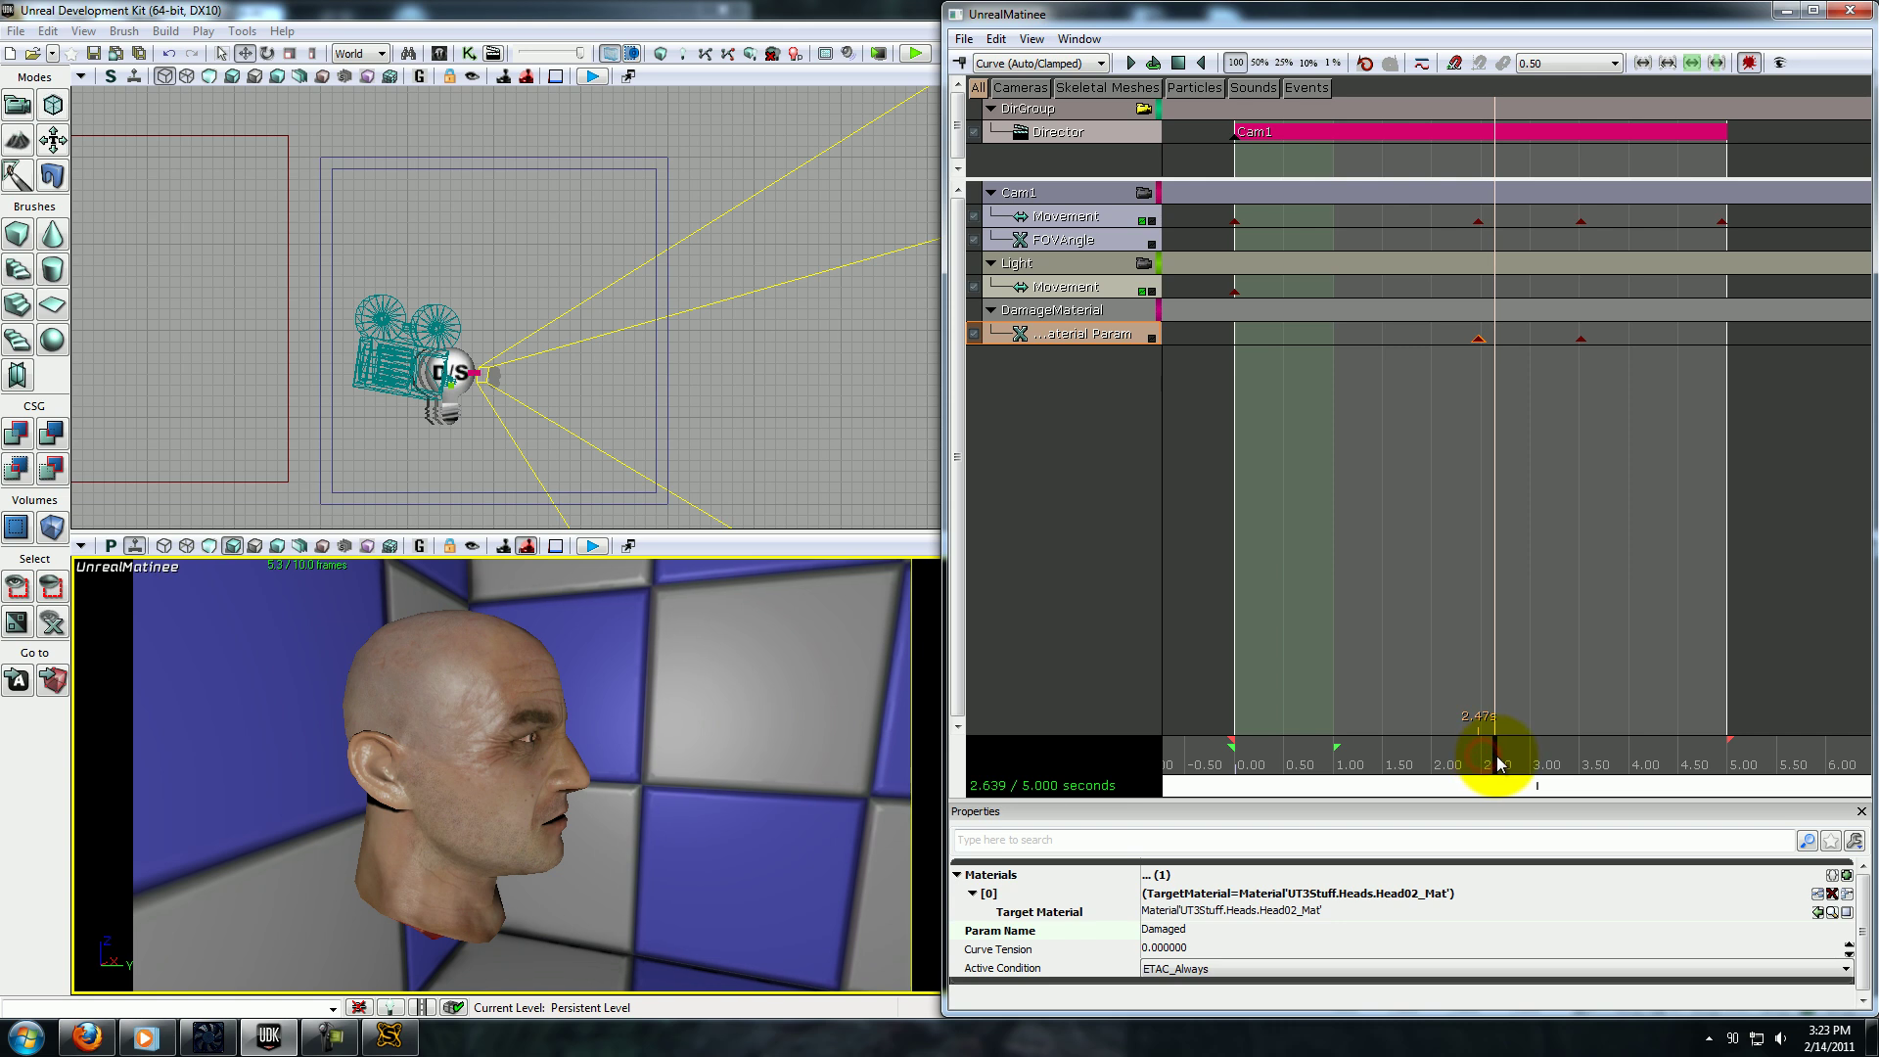
drag(1497, 757, 1597, 758)
mouse_move(1657, 675)
mouse_down()
mouse_move(1690, 656)
mouse_move(1534, 758)
mouse_move(1510, 747)
mouse_move(1825, 767)
mouse_up()
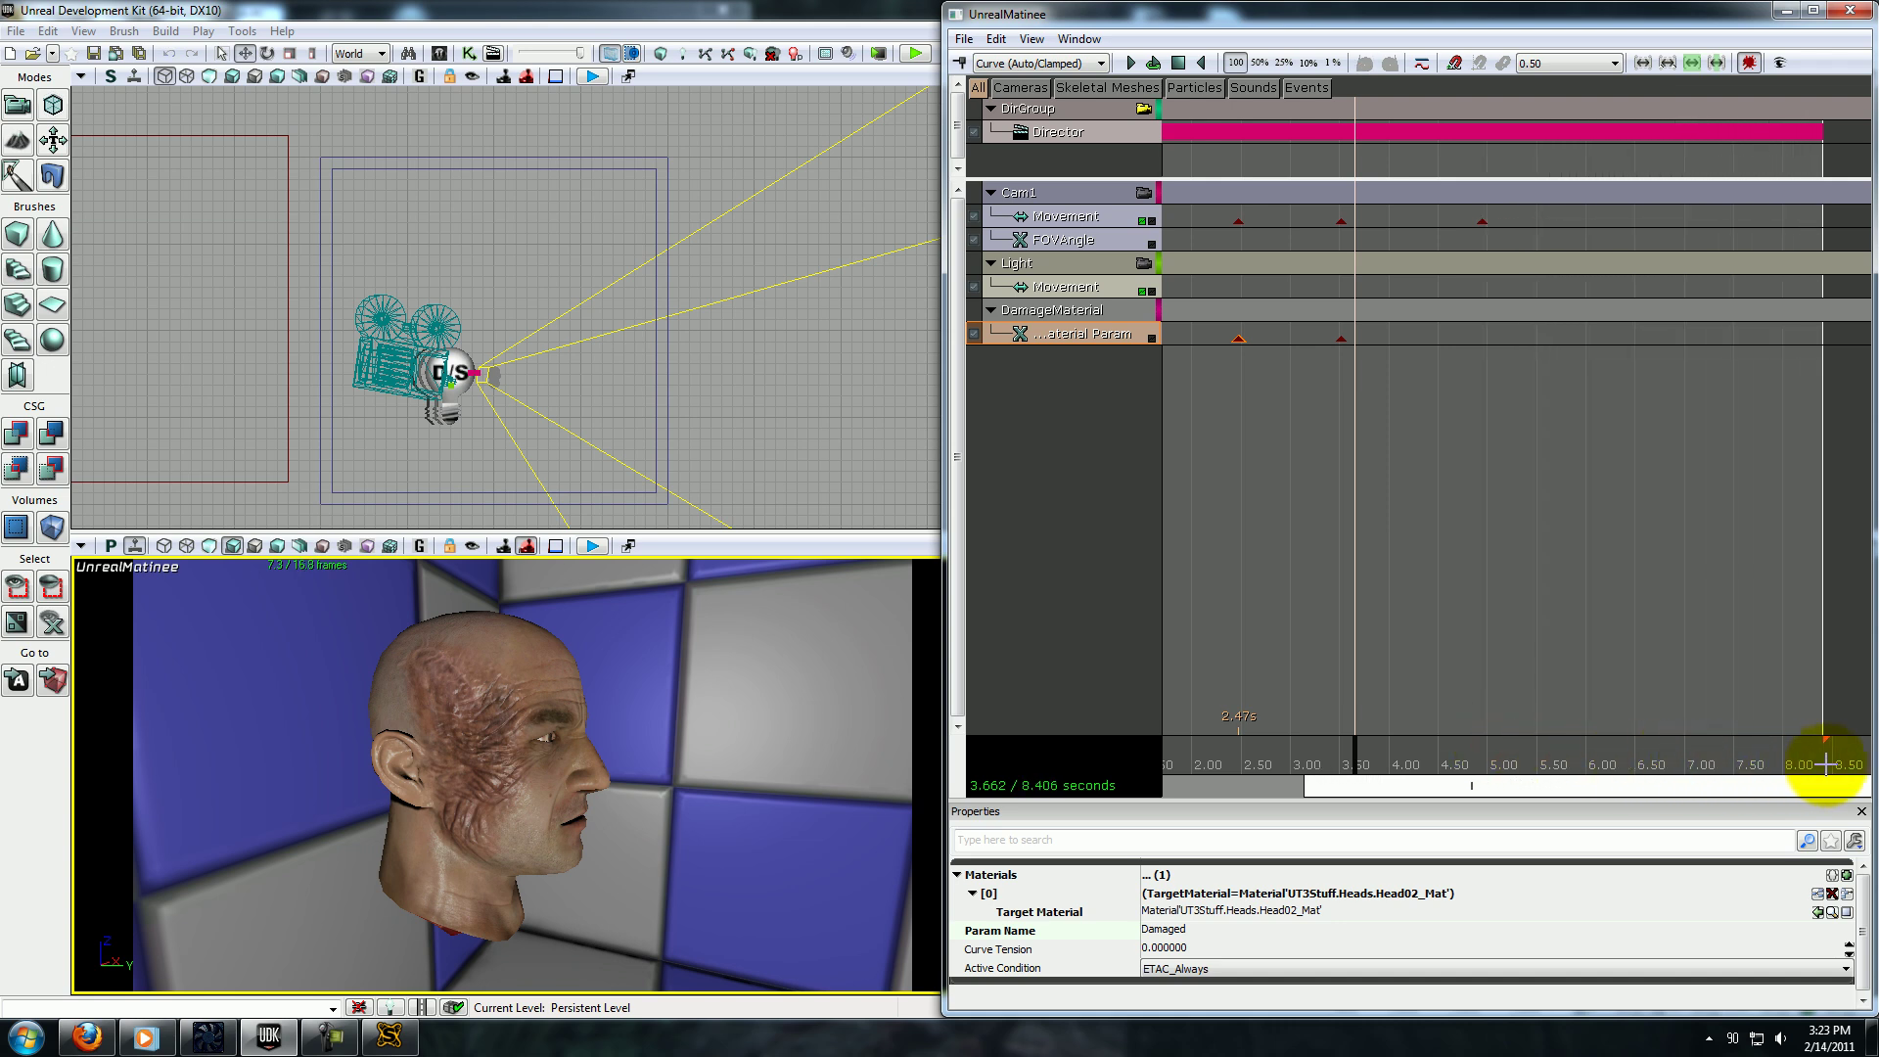
Drag the sequence end marker out to about 10 seconds.
drag(1657, 612, 1795, 598)
mouse_move(1690, 746)
mouse_down()
mouse_move(1804, 751)
mouse_move(1604, 637)
mouse_up()
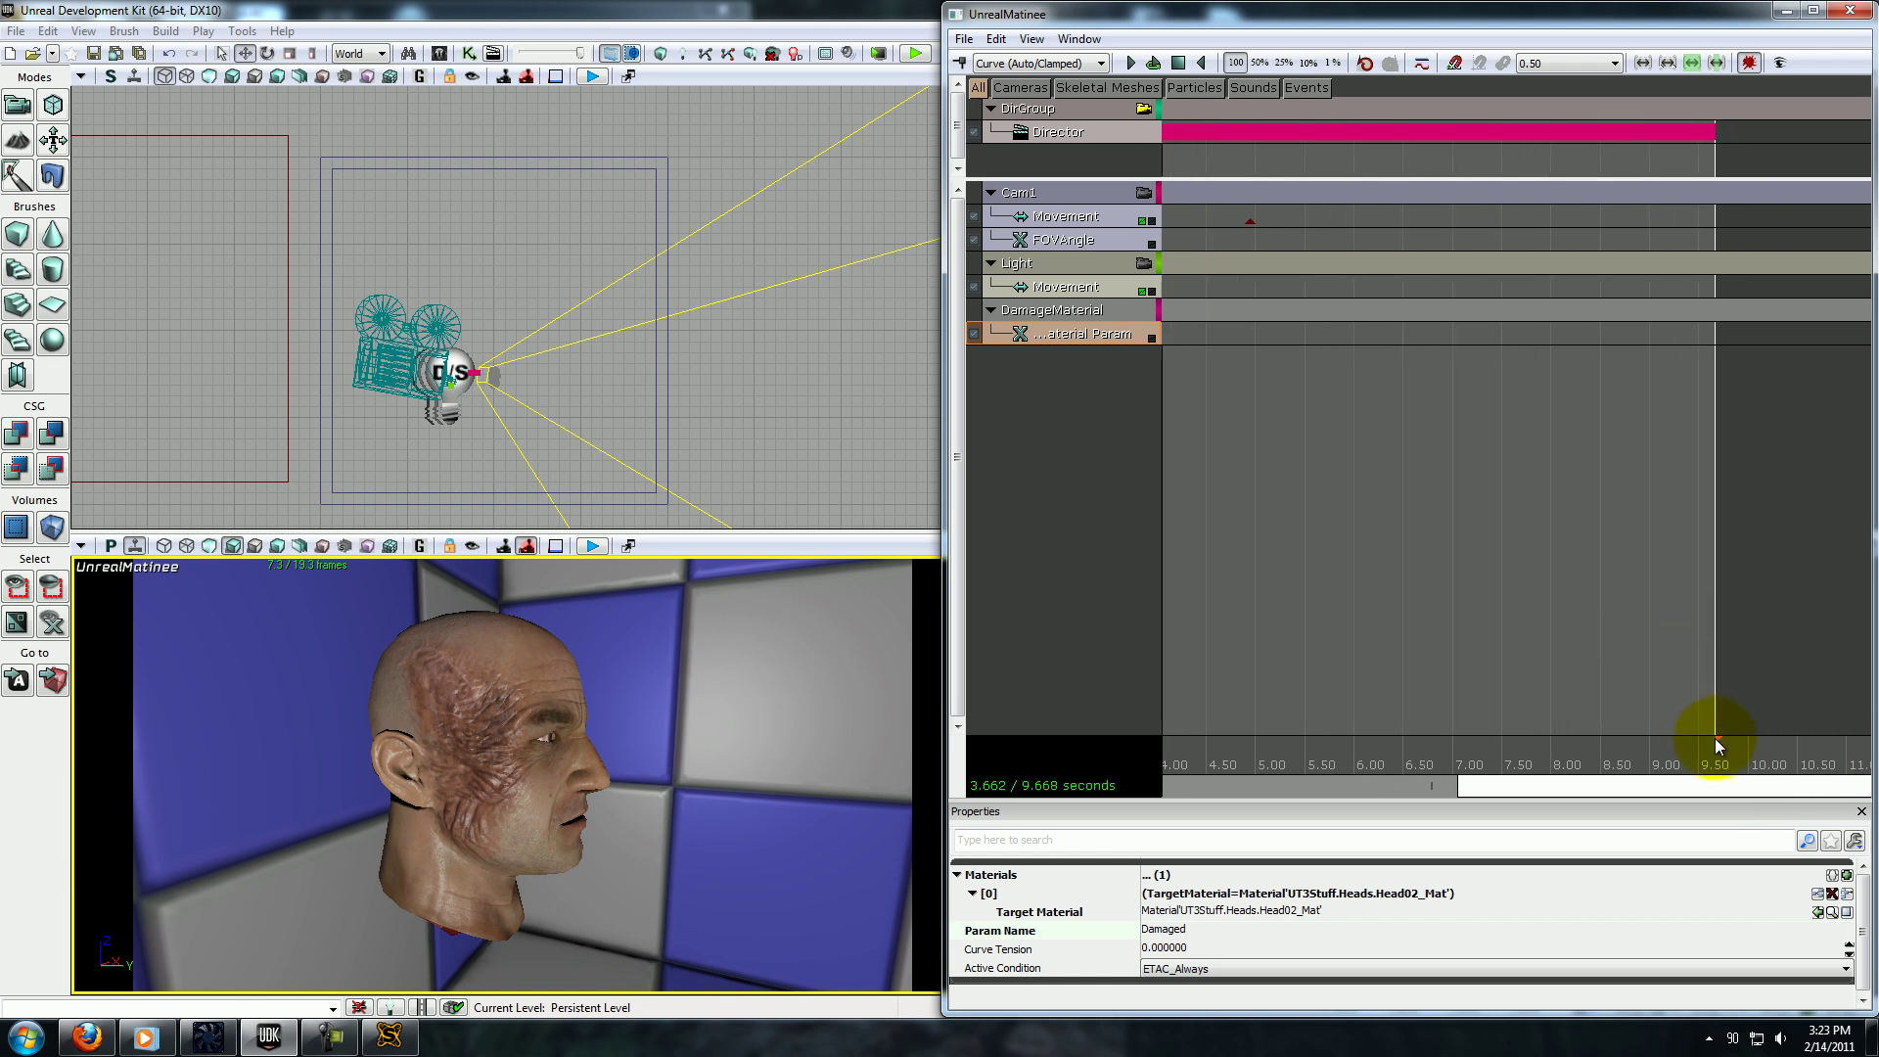
drag(1717, 738, 1752, 746)
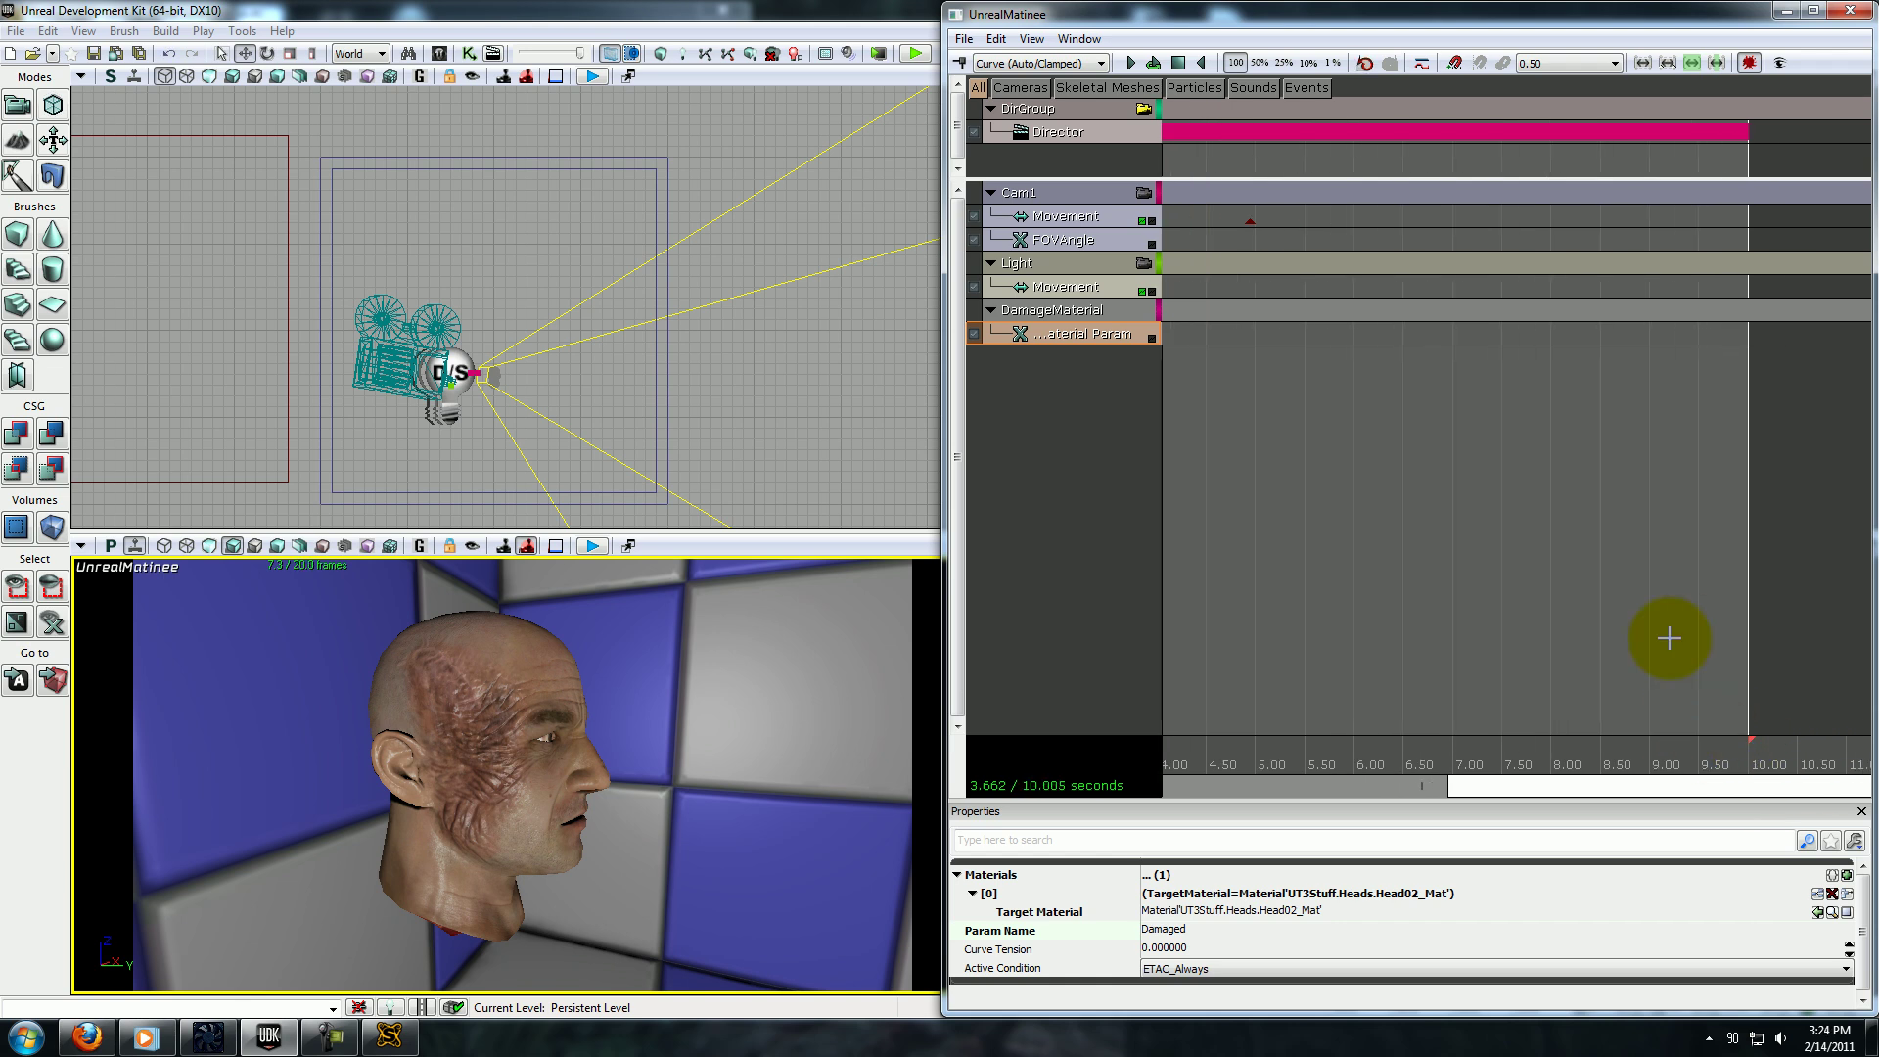
mouse_move(1522, 569)
mouse_down()
mouse_move(1560, 571)
mouse_move(1467, 591)
mouse_up()
scroll(1453, 551, down, 2)
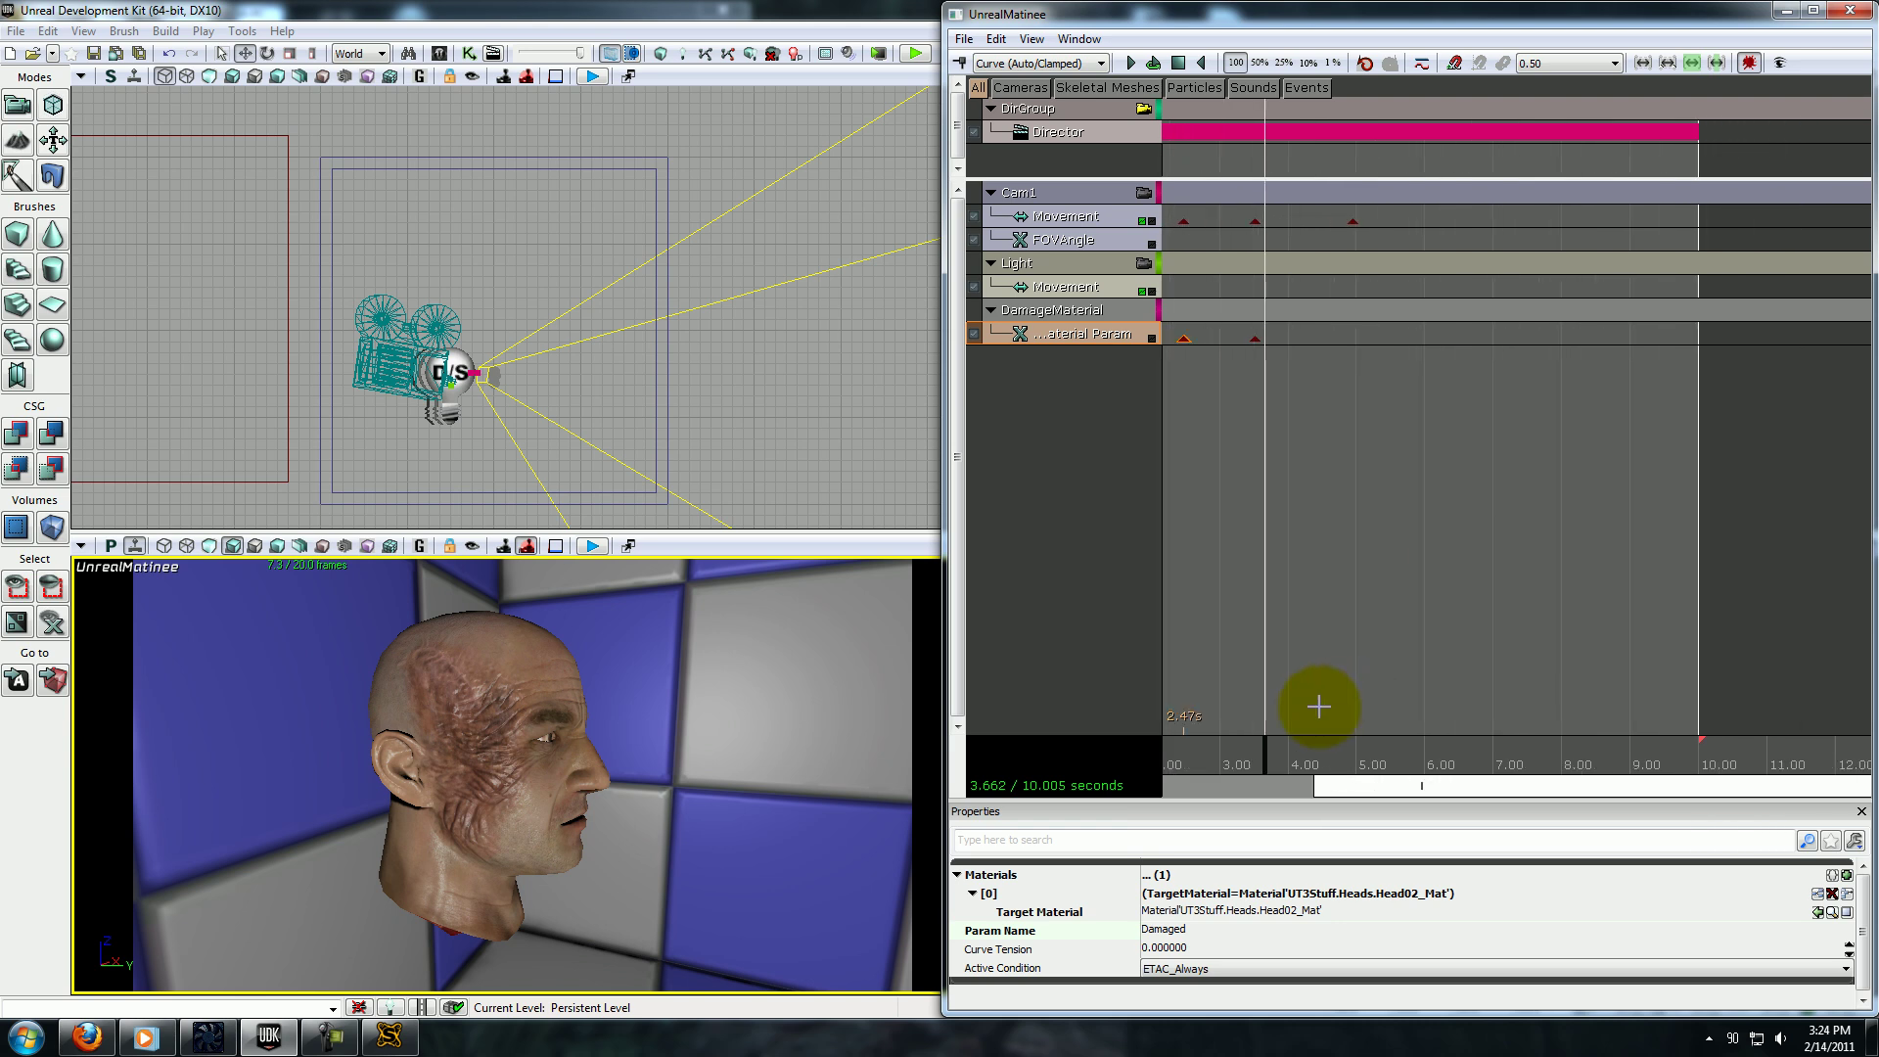
Add a Cam1 Movement key at about 4.95 s and select the Light Movement track.
drag(1269, 765, 1359, 763)
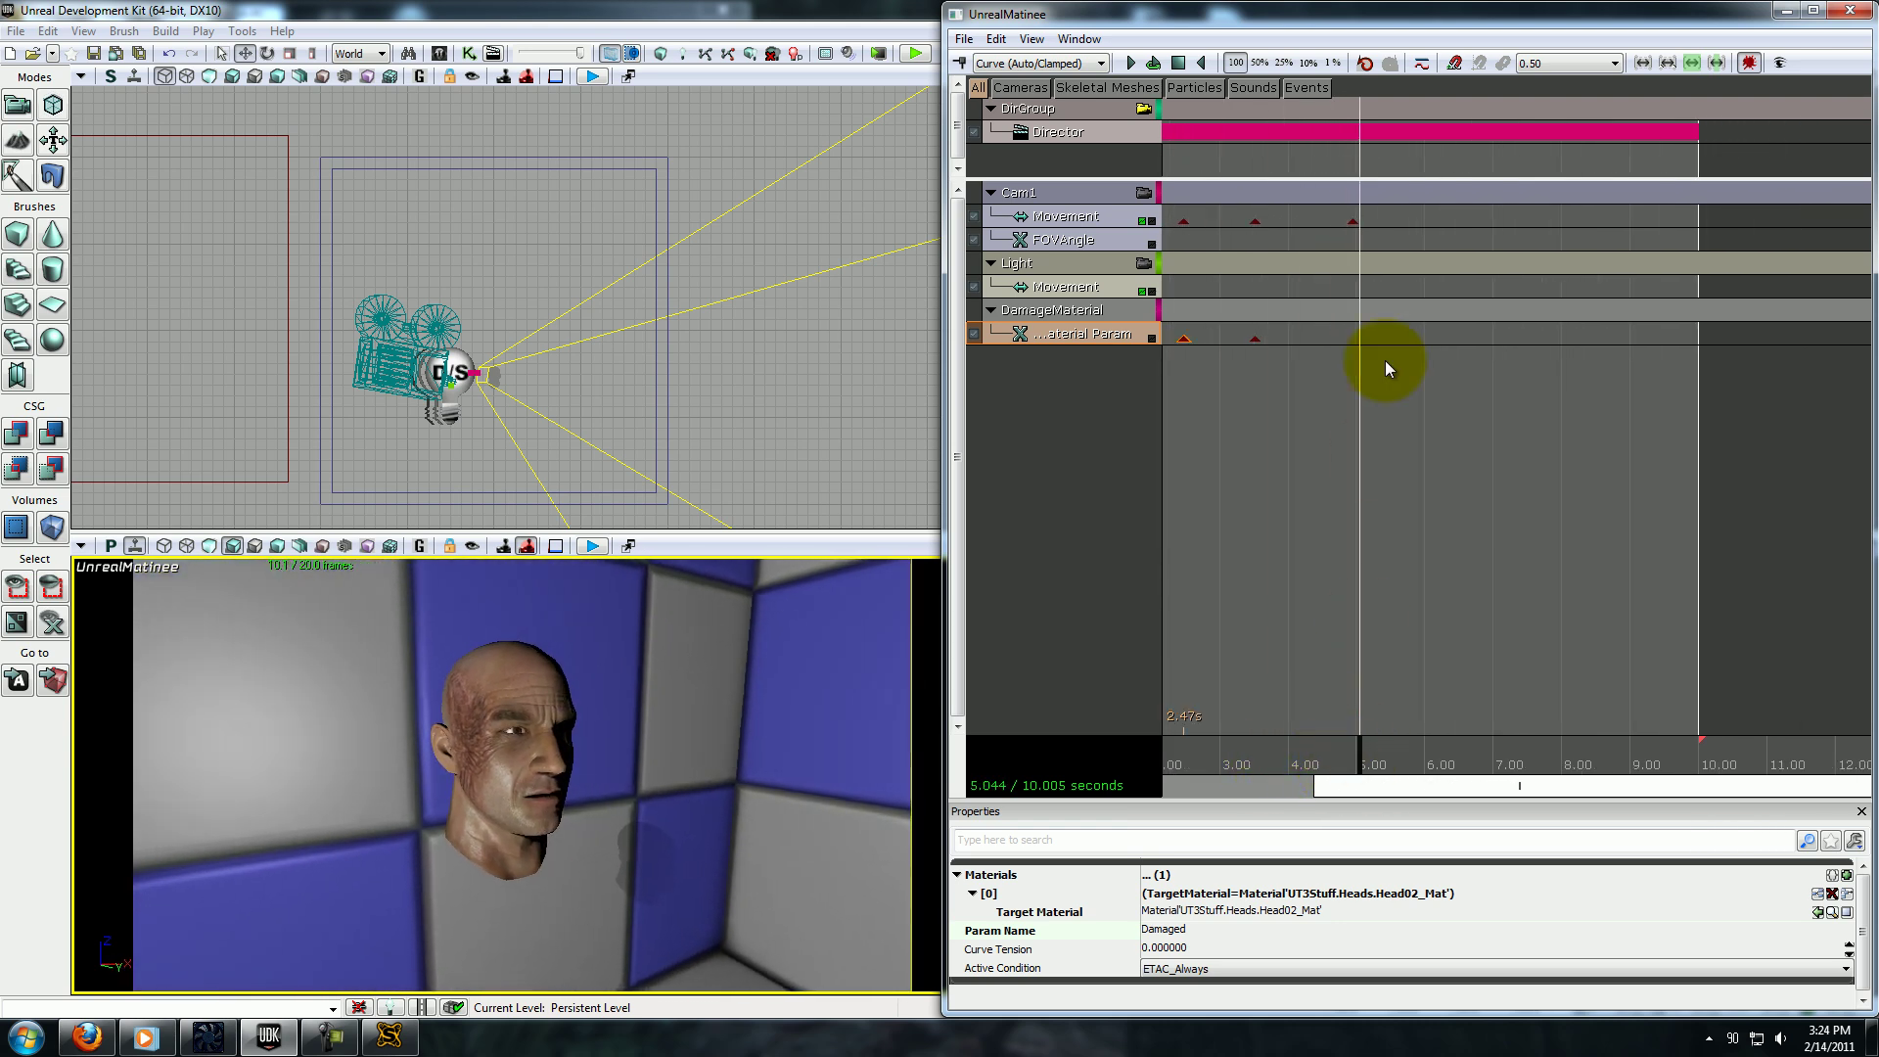
click(1357, 221)
key(Return)
click(1095, 286)
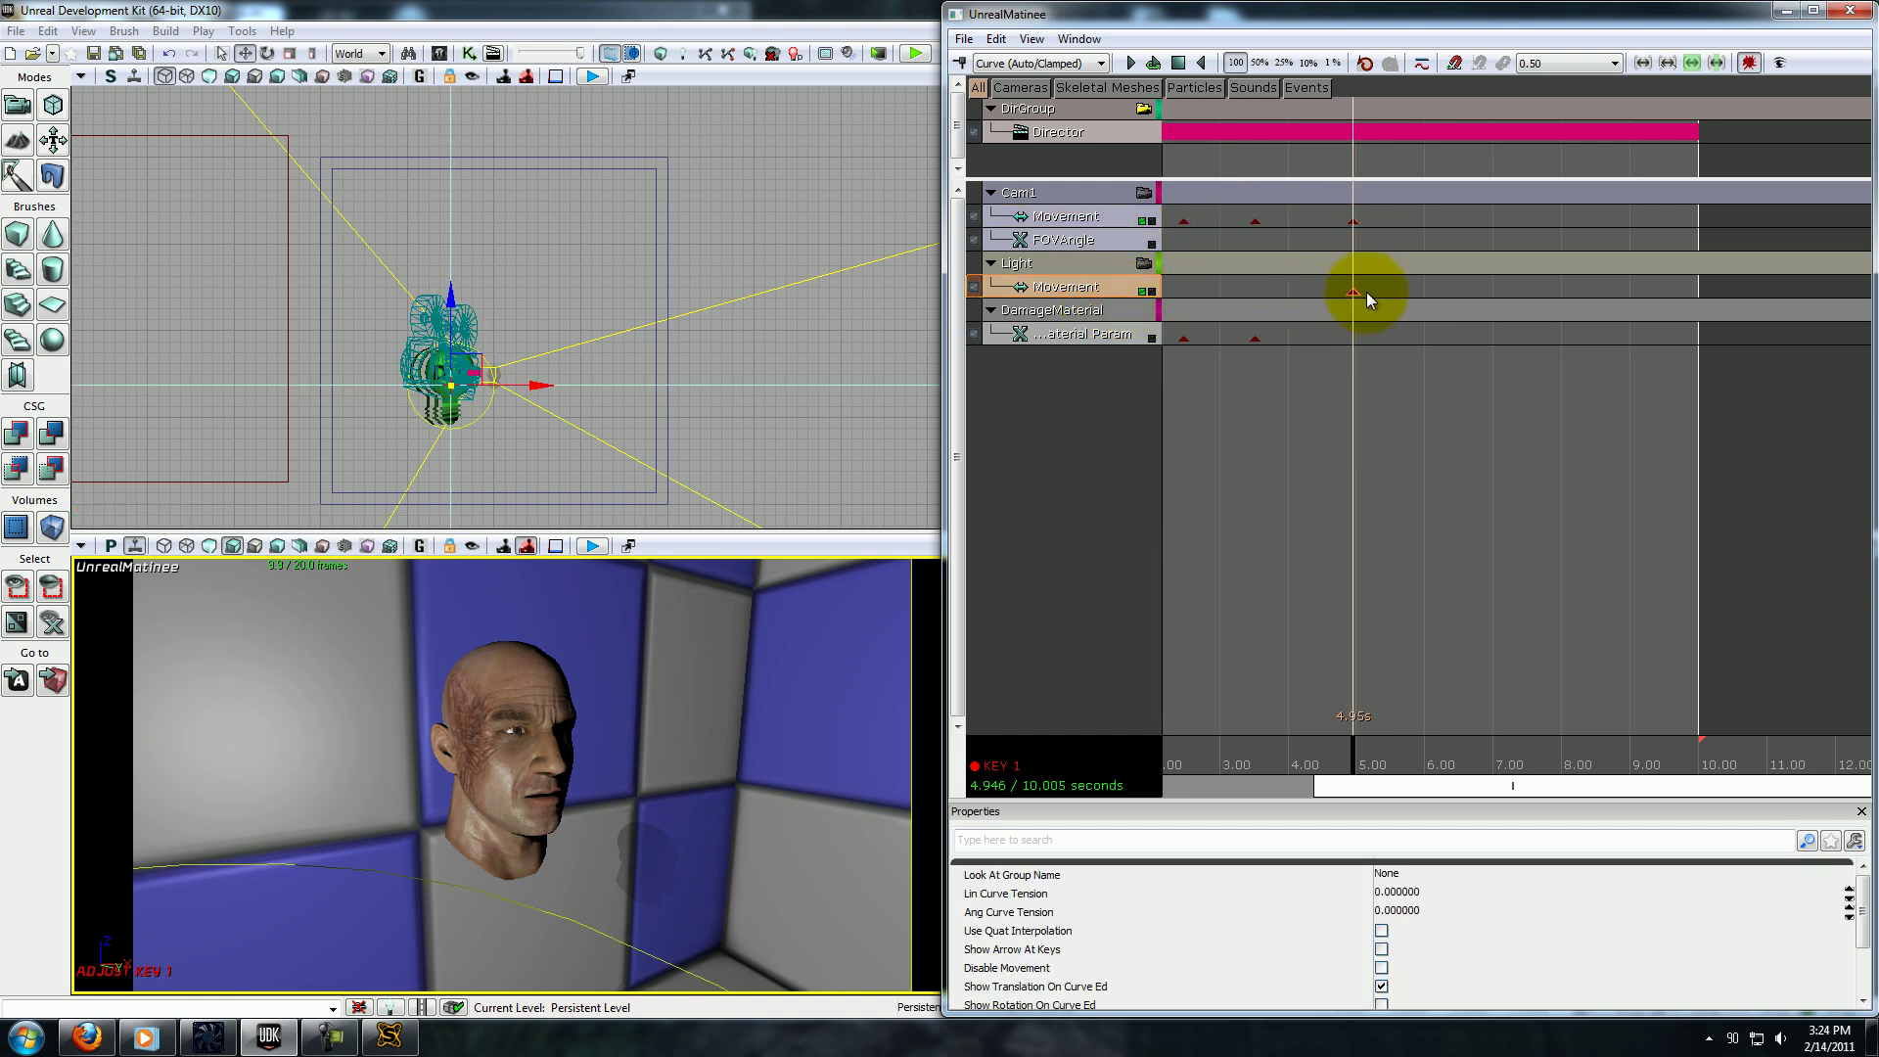
Key the light near 7 s, repositioning it in the side views and previewing the lighting.
drag(1362, 768, 1485, 775)
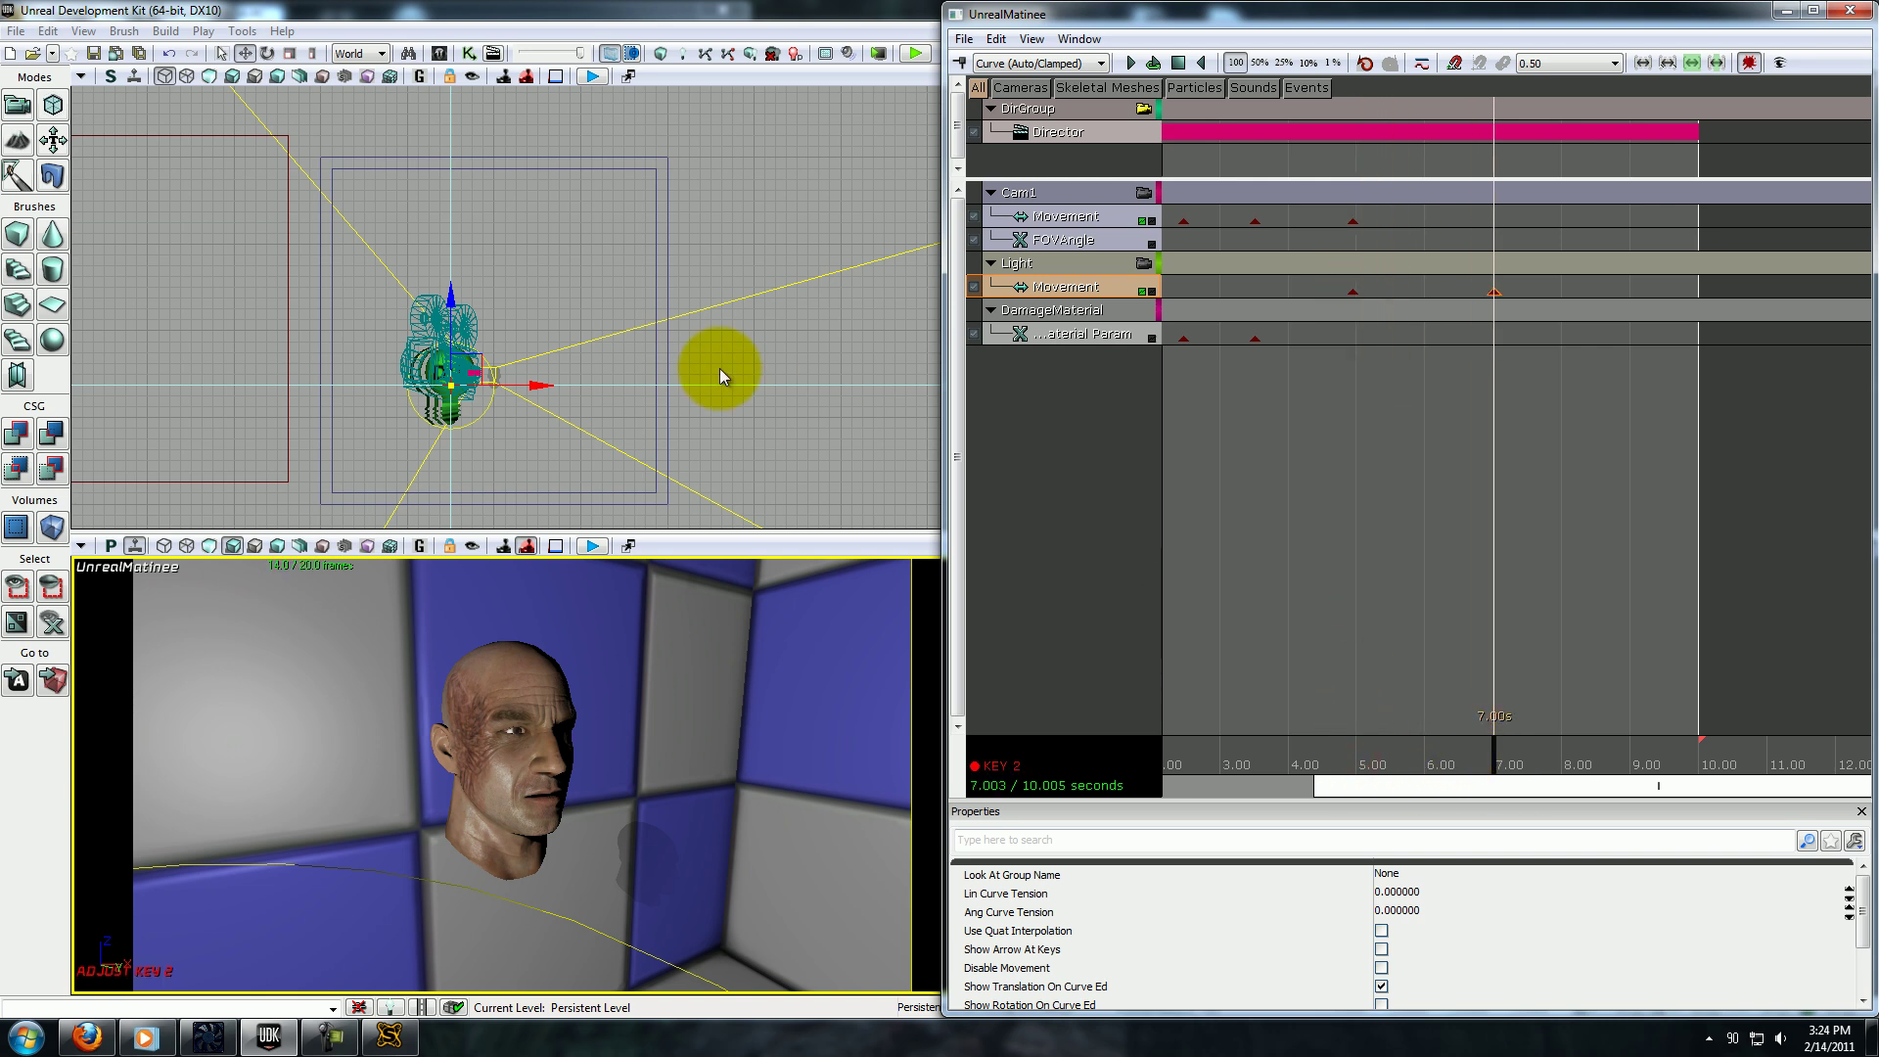
drag(616, 345, 674, 365)
drag(1305, 23, 555, 30)
drag(1468, 644, 1372, 722)
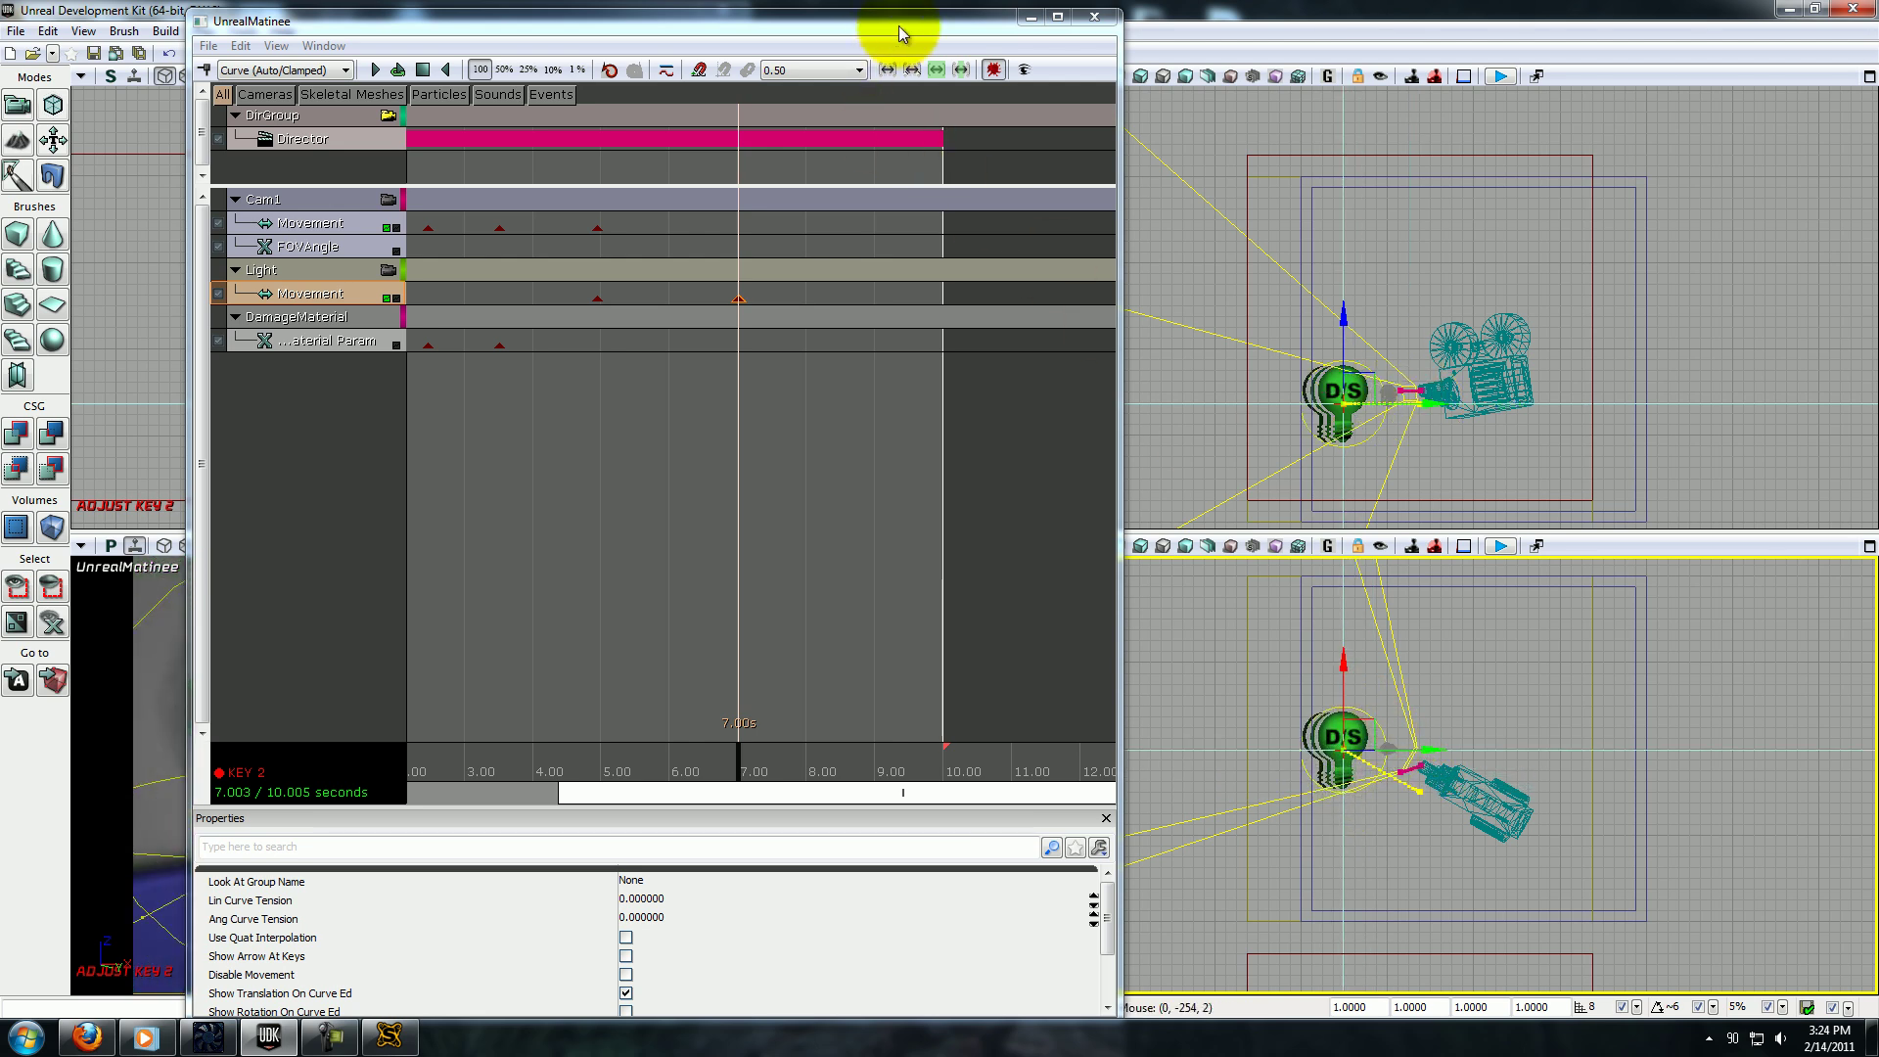
drag(898, 22, 1642, 20)
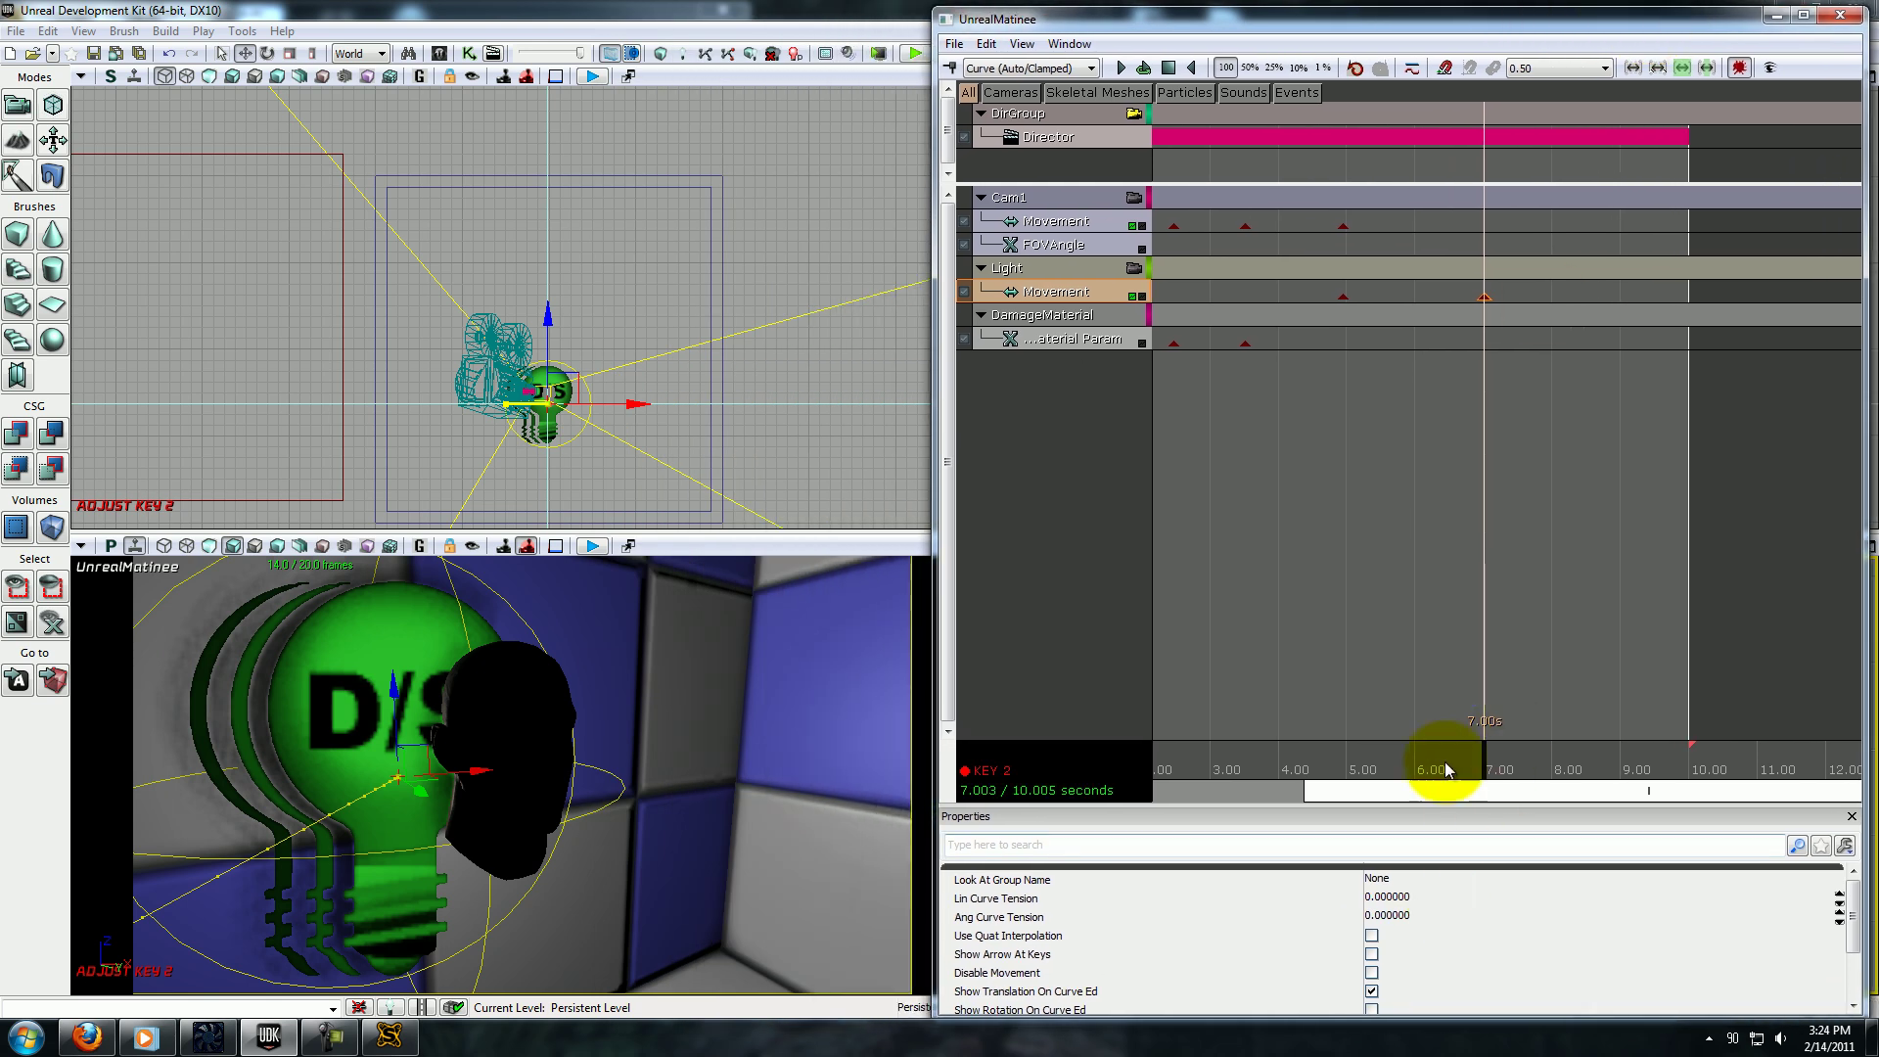
drag(1471, 755, 1370, 770)
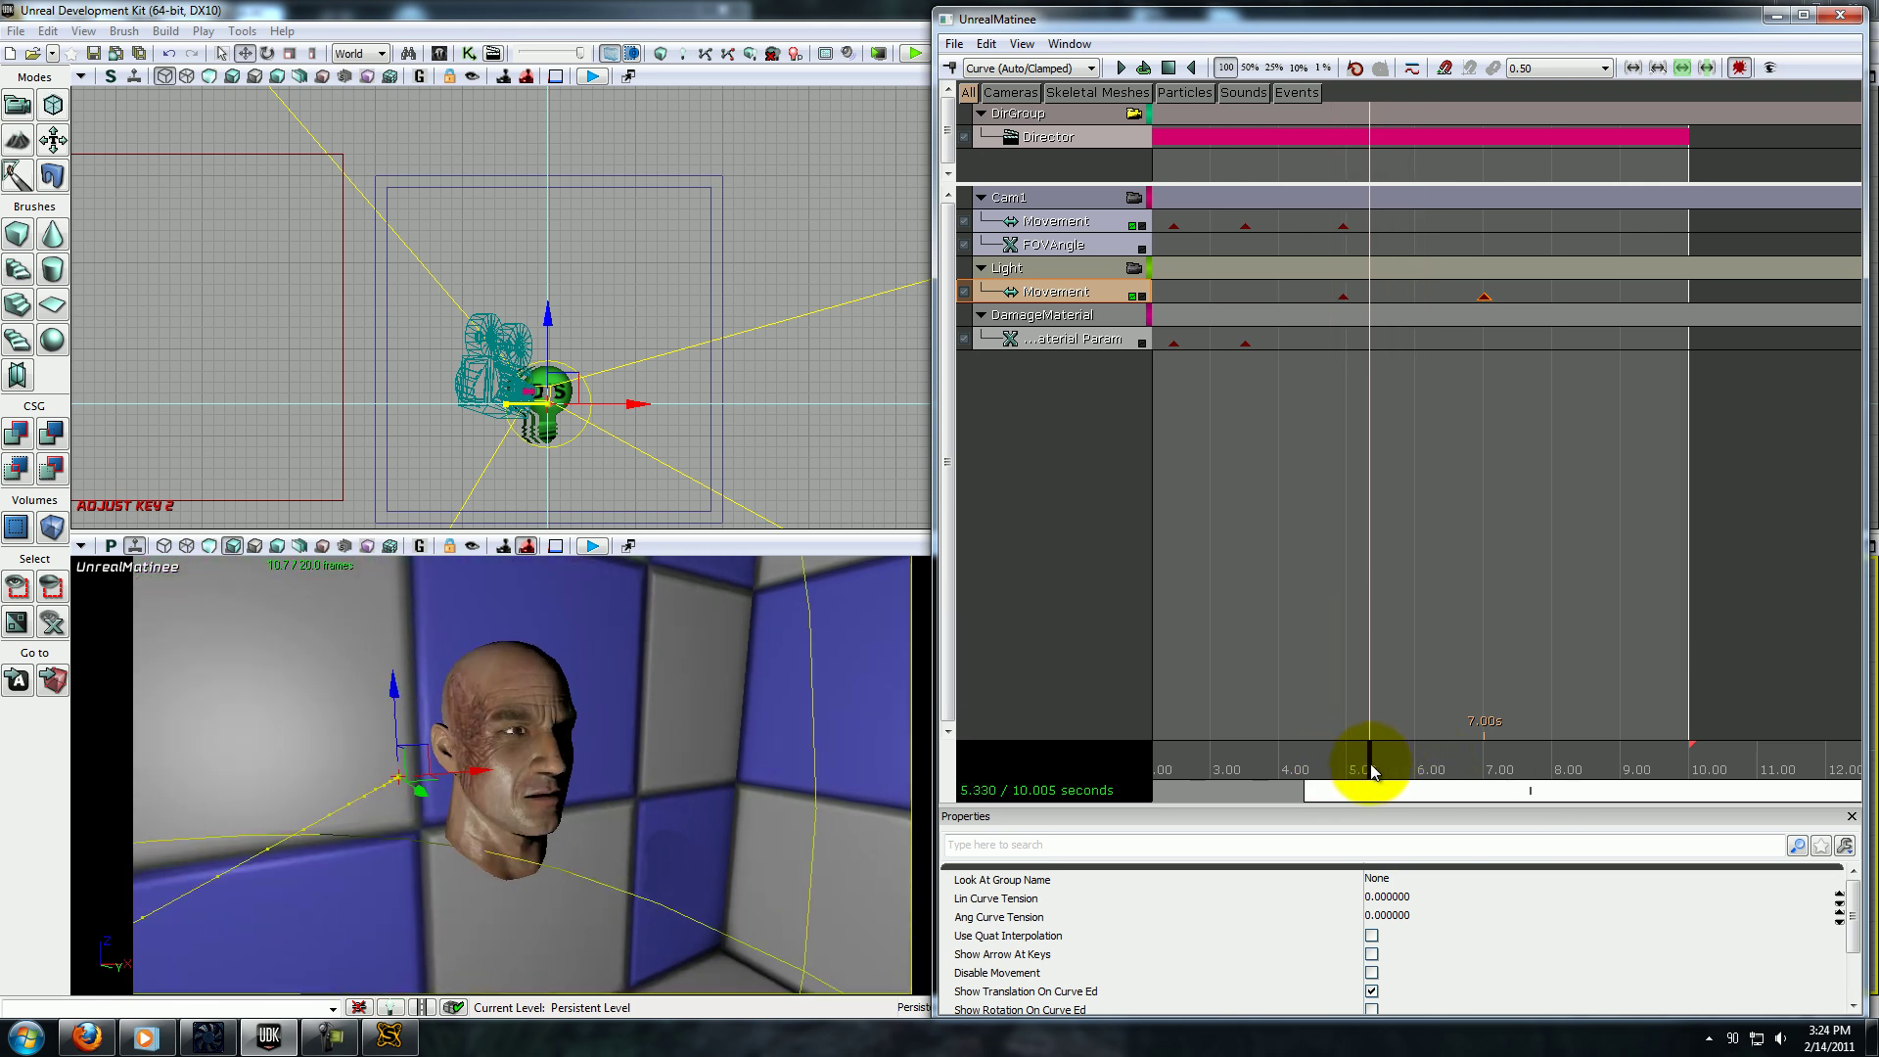
mouse_move(780, 751)
mouse_down()
mouse_move(767, 767)
mouse_move(738, 751)
mouse_move(733, 772)
mouse_move(755, 752)
mouse_up()
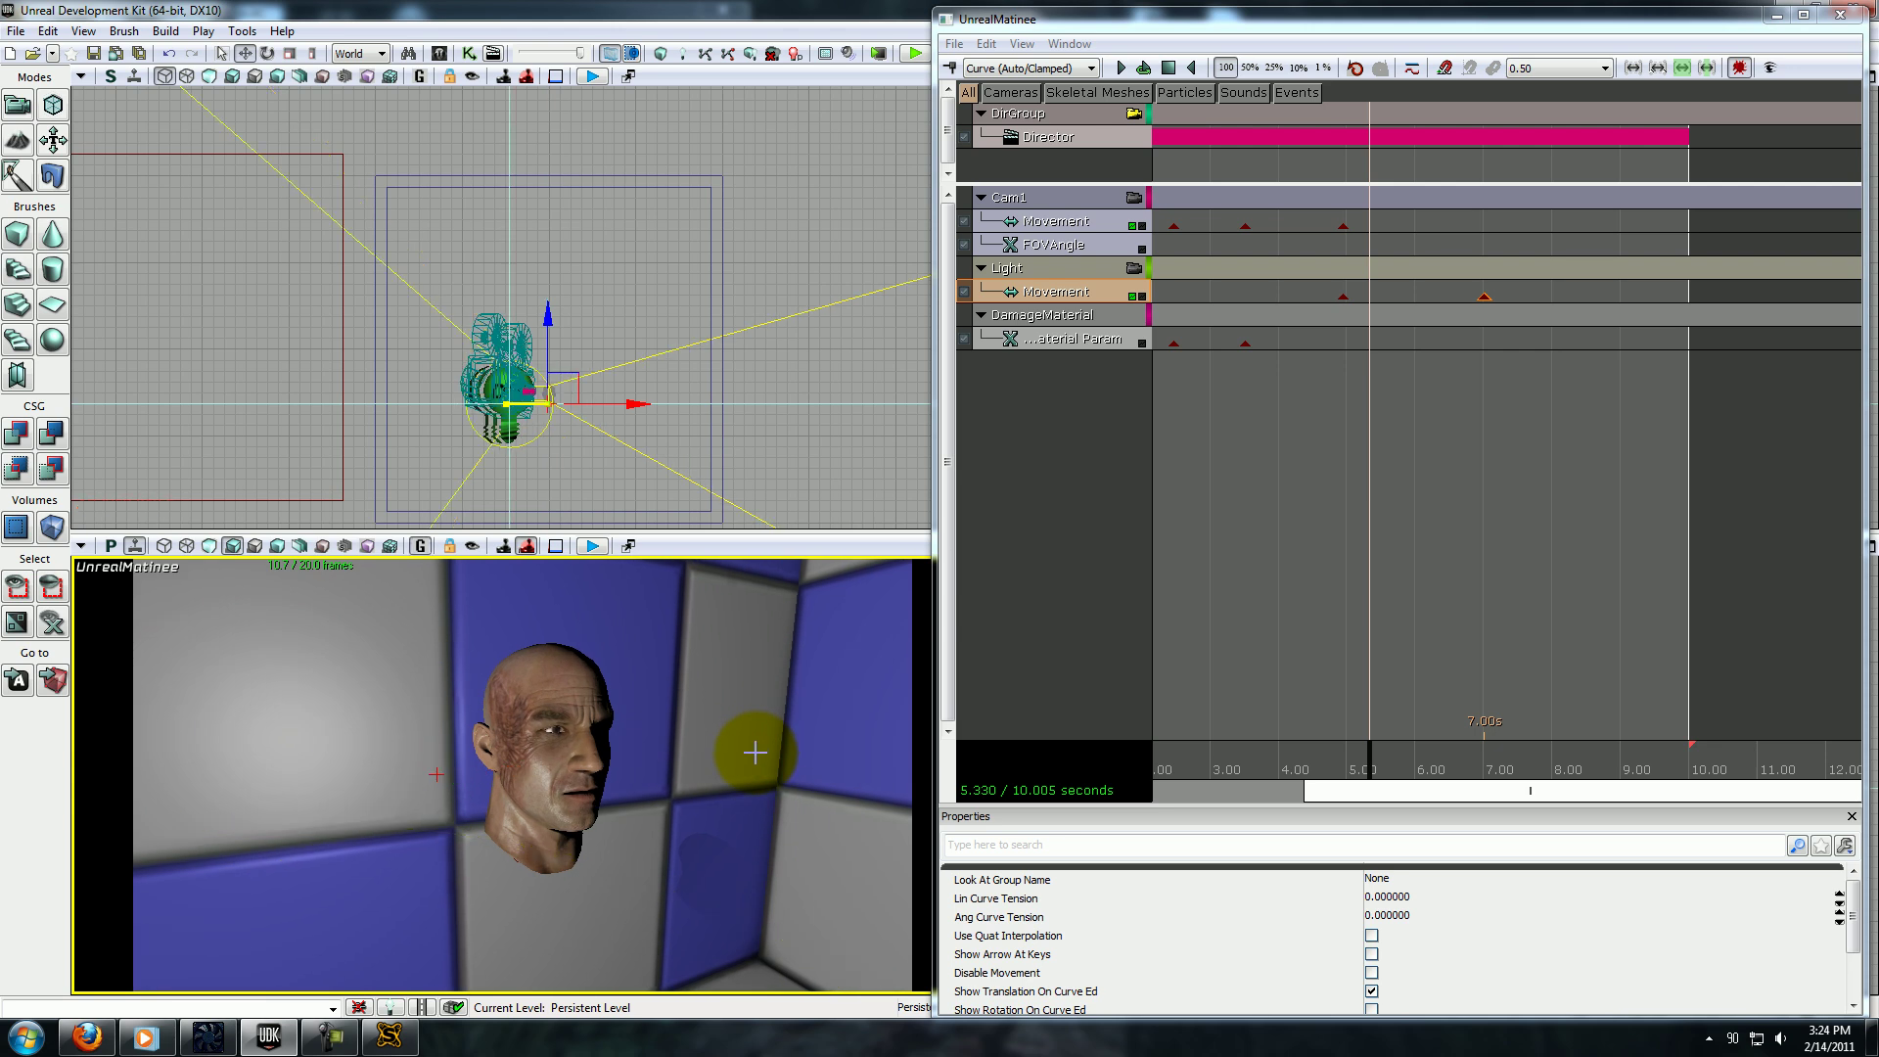
drag(1404, 769, 1615, 773)
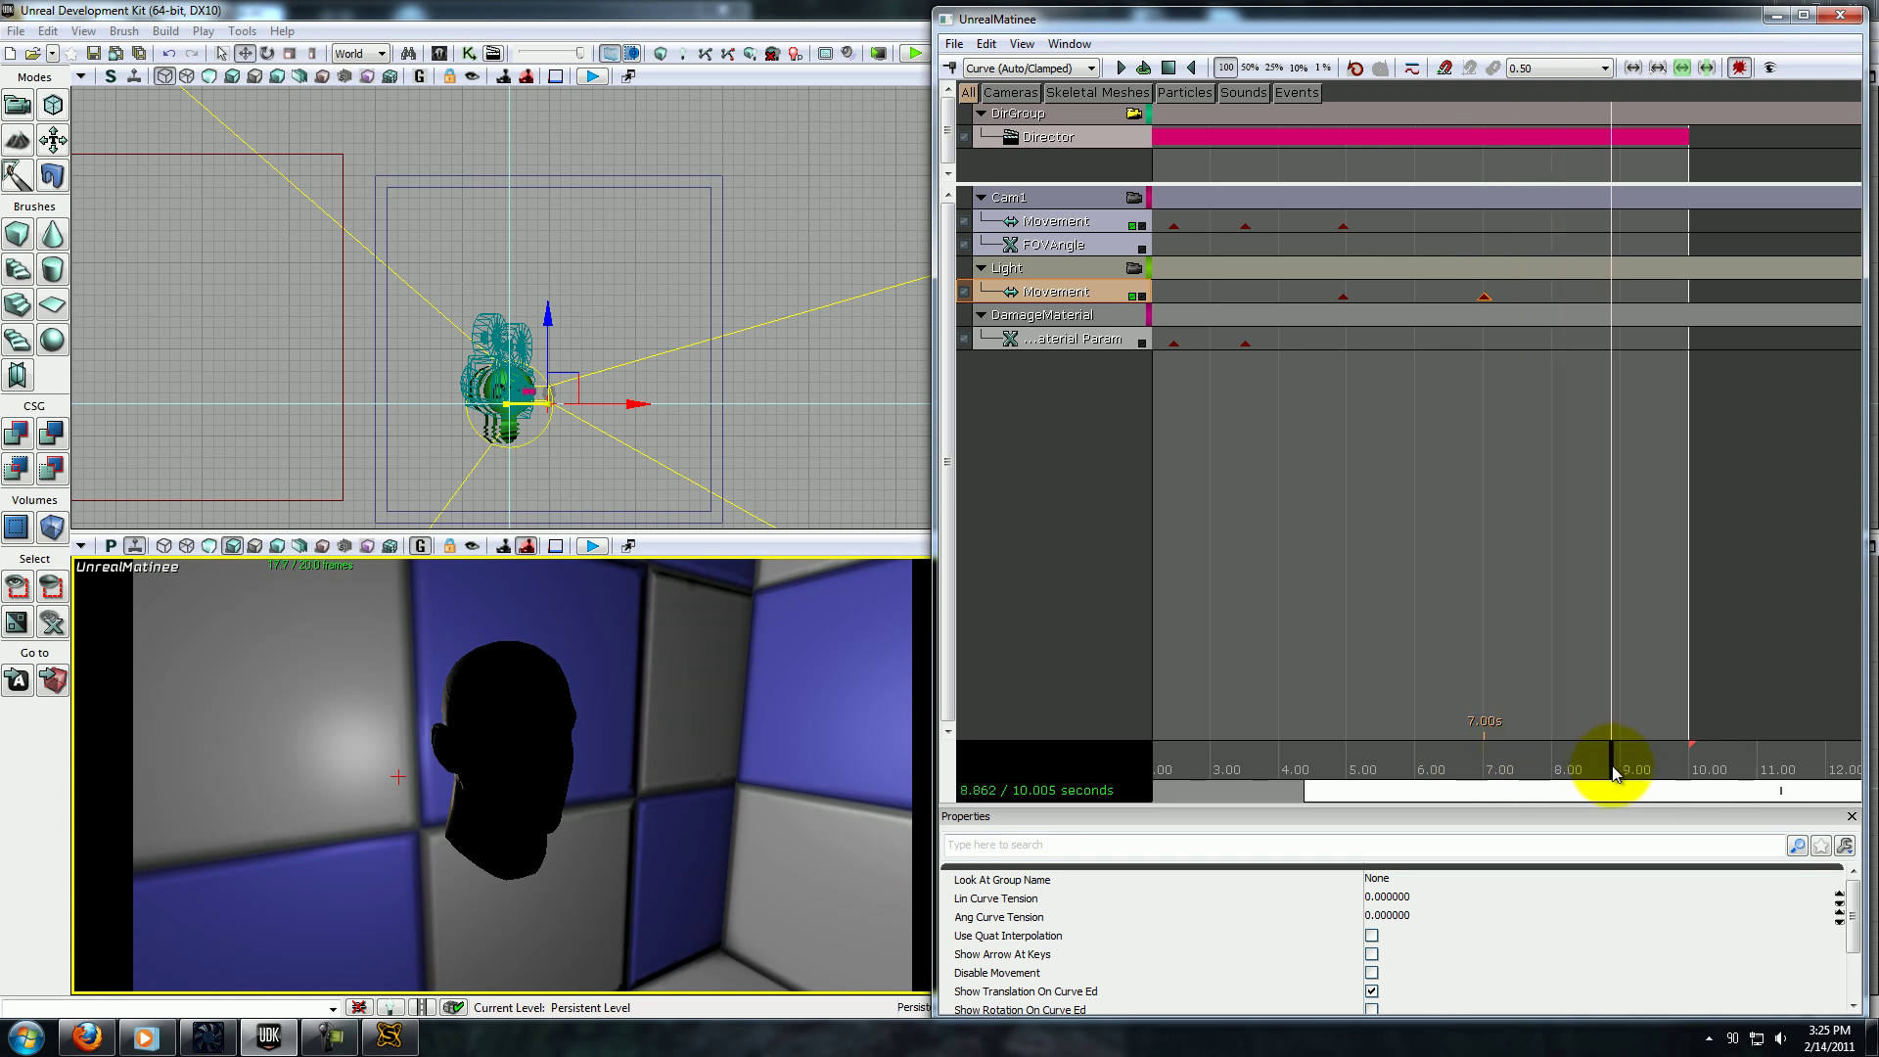
Add a light key at 8.96 s, move the light right and up, then play from 4.4 s.
key(Return)
drag(1497, 30, 730, 46)
drag(1617, 866, 1623, 855)
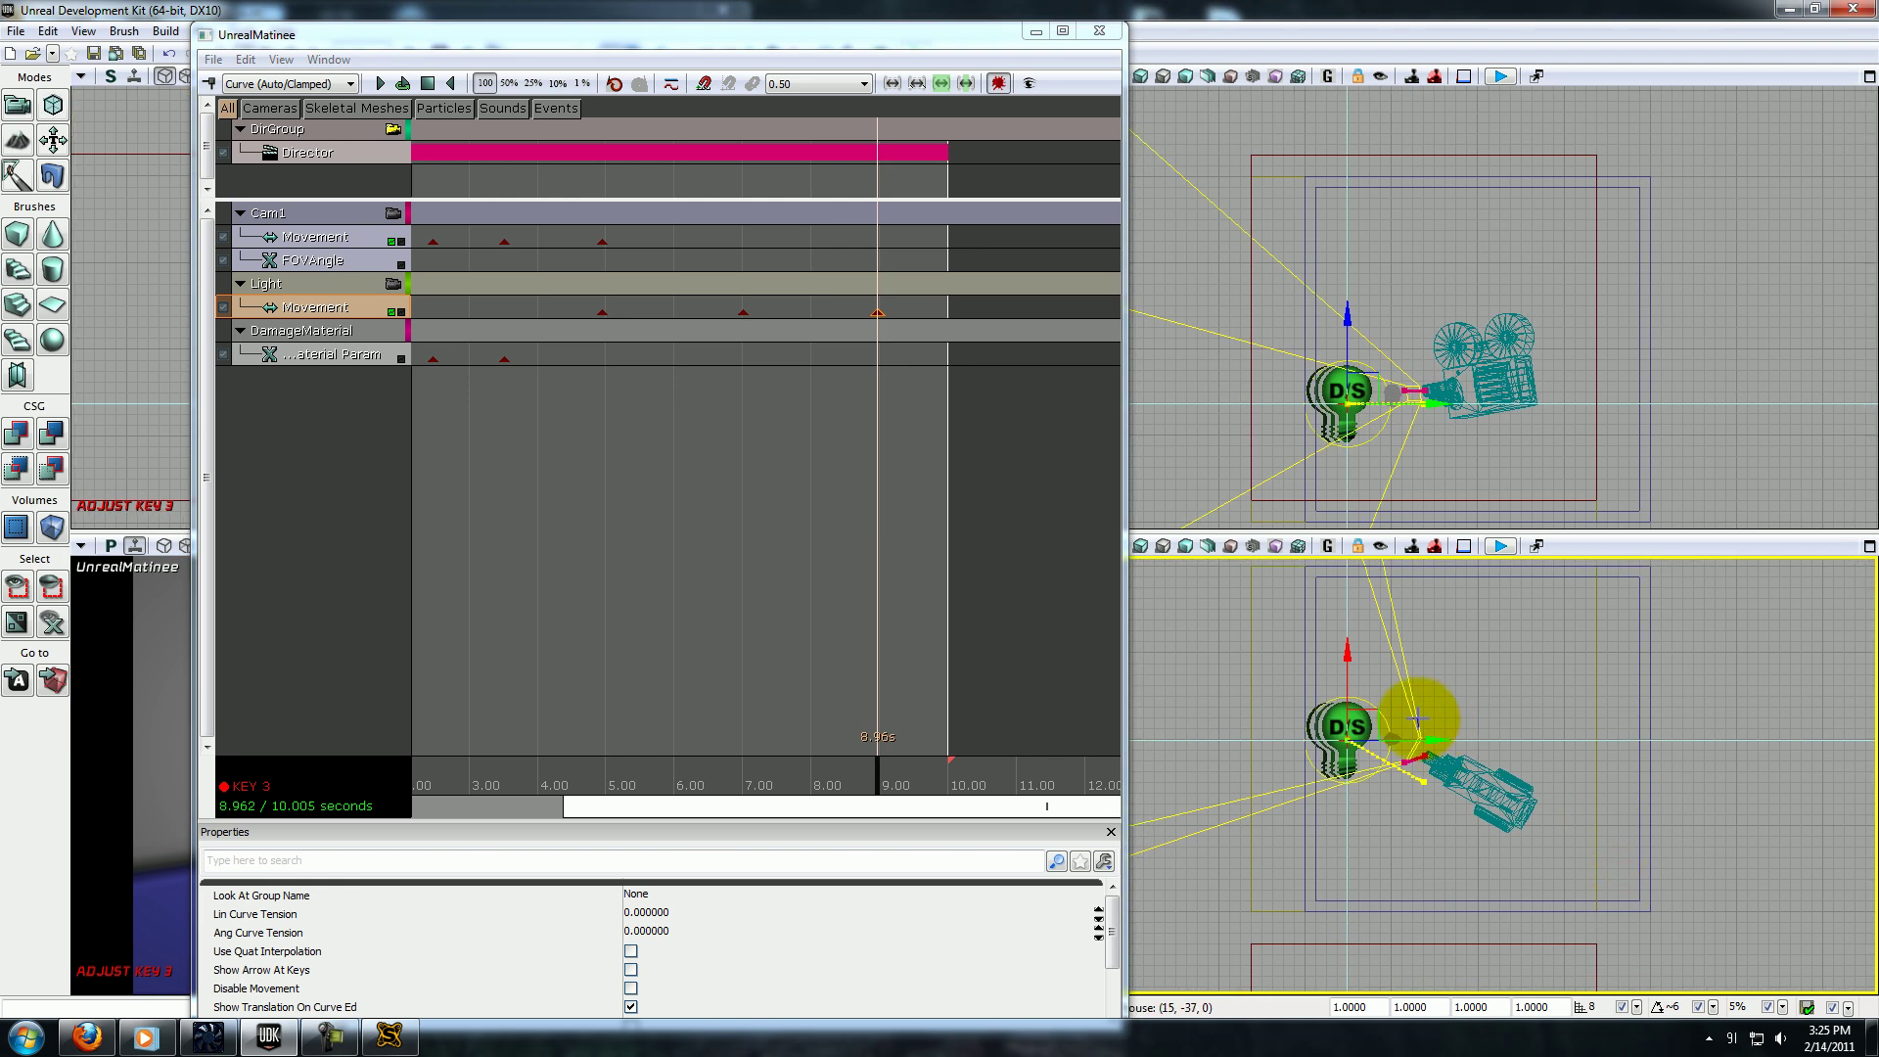
drag(1379, 709, 1473, 684)
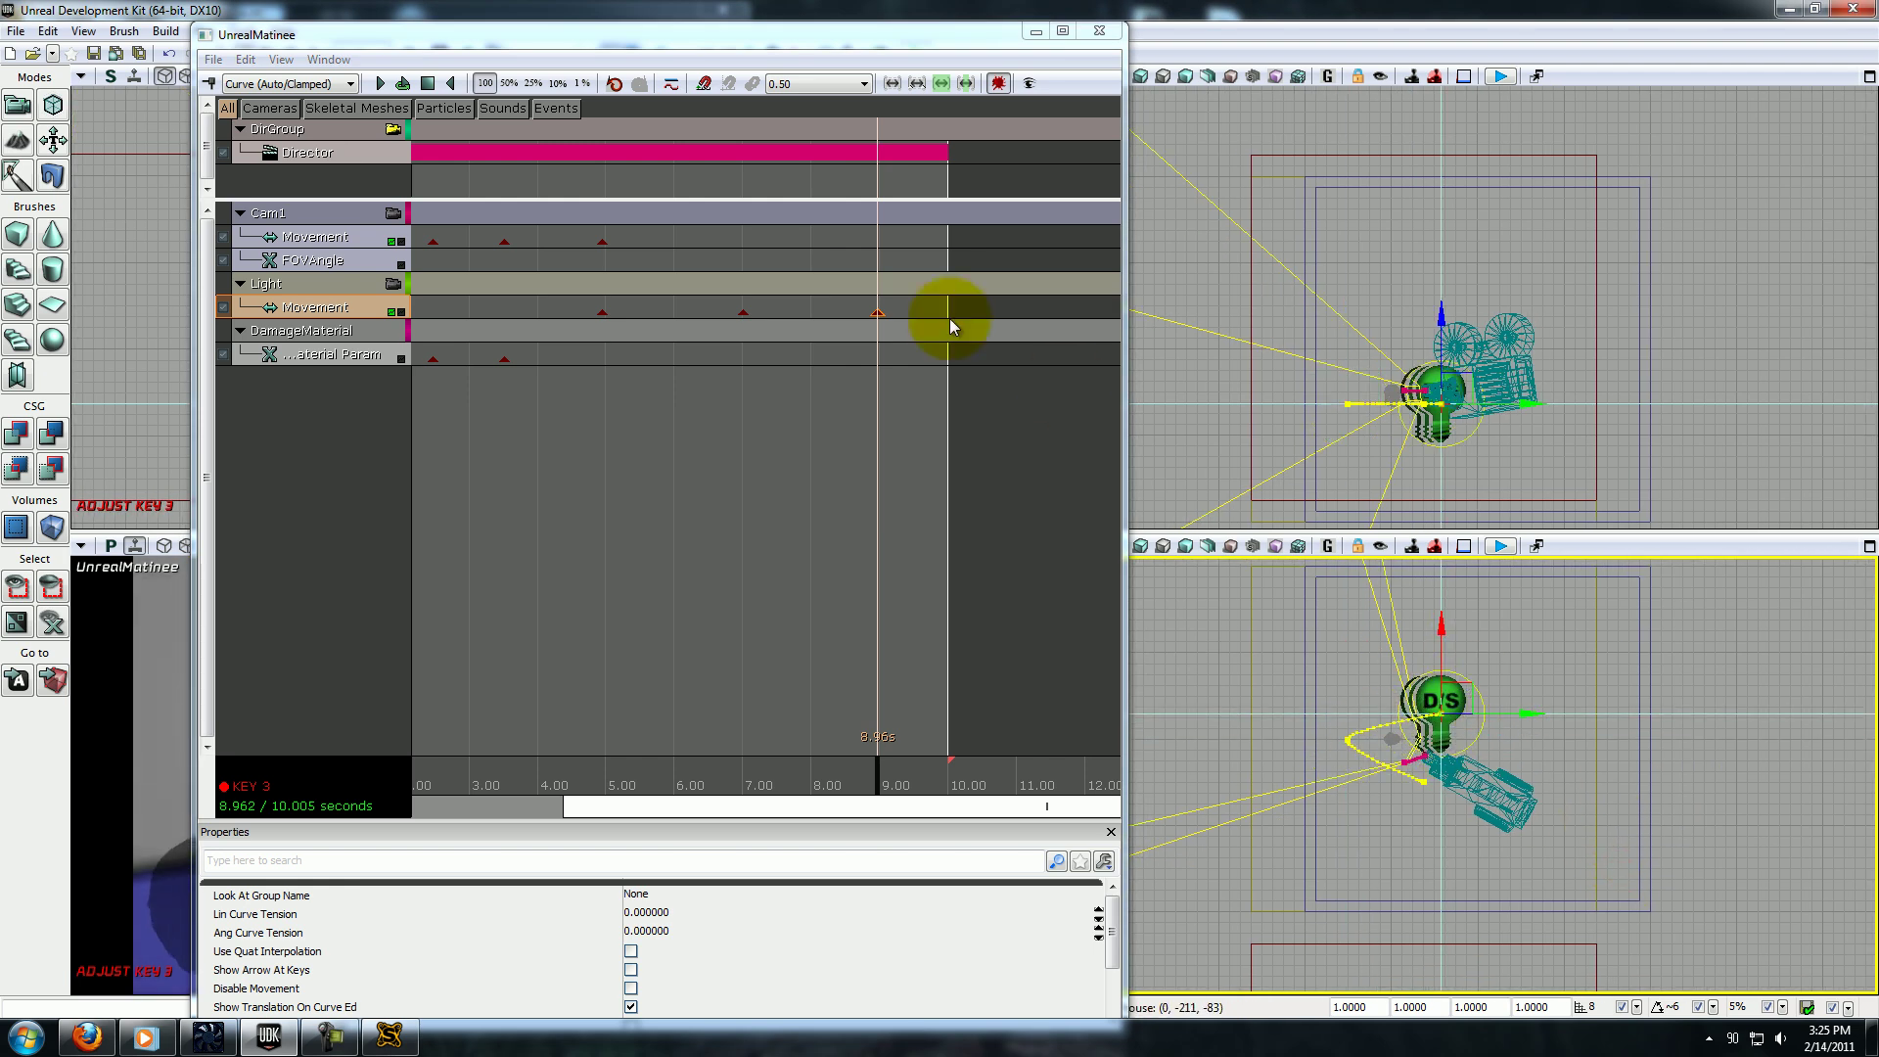
drag(939, 43, 1684, 23)
drag(1650, 786, 1313, 748)
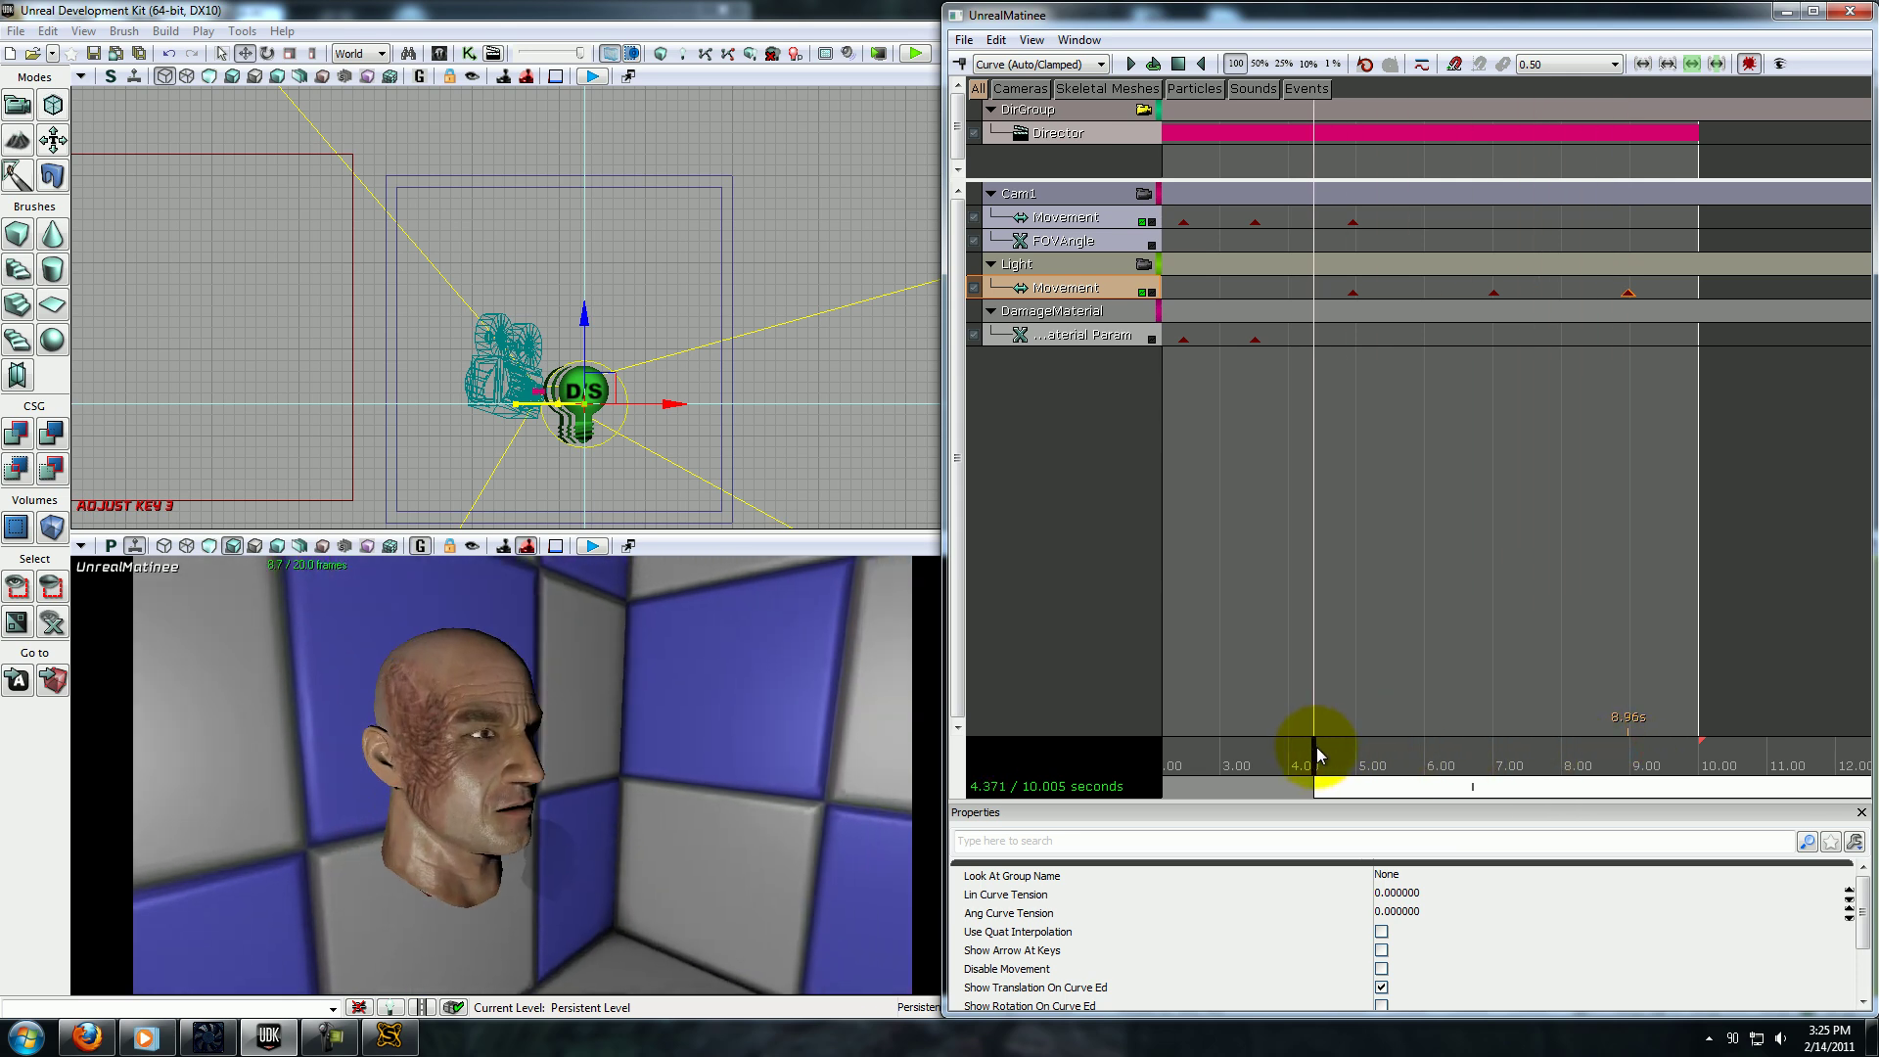
key(space)
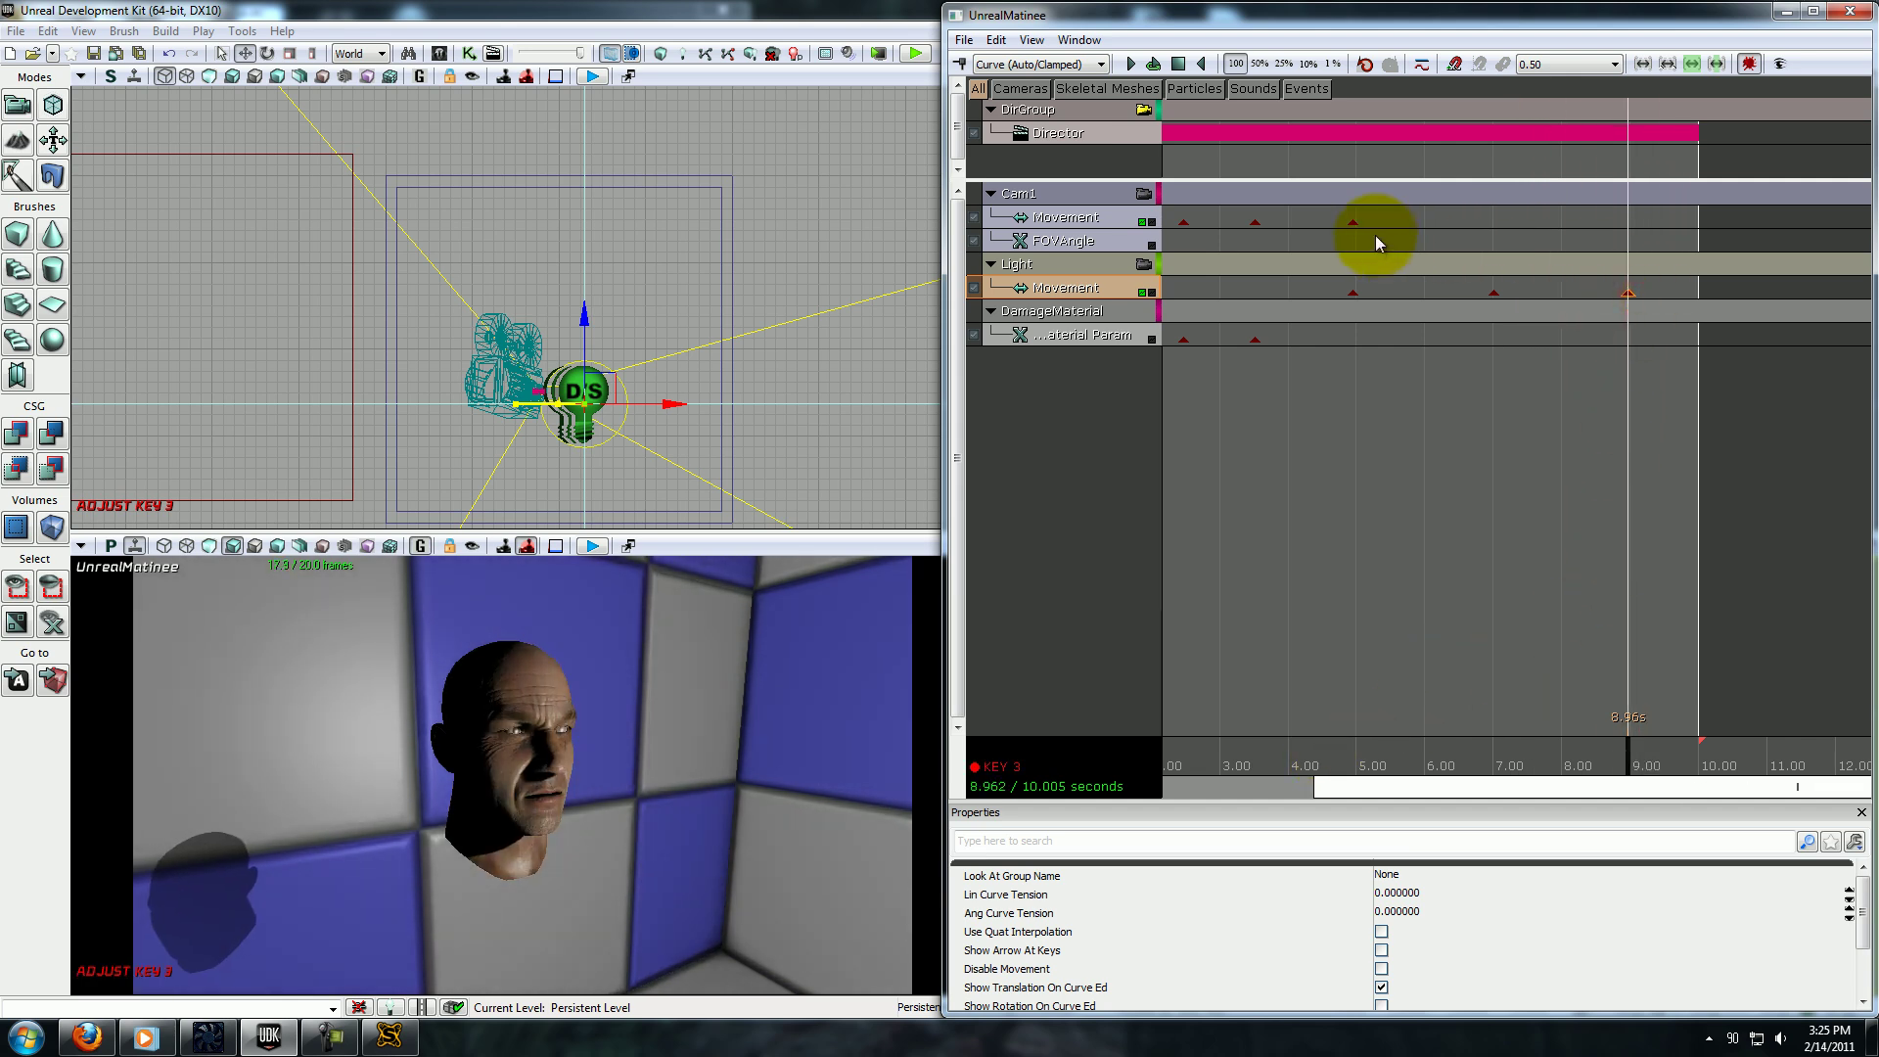
Select the Cam1 movement track and extend the sequence end from 10 to 14 seconds.
click(1096, 217)
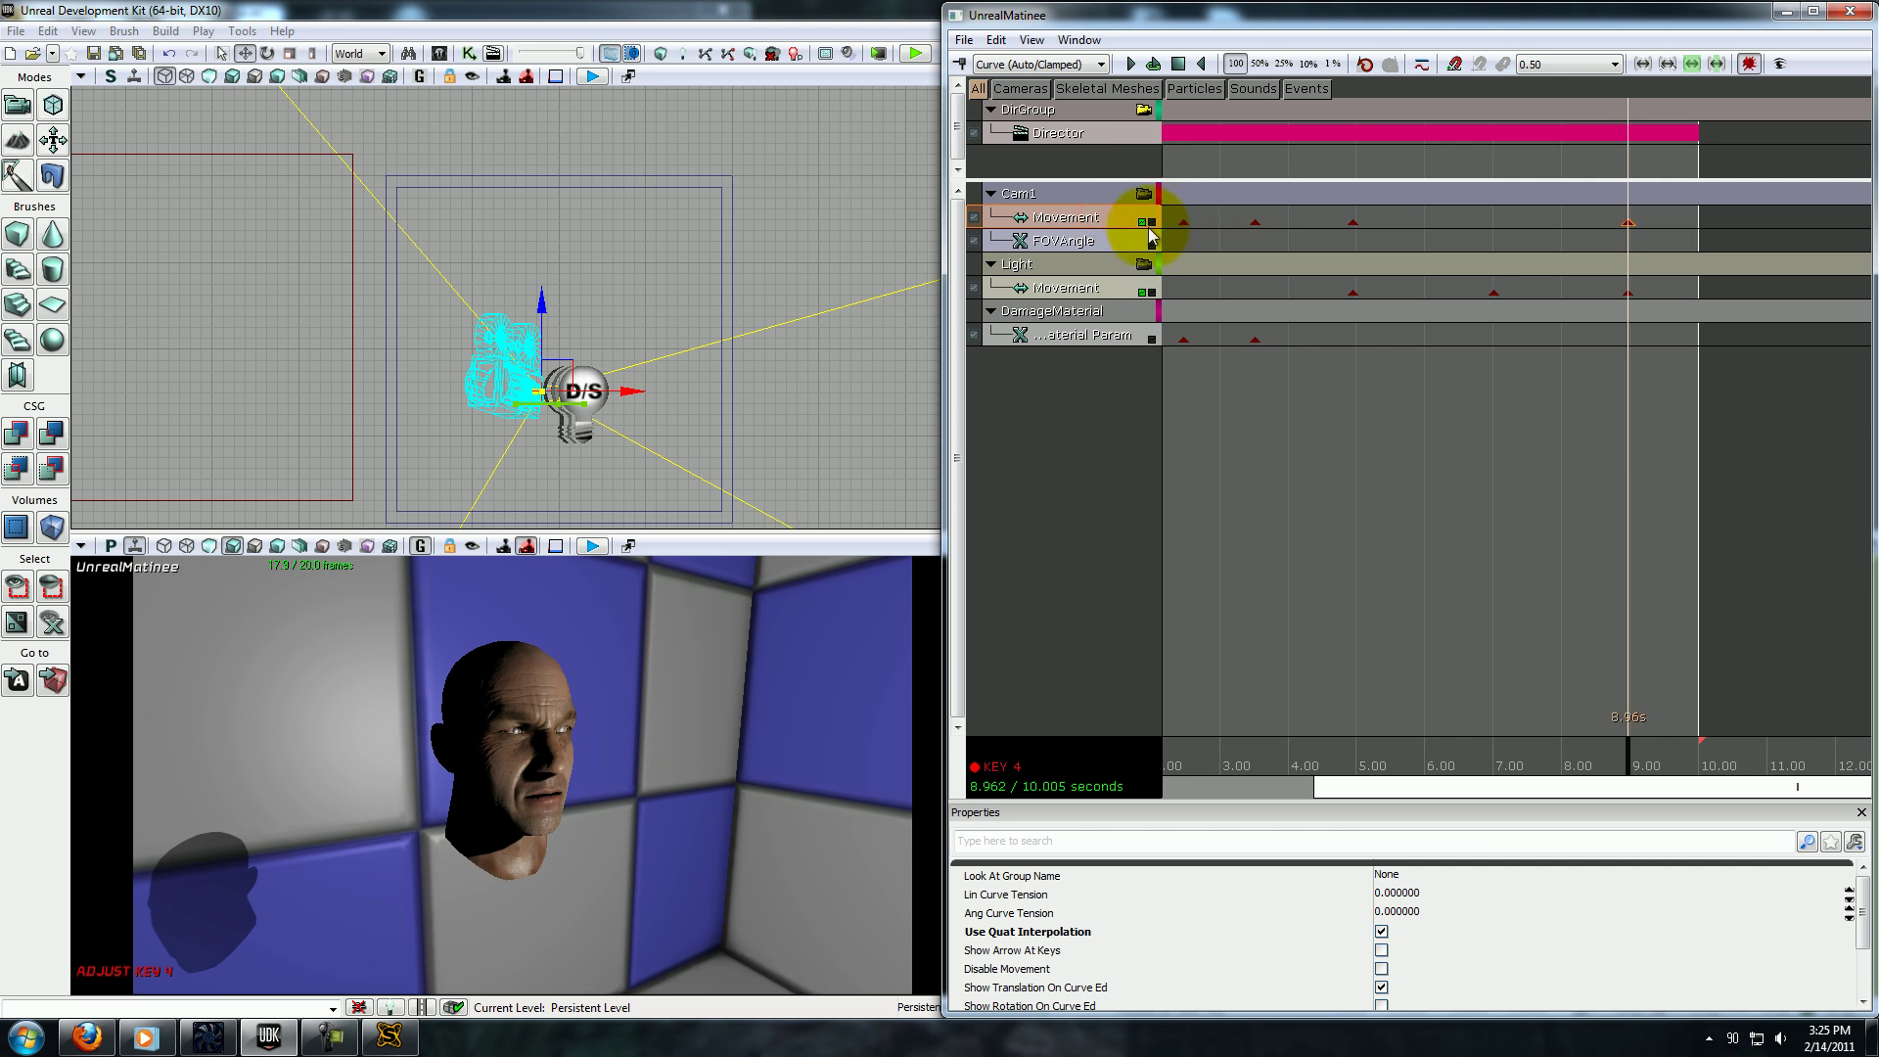
drag(1456, 548, 1615, 549)
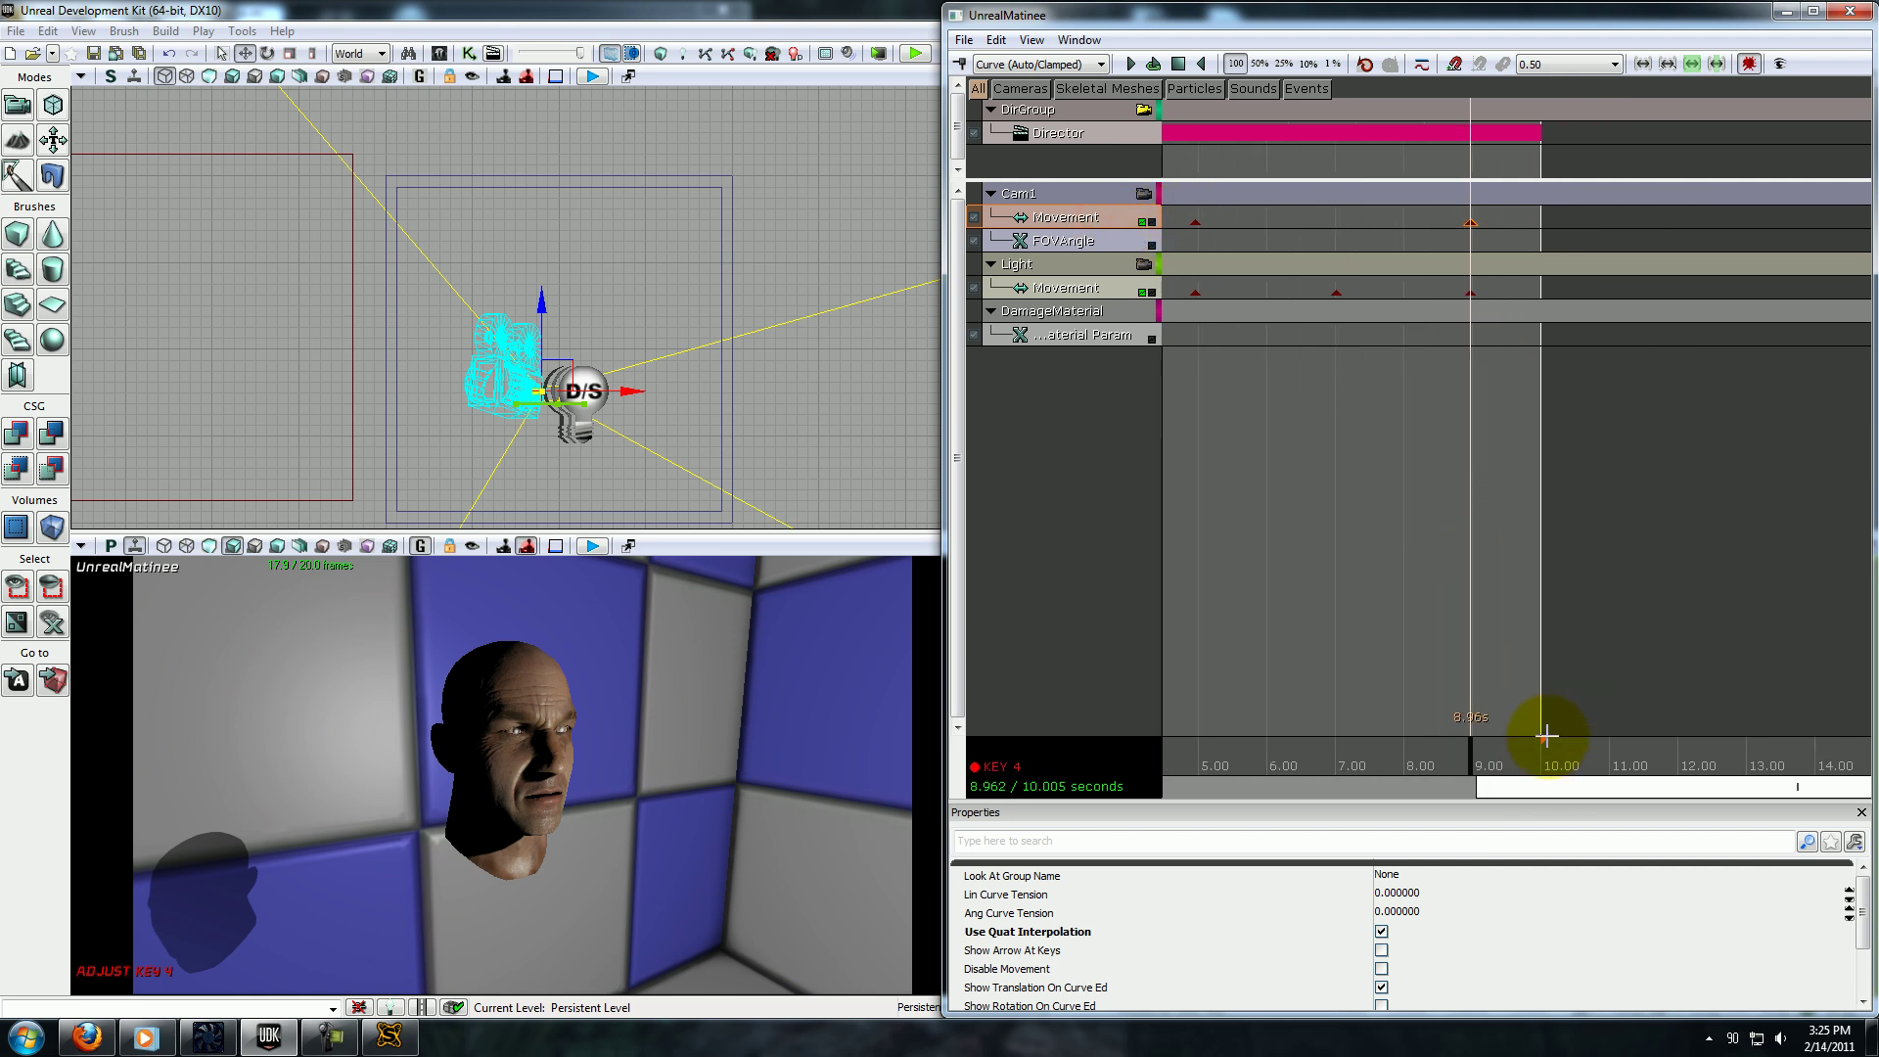
mouse_move(1472, 769)
mouse_down()
mouse_move(1196, 747)
mouse_move(1480, 750)
mouse_up()
drag(1541, 742, 1816, 756)
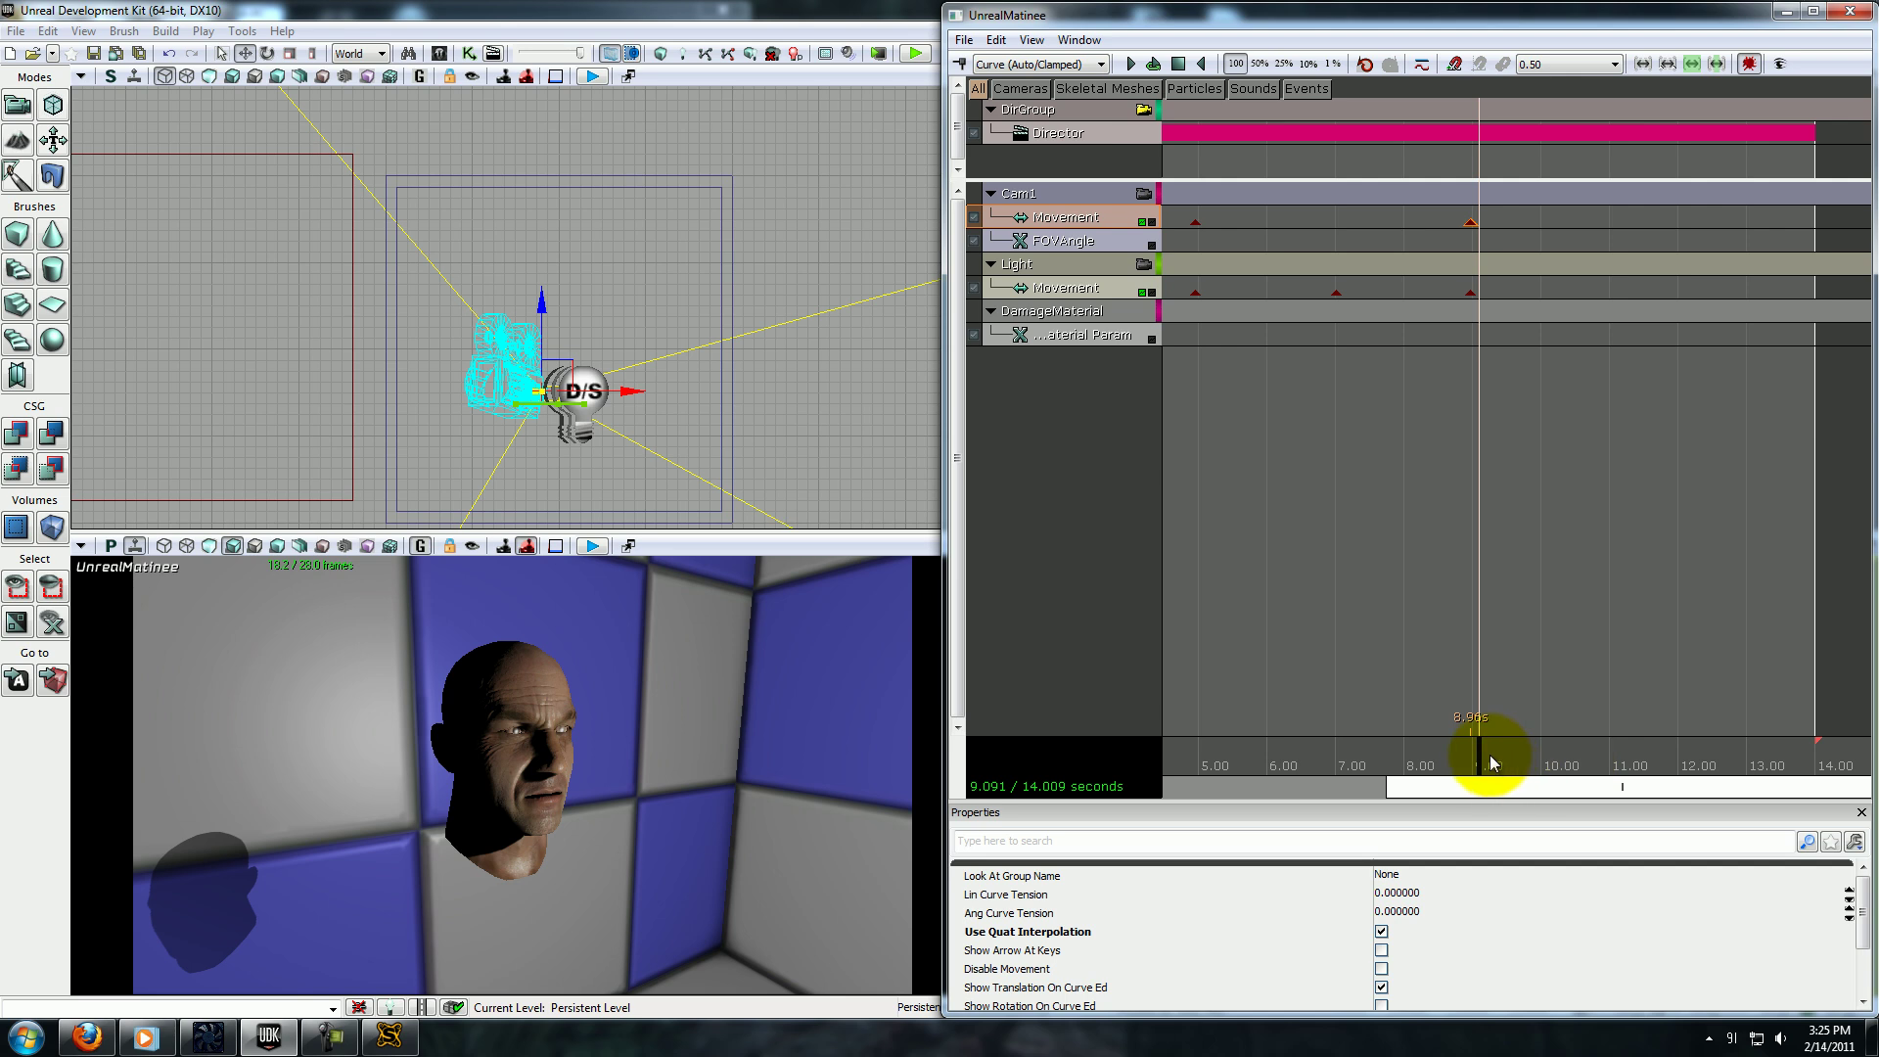
Add a Cam1 key at about 11 seconds framing a close-up of the head.
drag(1524, 760, 1598, 763)
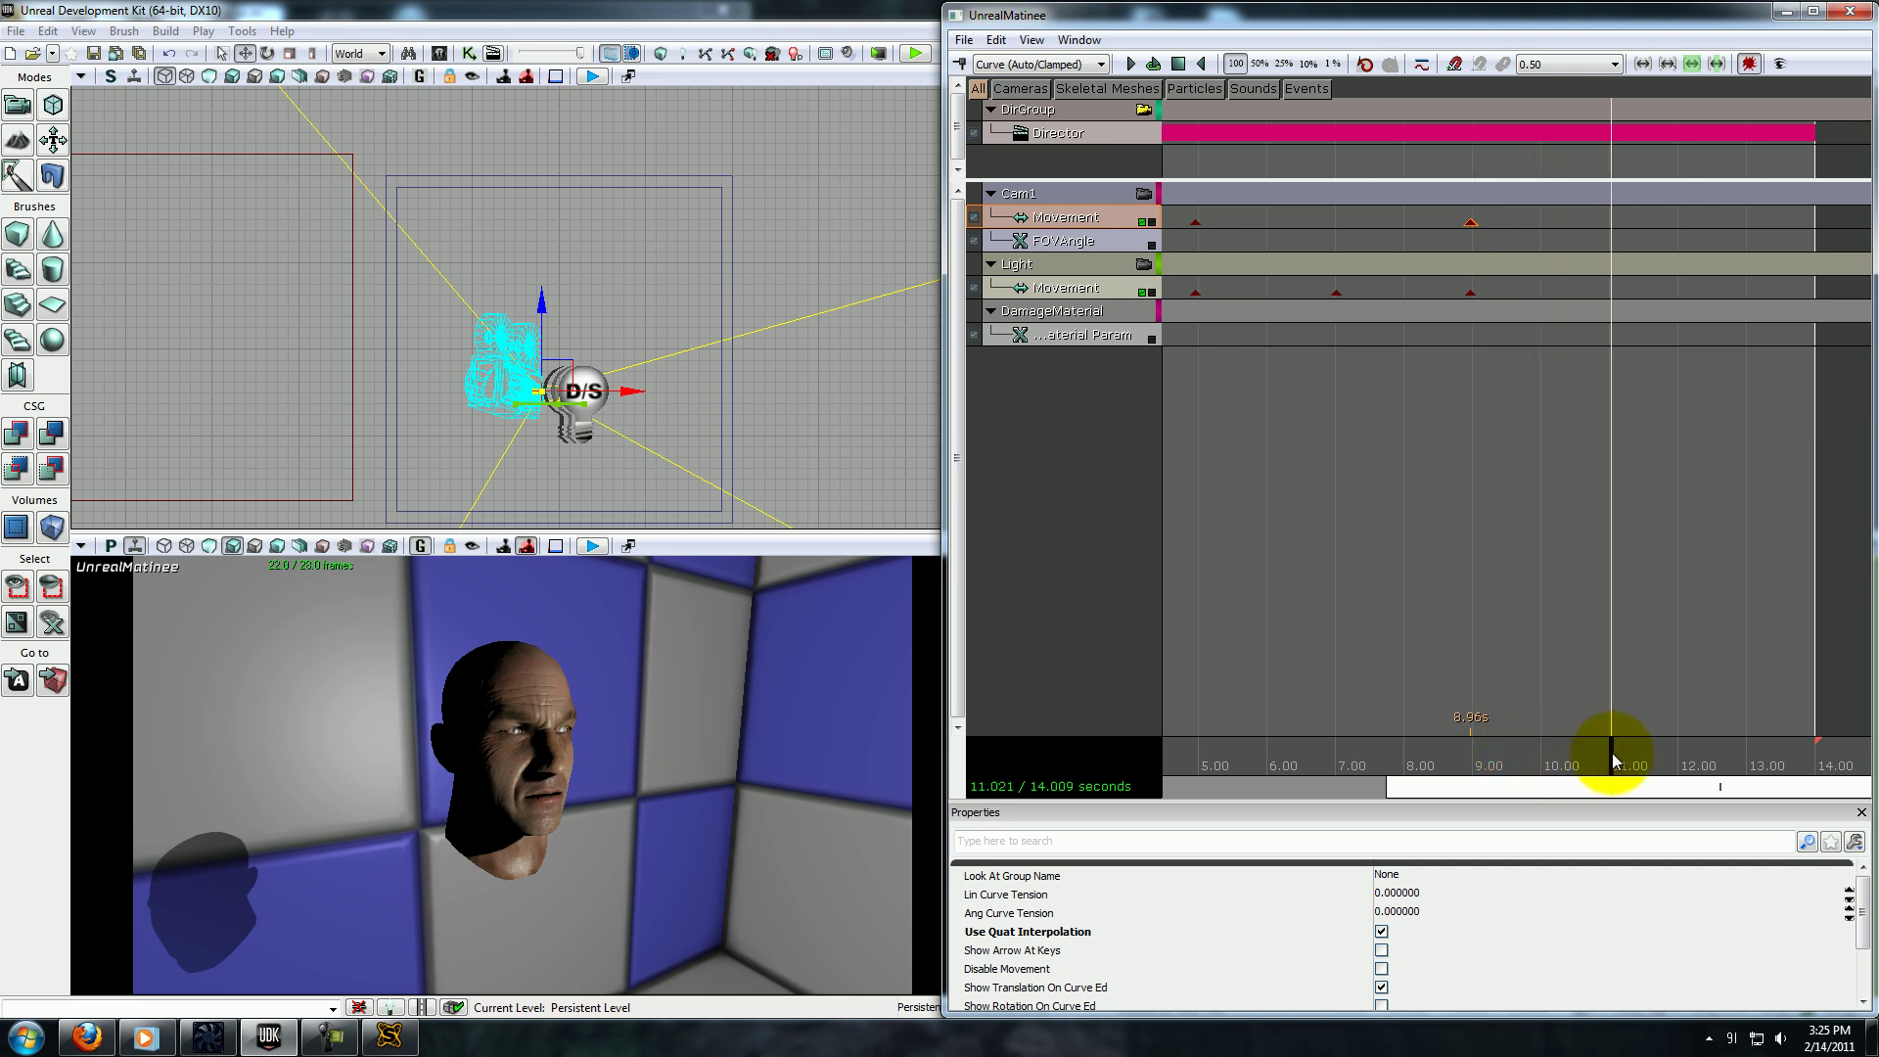
key(d)
right_drag(703, 811, 458, 821)
drag(457, 820, 138, 792)
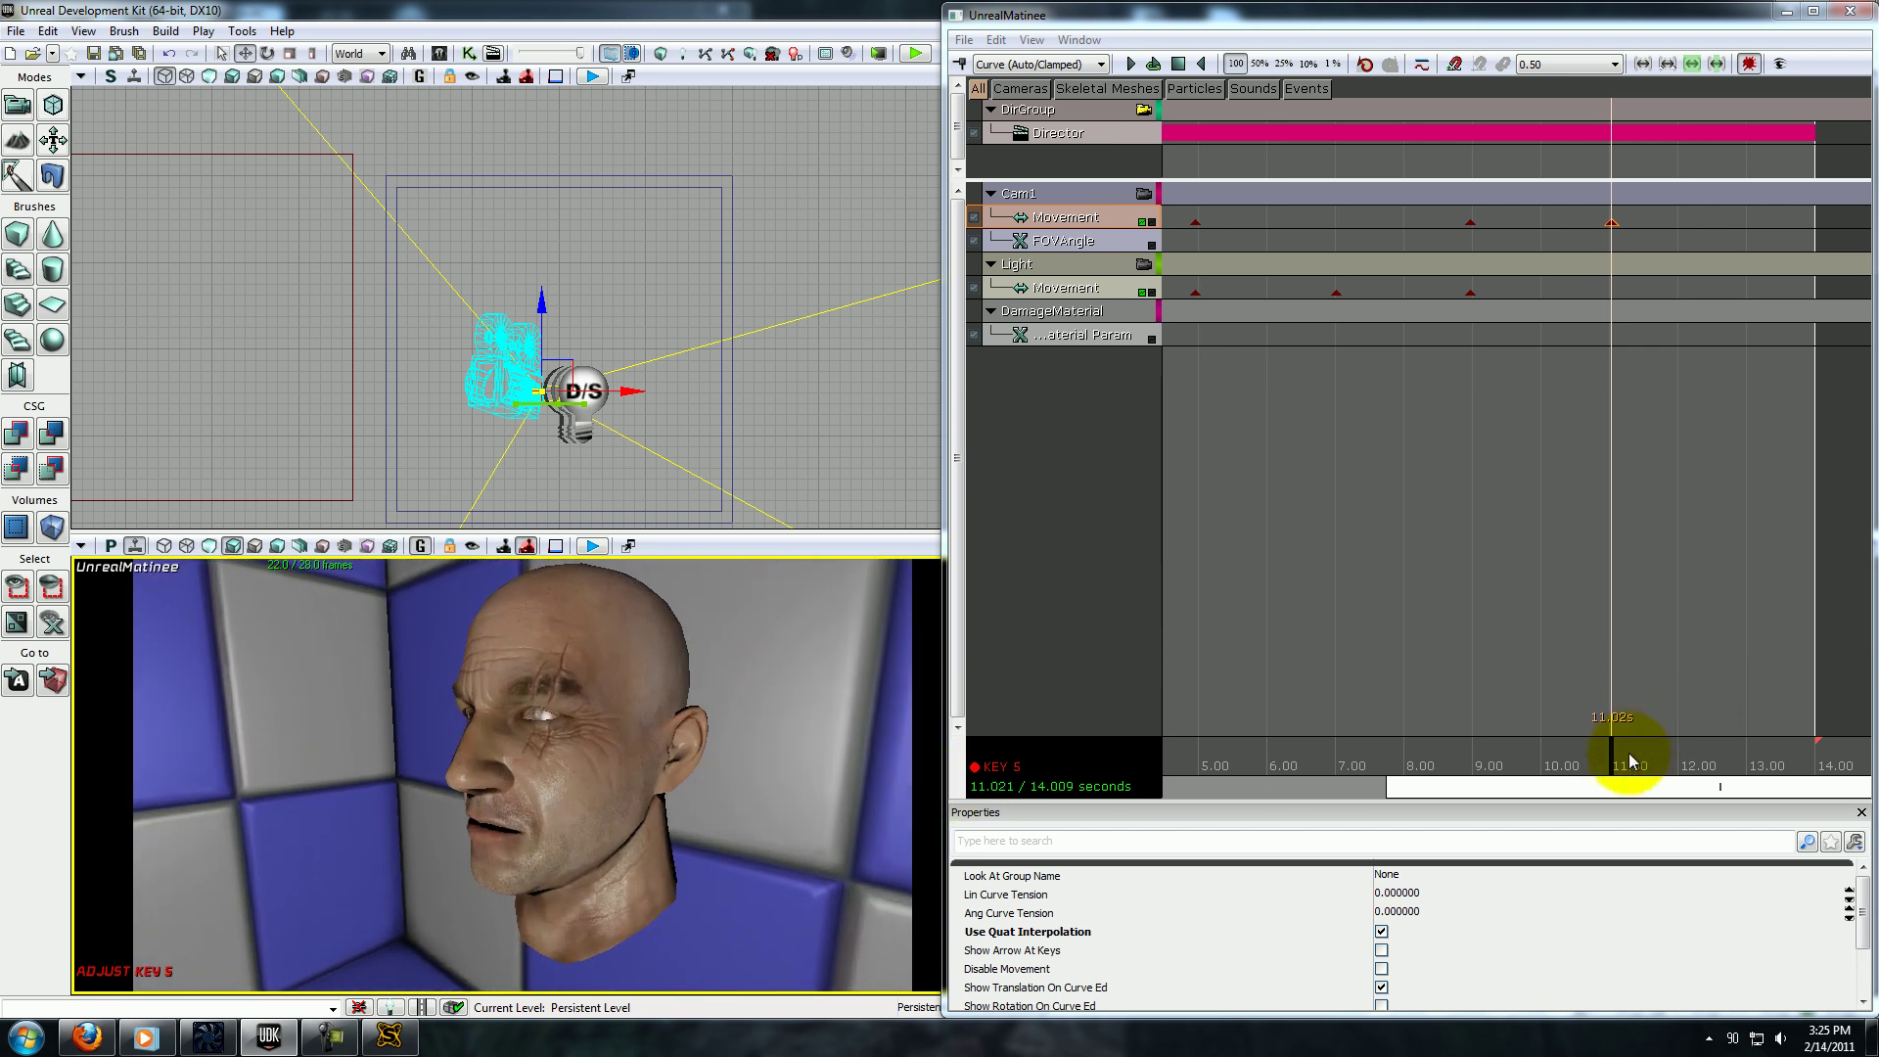
Add a damage key at 11.02 seconds on the Material Param track with value 1.
click(1119, 336)
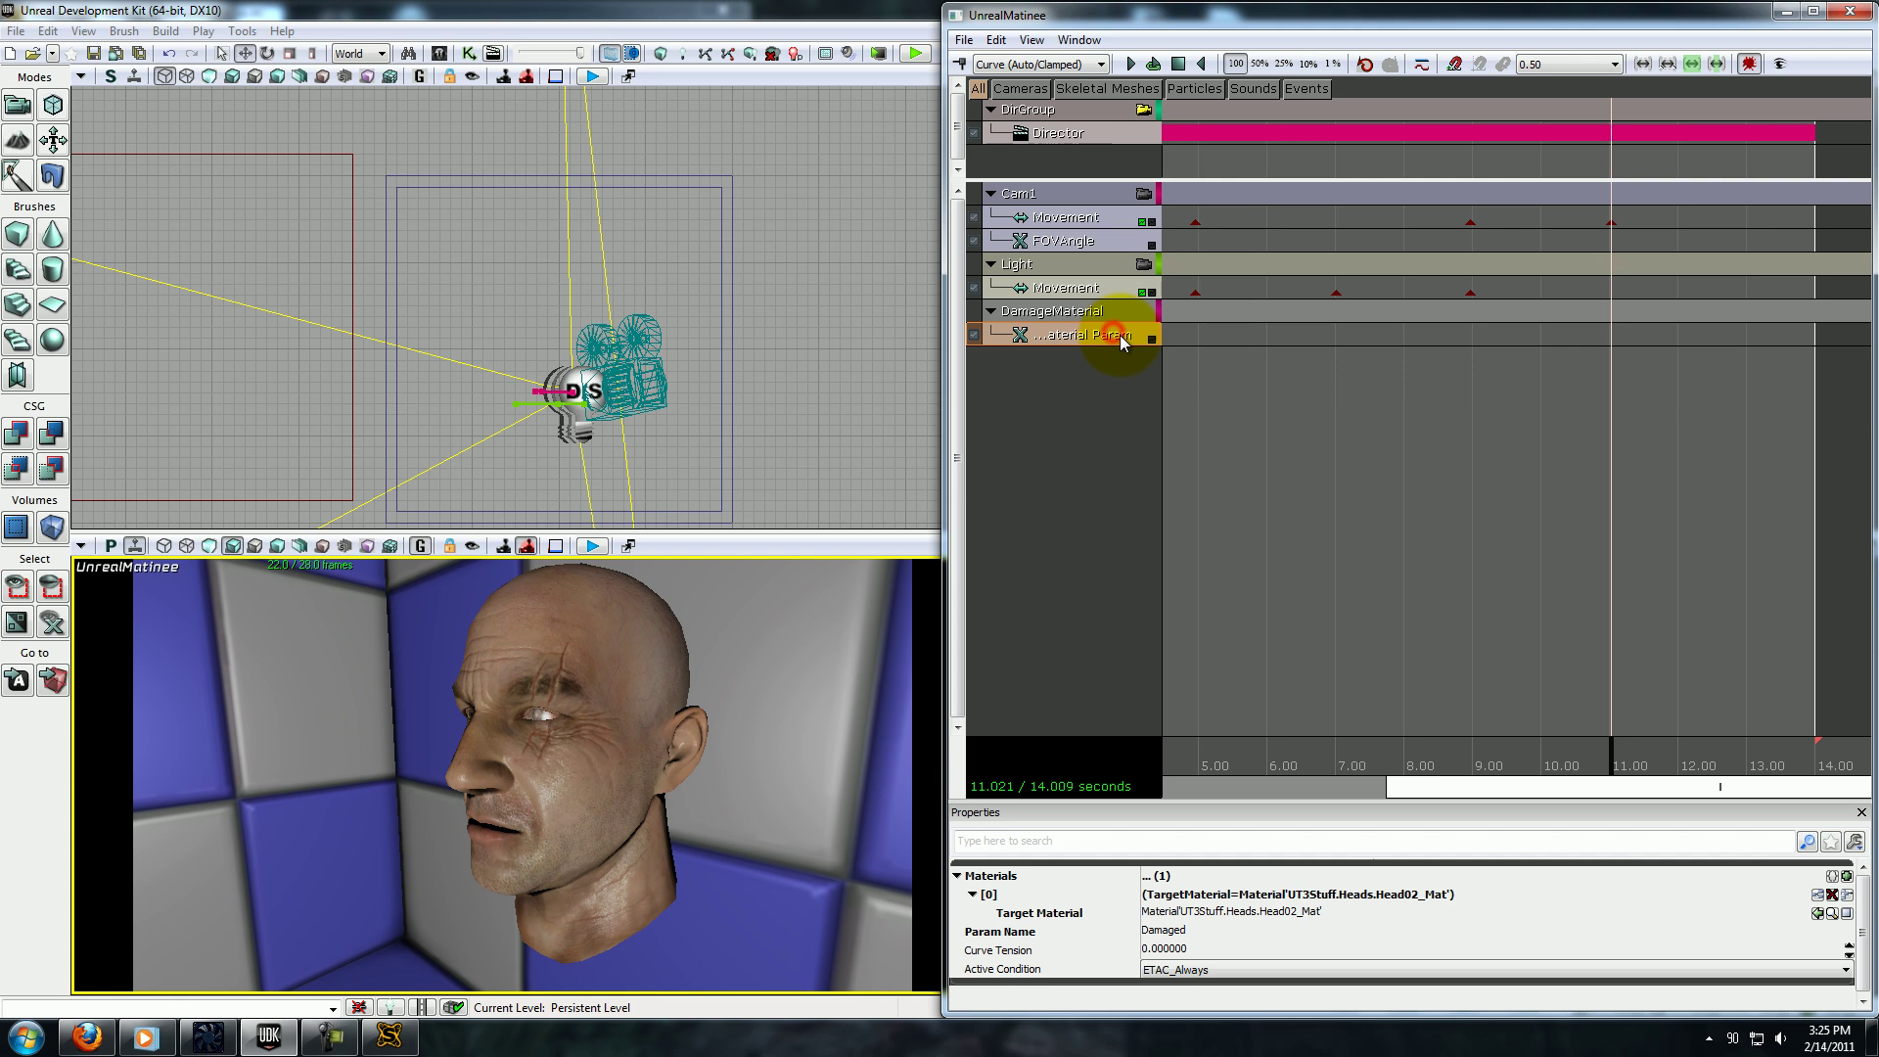
key(Return)
right_click(1612, 338)
click(1670, 371)
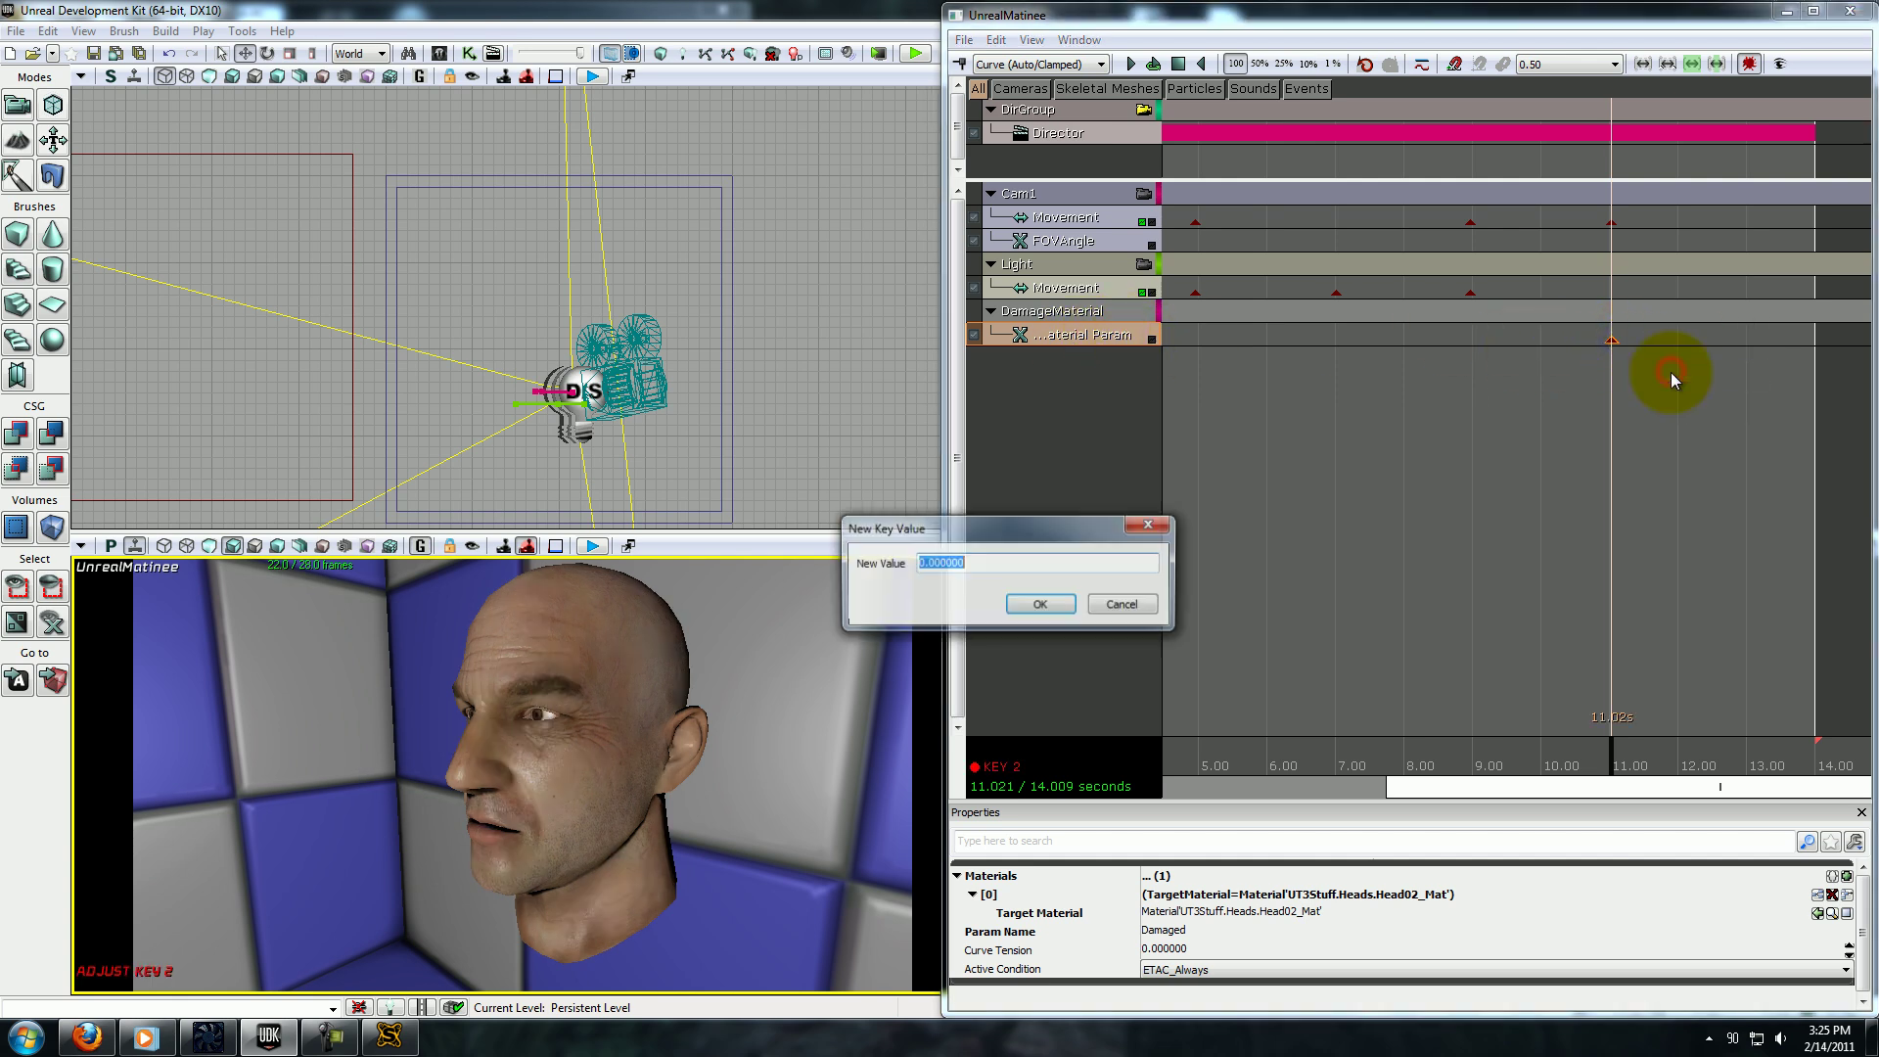
text(1)
key(Return)
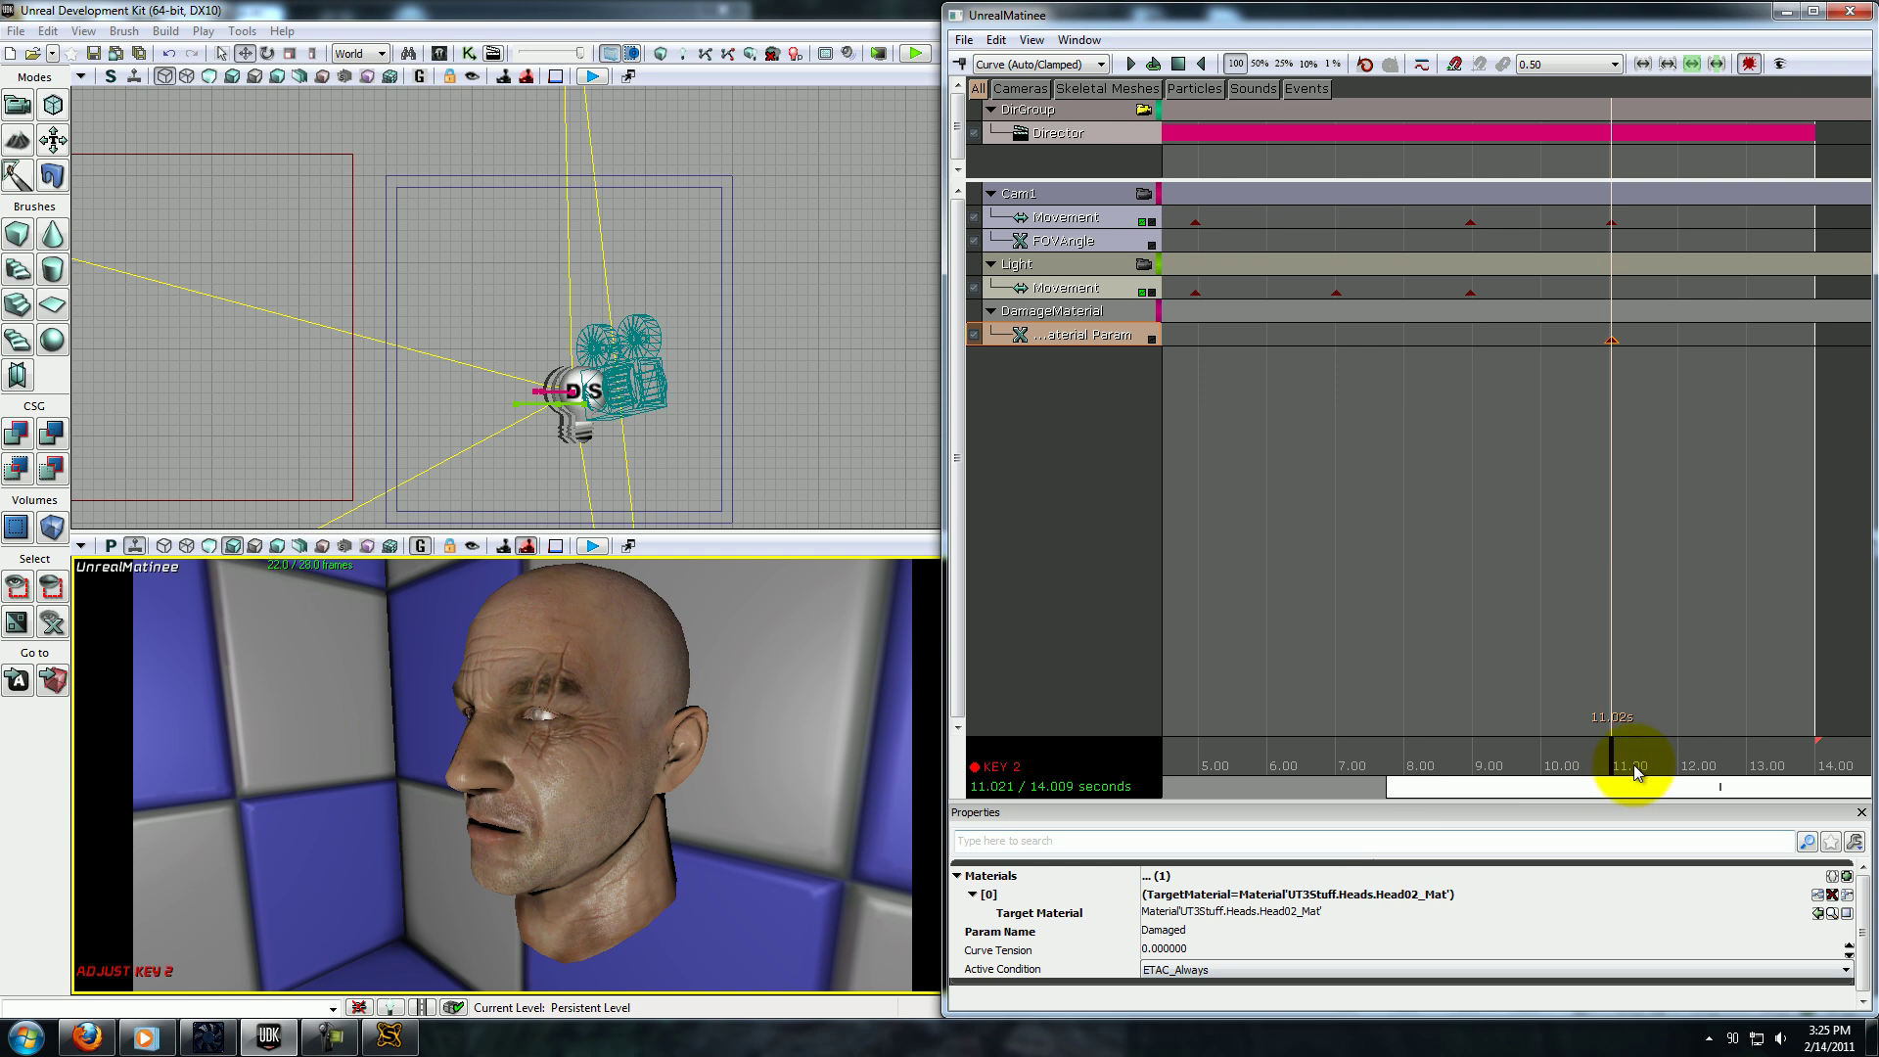
Add a second damage key at 11.98 seconds and preview the scars fading.
drag(1635, 760, 1685, 732)
key(Return)
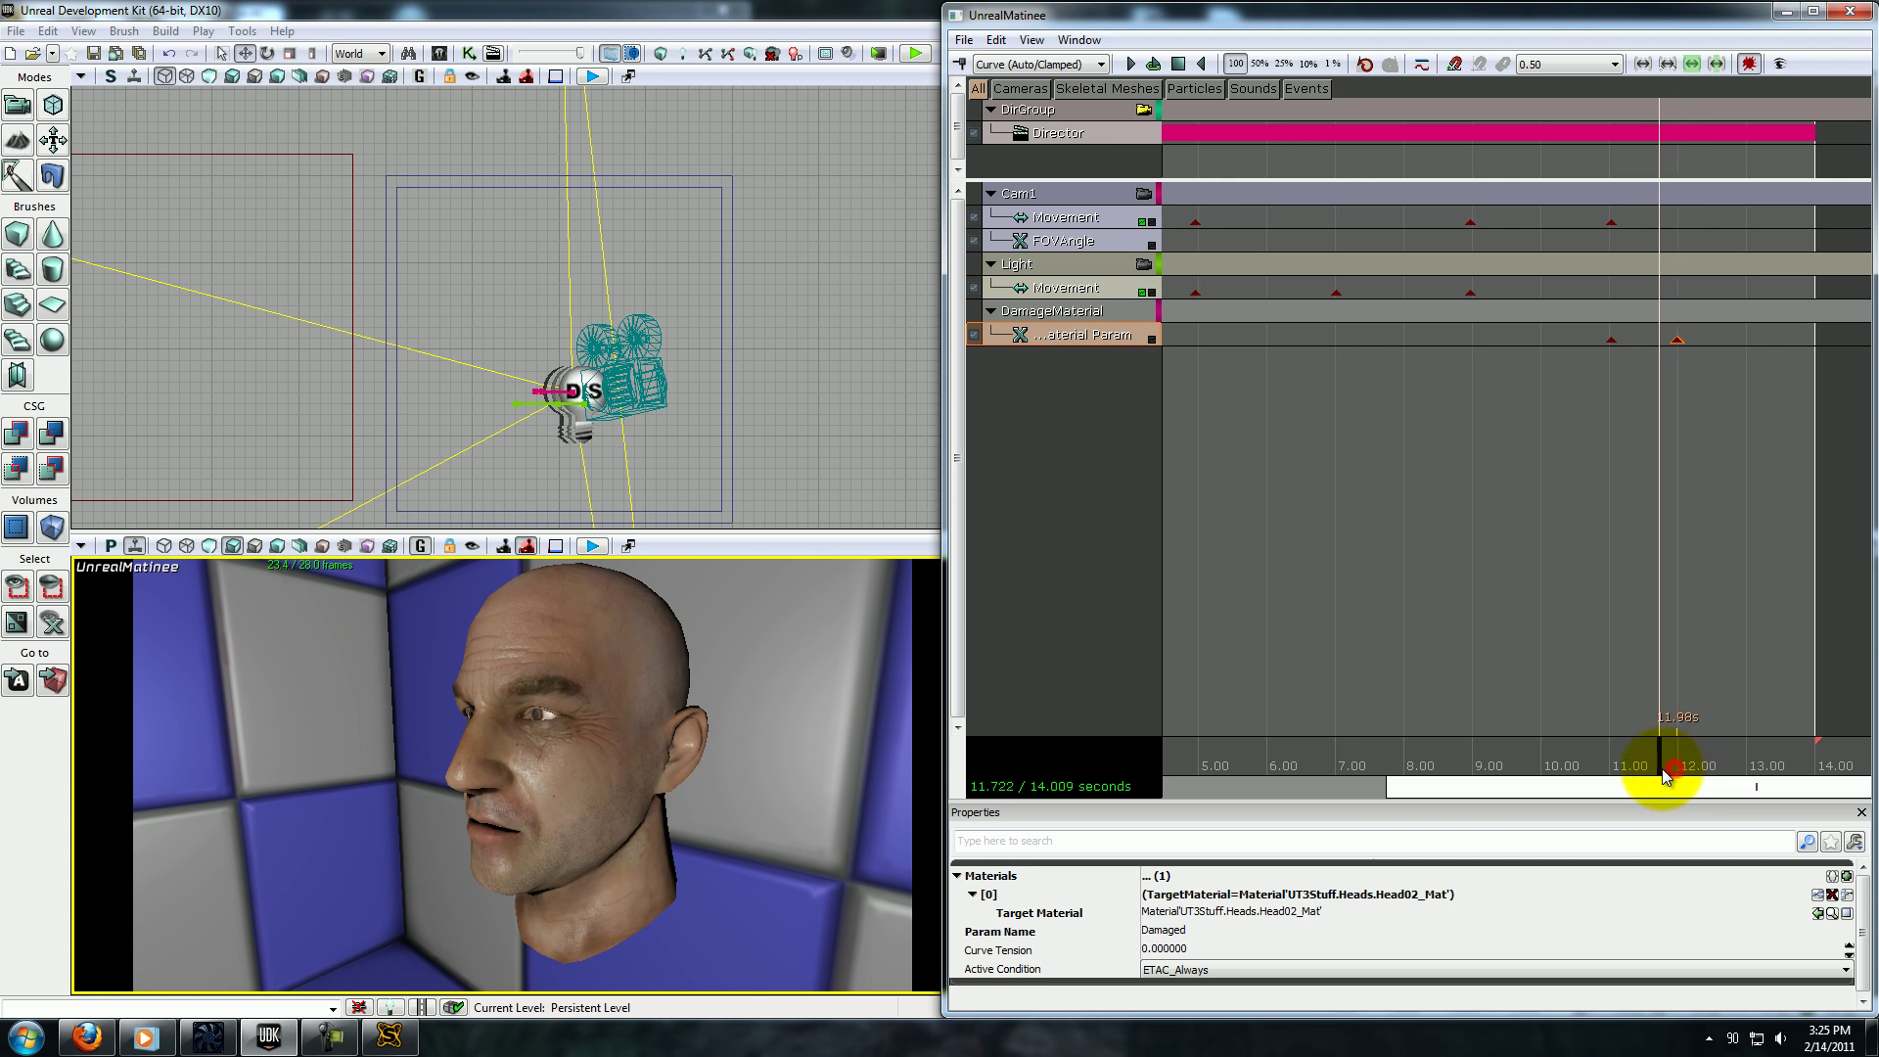
drag(1666, 776, 1258, 757)
Rewind the timeline to 0 seconds and play the cinematic from the start.
scroll(1440, 658, down, 3)
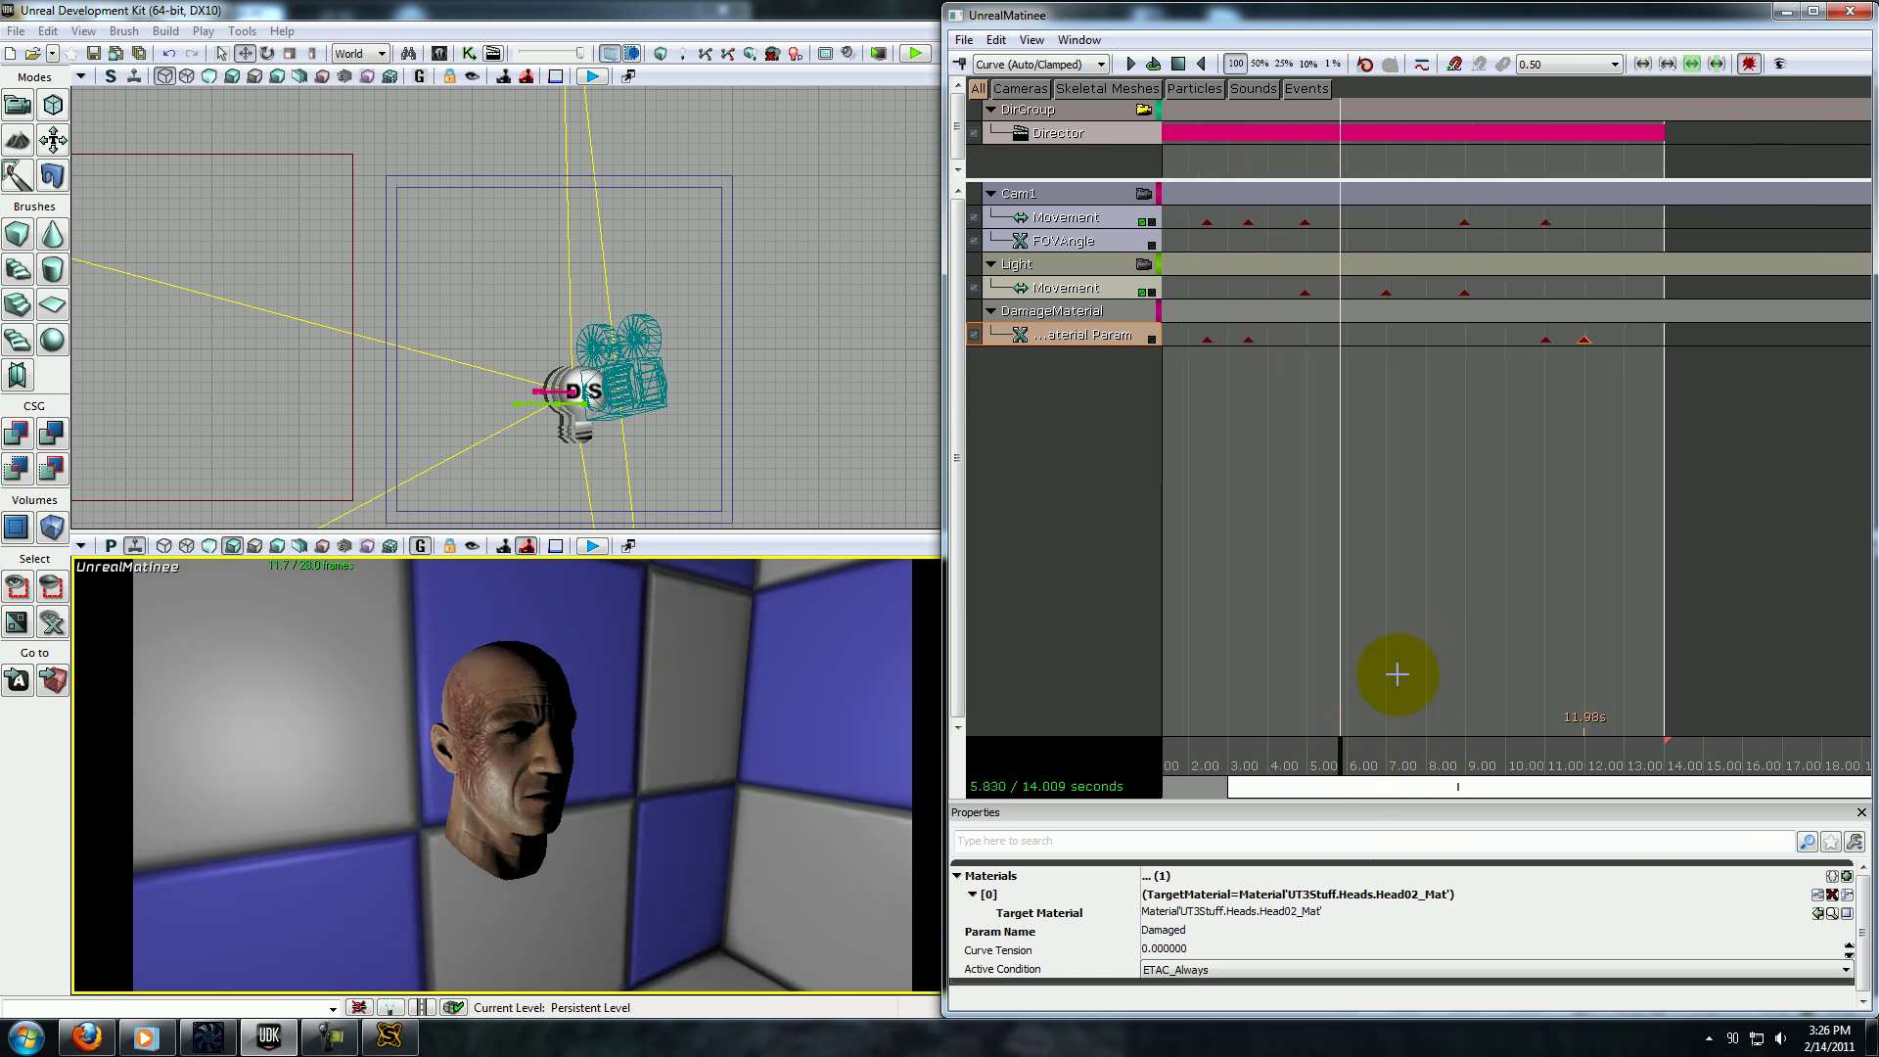
drag(1398, 674, 1275, 668)
drag(1455, 751, 1196, 750)
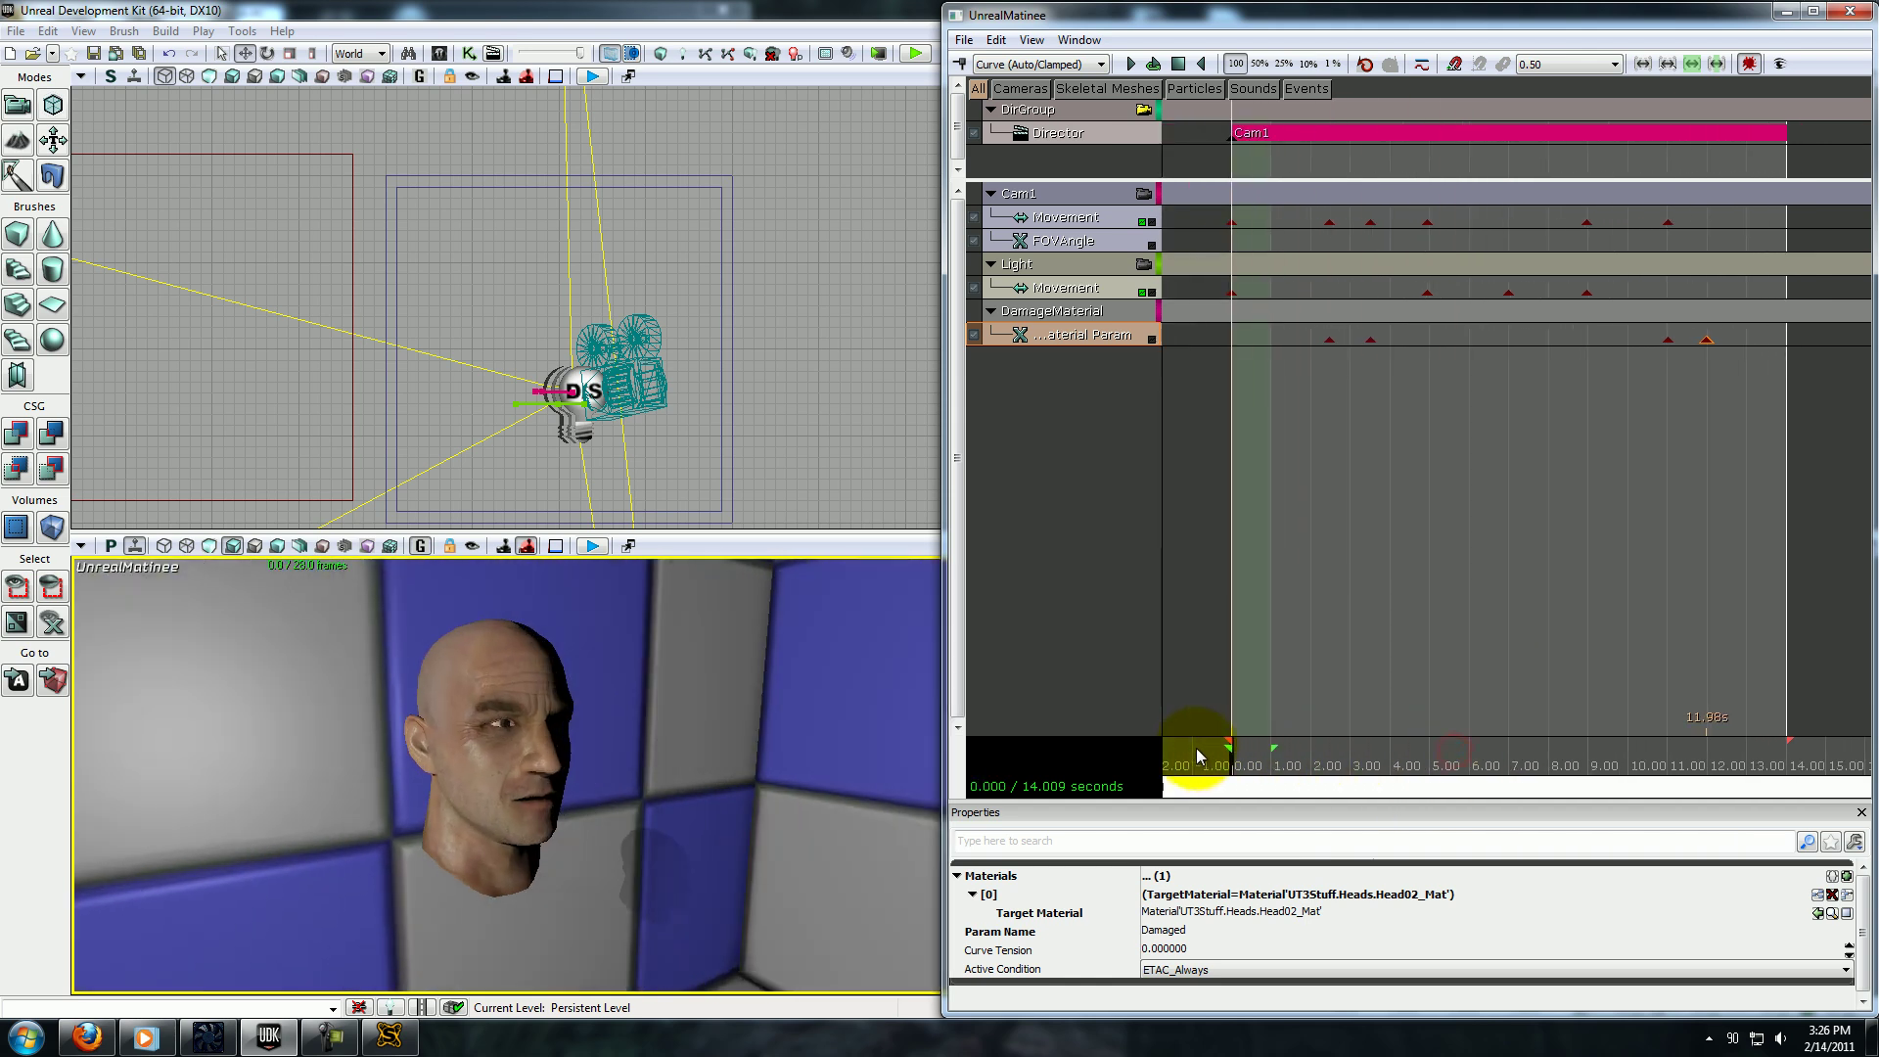
key(space)
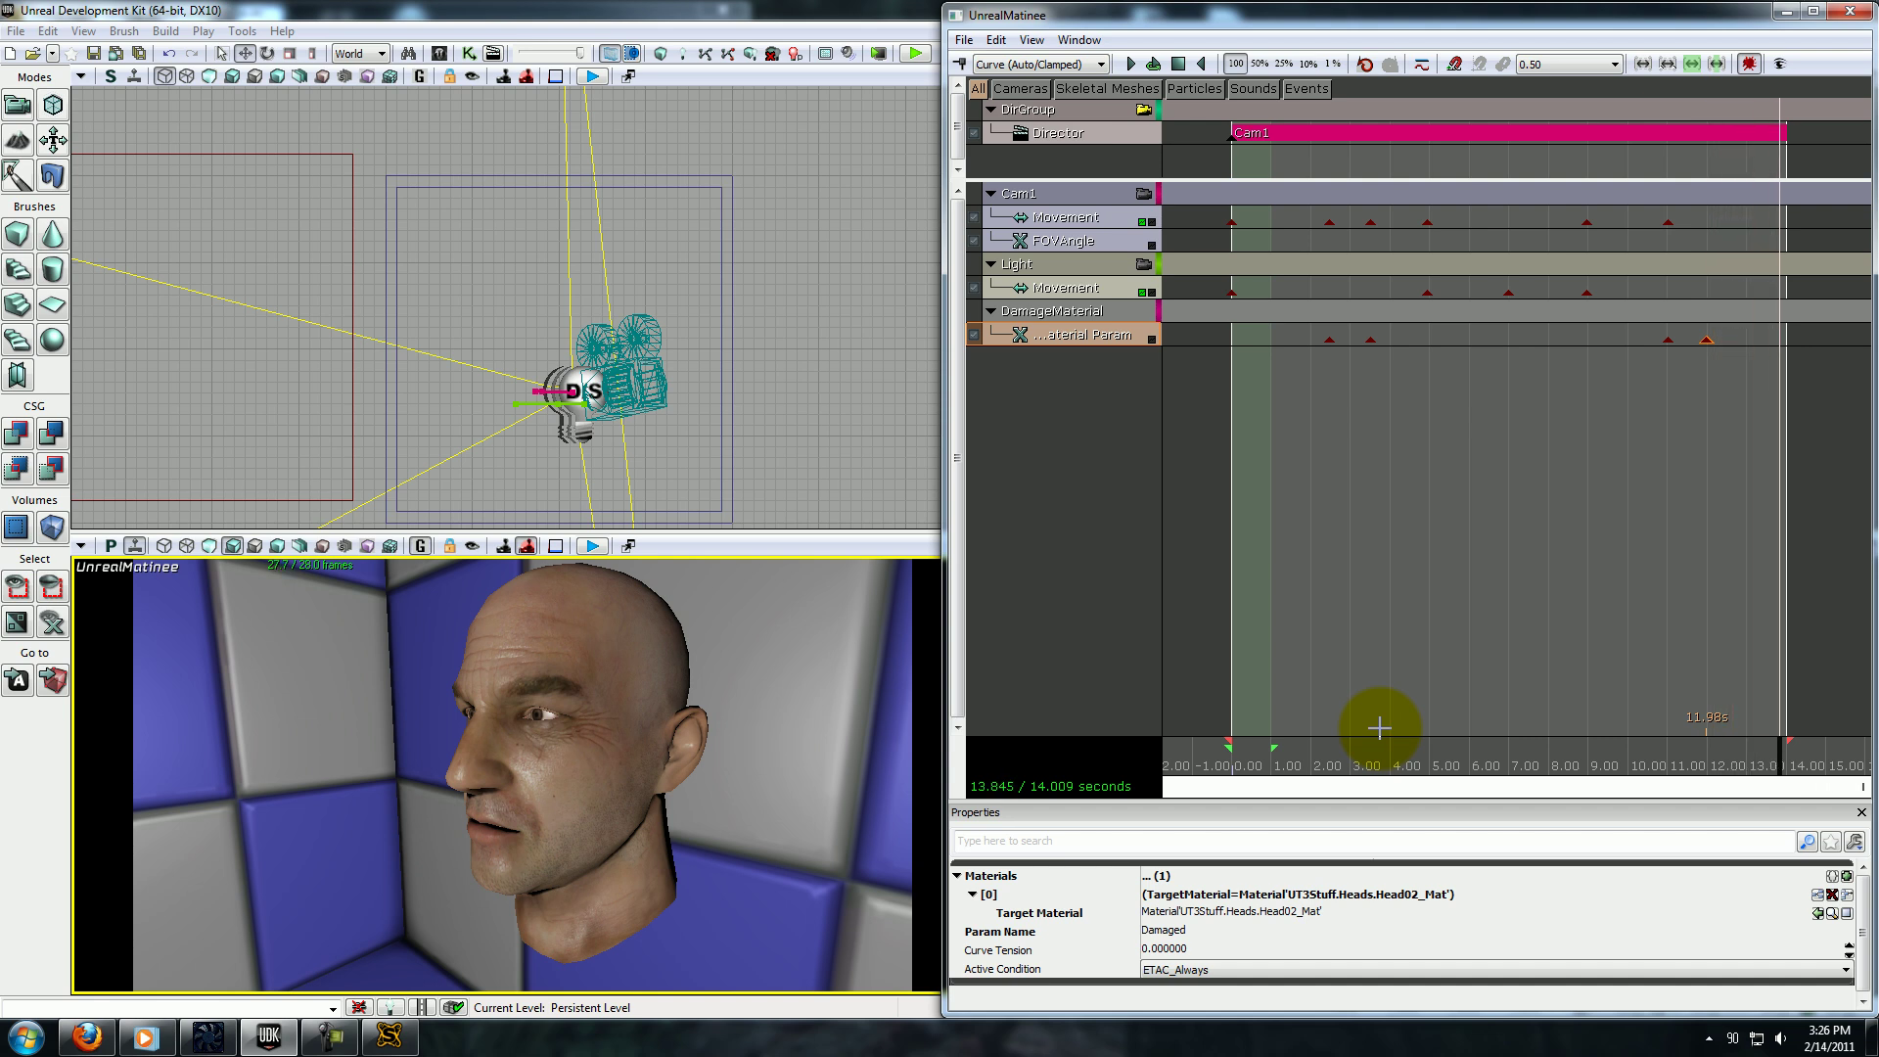
Add a new Fade track to the DirGroup group.
click(1053, 131)
right_click(1055, 135)
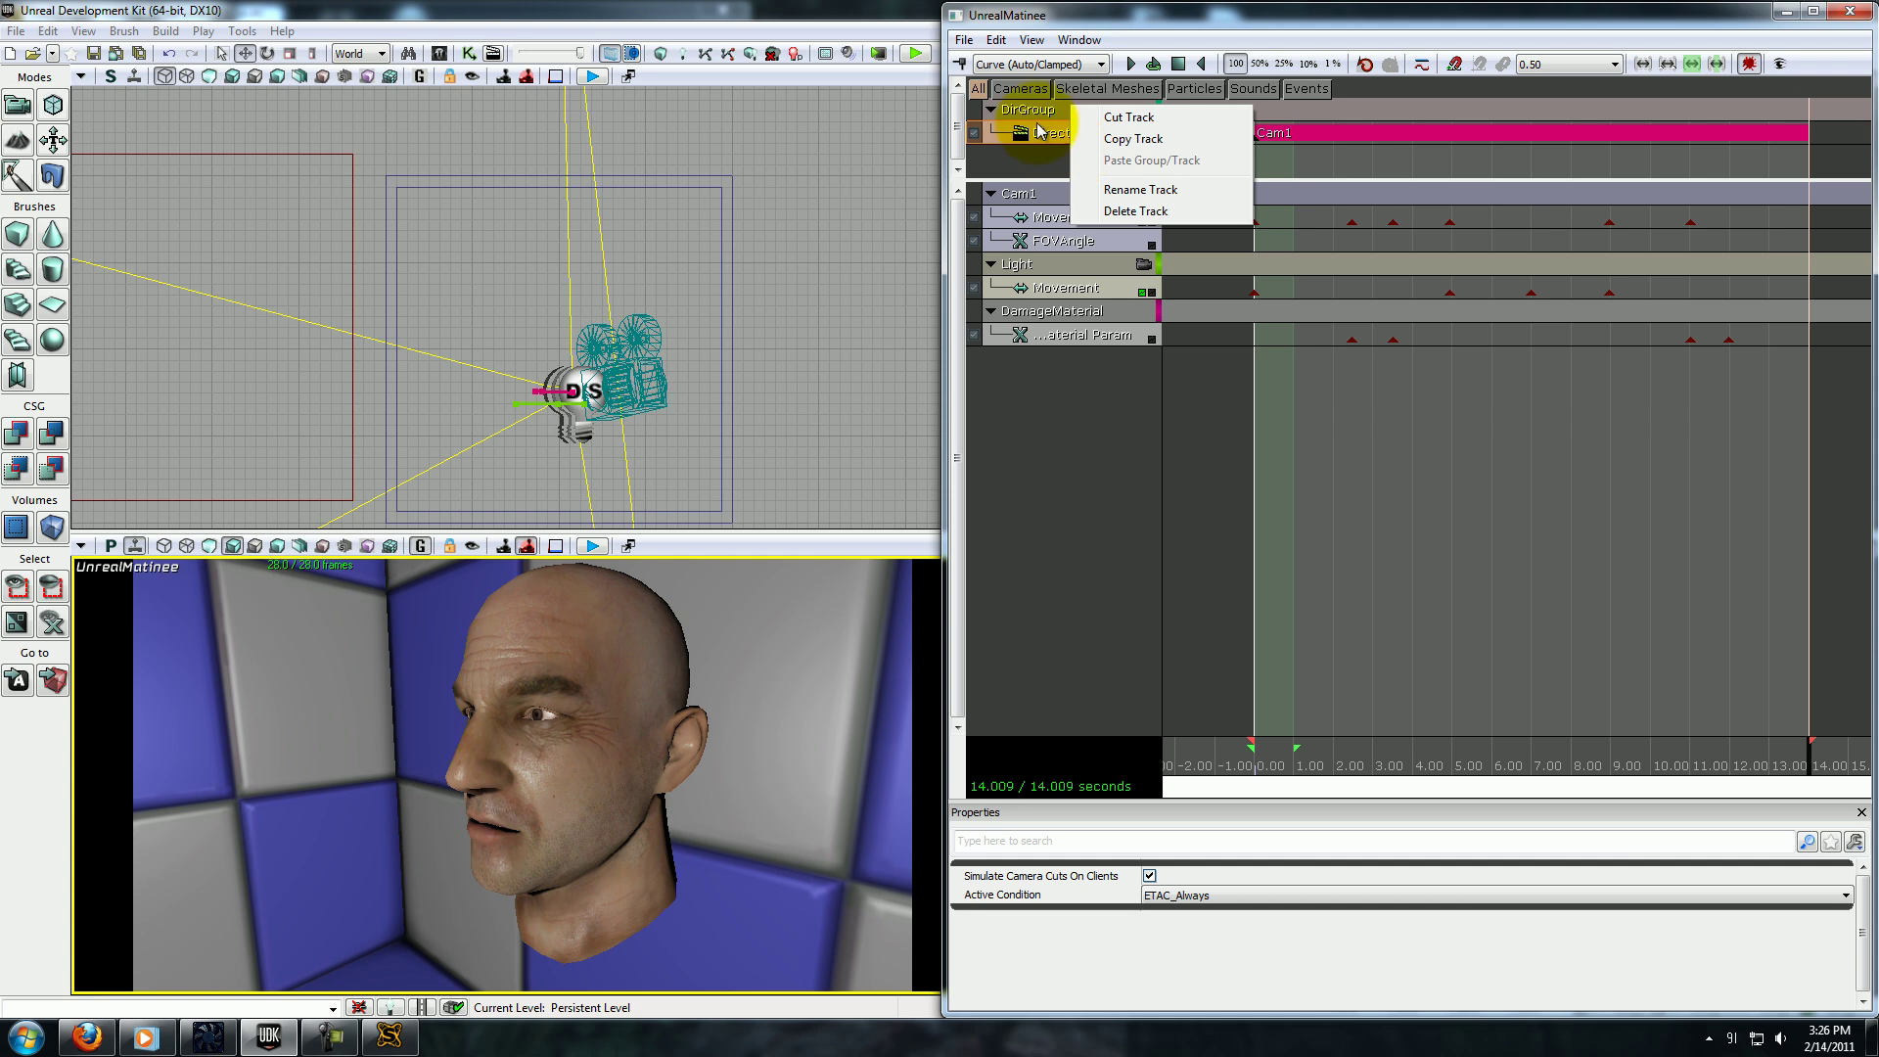
click(1041, 114)
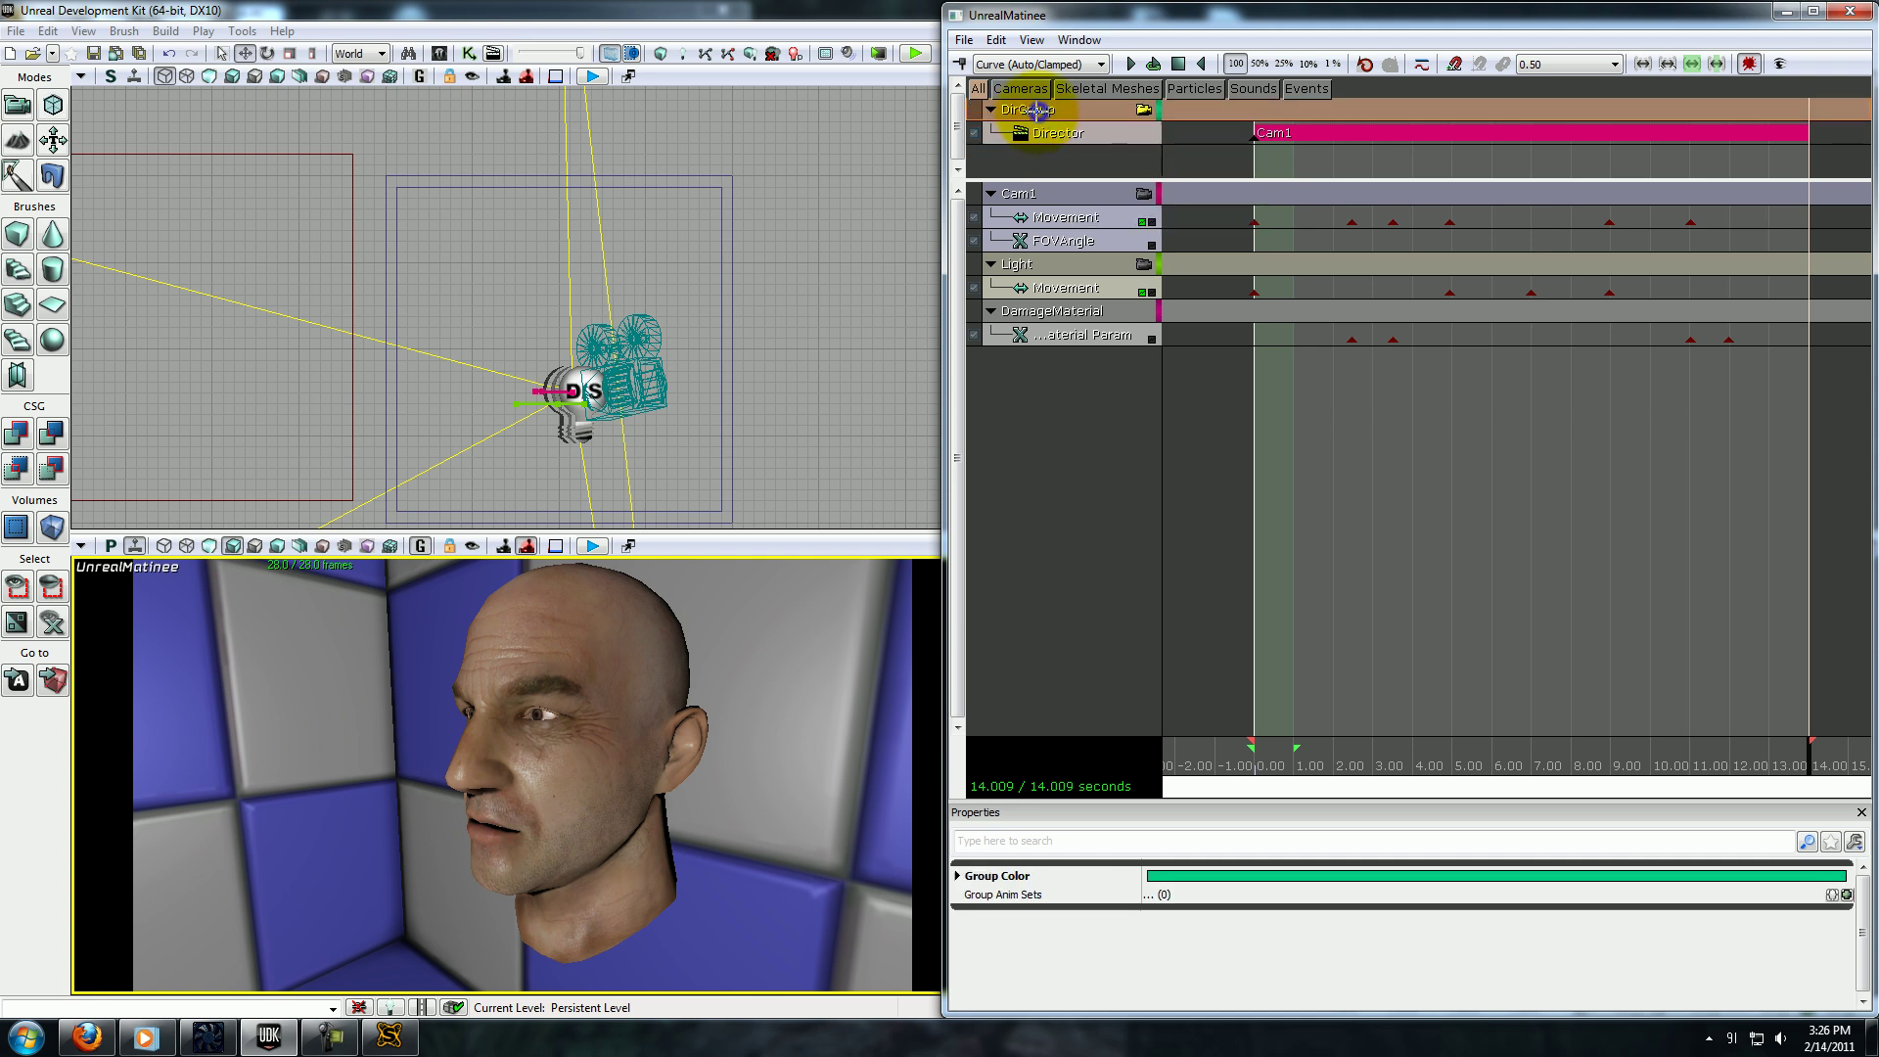
right_click(1025, 128)
click(1008, 113)
click(1090, 114)
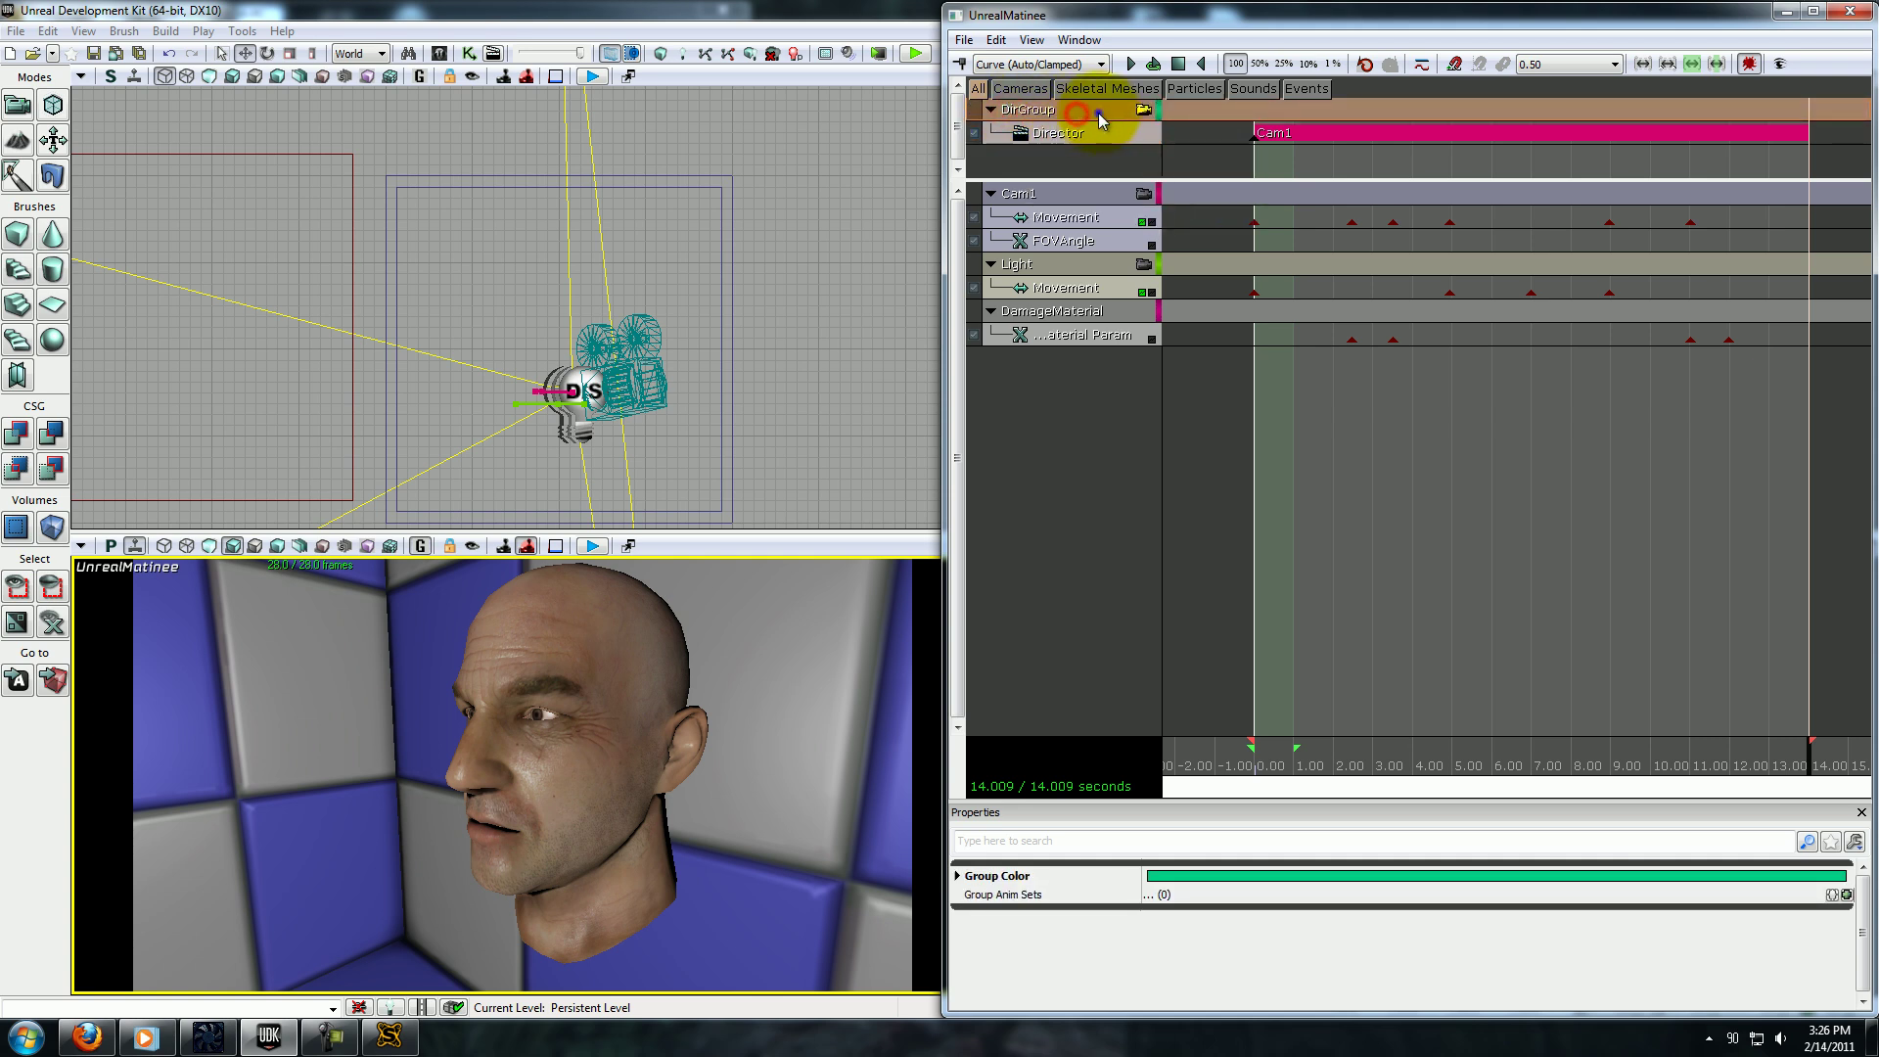
right_click(1097, 112)
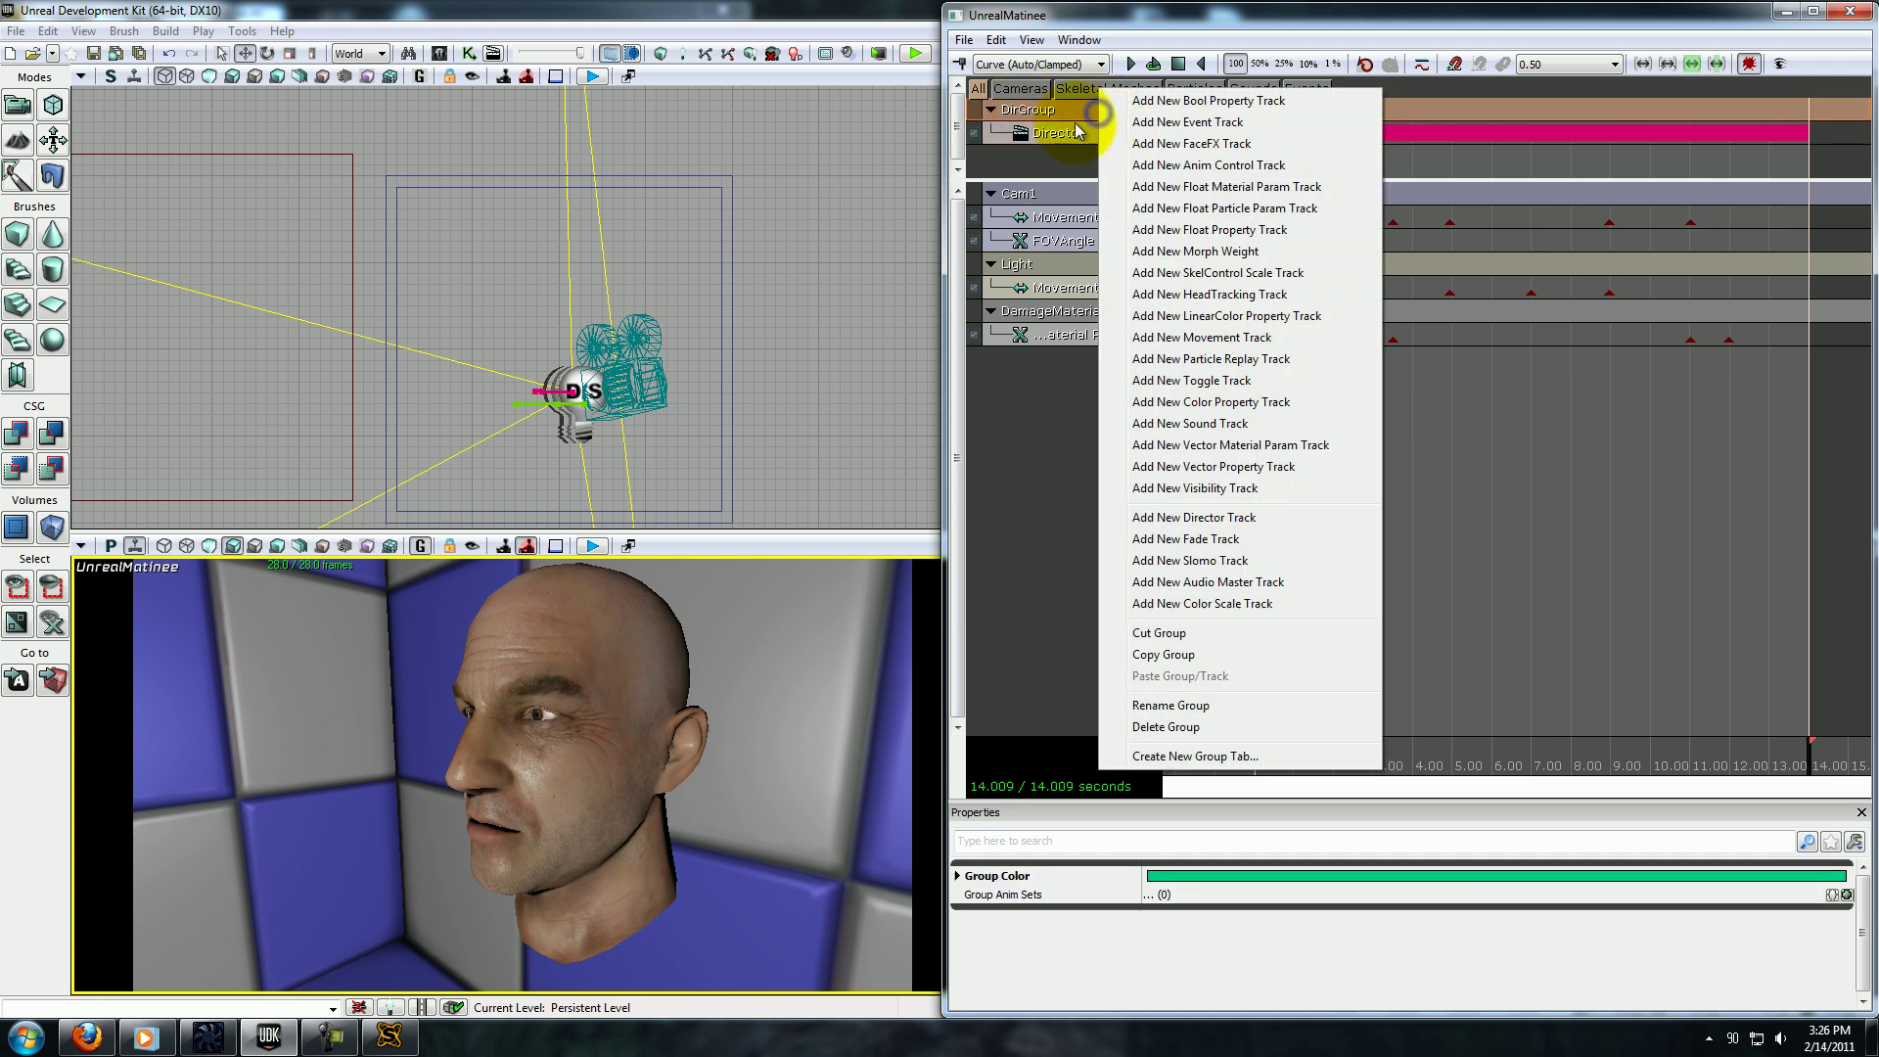
click(1211, 540)
Add fade keys at 0 and about 1 second, setting the first to 1 so it starts black.
drag(1437, 747, 1312, 760)
key(Return)
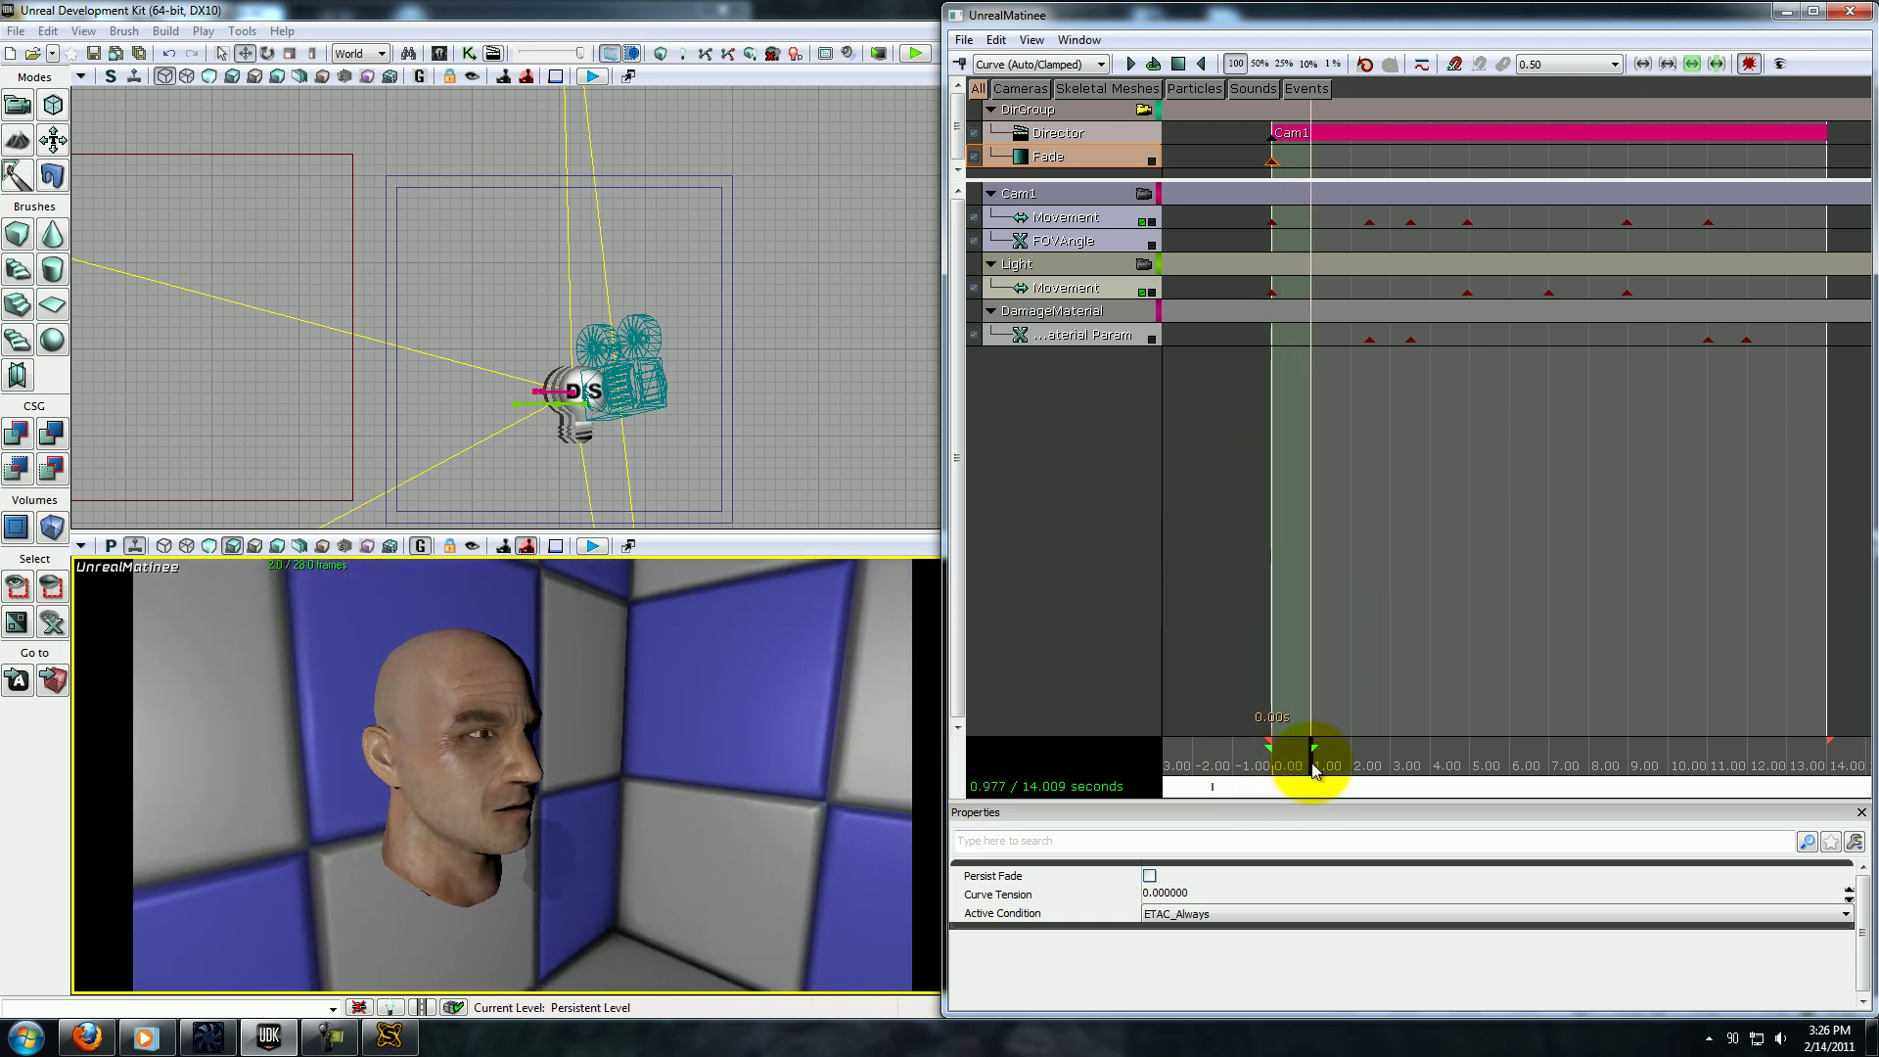
key(Return)
click(1271, 162)
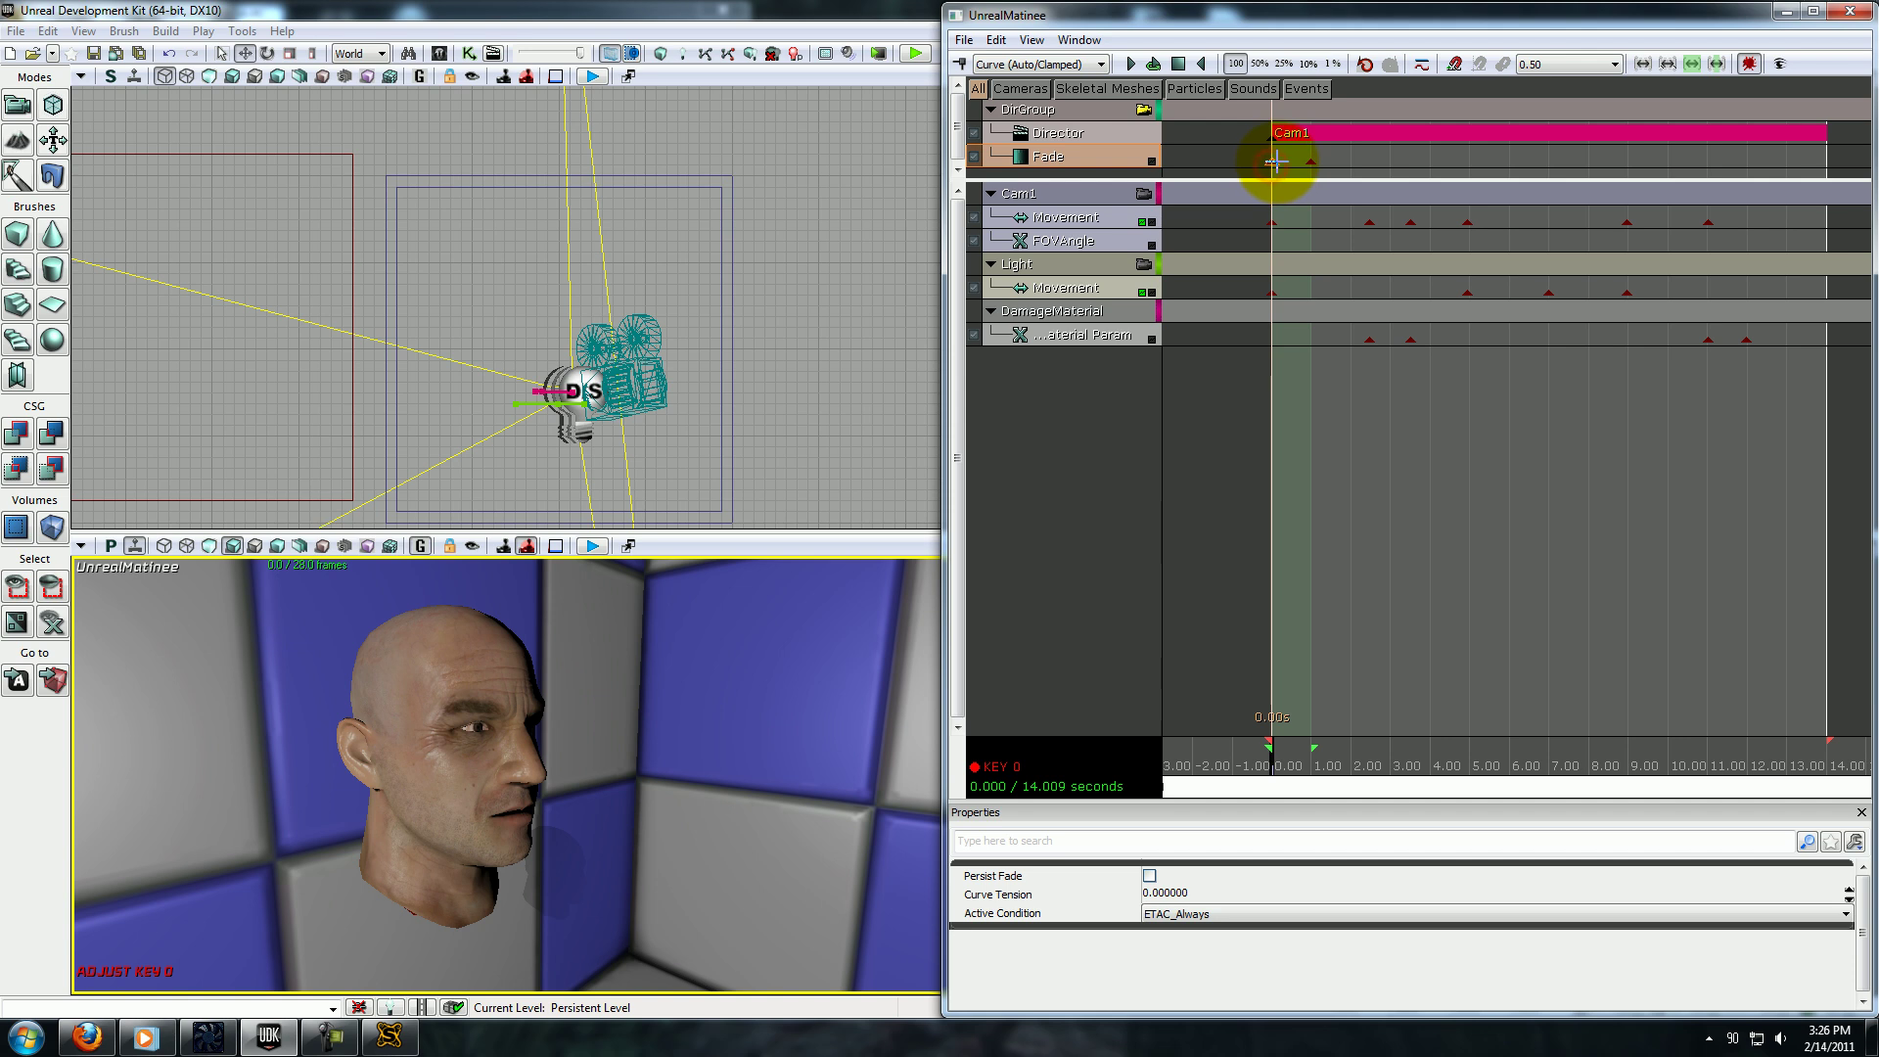
click(1309, 163)
click(1273, 162)
right_click(1275, 162)
click(1325, 189)
text(1)
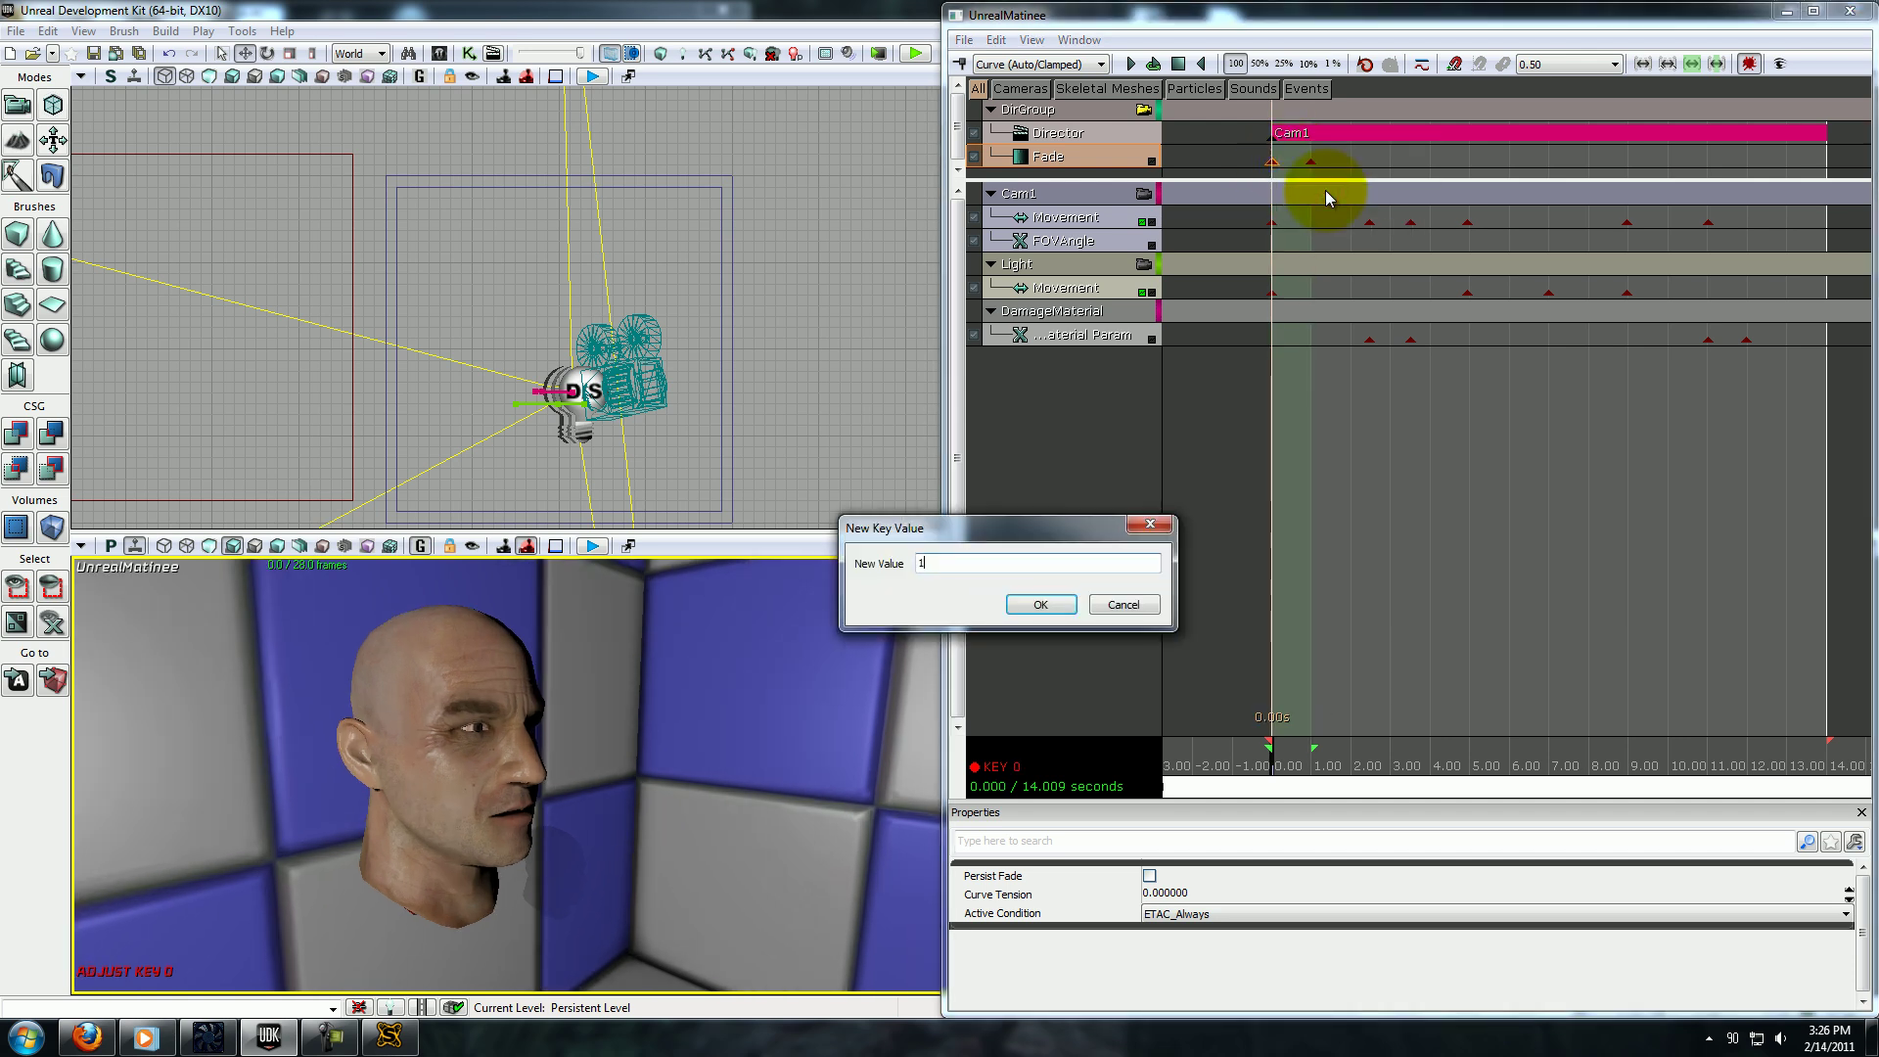
key(Return)
Set the last fade key at the end to value 1 so the cinematic ends black.
drag(1277, 768, 1833, 770)
right_click(1826, 161)
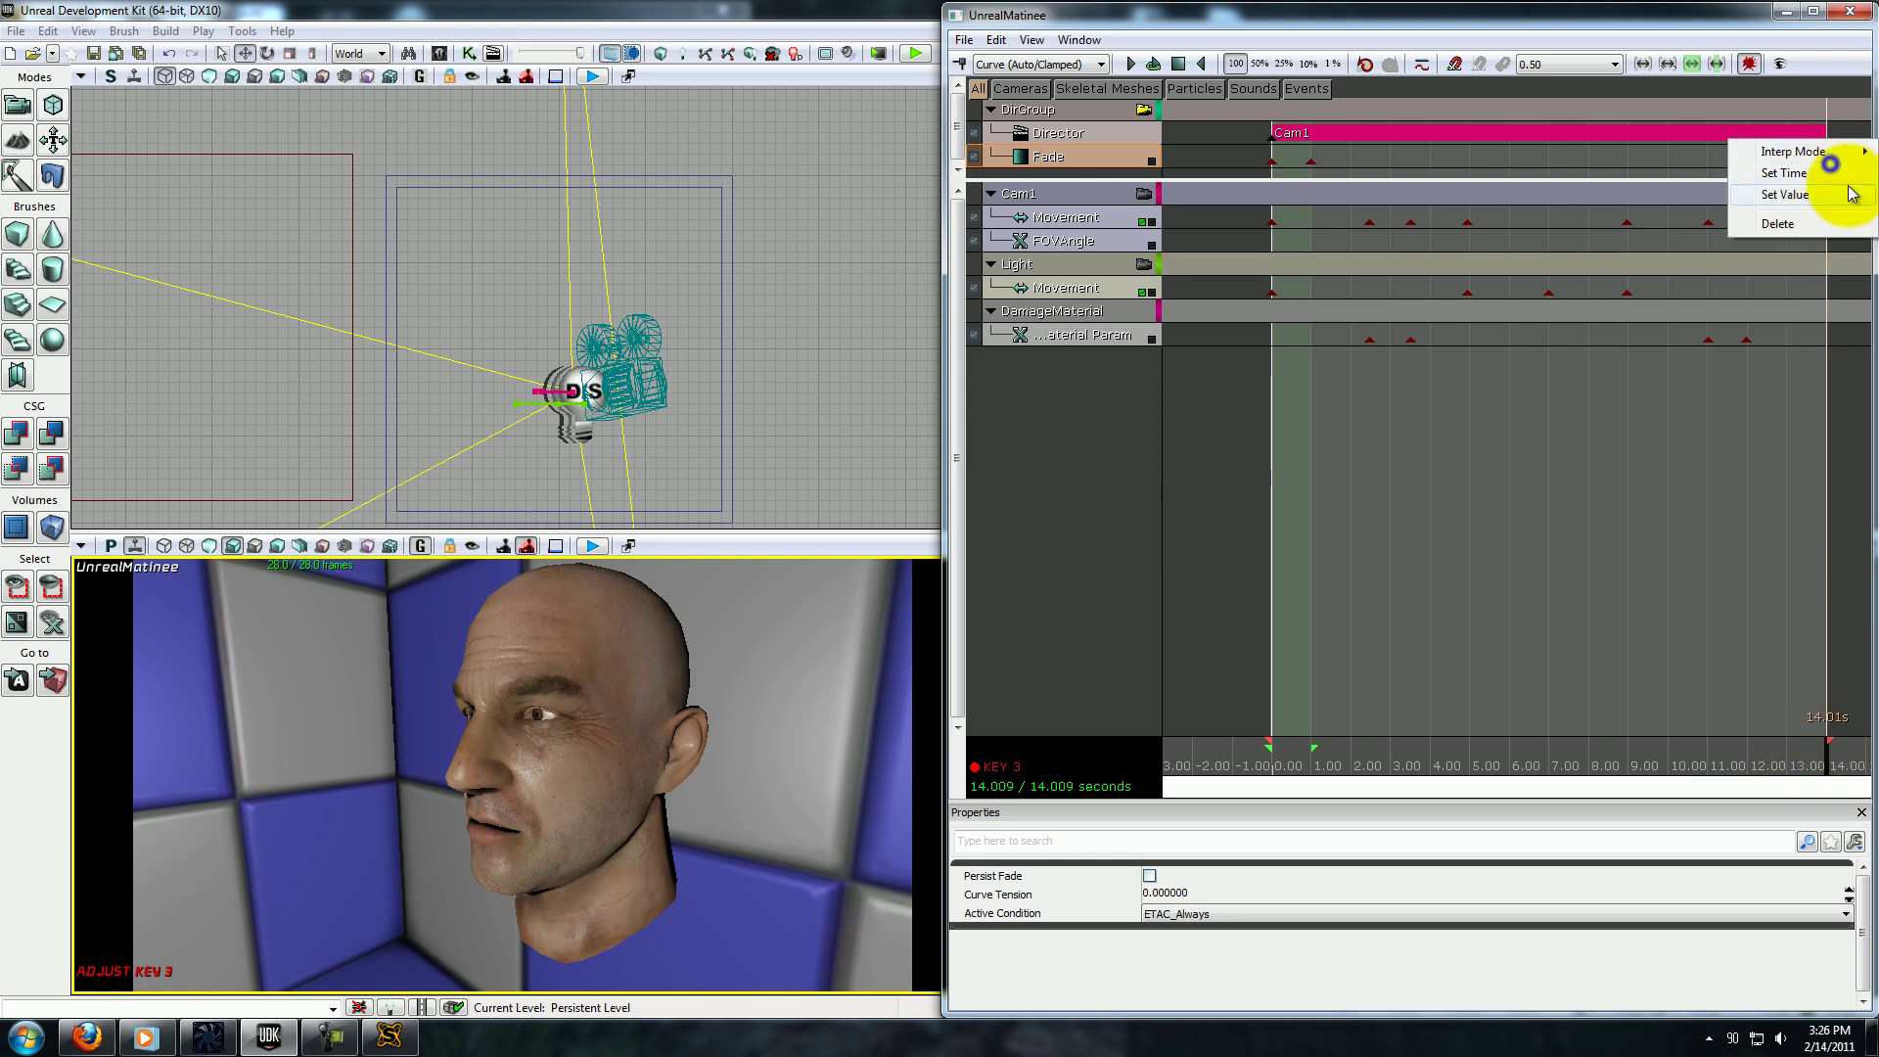
click(1830, 191)
text(1)
key(Return)
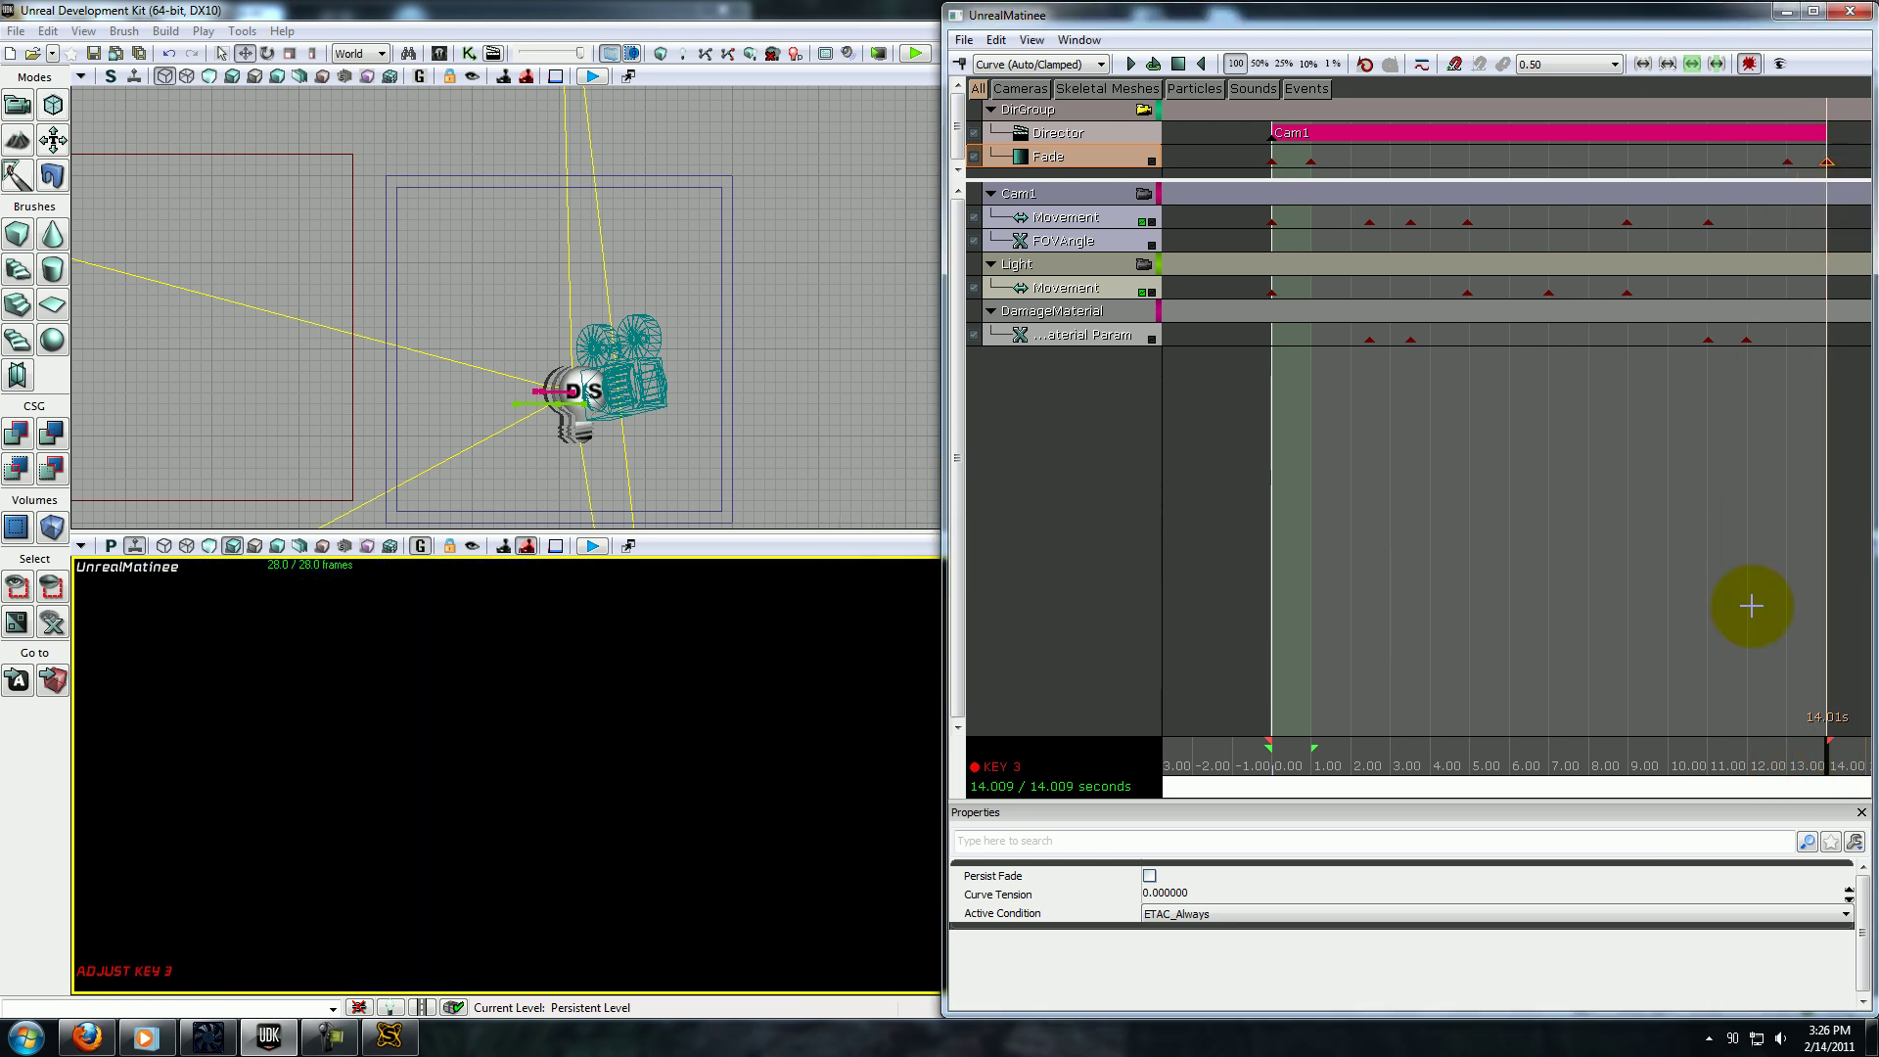
Play the ending from about 10 seconds to check the fade out.
drag(1817, 761, 1682, 760)
key(space)
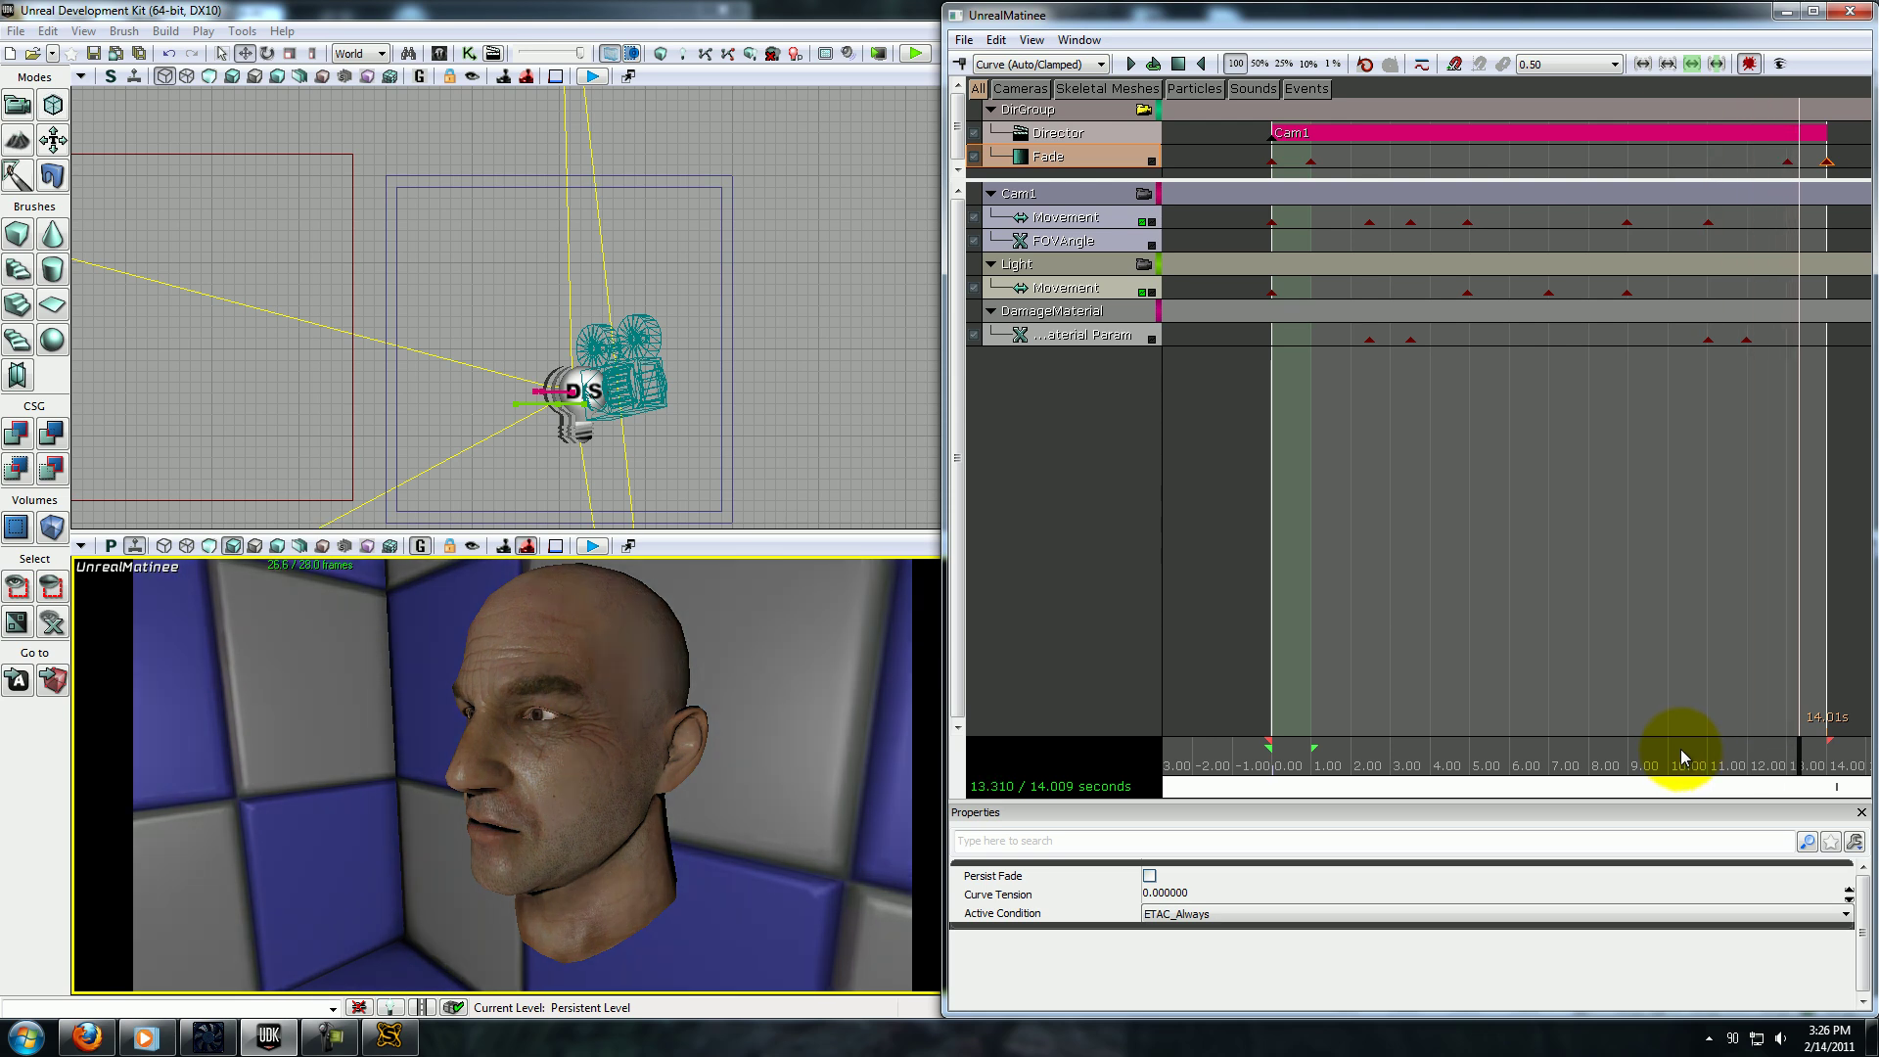
drag(1703, 479, 1625, 544)
click(1850, 11)
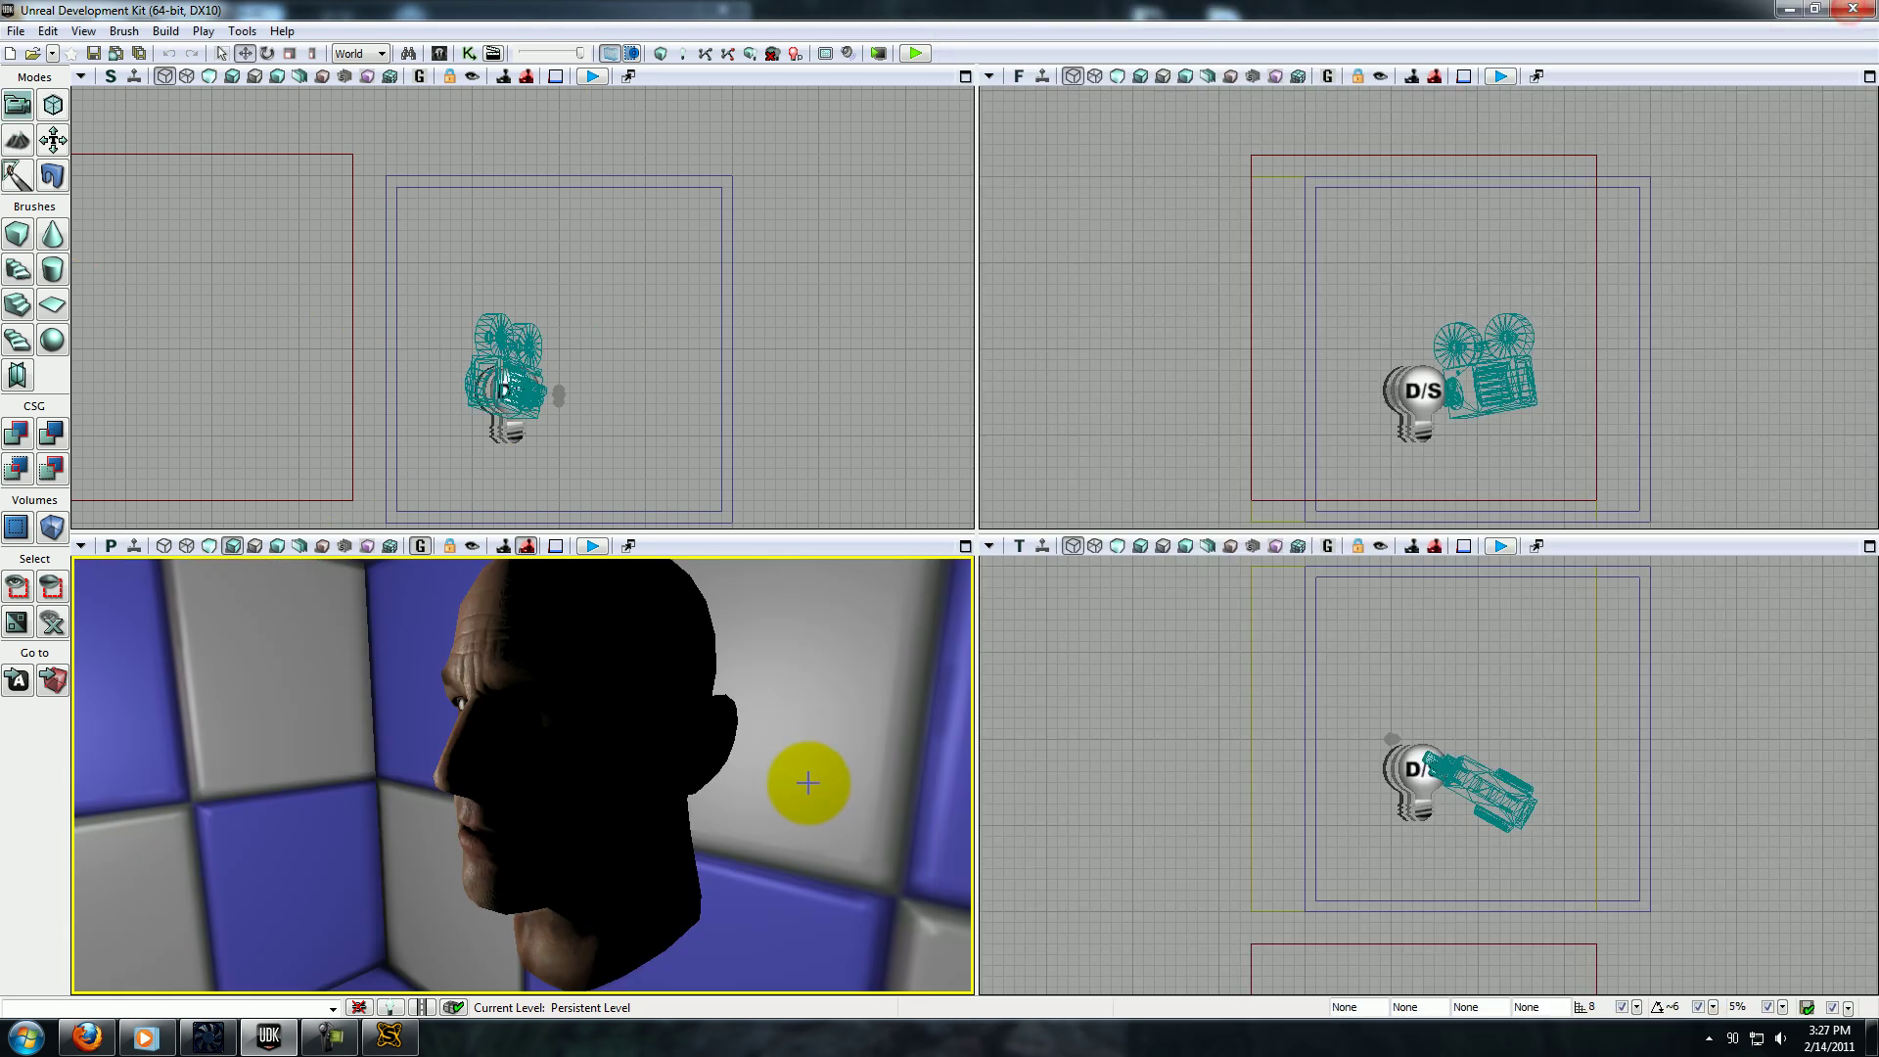
drag(809, 776, 906, 732)
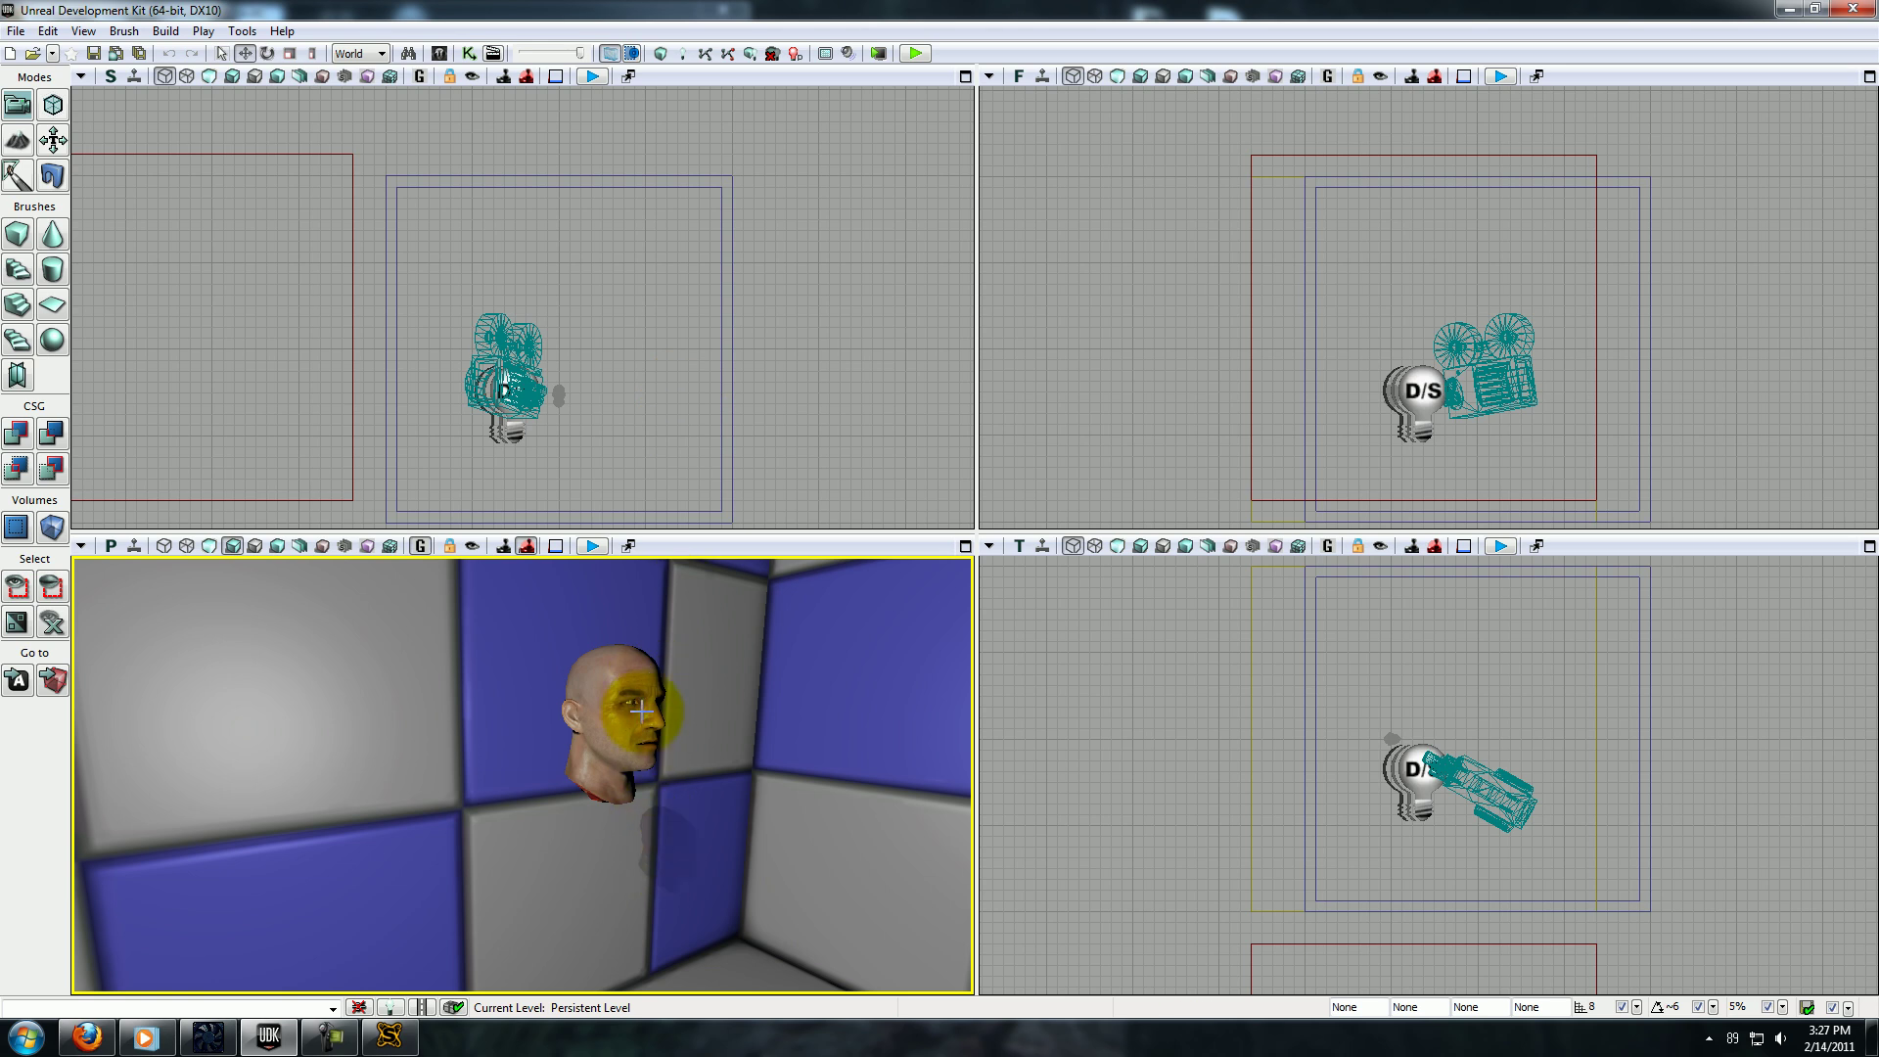
drag(639, 712, 721, 712)
click(492, 53)
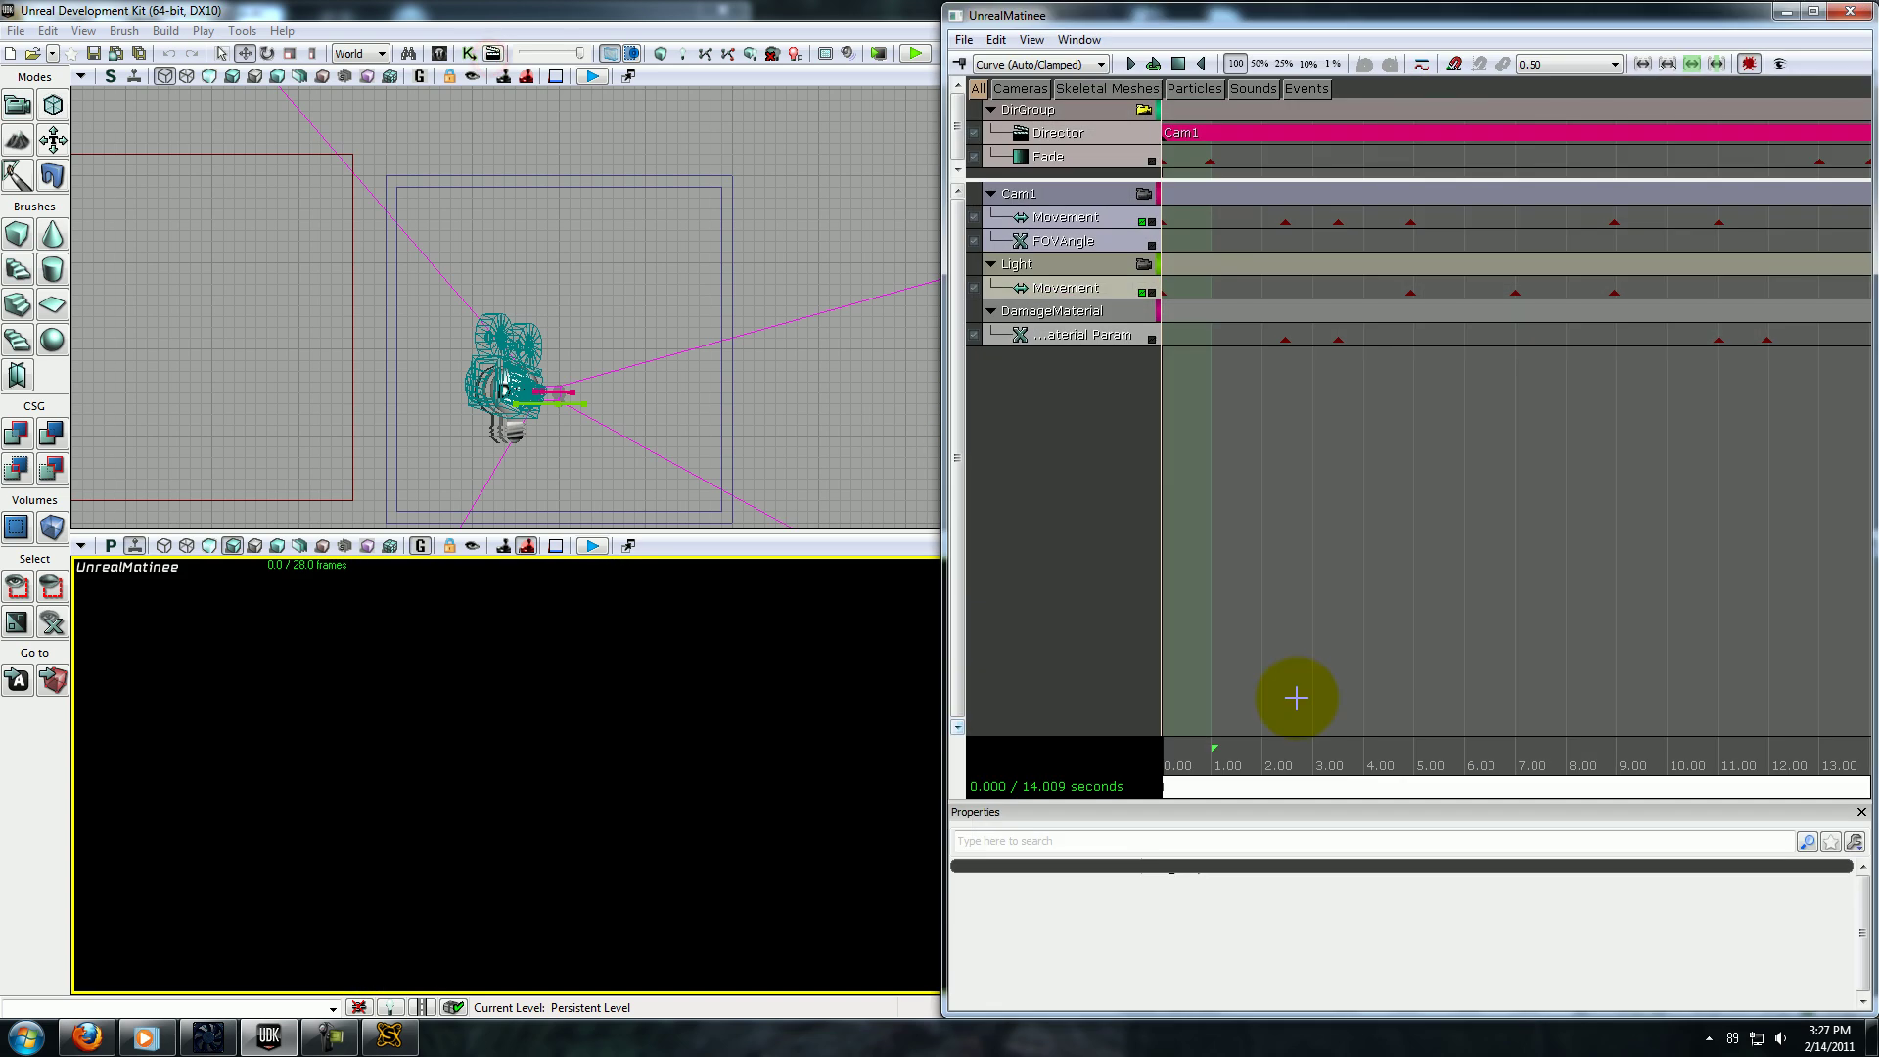